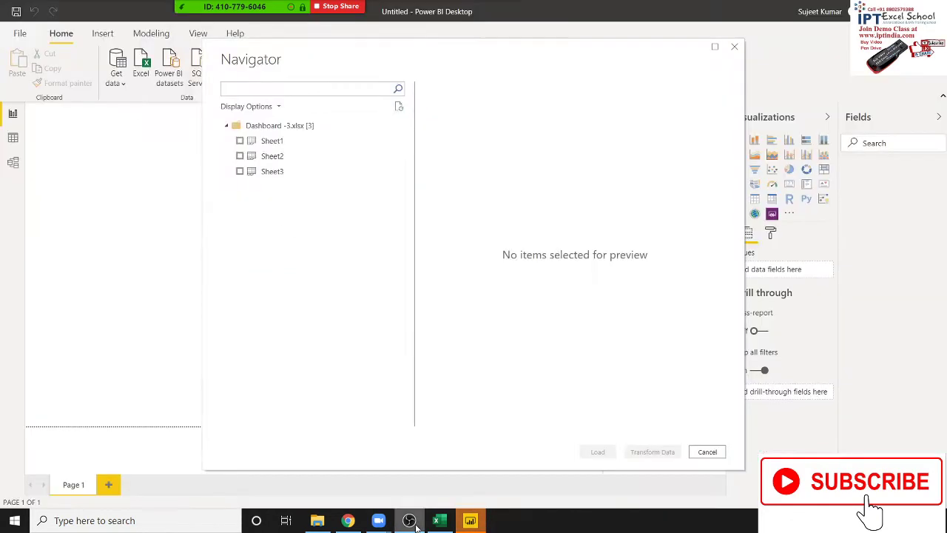
# In the Navigator for Dashboard -3.xlsx, tick Sheet1 and load it into the report
pyautogui.click(416, 525)
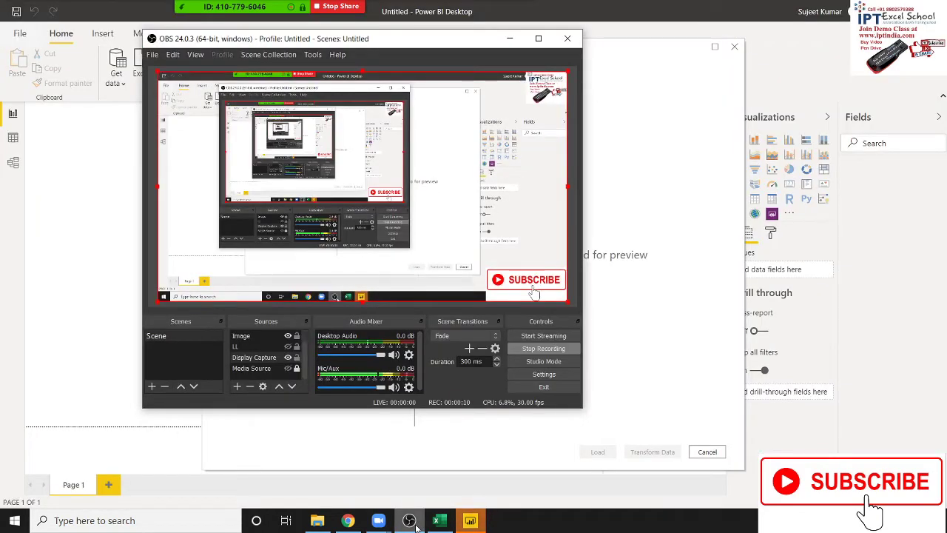
pyautogui.click(416, 525)
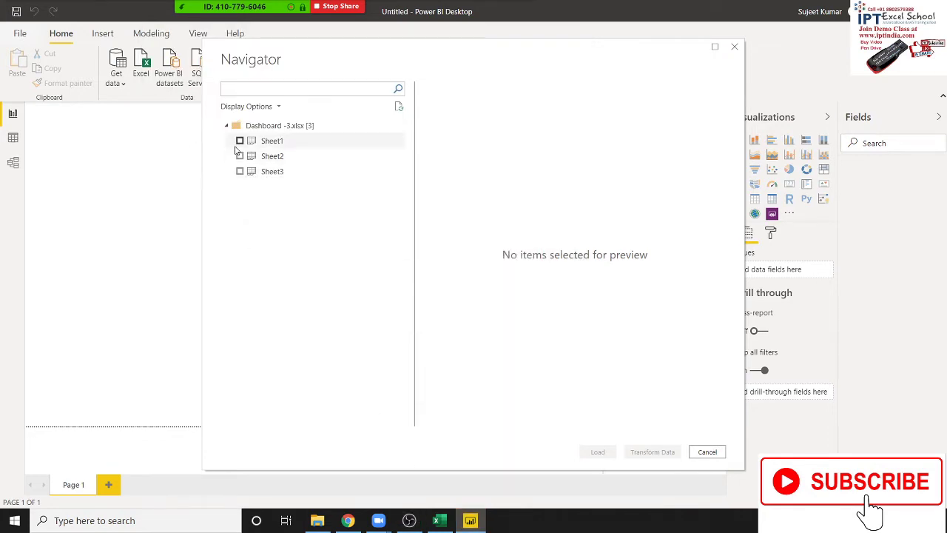
pyautogui.click(239, 141)
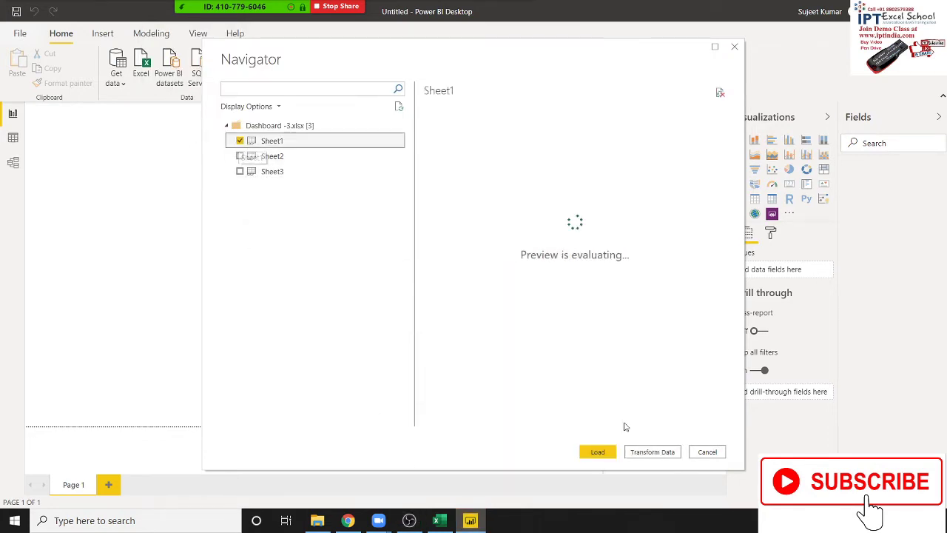
pyautogui.click(611, 454)
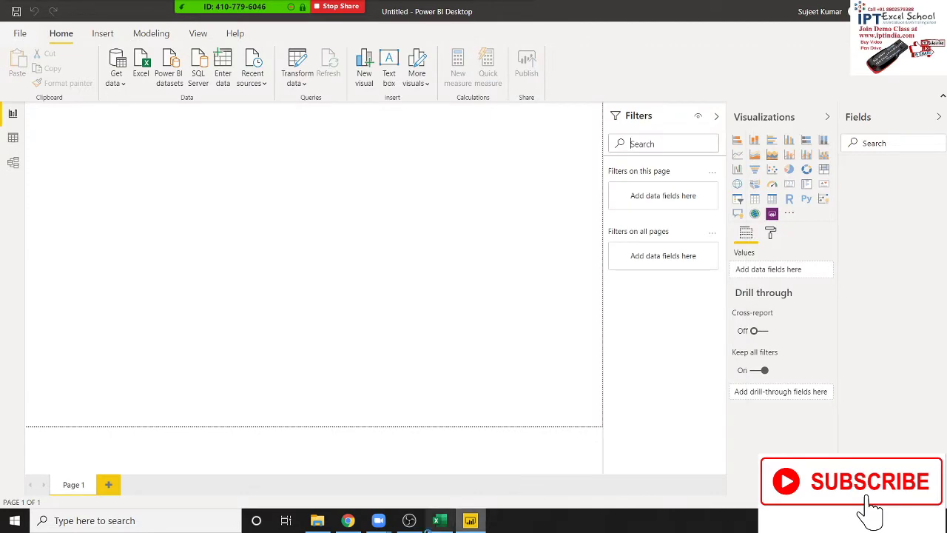
# In Chrome, scroll through the DAX date and time functions reference covering DATEDIFF
pyautogui.click(348, 520)
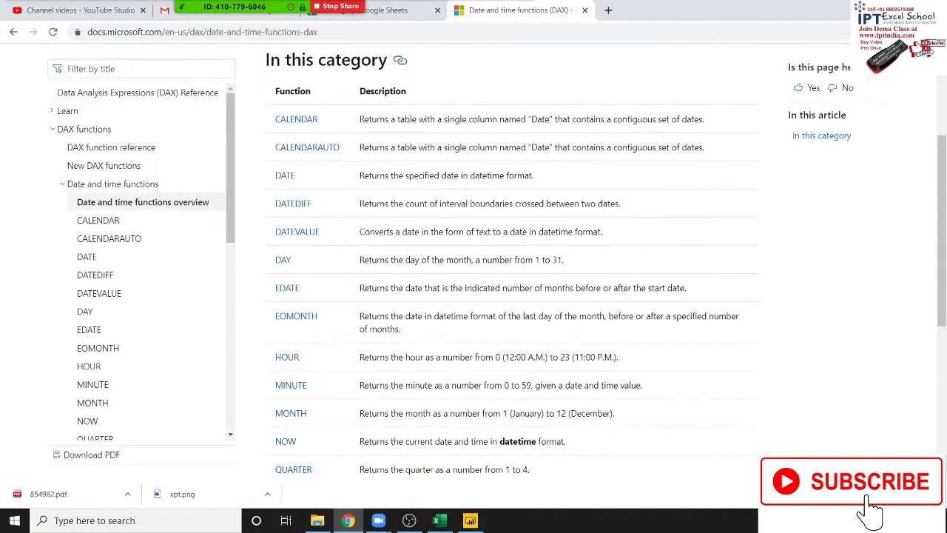
pyautogui.scroll(1, 366, 96)
pyautogui.scroll(2, 370, 98)
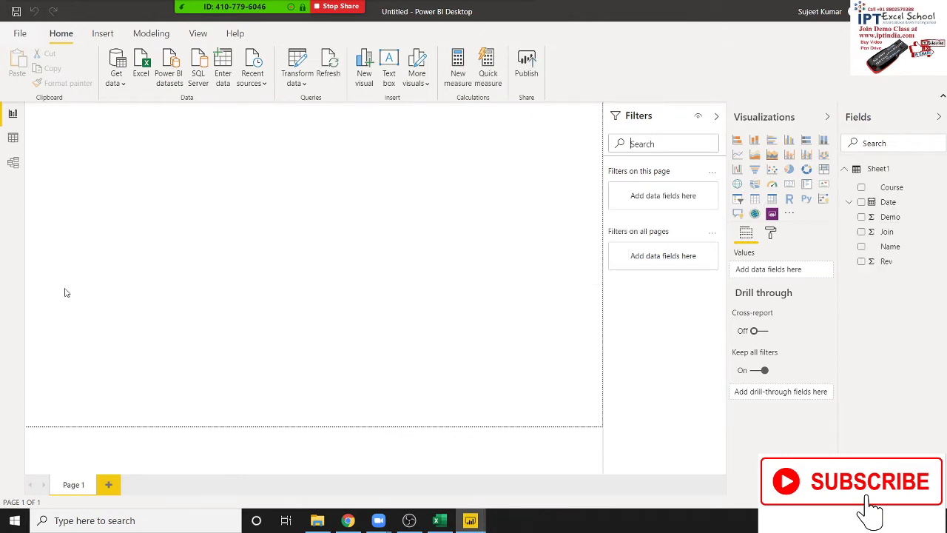
# Switch to Data view and inspect Sheet1's Date, Name, Course, Join and Rev columns
pyautogui.click(12, 138)
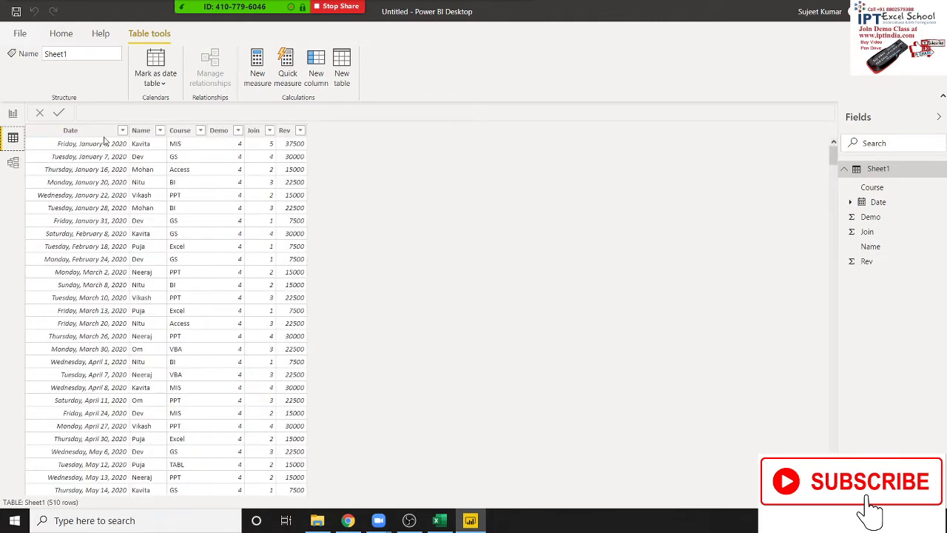
pyautogui.click(103, 136)
pyautogui.click(71, 38)
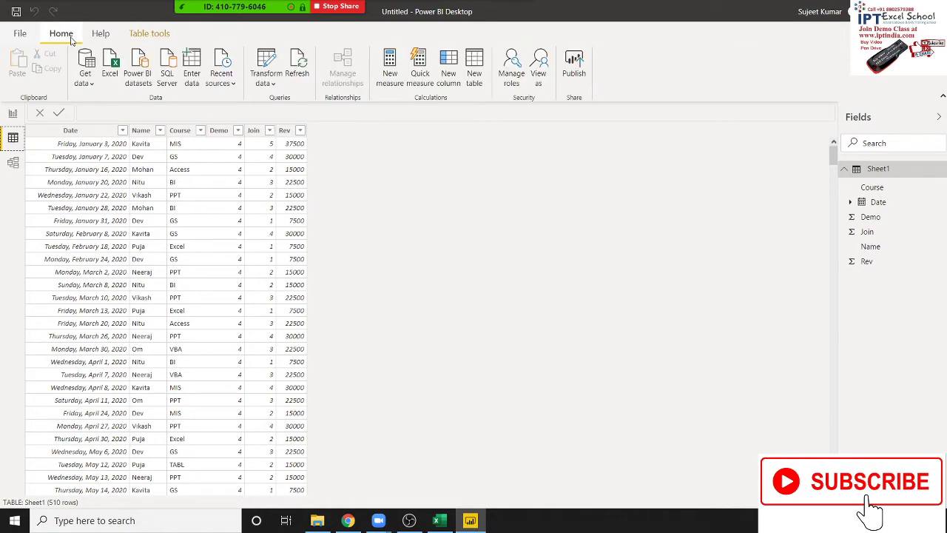
pyautogui.click(97, 137)
pyautogui.click(82, 137)
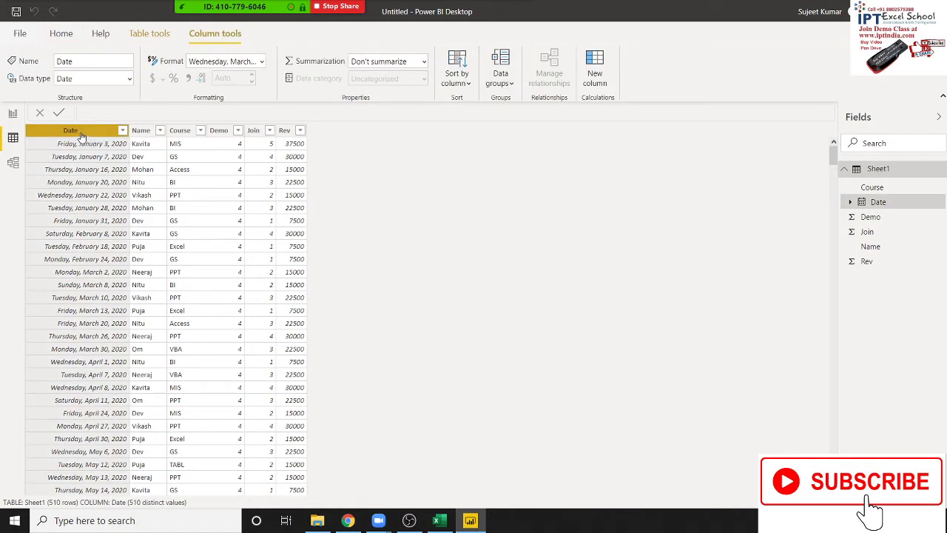
pyautogui.click(61, 34)
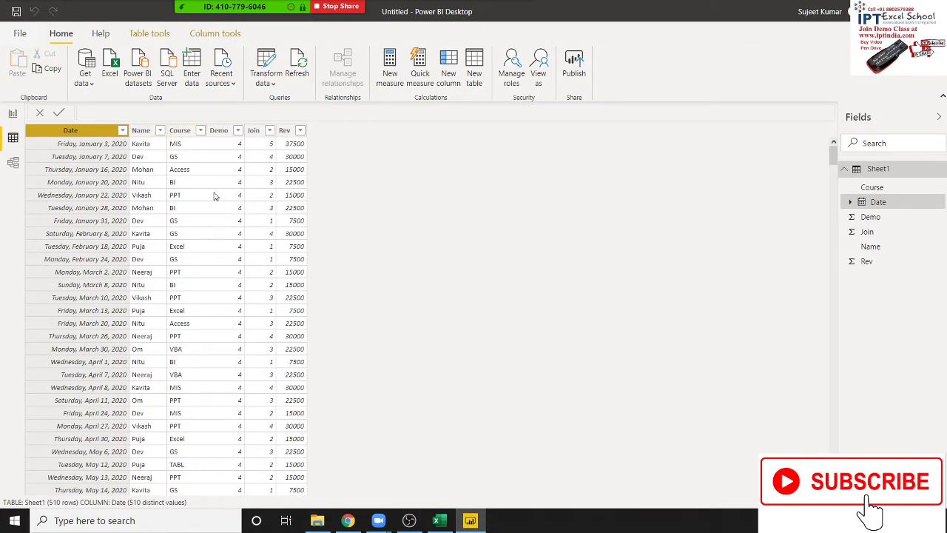
pyautogui.click(146, 151)
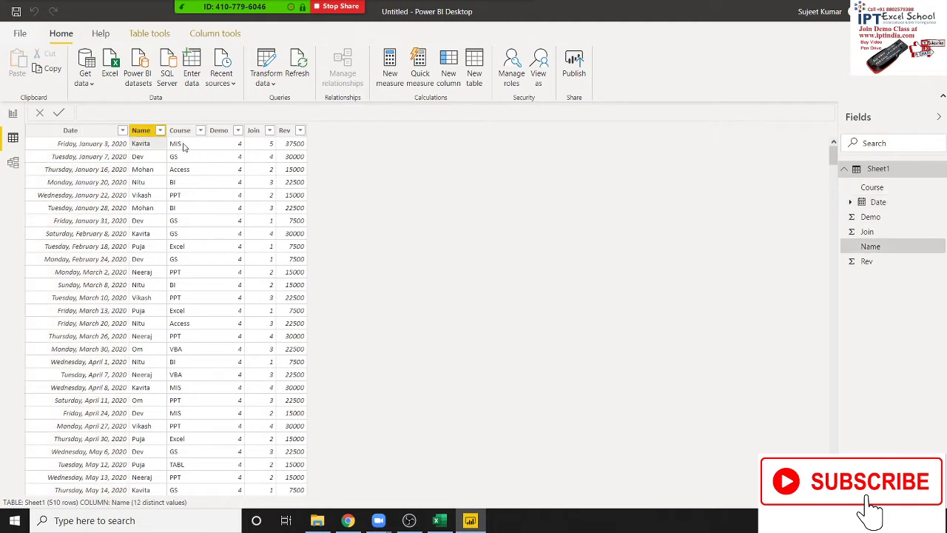
pyautogui.click(187, 145)
pyautogui.click(253, 151)
pyautogui.click(287, 151)
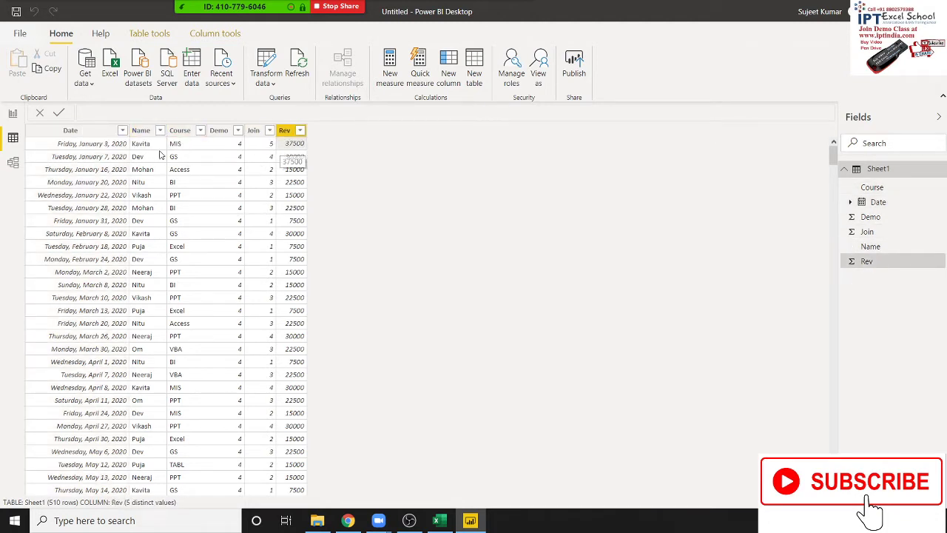
pyautogui.click(110, 147)
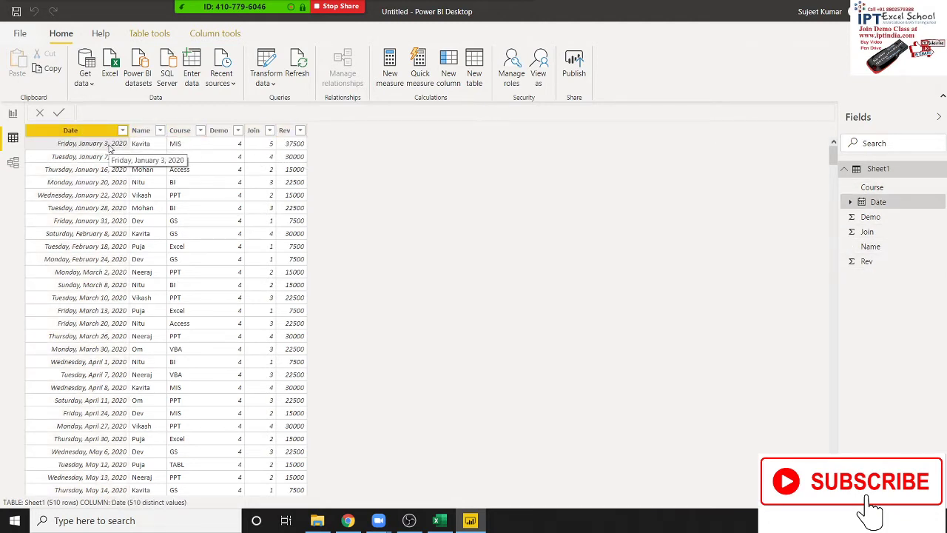
pyautogui.click(272, 158)
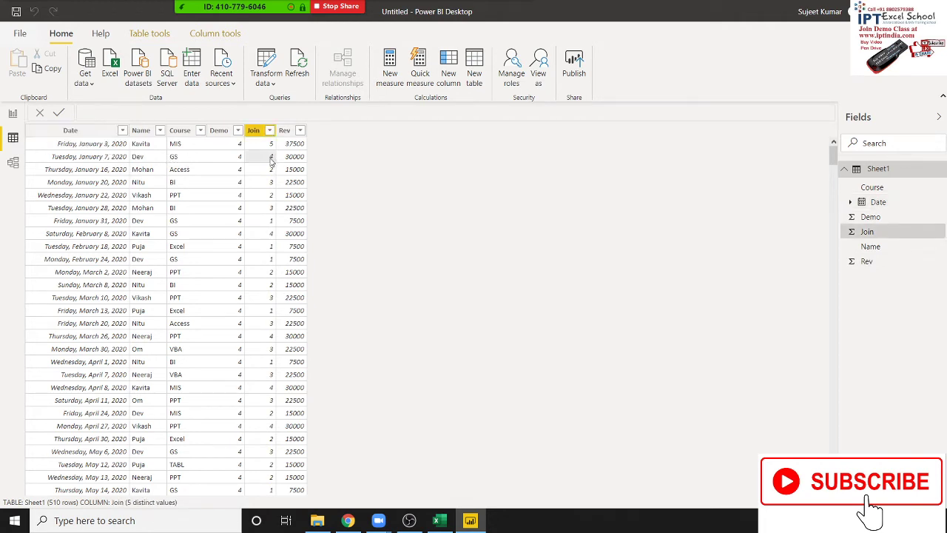
# With Rev selected, add a new calculated column from Column tools
pyautogui.click(206, 38)
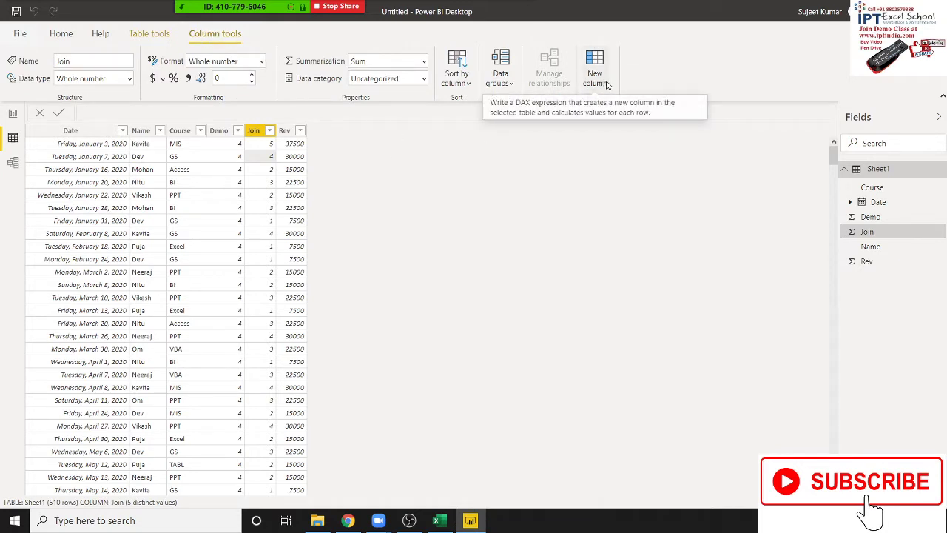
pyautogui.click(286, 132)
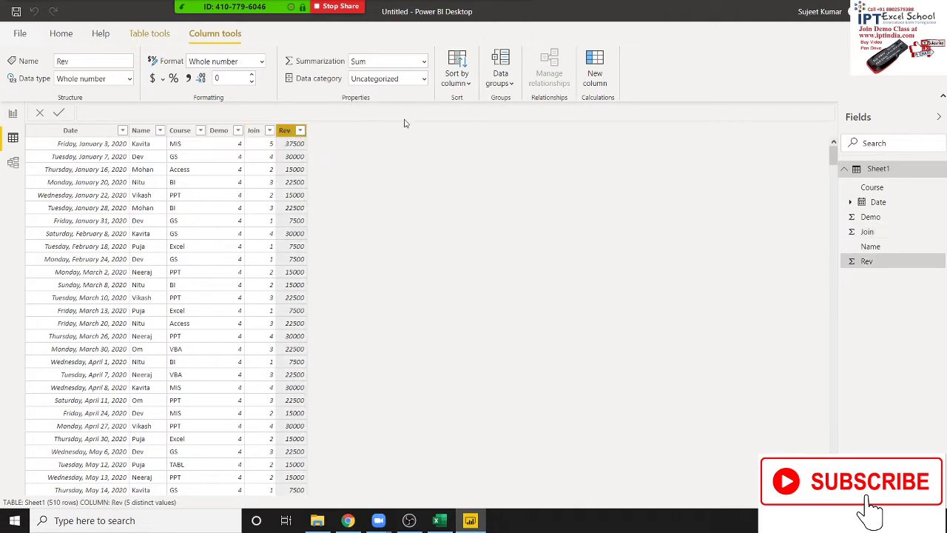
pyautogui.click(605, 80)
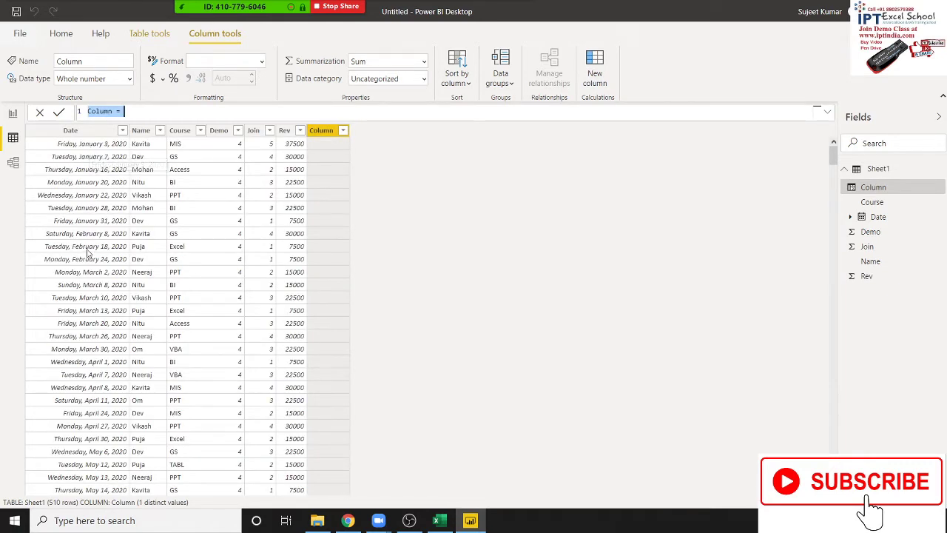
# Rename the new column to Year and define it as YEAR(Sheet1[Date])
pyautogui.doubleClick(102, 111)
pyautogui.write('Year = ')
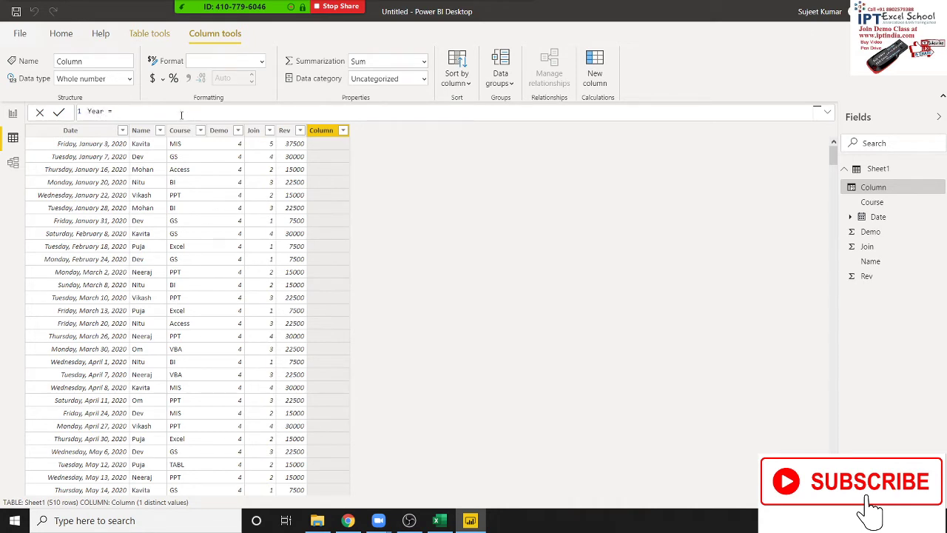
pyautogui.write('yea')
pyautogui.press('Tab')
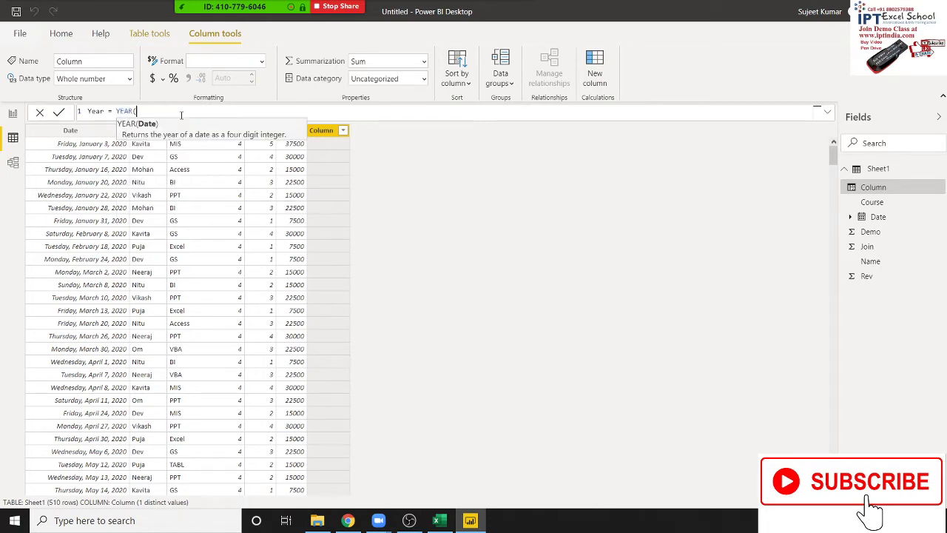
pyautogui.write('dat')
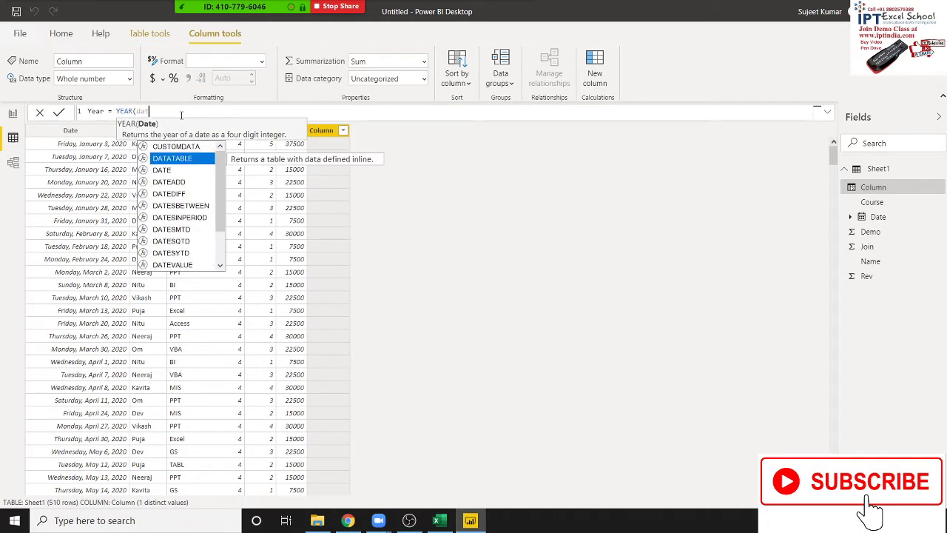
pyautogui.write('e')
pyautogui.press('Down')
pyautogui.press('Down')
pyautogui.press('Down')
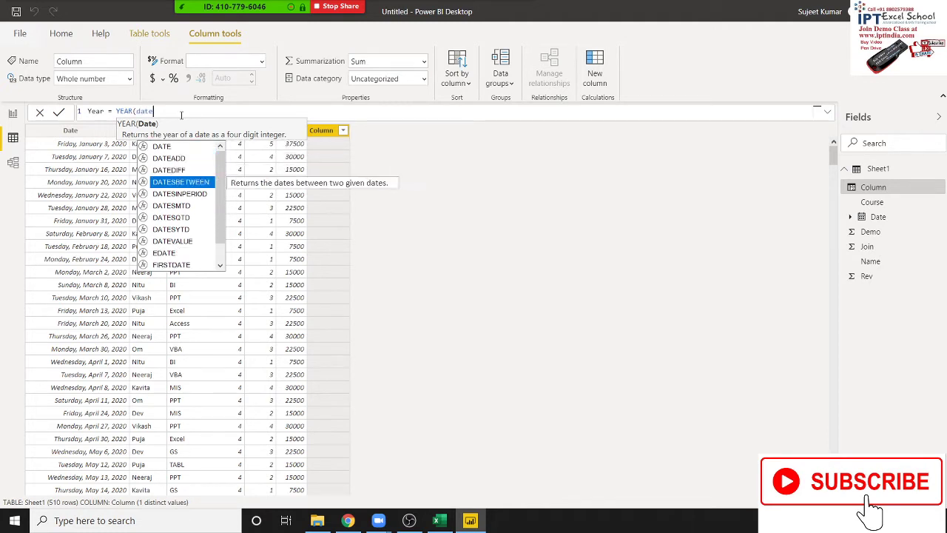
pyautogui.press('Down')
pyautogui.press('Down')
pyautogui.press('Down')
pyautogui.press('Down')
pyautogui.press('Down')
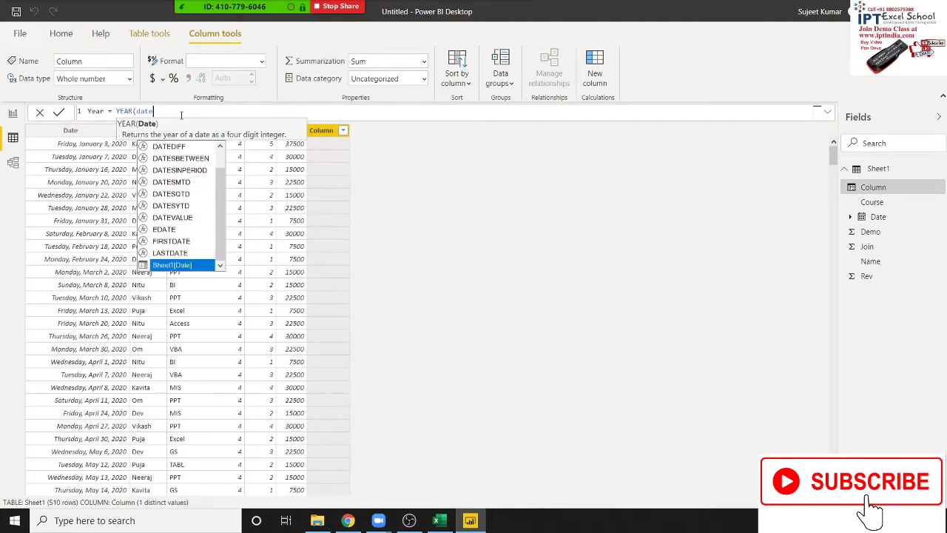
pyautogui.press('Tab')
pyautogui.write(']')
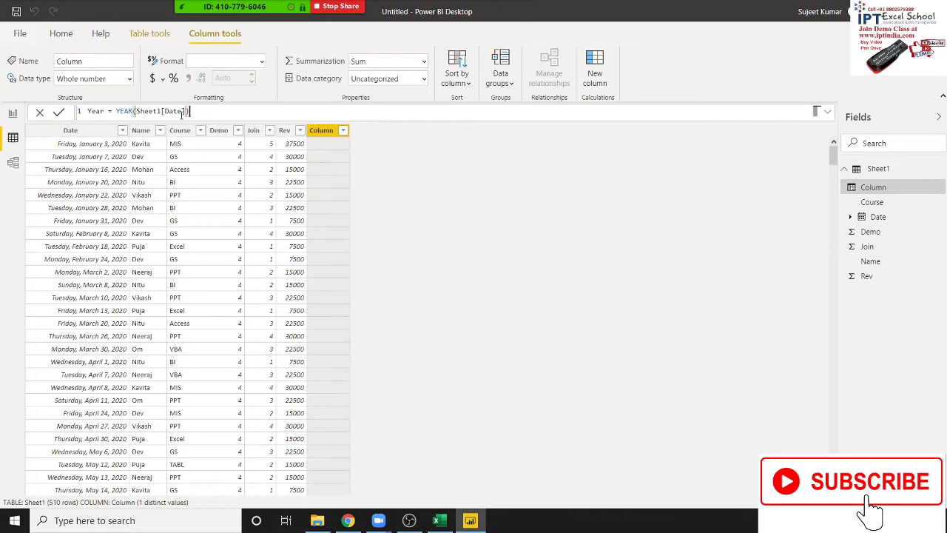
pyautogui.write(')')
pyautogui.press('Return')
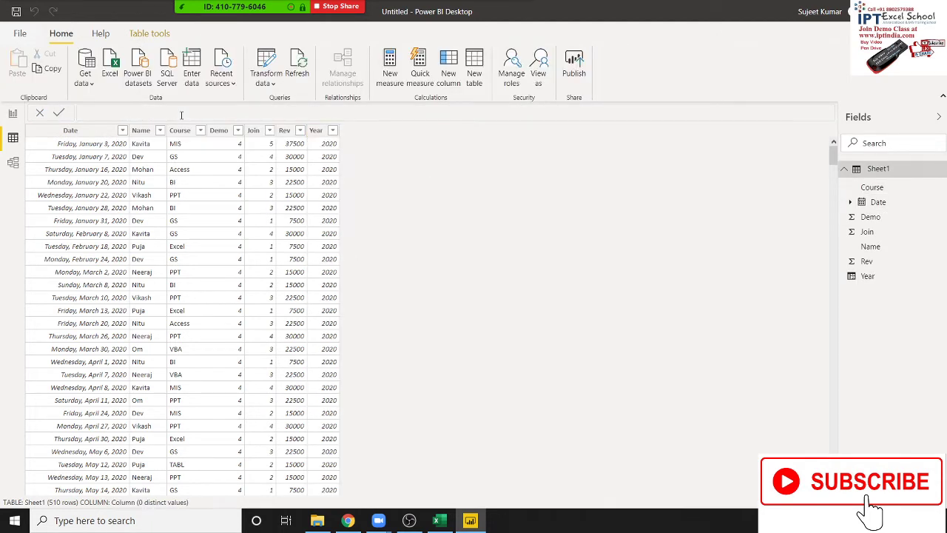
# Replace the Year column's formula with Sheet1[Date].[Year], keeping 2020 on every row
pyautogui.click(314, 134)
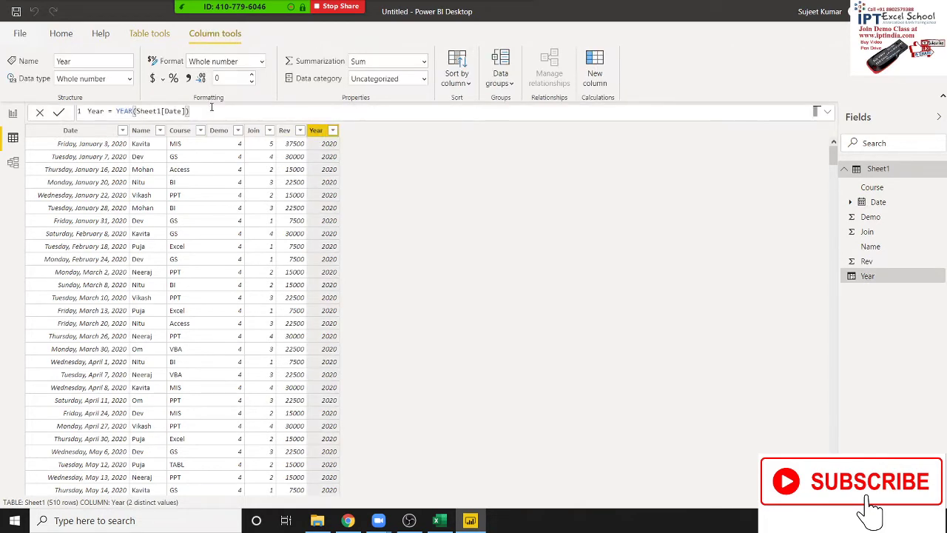
pyautogui.moveTo(183, 110); pyautogui.dragTo(115, 117)
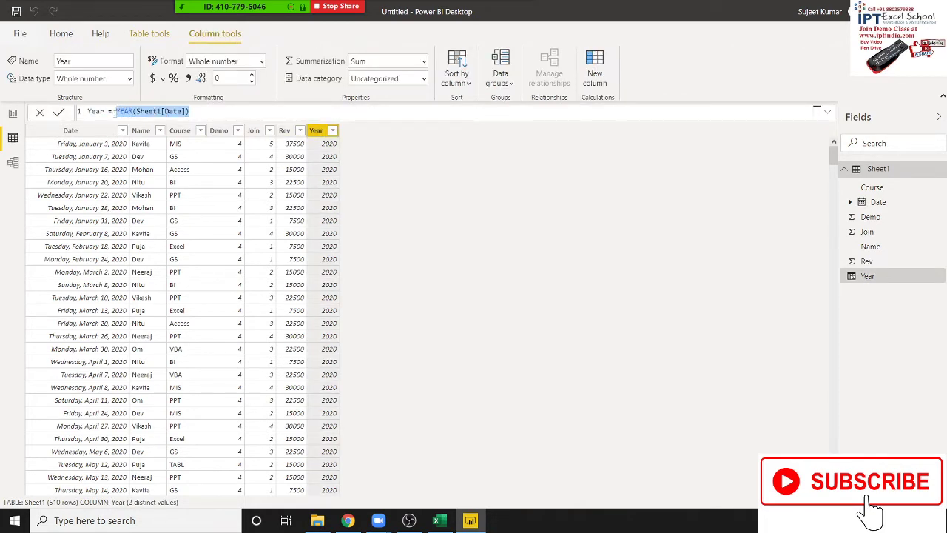
pyautogui.write('year')
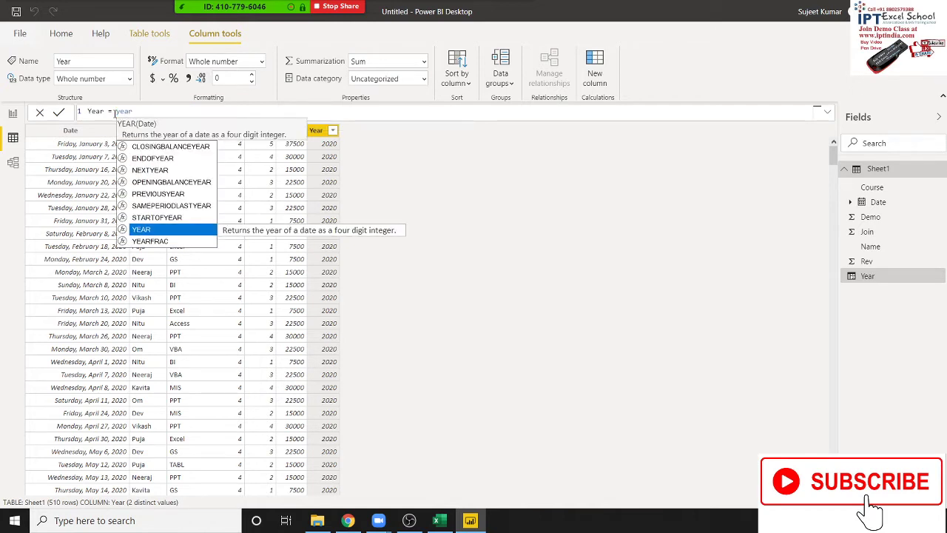
pyautogui.press('Down')
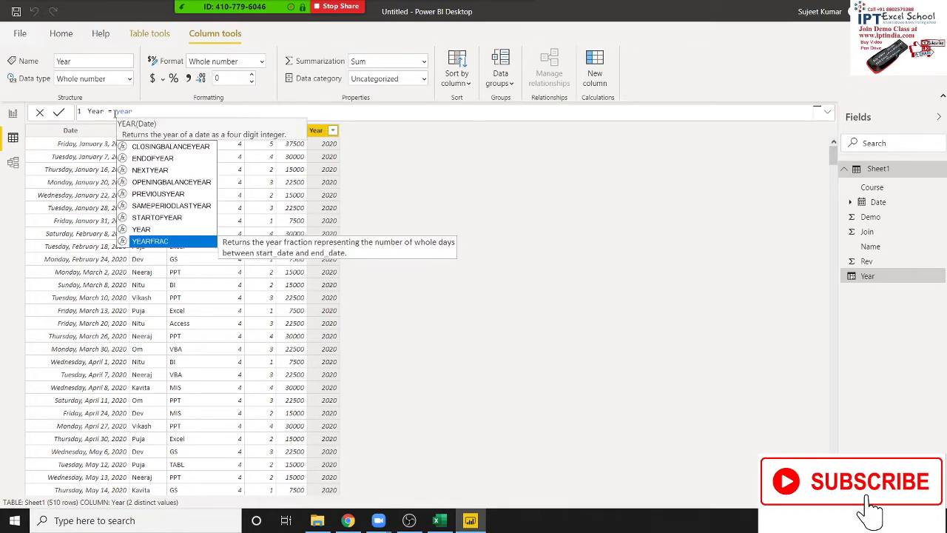
pyautogui.press('BackSpace')
pyautogui.press('BackSpace')
pyautogui.press('BackSpace')
pyautogui.write('da')
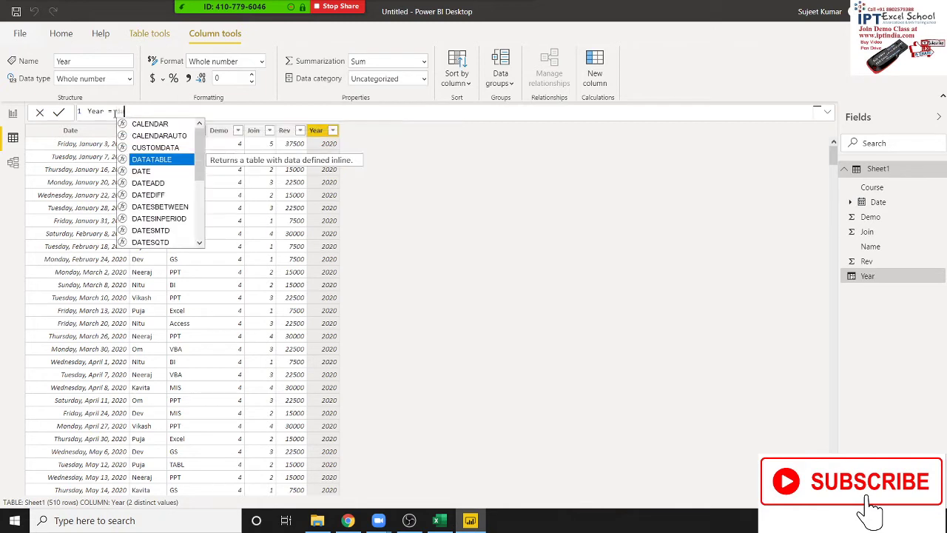
pyautogui.write('te')
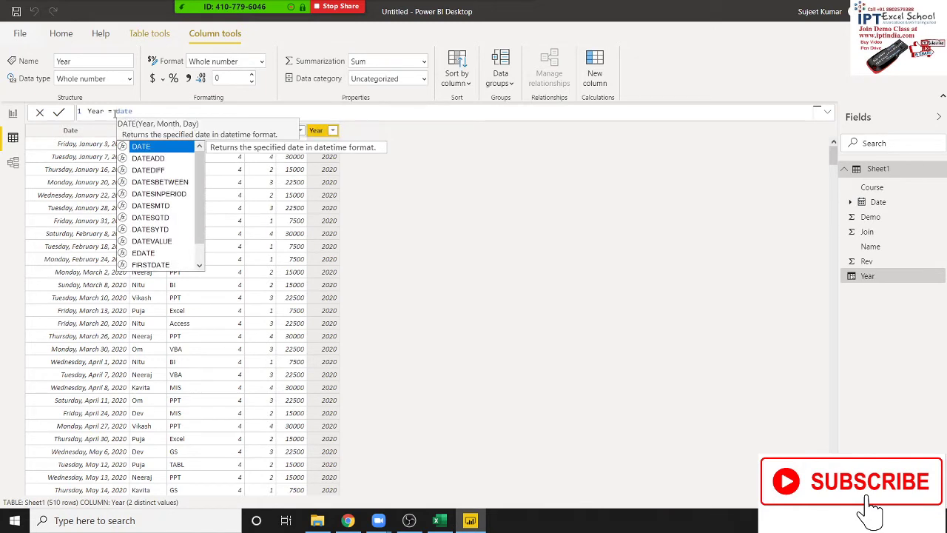
pyautogui.press('Down')
pyautogui.press('Down')
pyautogui.press('Down')
pyautogui.press('Down')
pyautogui.press('Down')
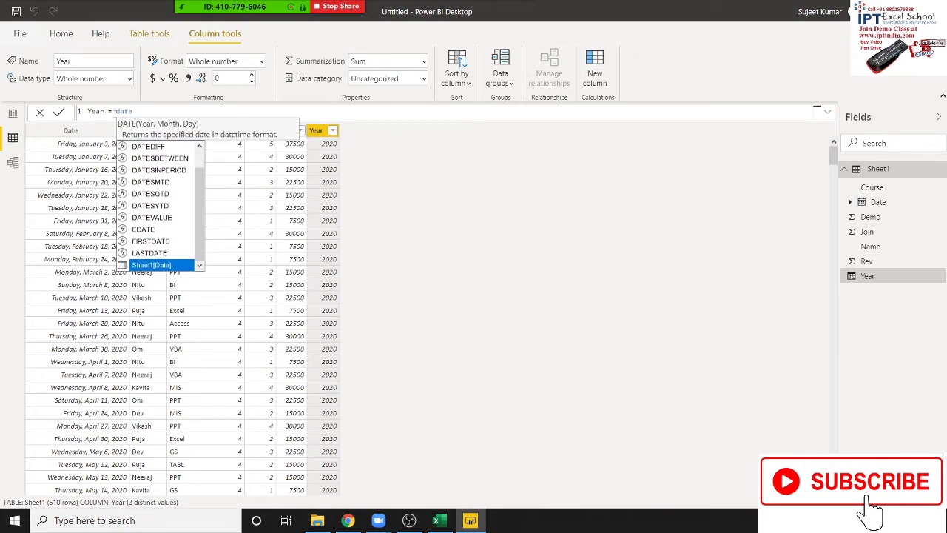
pyautogui.press('Tab')
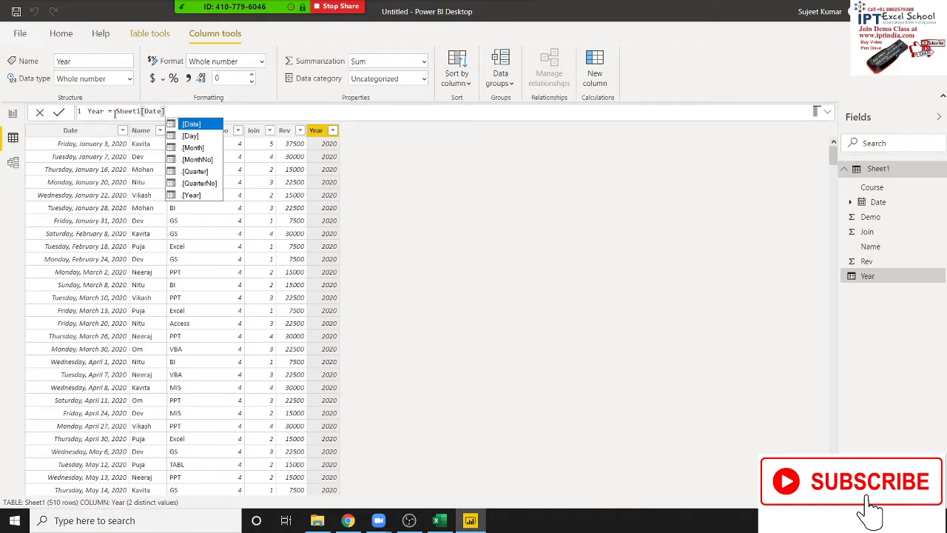
pyautogui.press('Down')
pyautogui.press('Down')
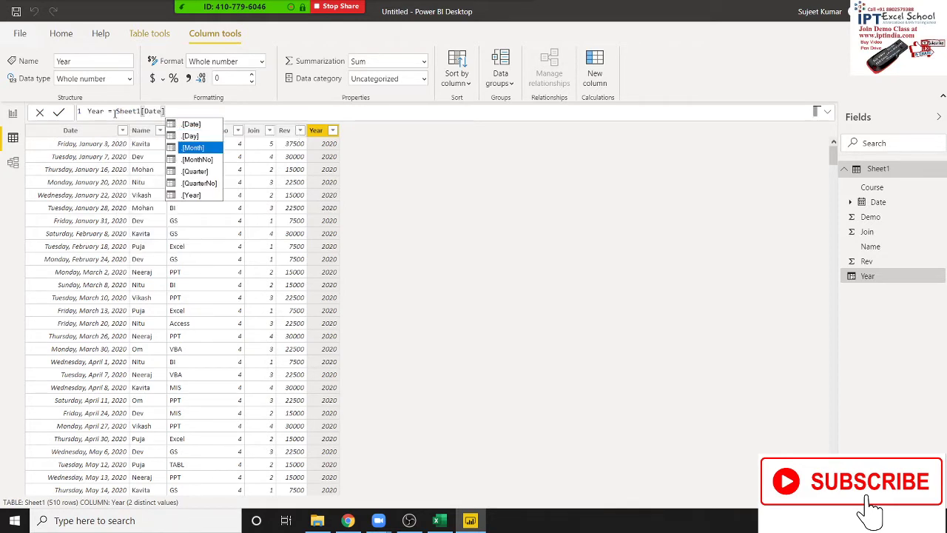
pyautogui.press('Down')
pyautogui.press('Down')
pyautogui.press('Down')
pyautogui.press('Down')
pyautogui.press('Tab')
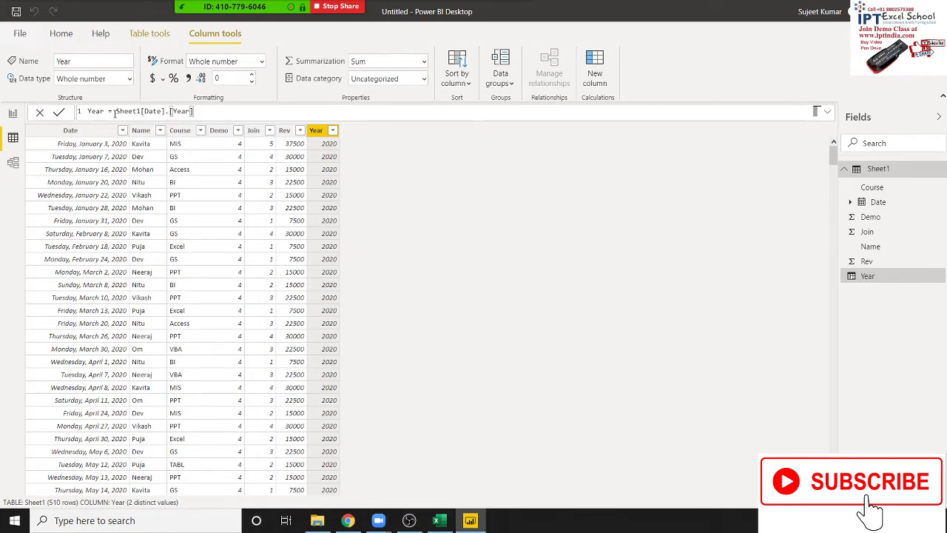
pyautogui.press('Return')
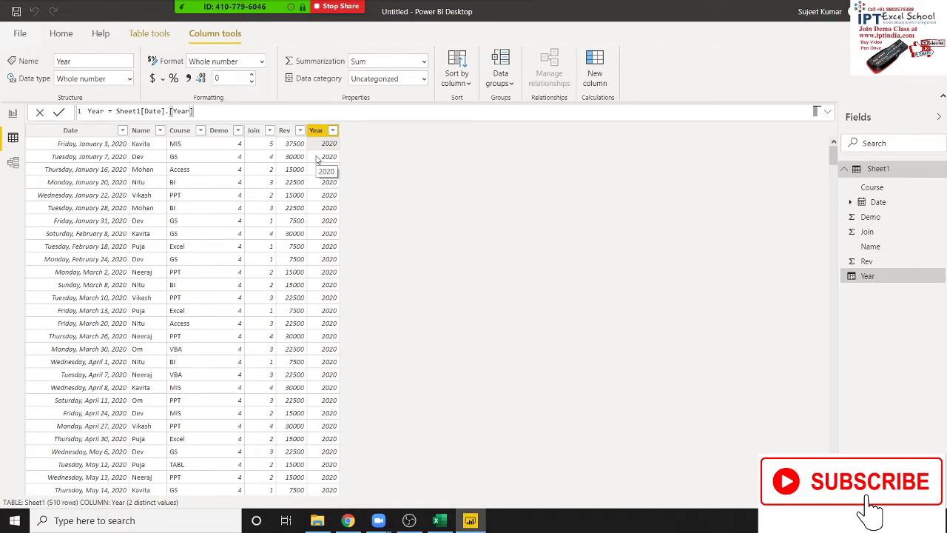
# Add a new column named Month, removing a mistakenly inserted STARTOFMONTH function
pyautogui.click(587, 80)
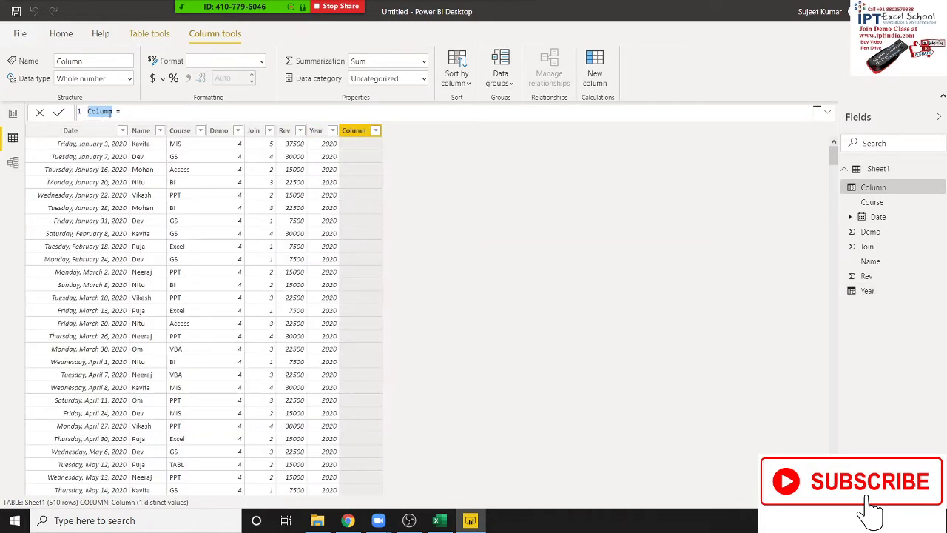
pyautogui.write('Month = ')
pyautogui.write('month')
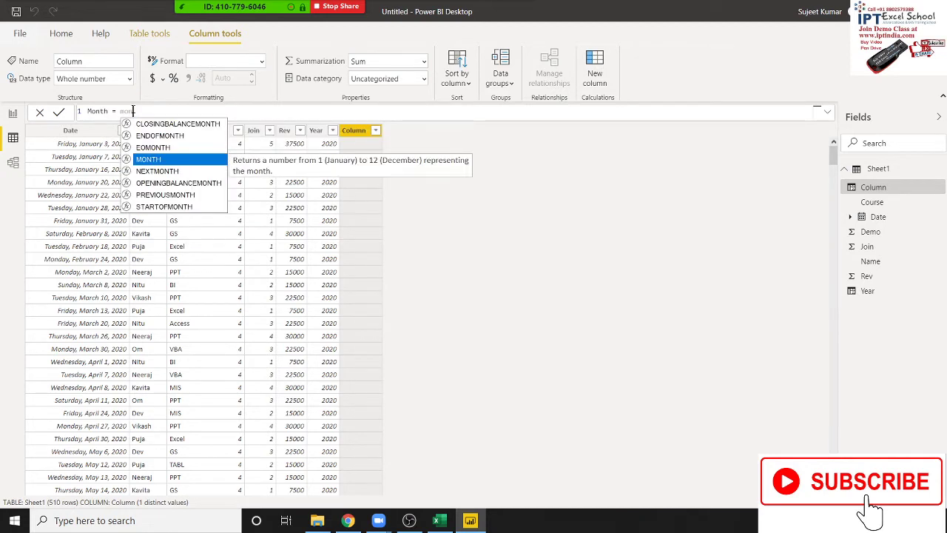
pyautogui.press('Down')
pyautogui.press('Down')
pyautogui.press('Down')
pyautogui.press('Down')
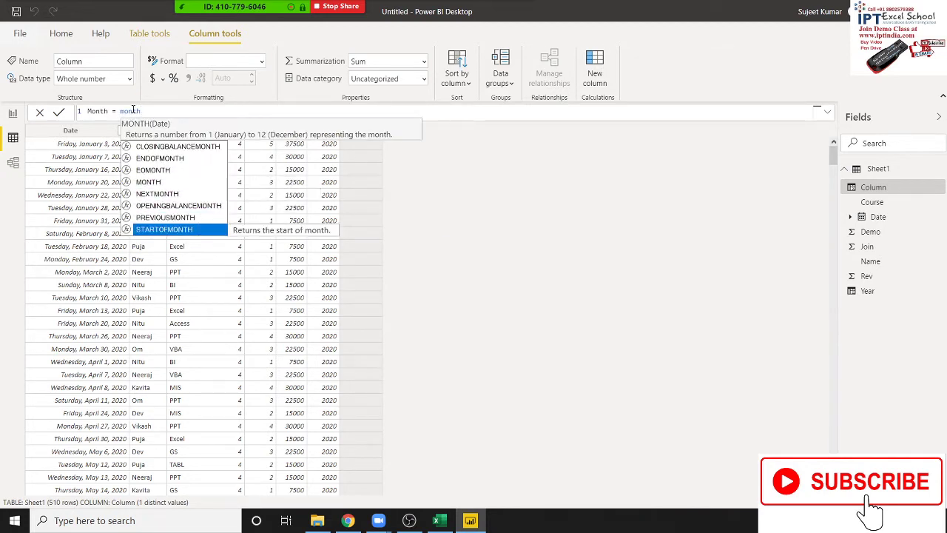
pyautogui.press('Tab')
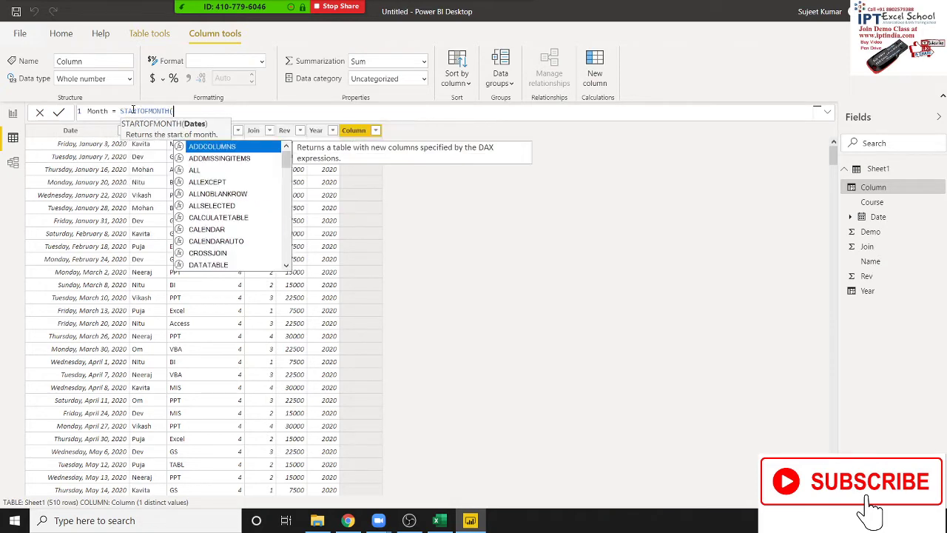
pyautogui.press('Tab')
pyautogui.press('BackSpace')
pyautogui.press('BackSpace')
pyautogui.press('BackSpace')
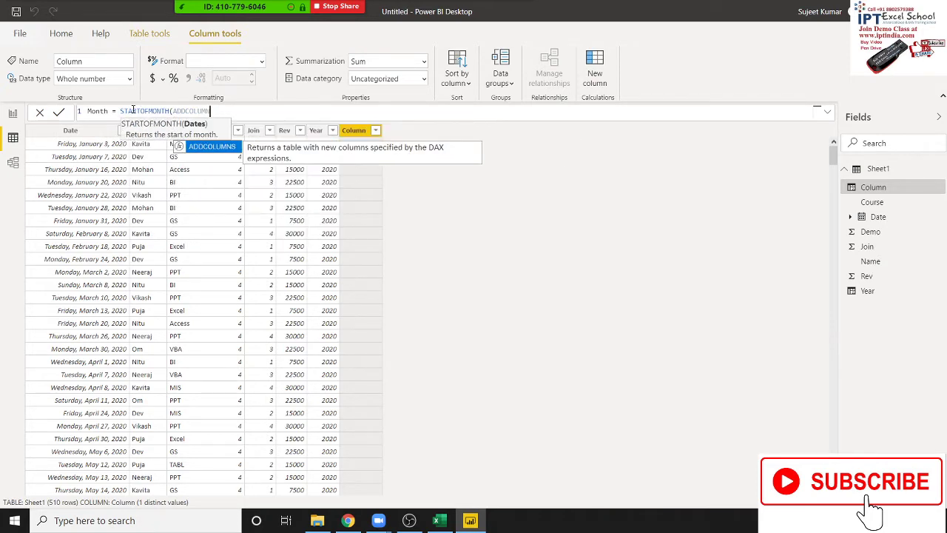
pyautogui.press('BackSpace')
pyautogui.press('BackSpace')
pyautogui.press('BackSpace')
pyautogui.press('BackSpace')
pyautogui.press('BackSpace')
pyautogui.press('BackSpace')
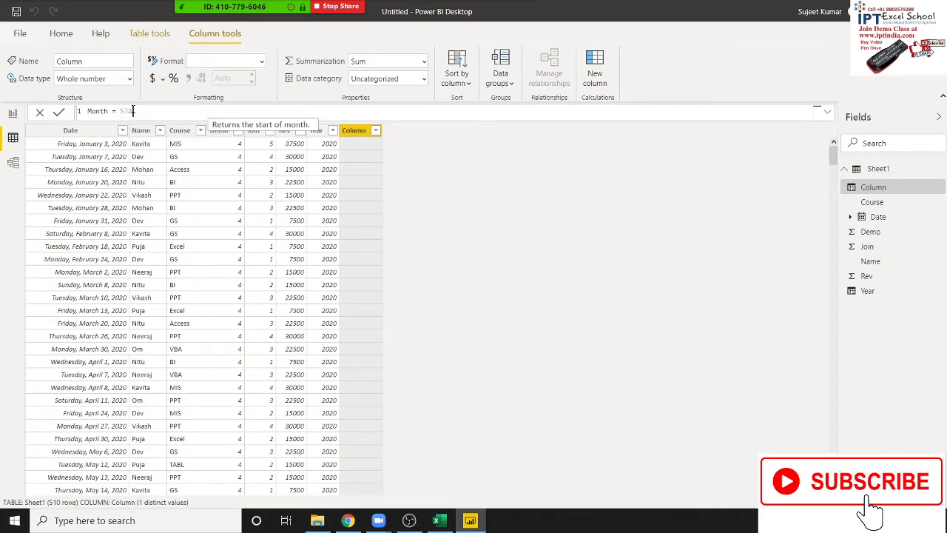
pyautogui.press('BackSpace')
# Define the Month column as MONTH(Sheet1[Date])
pyautogui.write('mon')
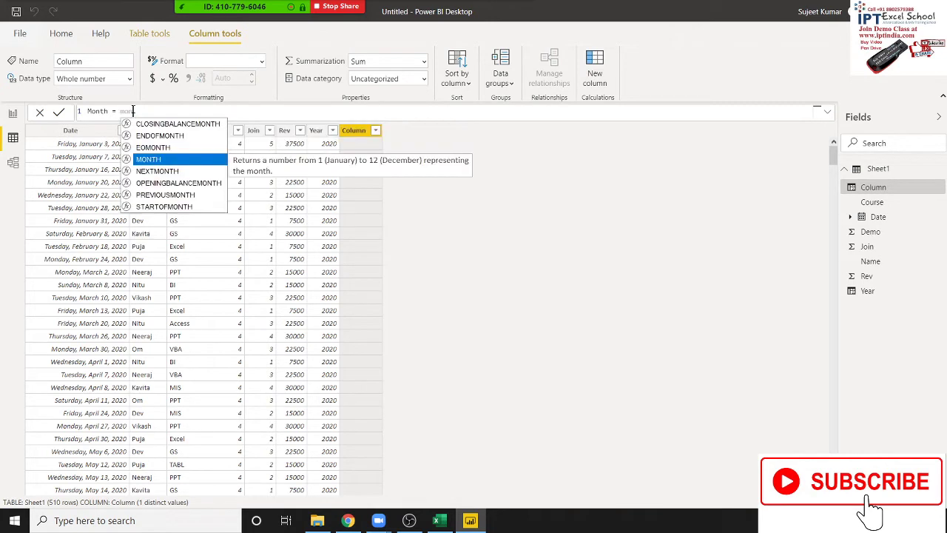
pyautogui.press('Tab')
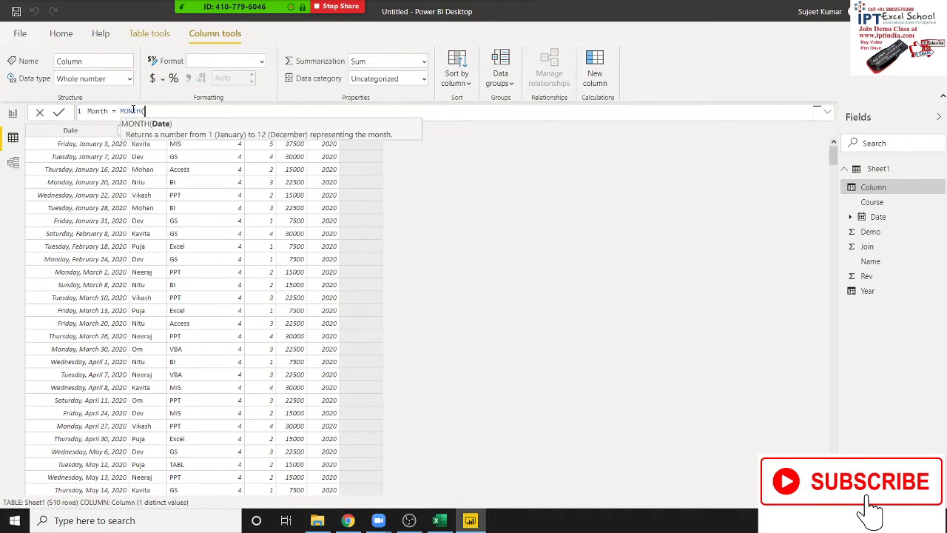
pyautogui.write('date')
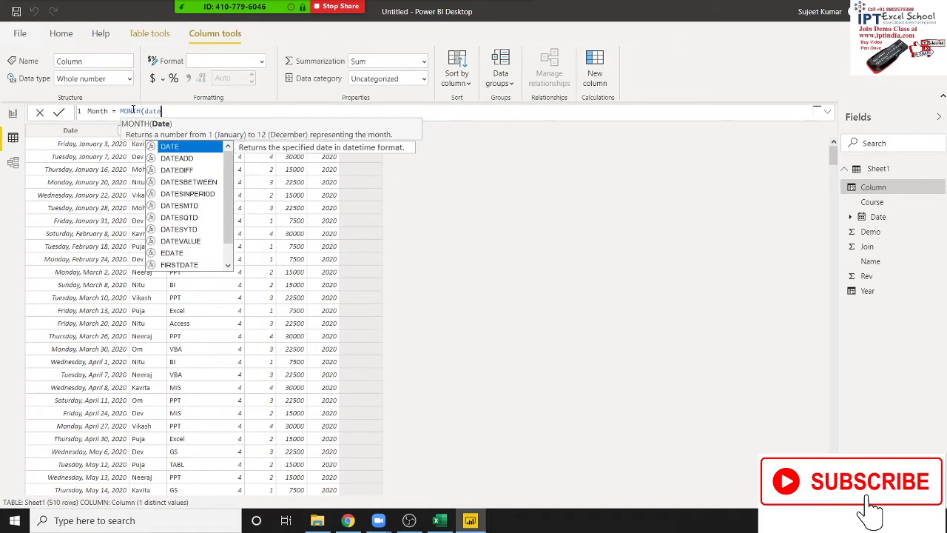
pyautogui.press('BackSpace')
pyautogui.press('BackSpace')
pyautogui.press('BackSpace')
pyautogui.press('BackSpace')
pyautogui.write('s')
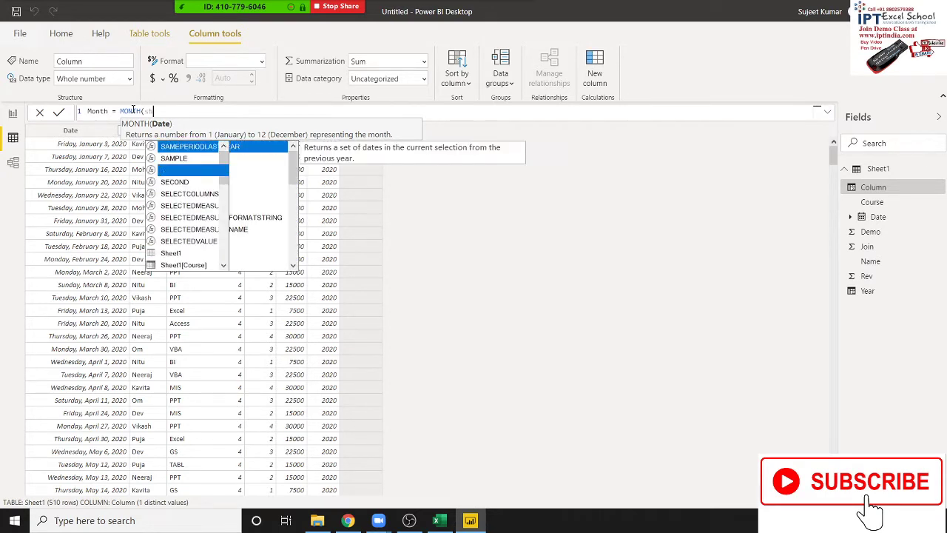
pyautogui.write('hee')
pyautogui.press('Down')
pyautogui.press('Down')
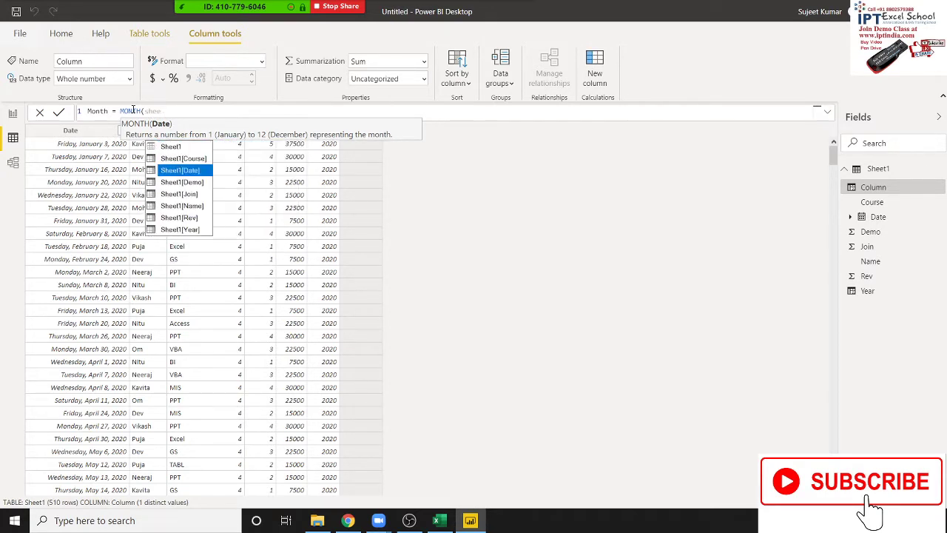
pyautogui.press('Tab')
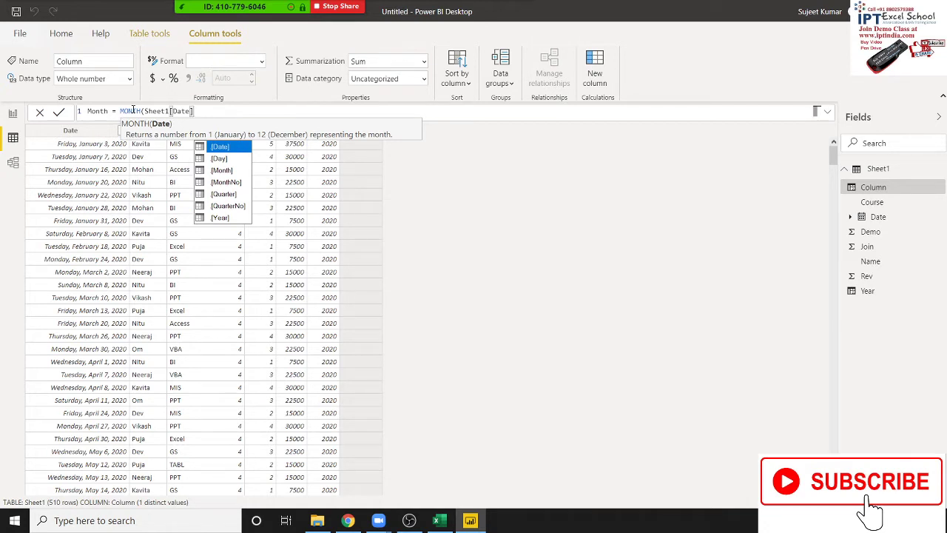
pyautogui.press('Escape')
pyautogui.write(')')
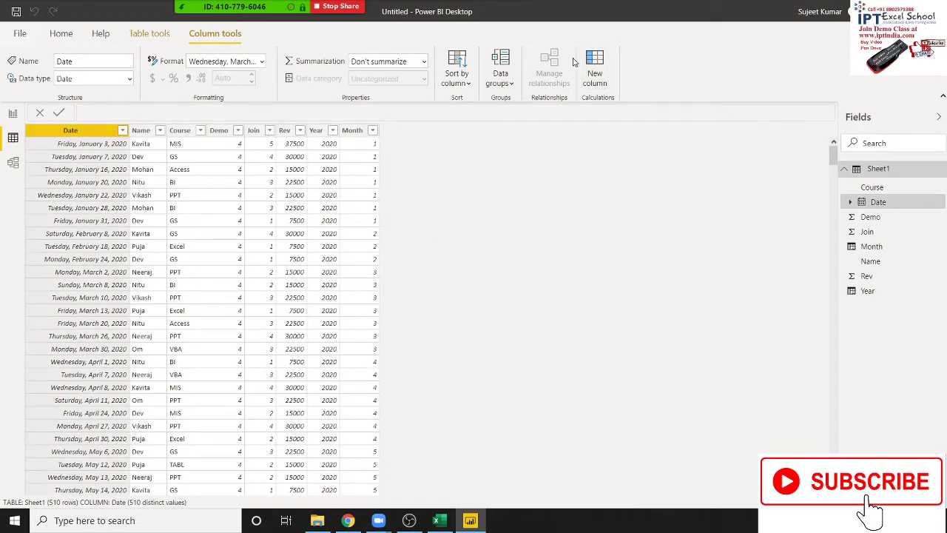
# Add a new column named Day defined as DAY(Sheet1[Date])
pyautogui.click(594, 71)
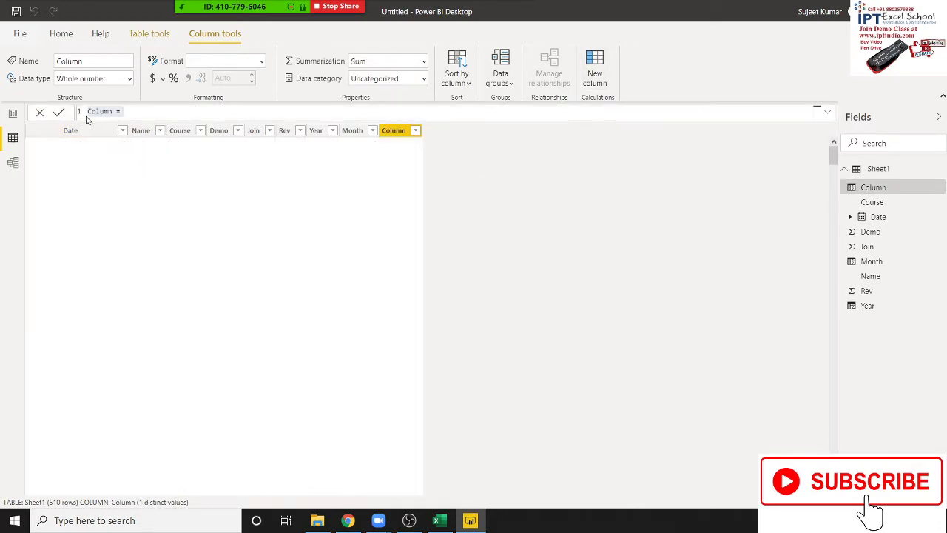
pyautogui.doubleClick(95, 111)
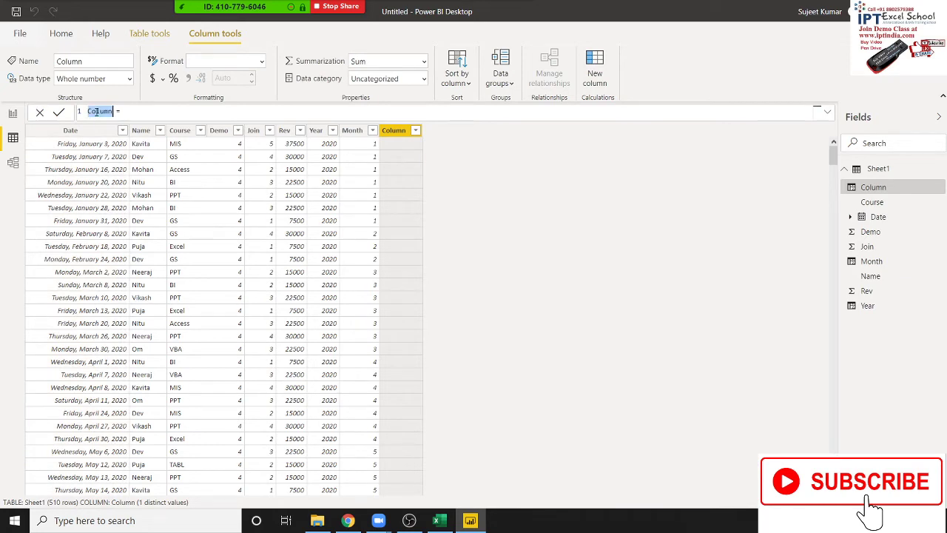
pyautogui.write('Da')
pyautogui.write('y')
pyautogui.write('d')
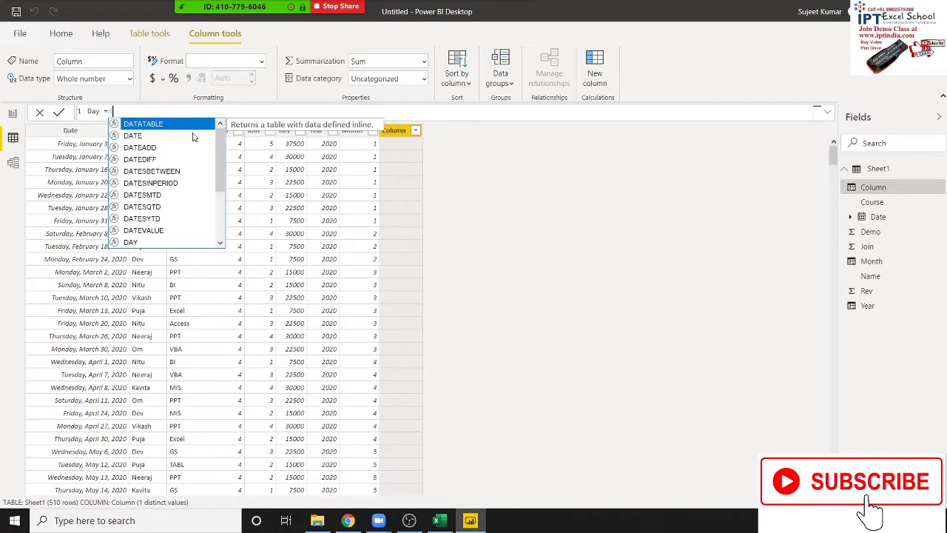
pyautogui.write('day(')
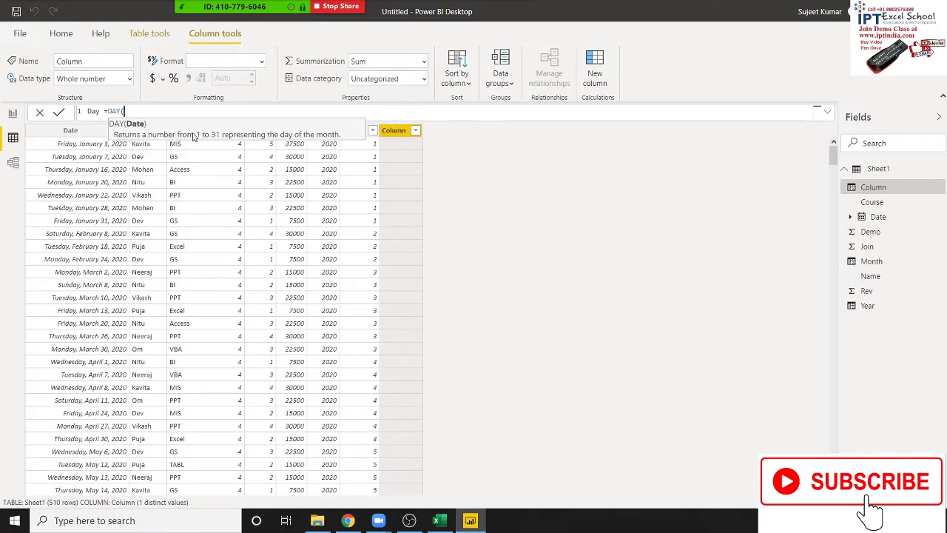
pyautogui.write('she')
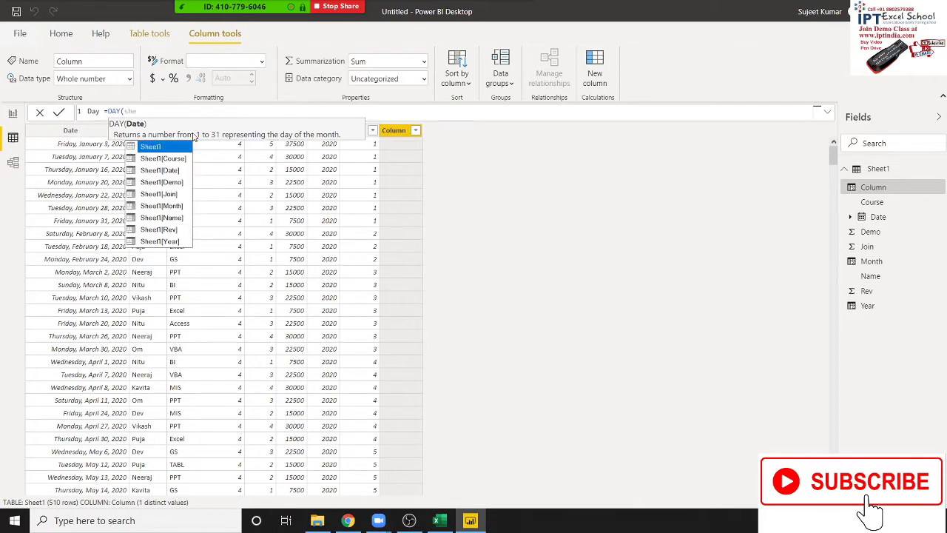
pyautogui.press('Down')
pyautogui.press('Down')
pyautogui.press('Down')
pyautogui.press('Down')
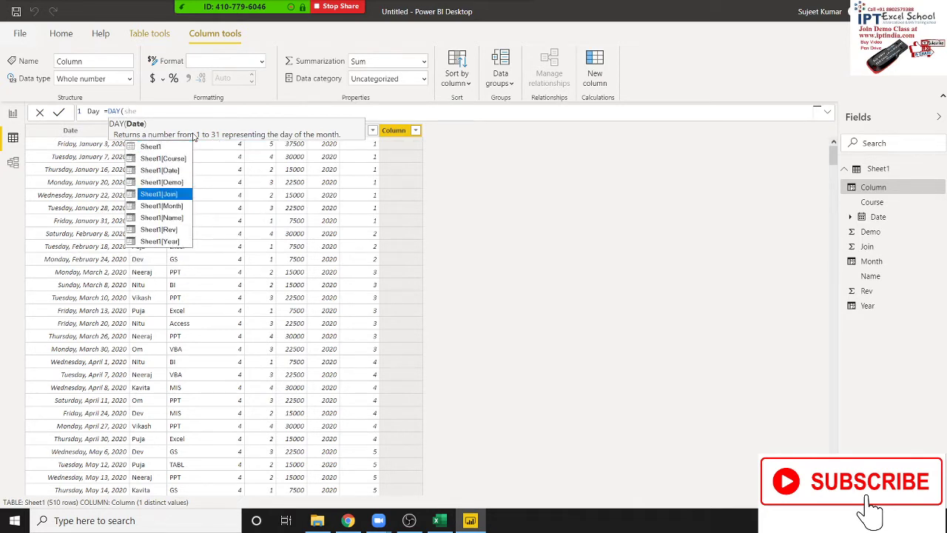
pyautogui.press('Up')
pyautogui.press('Up')
pyautogui.press('Tab')
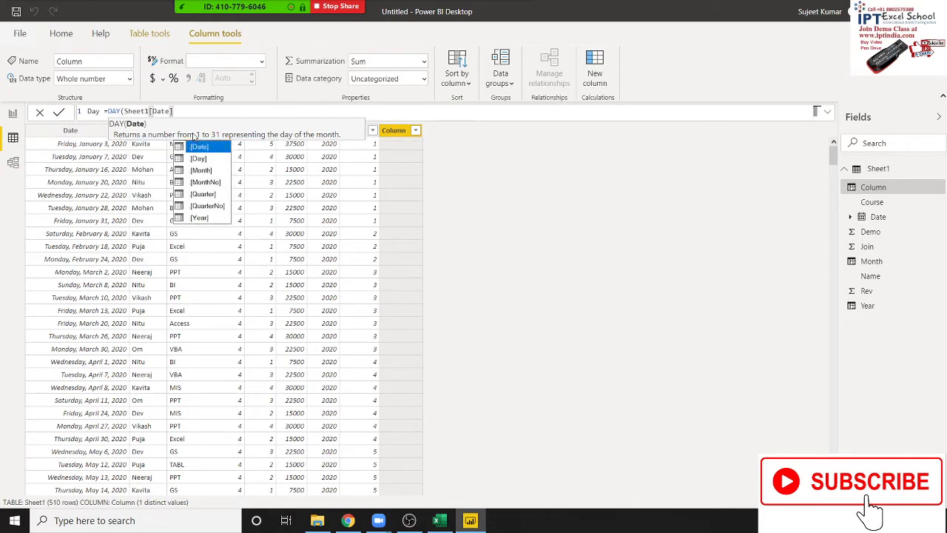
pyautogui.press('Down')
pyautogui.press('Down')
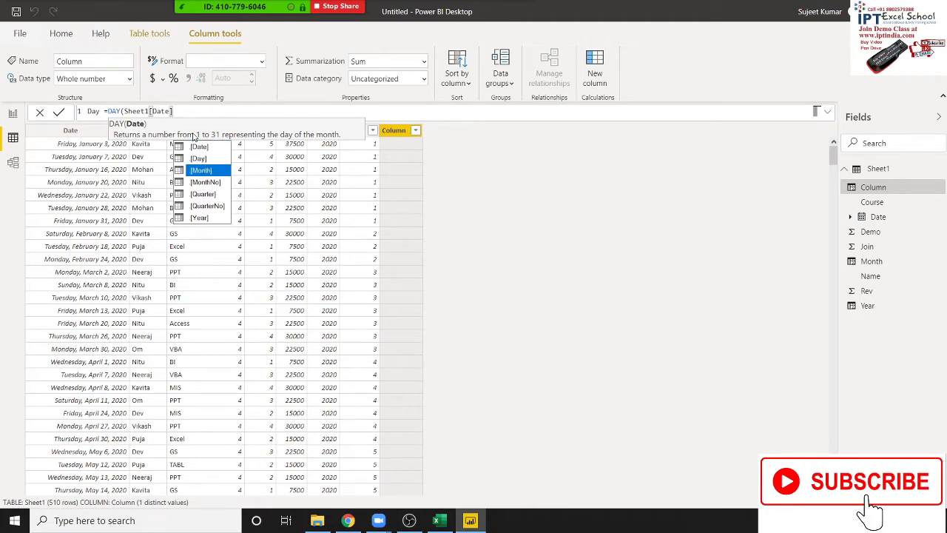
pyautogui.press('Up')
pyautogui.write(')')
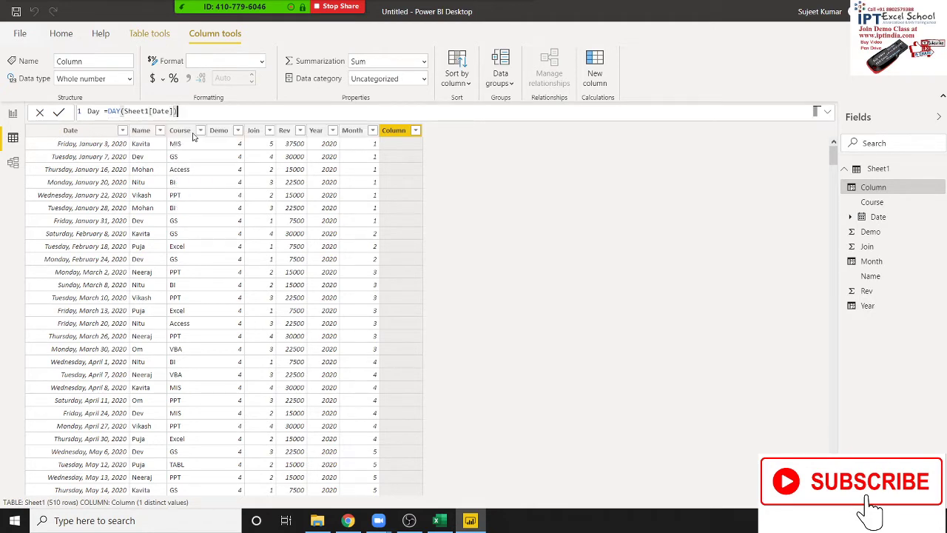
pyautogui.press('Return')
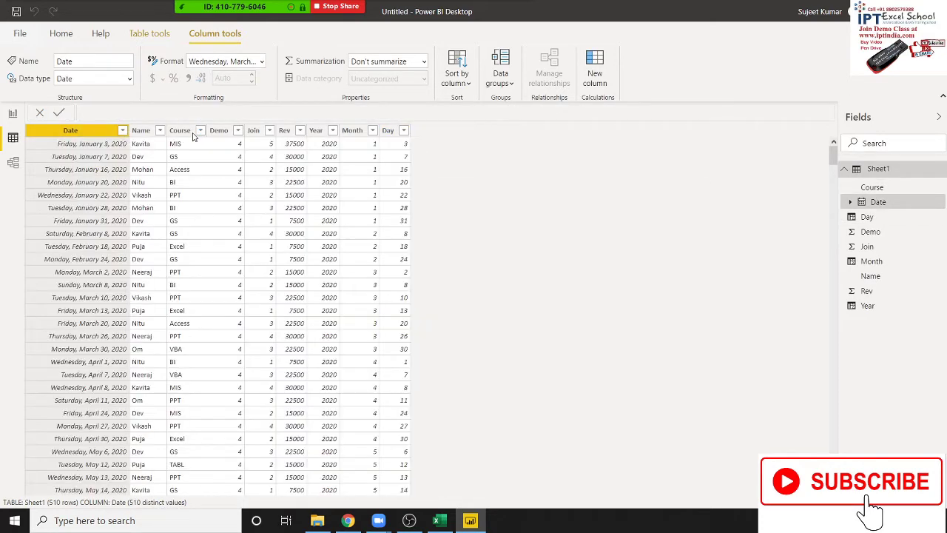
# Check the Year, Date, Month and Day column formulas, then add a blank calculated column
pyautogui.click(316, 131)
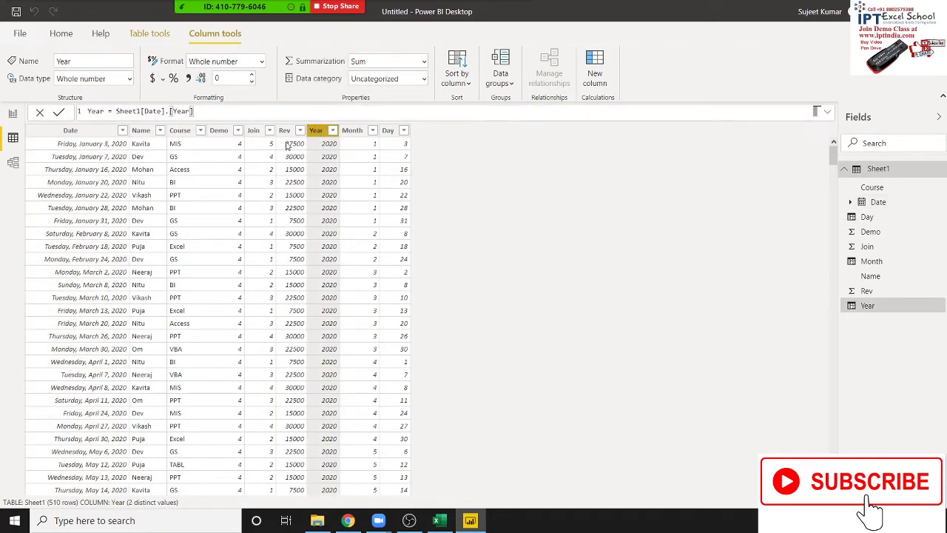
pyautogui.click(89, 131)
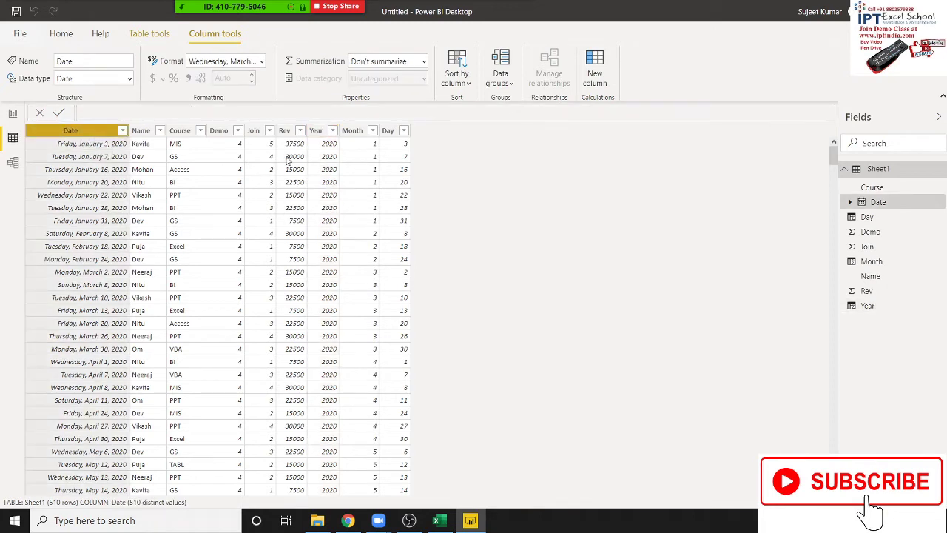
pyautogui.click(318, 131)
pyautogui.click(362, 132)
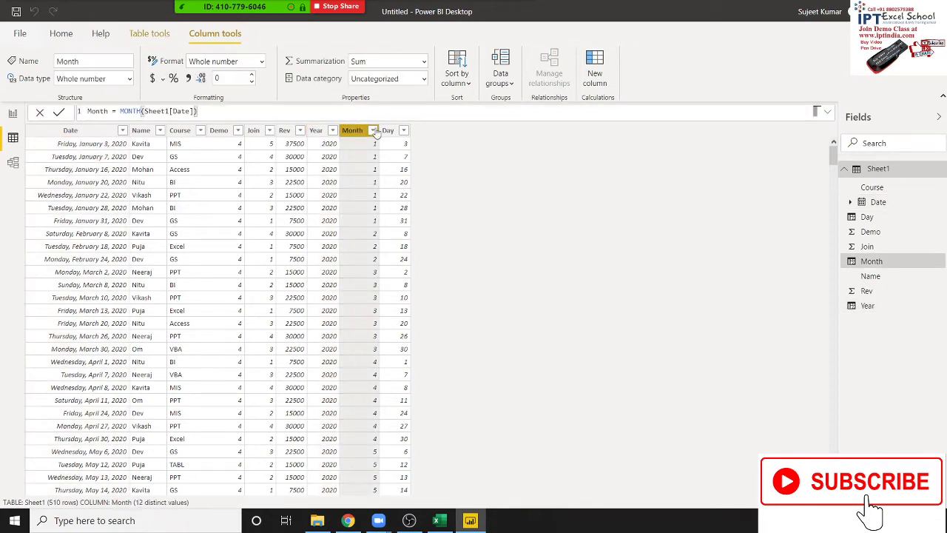
pyautogui.click(385, 131)
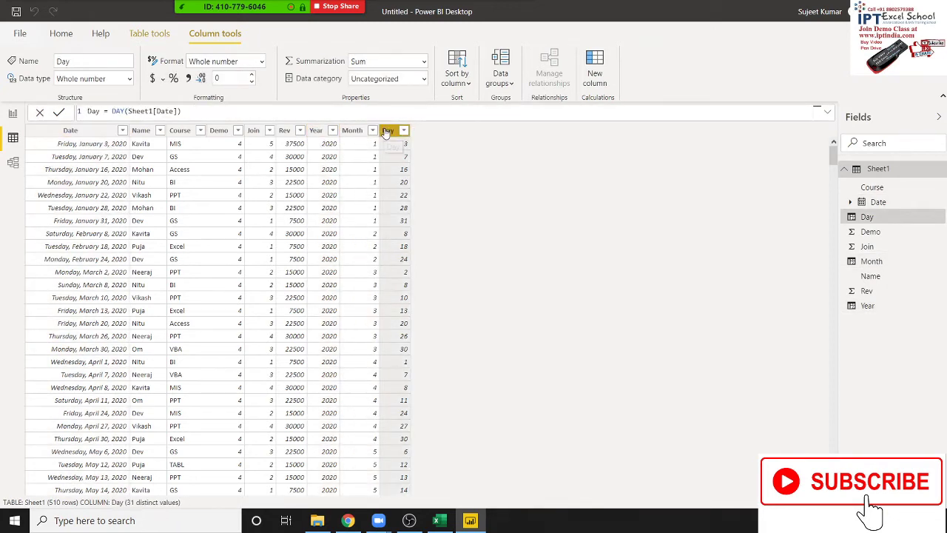
pyautogui.click(317, 133)
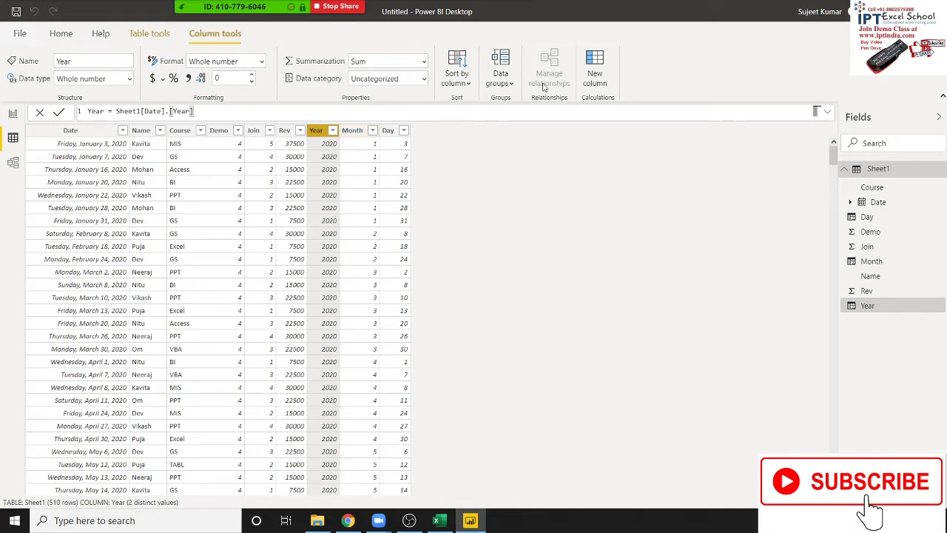
pyautogui.click(588, 78)
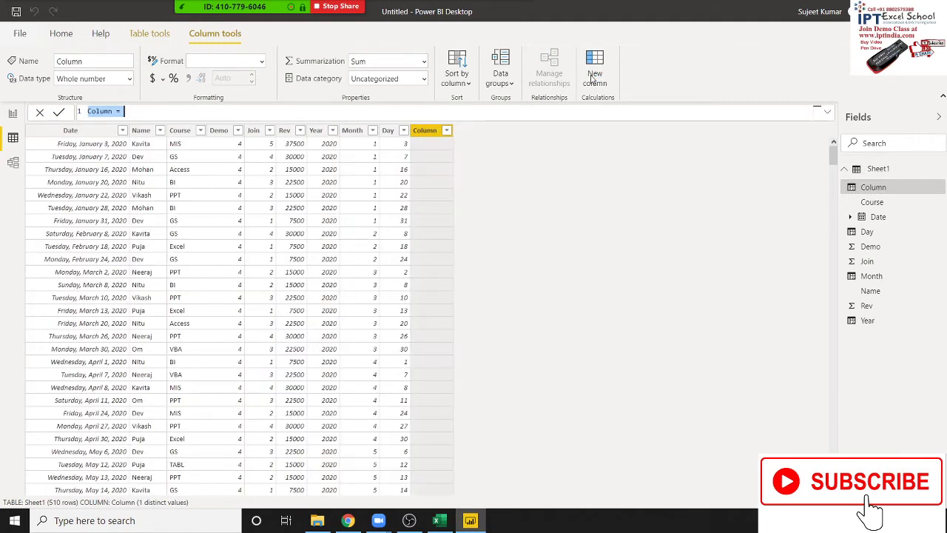
# Rename the new column CDate and begin DATE with Sheet1[Year] as the year argument
pyautogui.doubleClick(110, 112)
pyautogui.write('CDa')
pyautogui.write('te')
pyautogui.press('Down')
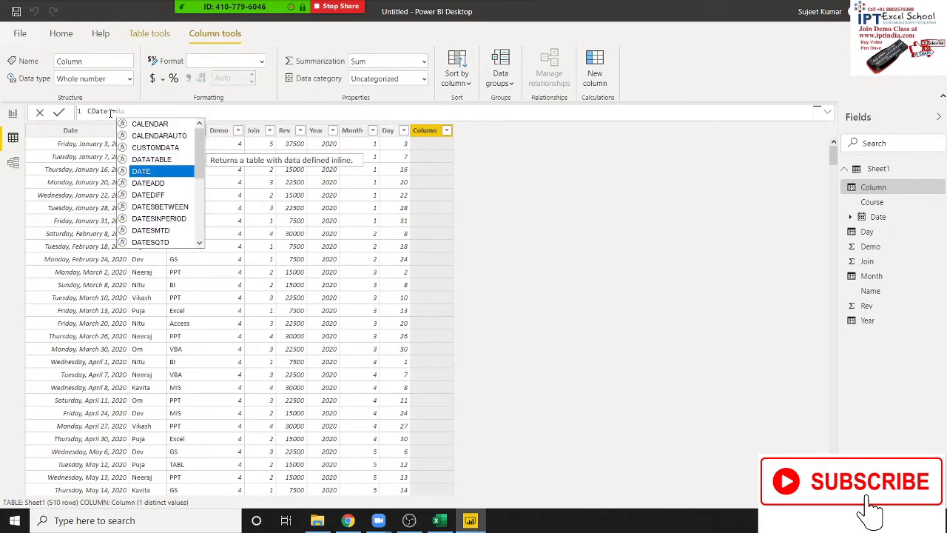
pyautogui.press('Tab')
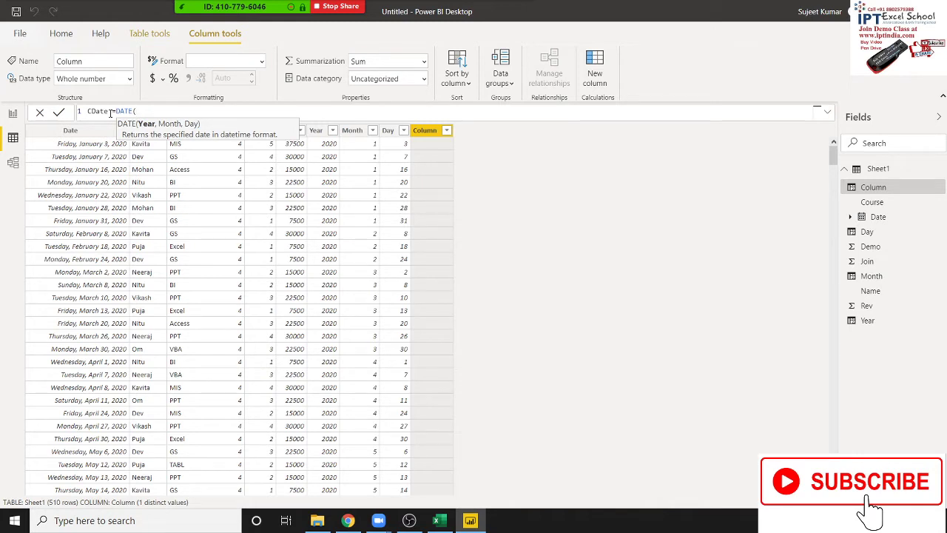
pyautogui.write('yea')
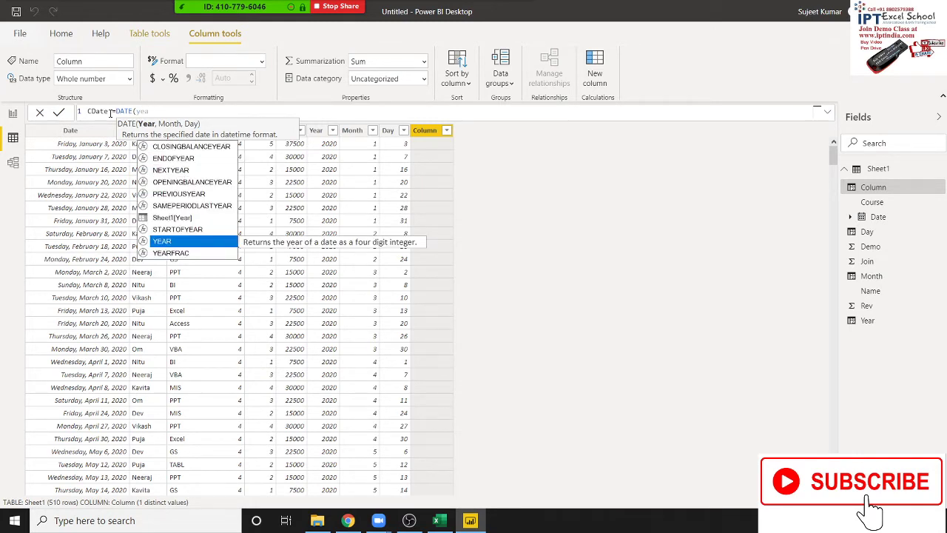
pyautogui.press('Up')
pyautogui.press('Up')
pyautogui.press('Tab')
# Finish CDate as DATE(Sheet1[Year],Sheet1[Month],Sheet1[Day]) and commit the formula
pyautogui.write(',m')
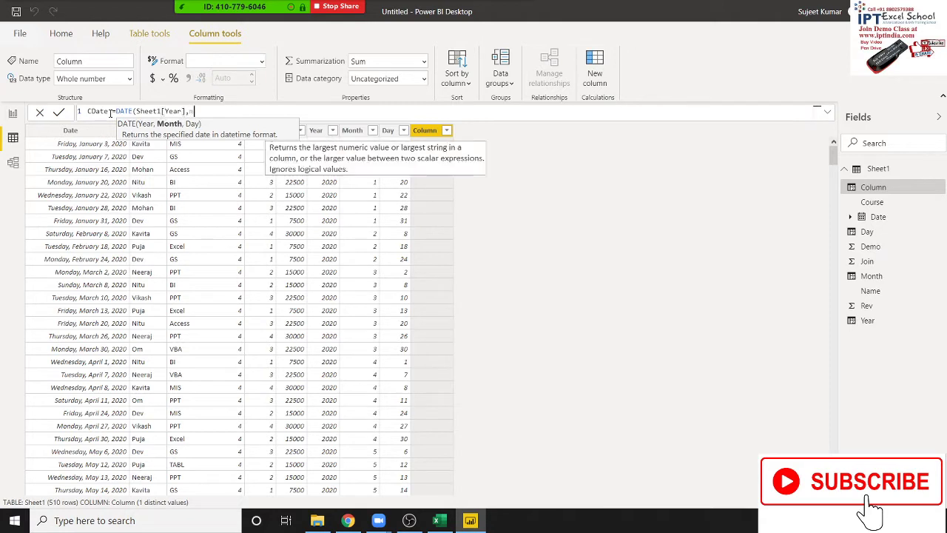
pyautogui.write('onth')
pyautogui.press('Down')
pyautogui.press('Down')
pyautogui.press('Down')
pyautogui.press('Down')
pyautogui.press('Down')
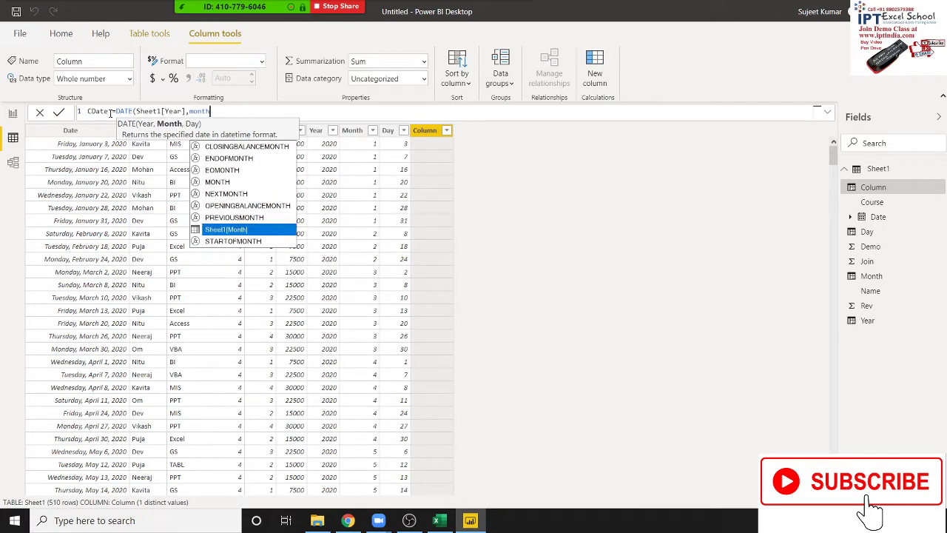
pyautogui.press('Tab')
pyautogui.write(',')
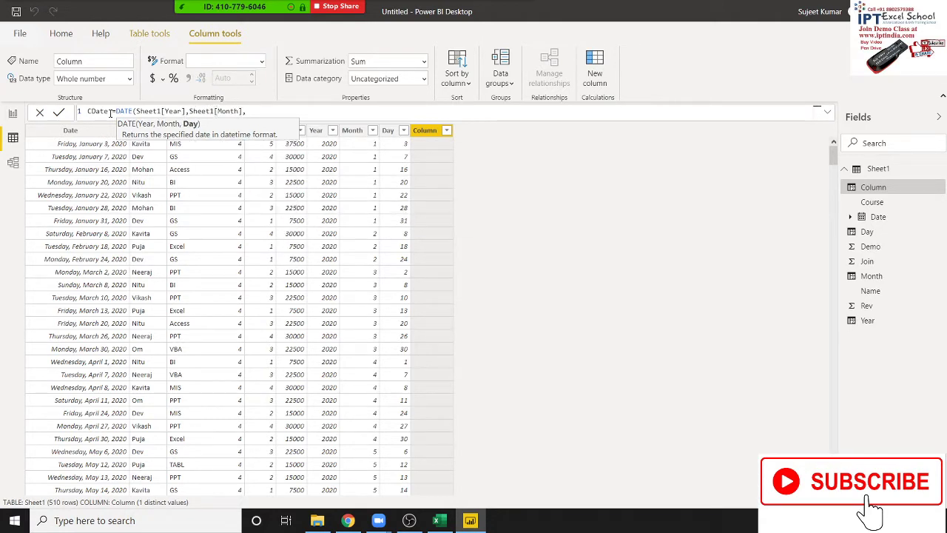
pyautogui.write('day')
pyautogui.press('Down')
pyautogui.press('Down')
pyautogui.press('Down')
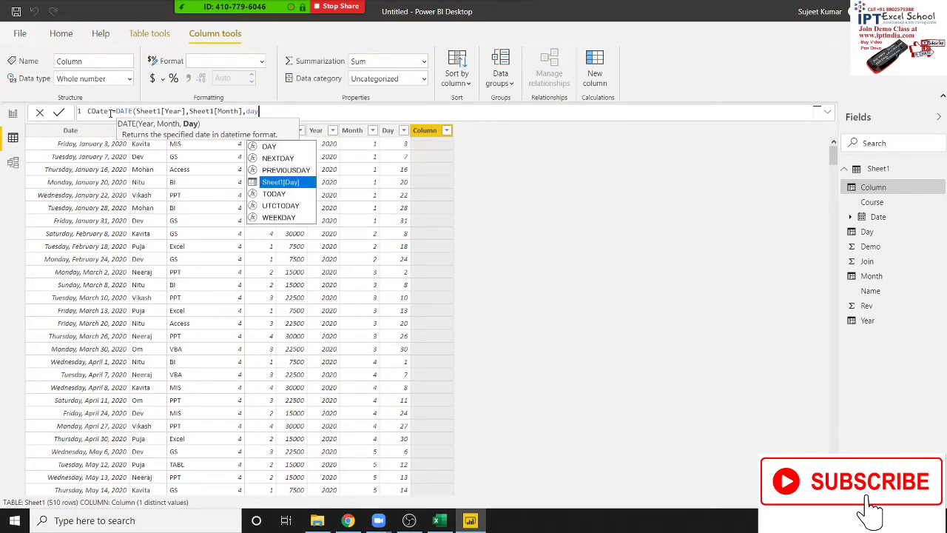
pyautogui.press('Tab')
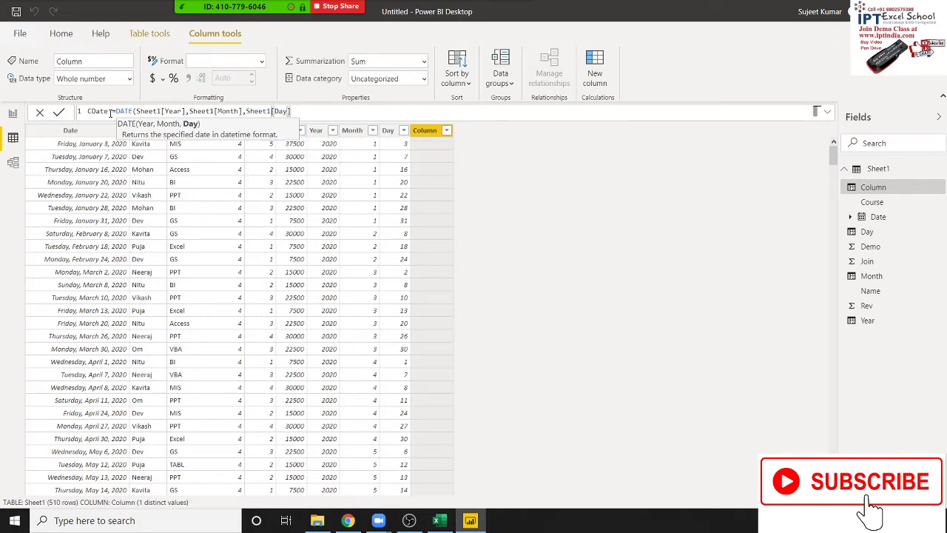
pyautogui.write(')')
pyautogui.press('Return')
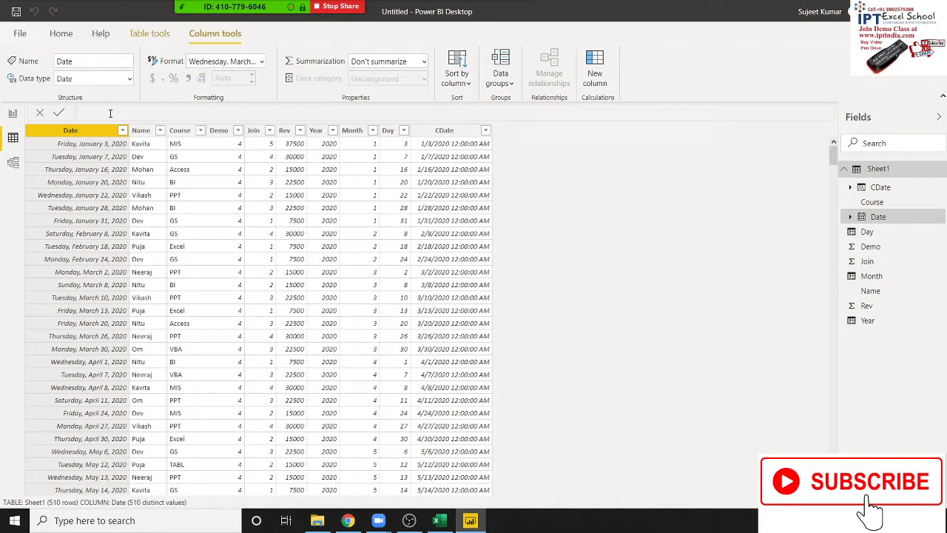
# Compare CDate against Date, then replace CDate's DATE(...) expression with 'date'
pyautogui.click(437, 134)
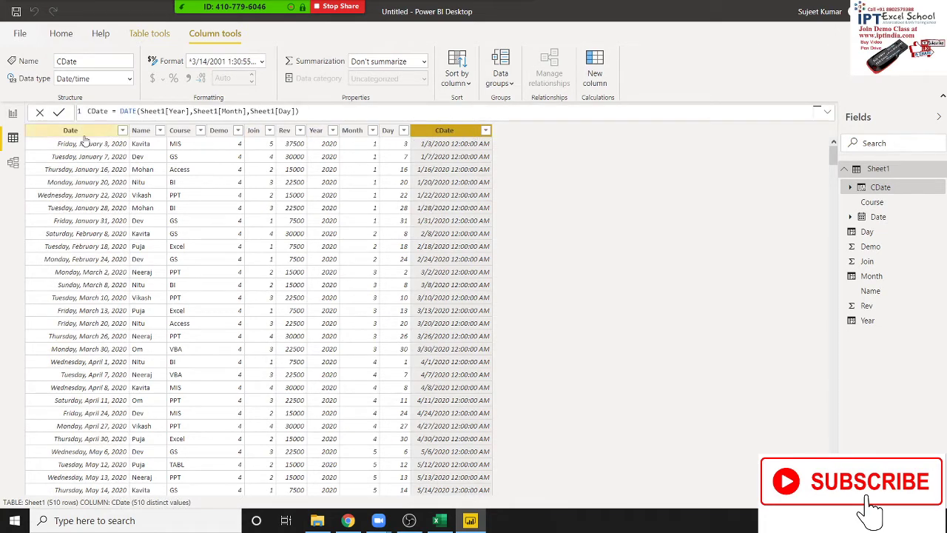
pyautogui.click(83, 136)
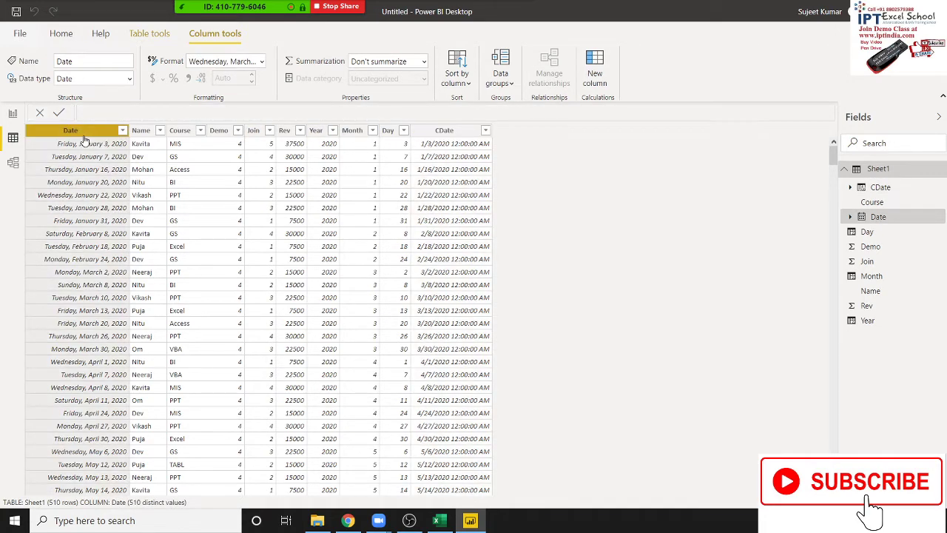
pyautogui.click(447, 137)
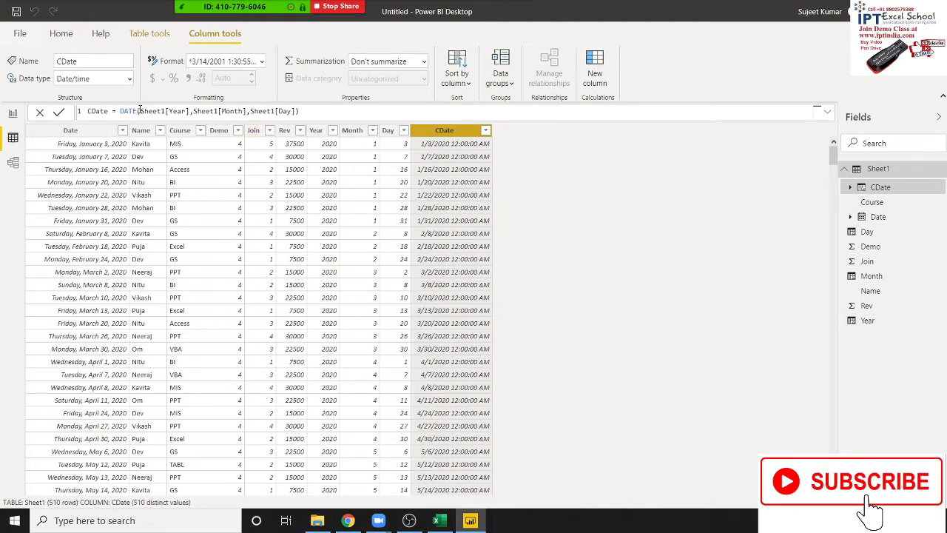
pyautogui.moveTo(120, 111); pyautogui.dragTo(302, 111)
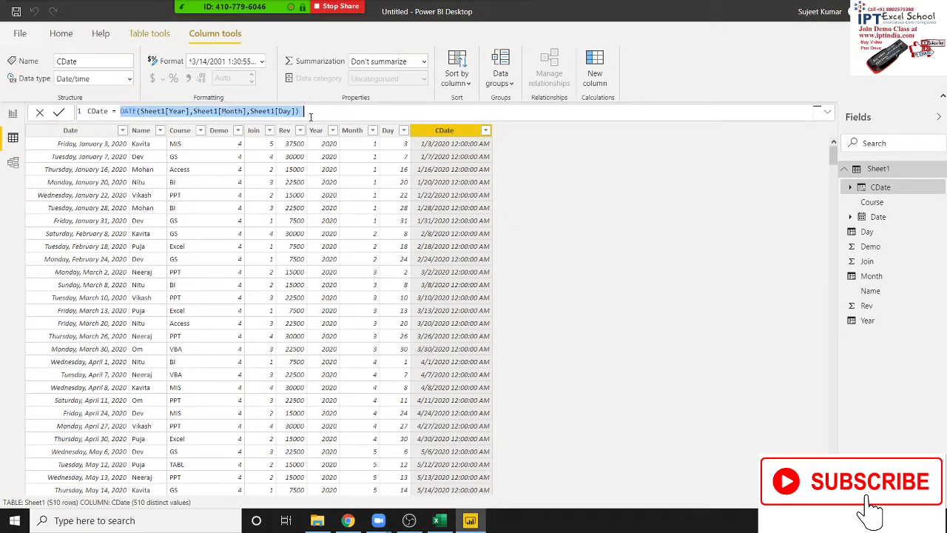
pyautogui.write('date')
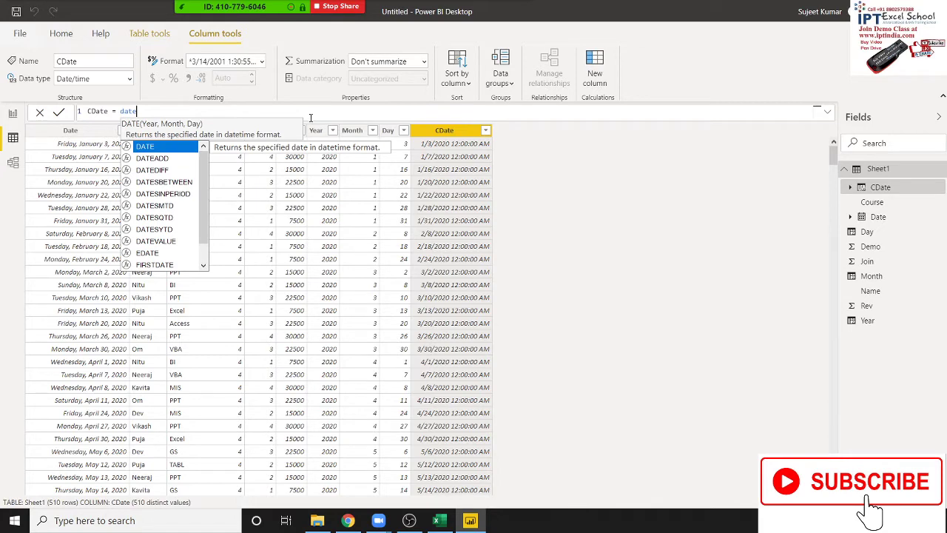
# Redefine CDate as Sheet1[Date]+90; the extra bracket causes a syntax error and #ERROR values
pyautogui.press('BackSpace')
pyautogui.press('BackSpace')
pyautogui.press('BackSpace')
pyautogui.press('BackSpace')
pyautogui.write('s')
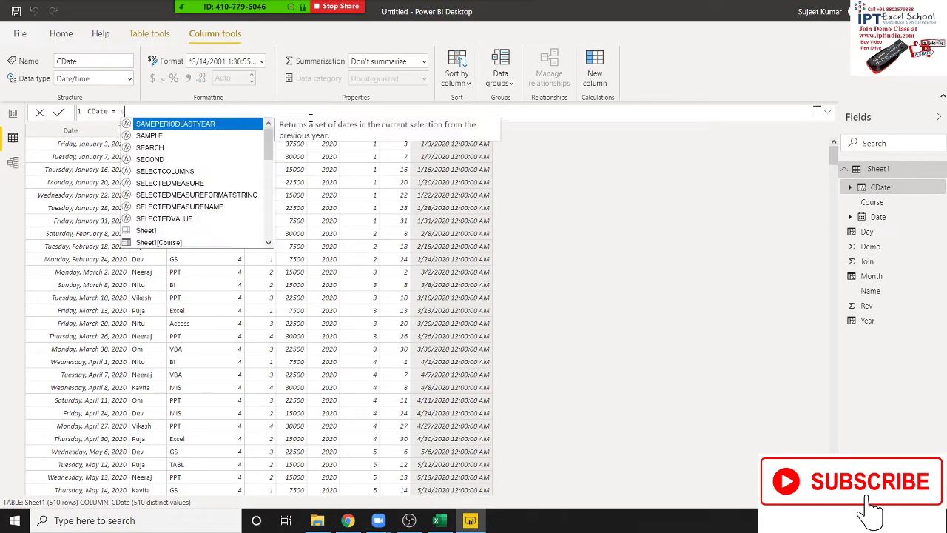
pyautogui.write('h')
pyautogui.press('Down')
pyautogui.press('Down')
pyautogui.press('Down')
pyautogui.press('Down')
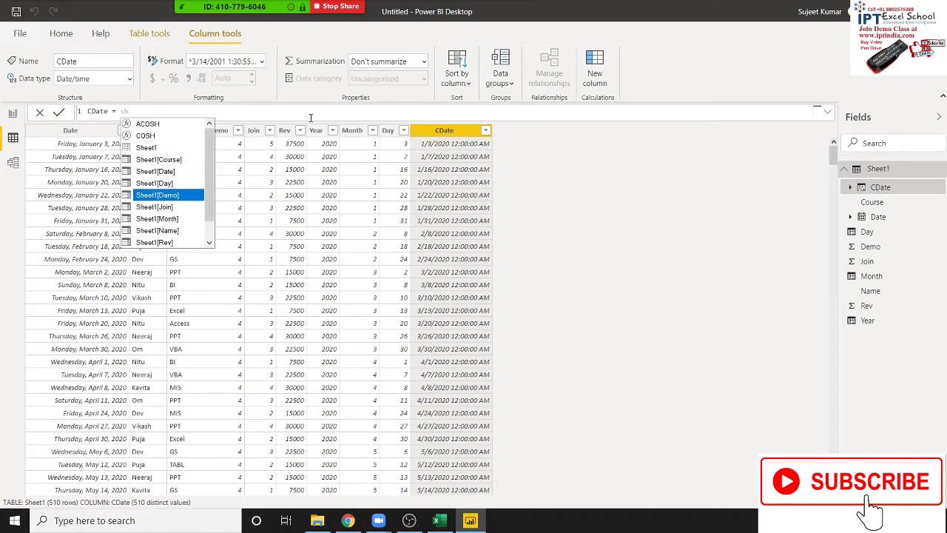
pyautogui.press('Up')
pyautogui.press('Up')
pyautogui.press('Tab')
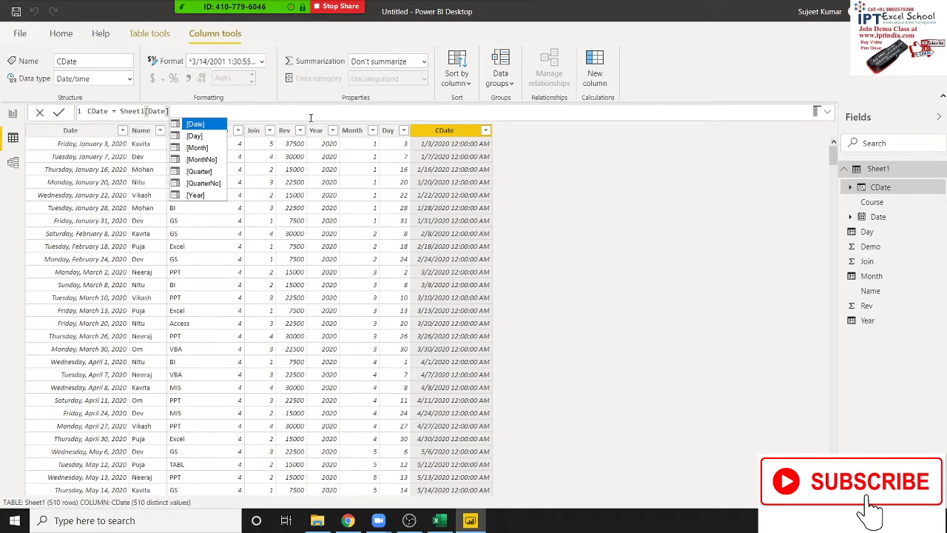
pyautogui.write('+')
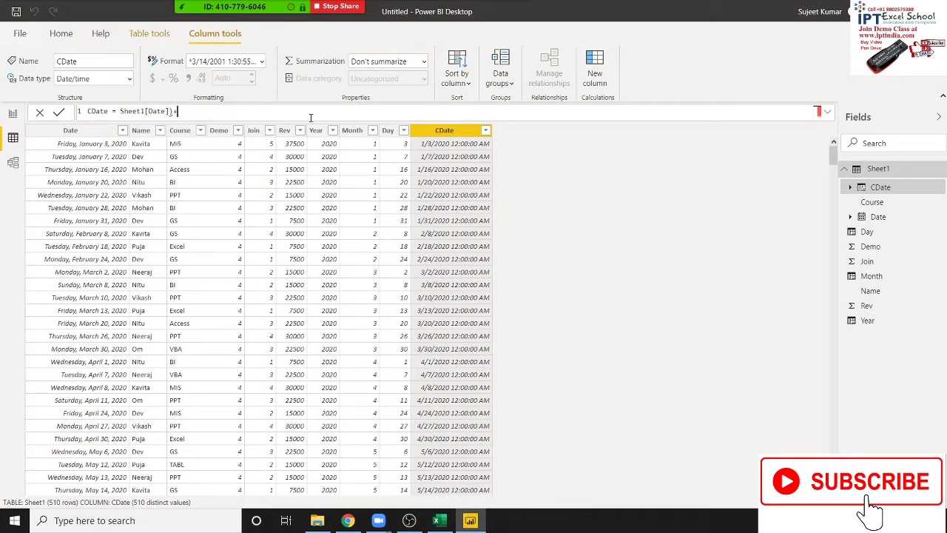
pyautogui.write('90')
pyautogui.write(')')
pyautogui.press('Return')
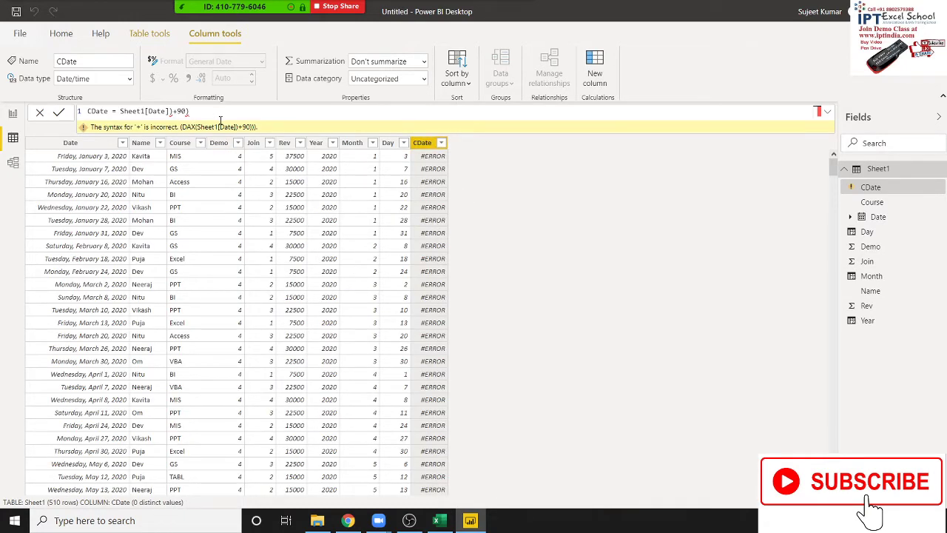
# Fix the CDate formula to Sheet1[Date].[Date]+90, showing 4/2/2020 for January 3
pyautogui.press('BackSpace')
pyautogui.press('Return')
pyautogui.click(173, 111)
pyautogui.write('.')
pyautogui.press('Tab')
pyautogui.click(260, 109)
pyautogui.press('Return')
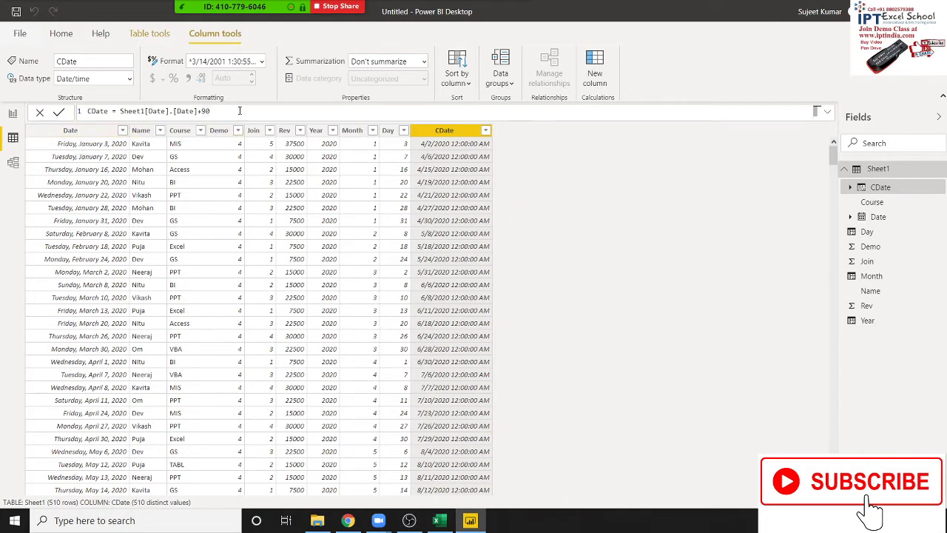
pyautogui.moveTo(210, 111); pyautogui.dragTo(121, 111)
# Replace the CDate formula with EDATE(Sheet1[Date],3) using autocomplete
pyautogui.write('E')
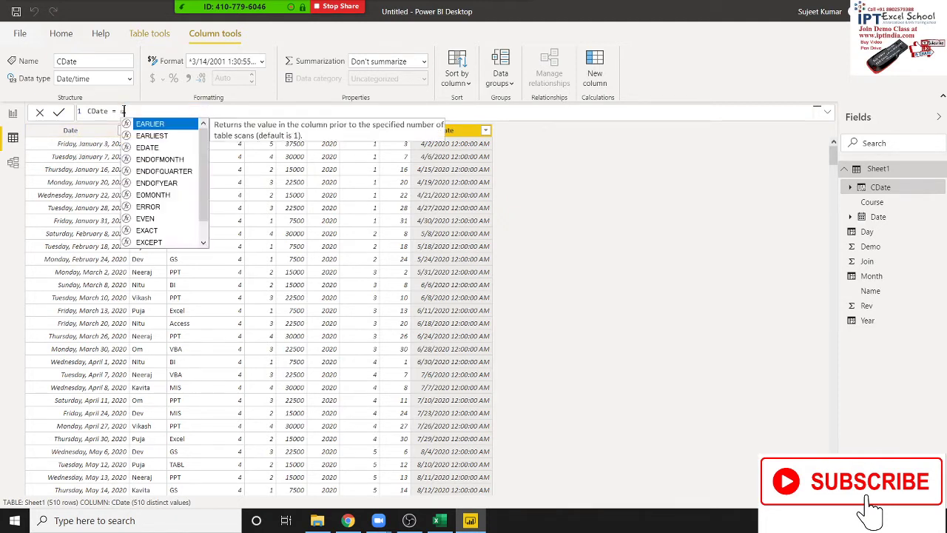
pyautogui.press('BackSpace')
pyautogui.press('Tab')
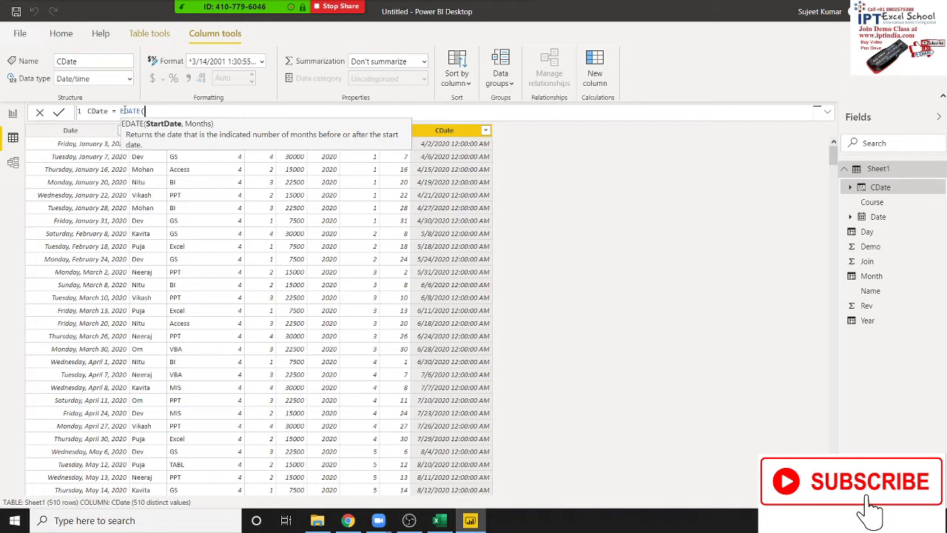
pyautogui.write('sh')
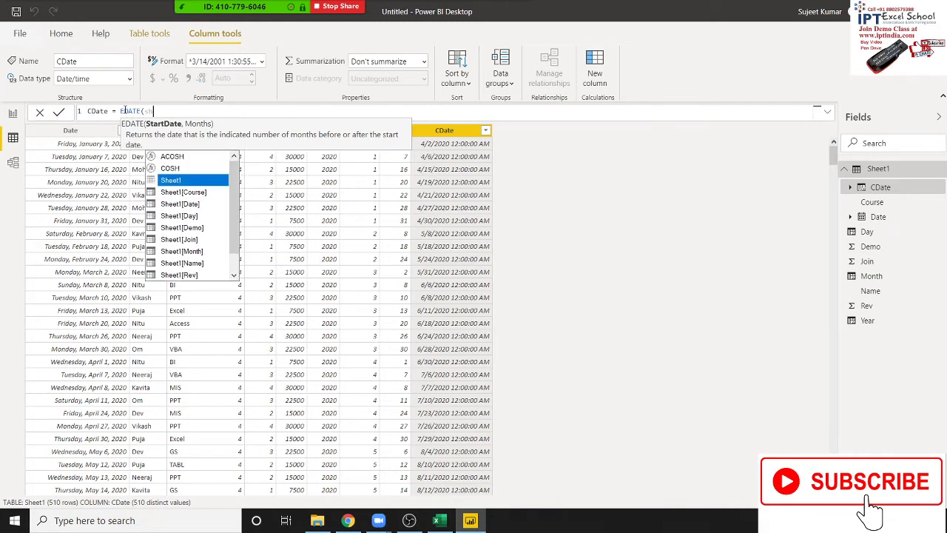
pyautogui.press('Down')
pyautogui.press('Down')
pyautogui.press('Tab')
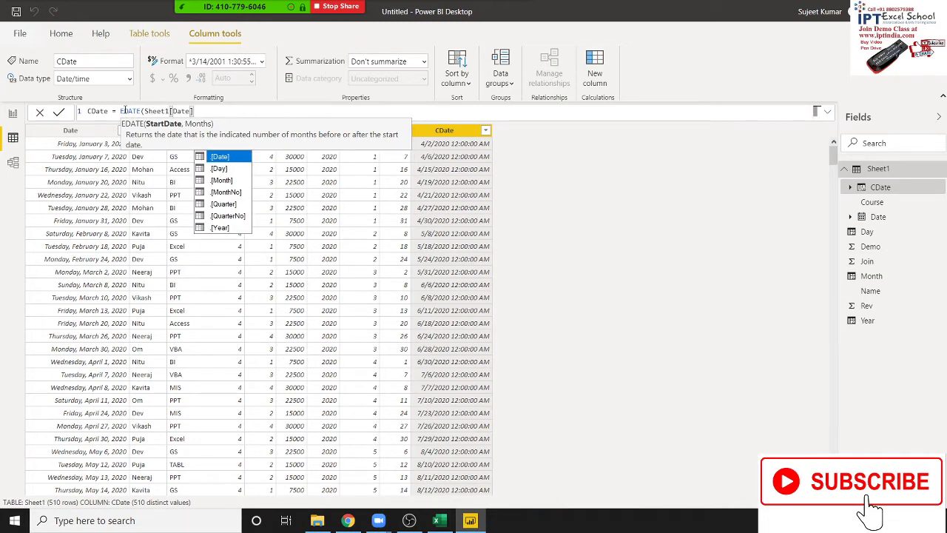
pyautogui.write(',')
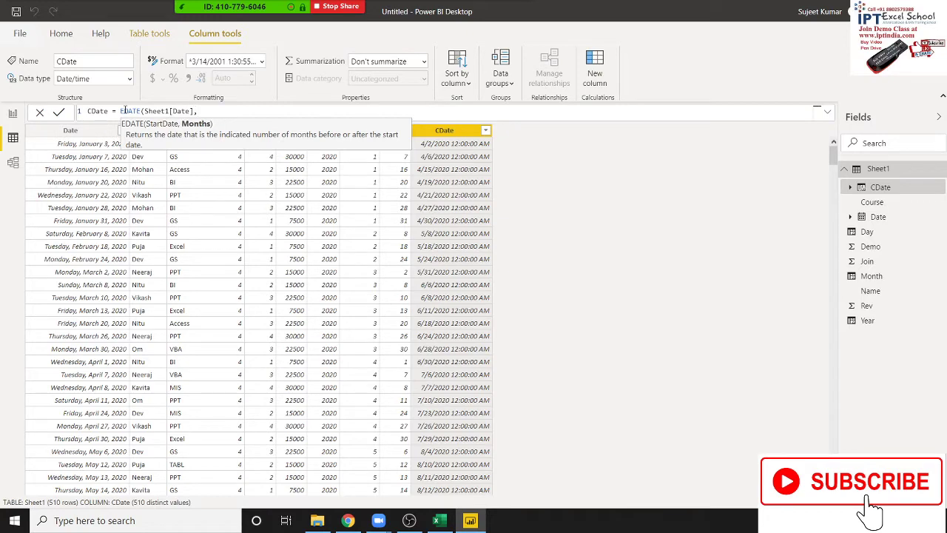
pyautogui.write('3)')
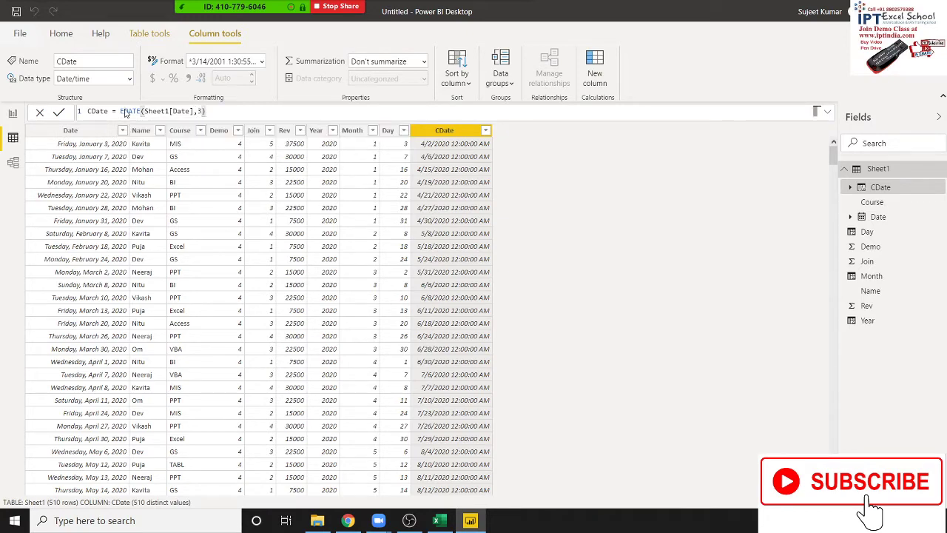
pyautogui.press('Return')
# Test a -3 month offset in EDATE, then restore the month count to 3
pyautogui.click(197, 111)
pyautogui.write('-')
pyautogui.press('Return')
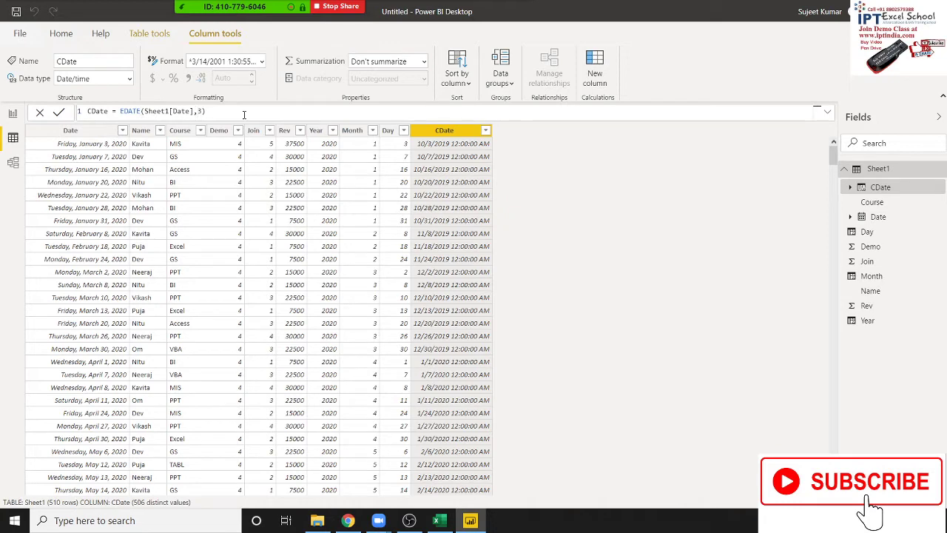
pyautogui.press('Return')
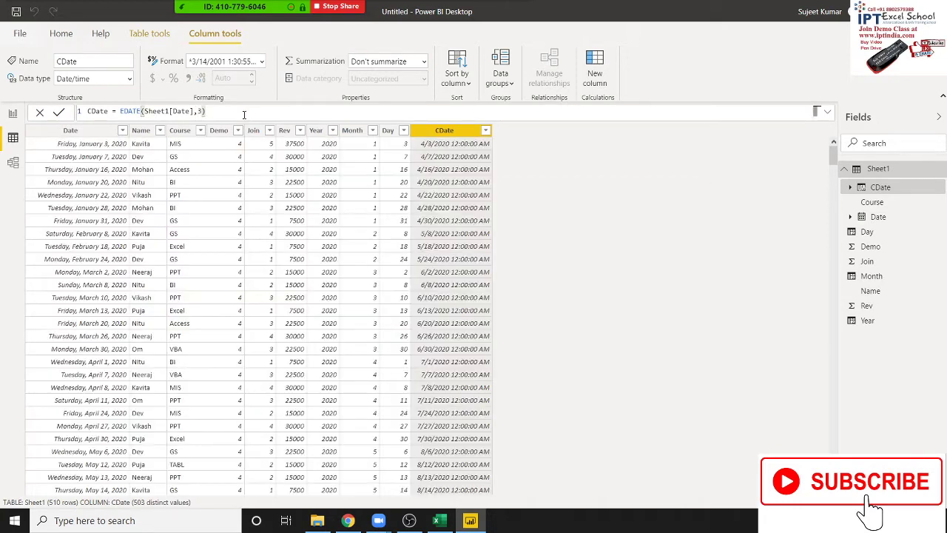
pyautogui.click(199, 113)
pyautogui.doubleClick(199, 113)
pyautogui.click(199, 112)
pyautogui.write('3')
pyautogui.write('*')
pyautogui.write('12')
pyautogui.press('BackSpace')
pyautogui.press('BackSpace')
pyautogui.press('BackSpace')
# Start a DATE formula for CDate with YEAR(Sheet1[Date]) as the year argument
pyautogui.moveTo(121, 111); pyautogui.dragTo(234, 110)
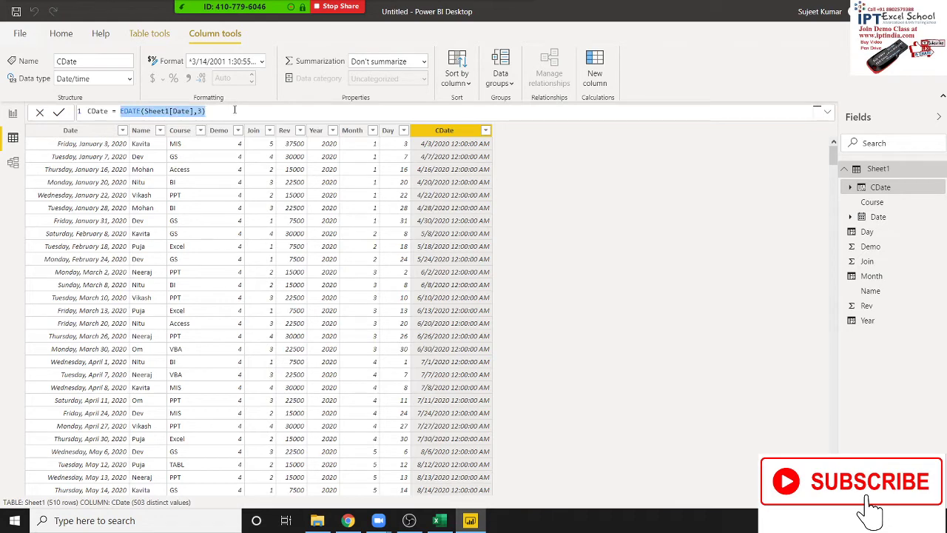
pyautogui.write('adte')
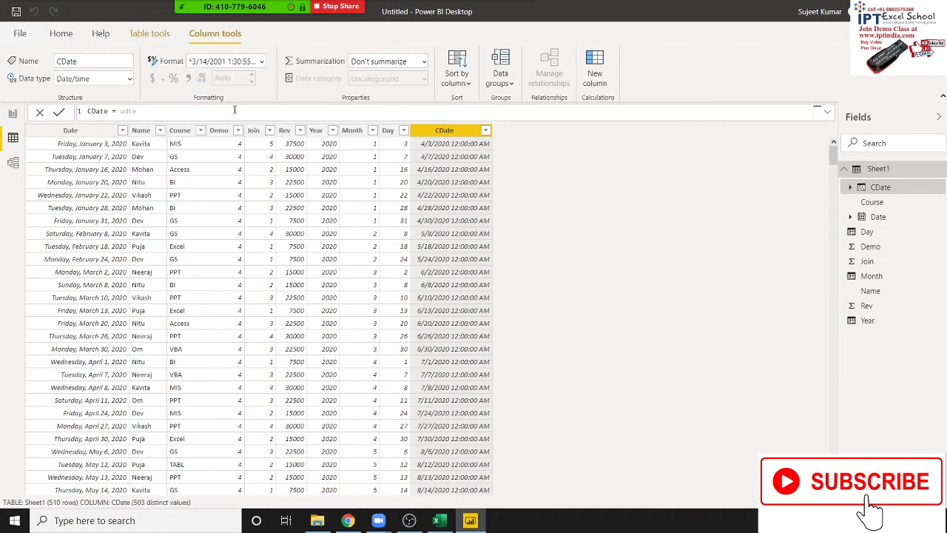
pyautogui.press('BackSpace')
pyautogui.press('BackSpace')
pyautogui.press('BackSpace')
pyautogui.press('BackSpace')
pyautogui.write('d')
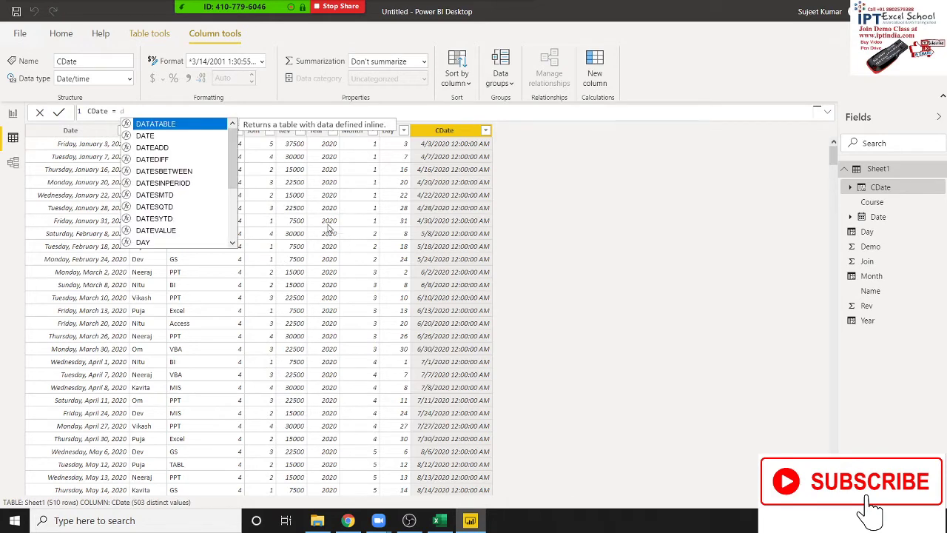
pyautogui.write('ate')
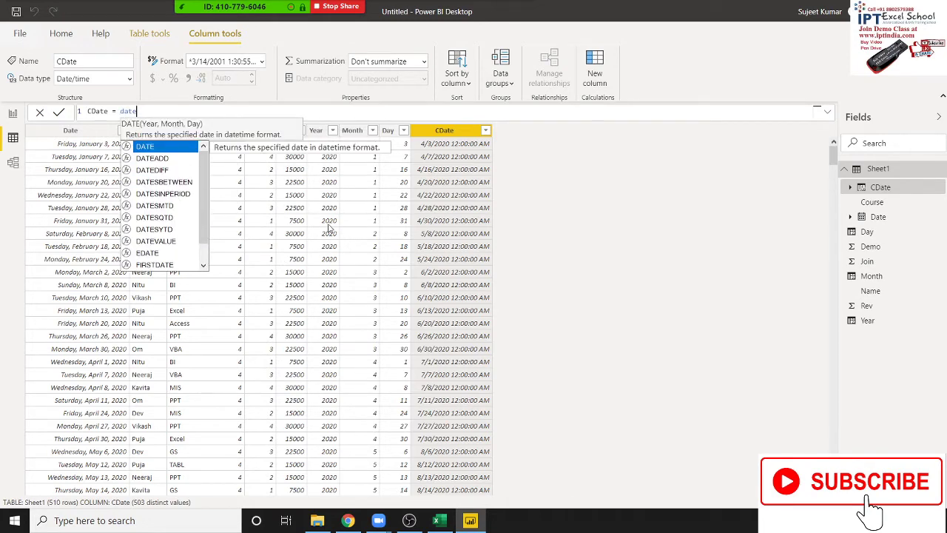
pyautogui.press('Tab')
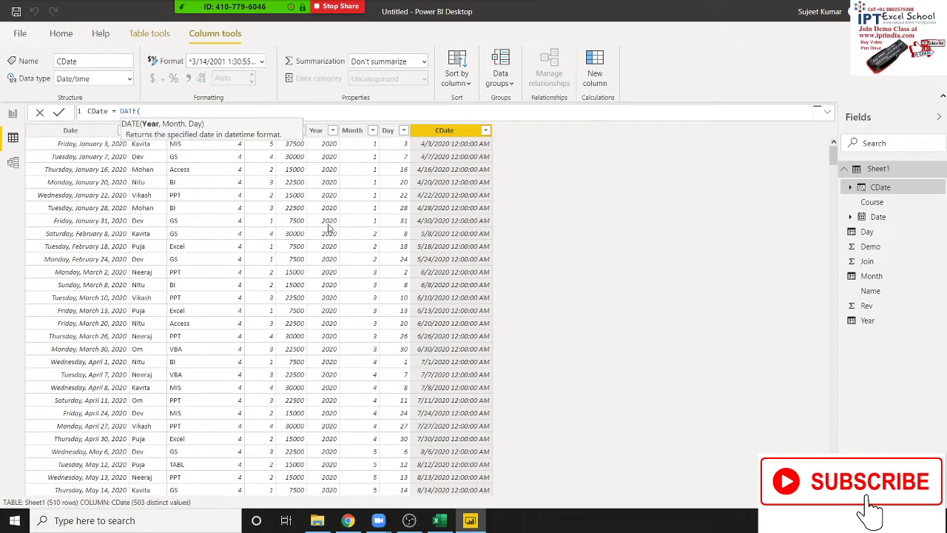
pyautogui.write('yea')
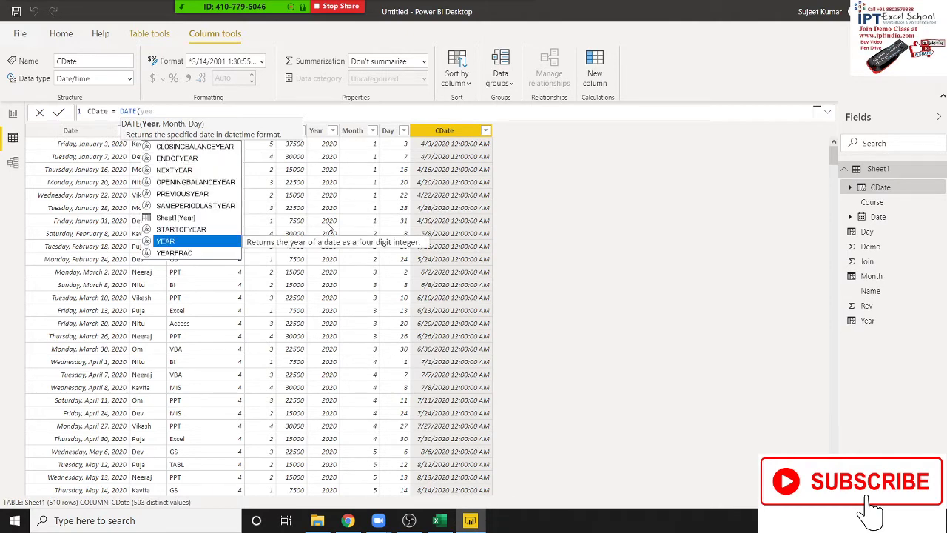
pyautogui.press('Tab')
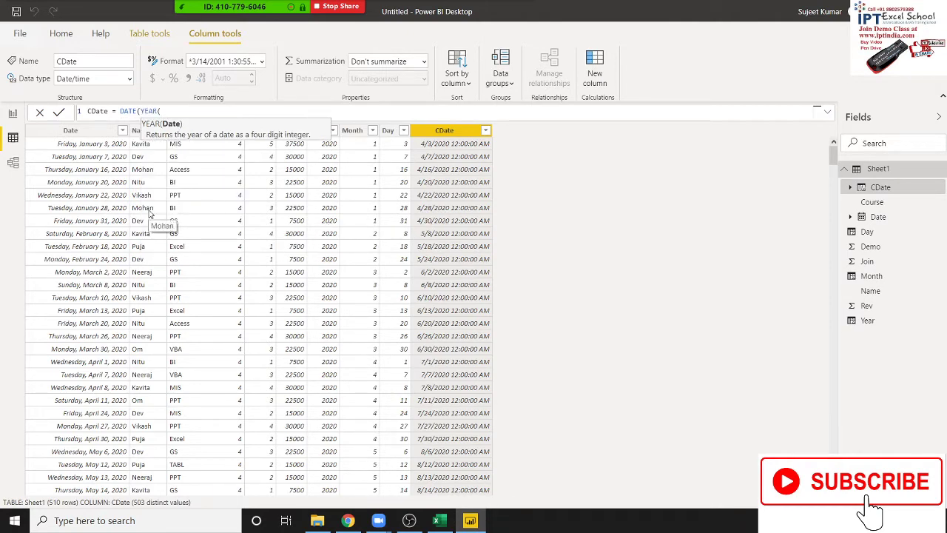
pyautogui.write('sh')
pyautogui.press('Down')
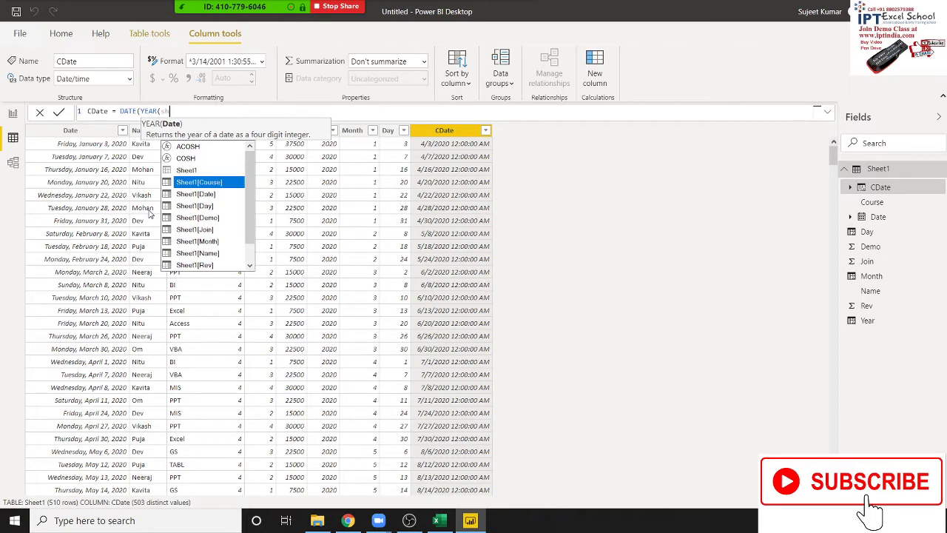
pyautogui.press('Down')
pyautogui.press('Up')
pyautogui.press('Up')
pyautogui.press('Down')
pyautogui.press('Down')
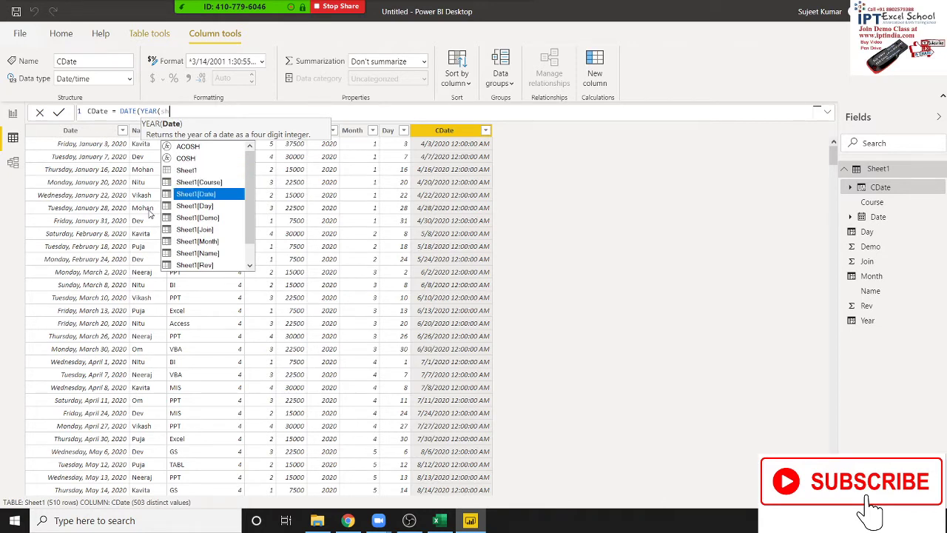
pyautogui.press('Tab')
# Add MONTH(Sheet1[Date]) and DAY(Sheet1[Day]) as the month and day arguments
pyautogui.write(')')
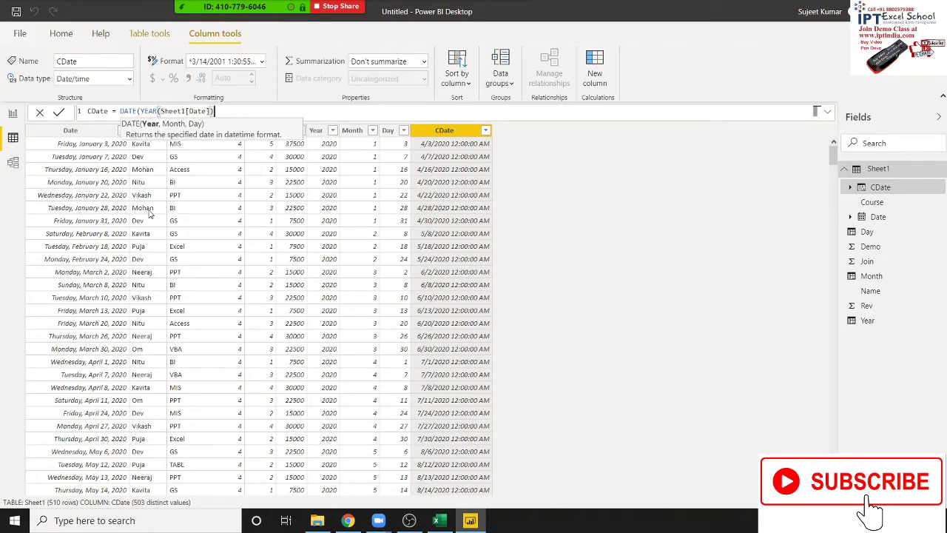
pyautogui.write(',mon')
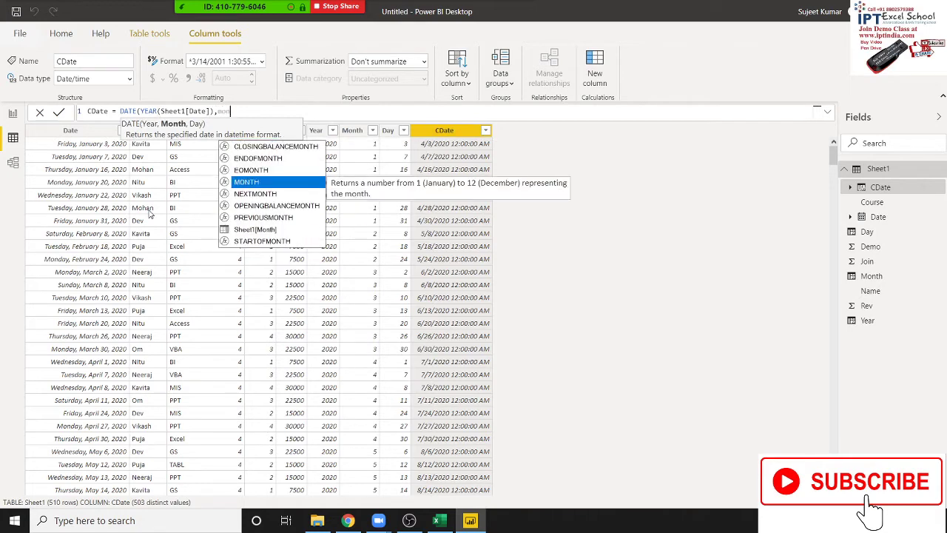
pyautogui.press('Tab')
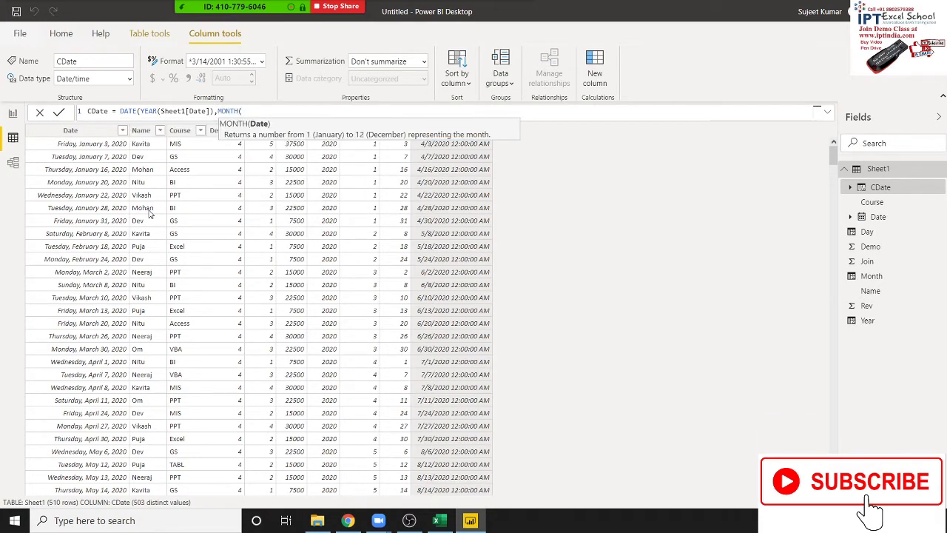
pyautogui.write('dat')
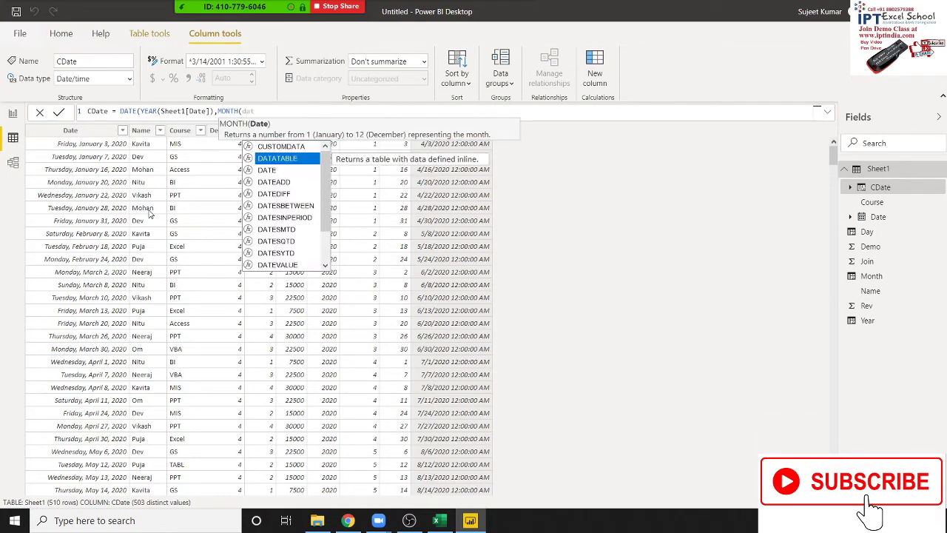
pyautogui.press('BackSpace')
pyautogui.press('BackSpace')
pyautogui.press('BackSpace')
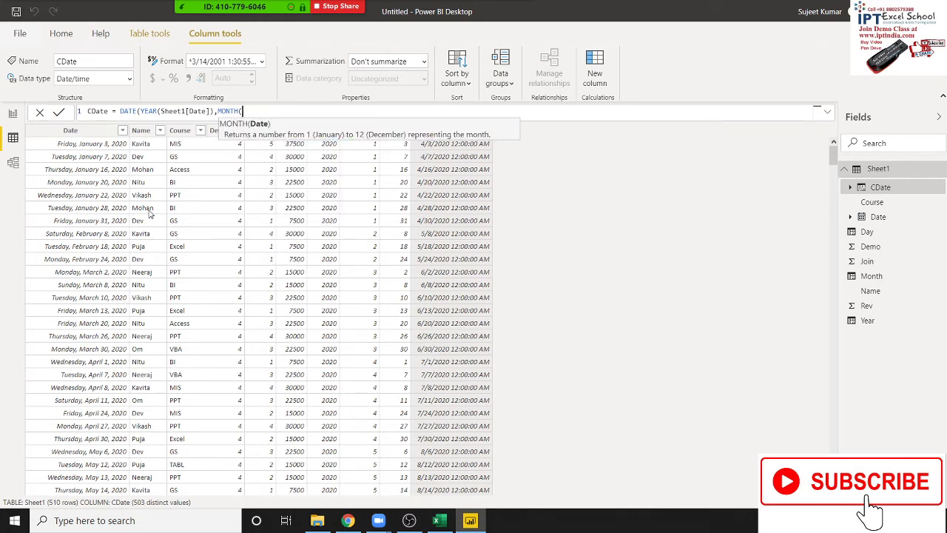
pyautogui.write('sh')
pyautogui.press('Down')
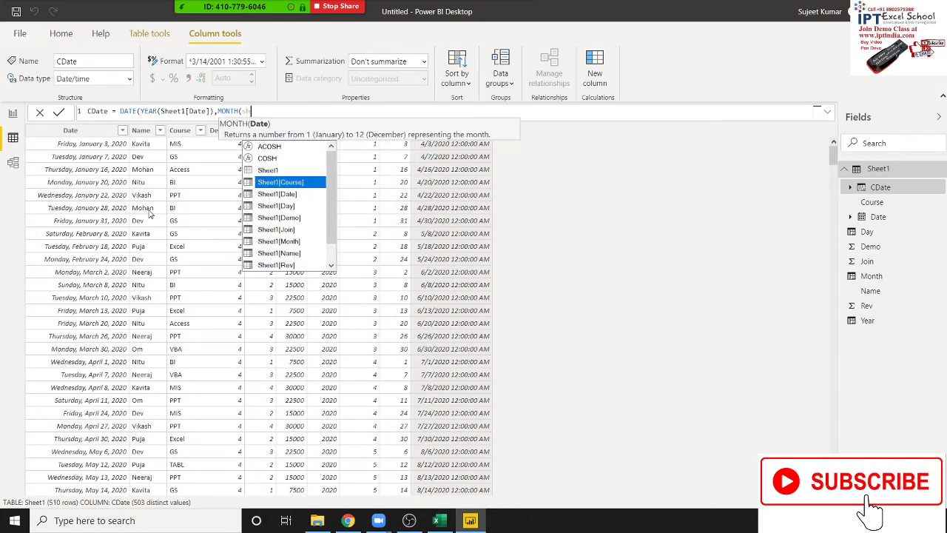
pyautogui.press('Down')
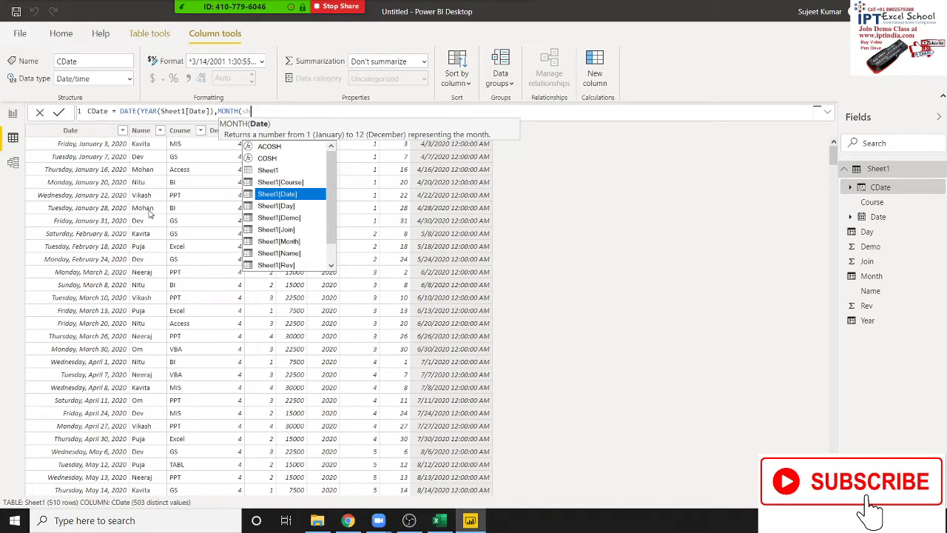
pyautogui.press('Tab')
pyautogui.write(')')
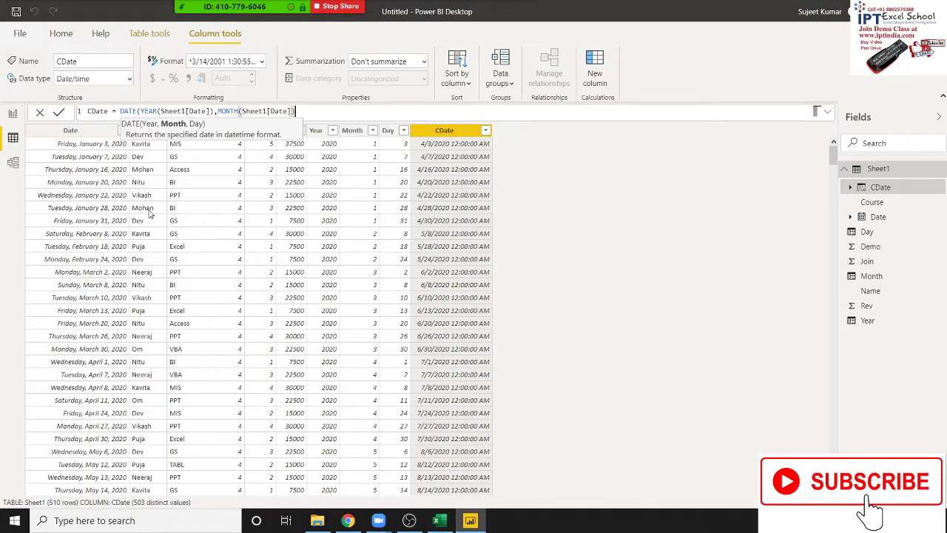
pyautogui.write(',day')
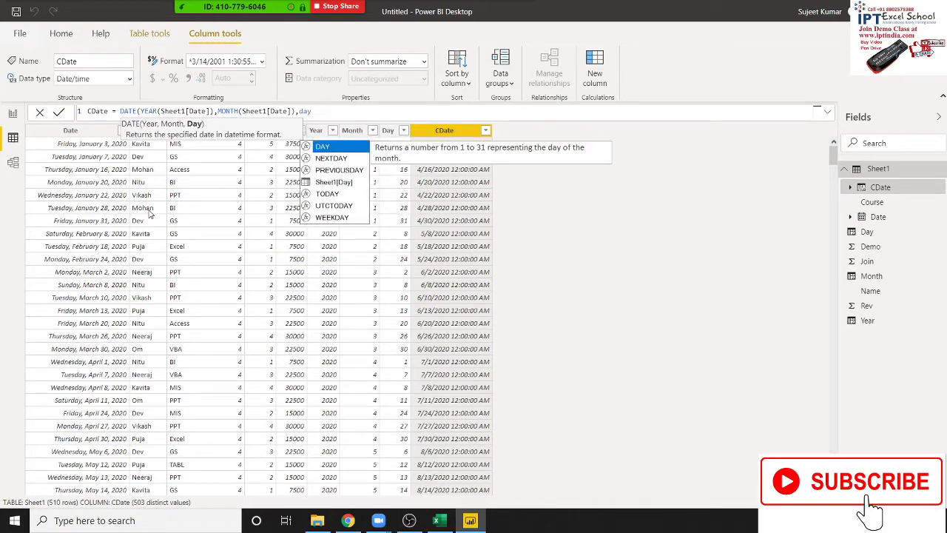
pyautogui.press('Down')
pyautogui.press('Down')
pyautogui.press('Down')
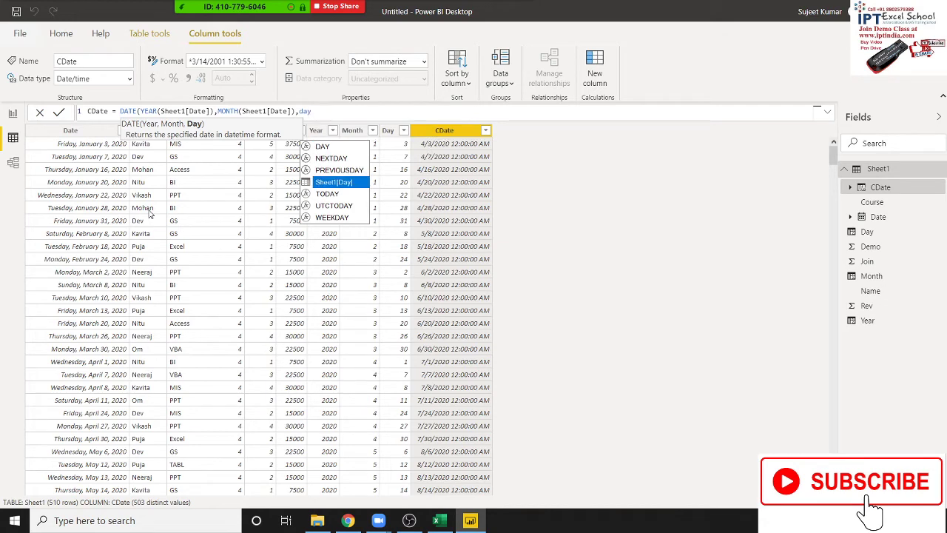
pyautogui.write('(')
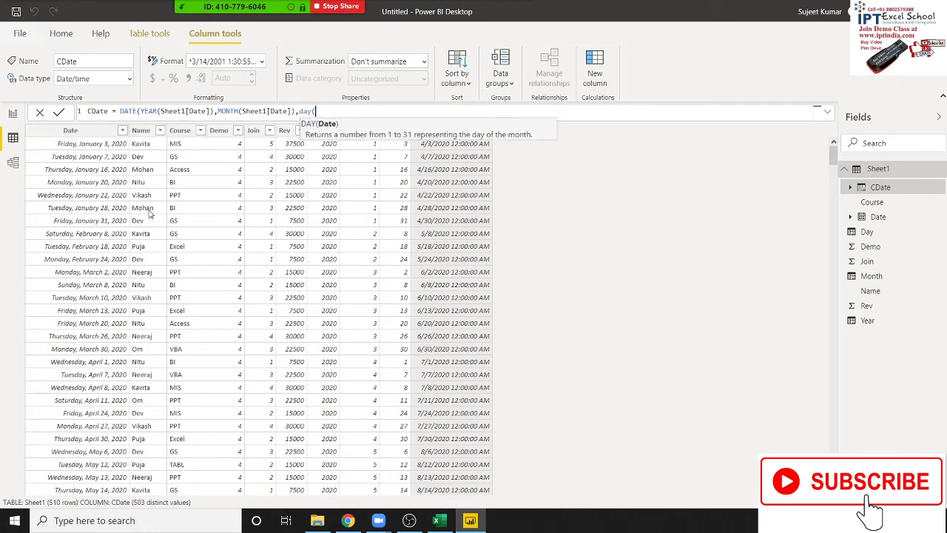
pyautogui.write('day')
pyautogui.press('Down')
pyautogui.press('Down')
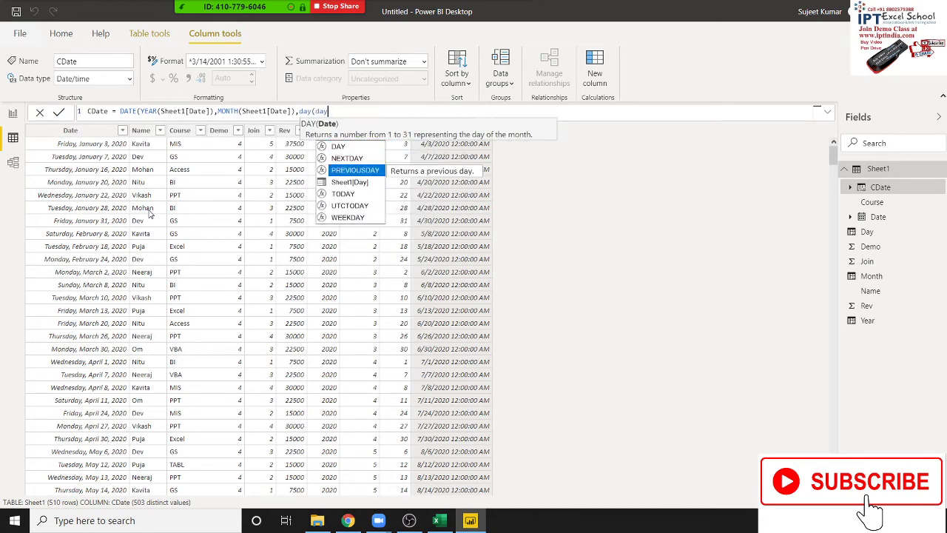
pyautogui.press('Down')
pyautogui.press('Tab')
pyautogui.write(')')
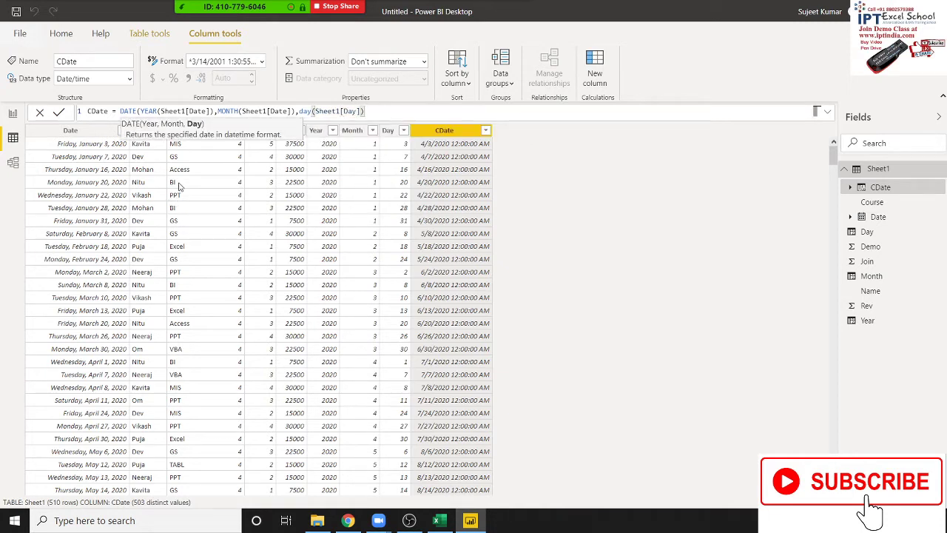
# Add offsets of +2 years, +4 months and +22 days, giving 5/24/2022 for January 3
pyautogui.click(213, 111)
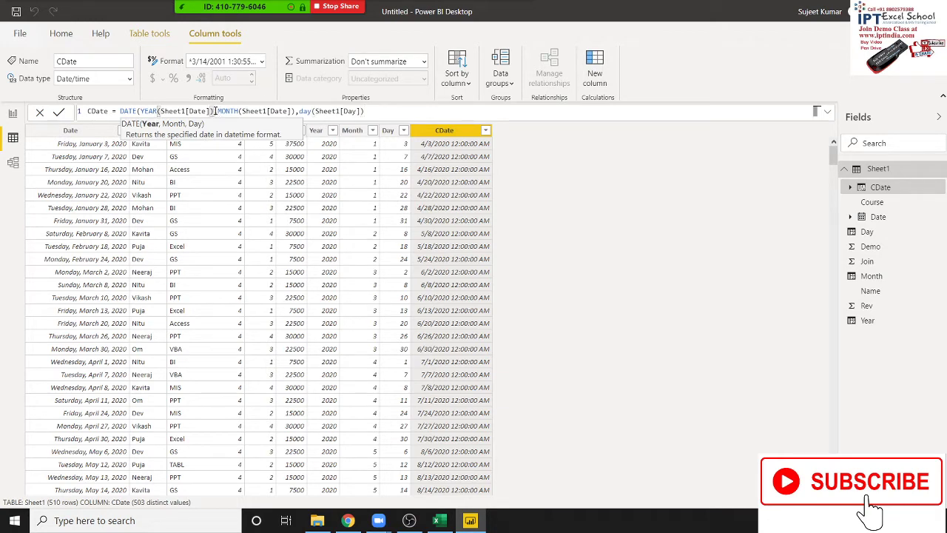
pyautogui.write('+2')
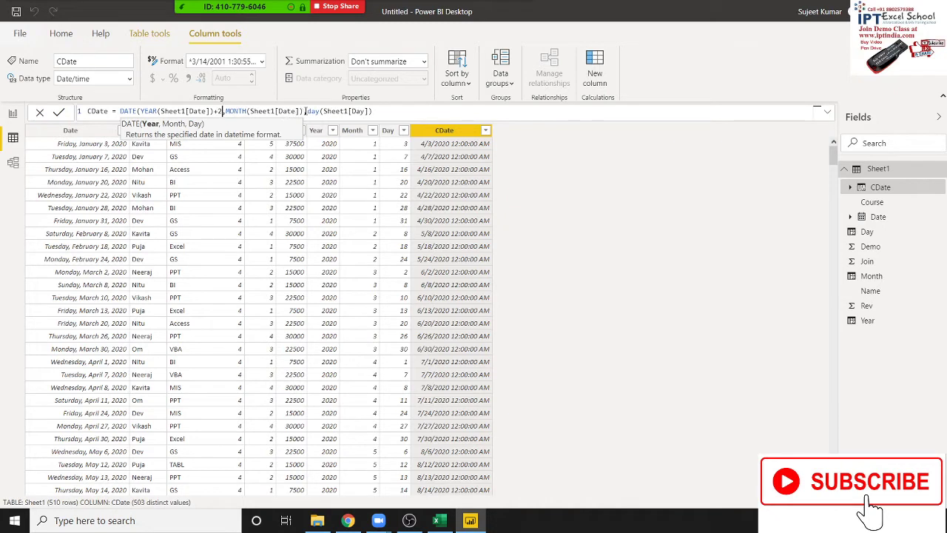
pyautogui.click(302, 111)
pyautogui.write('+')
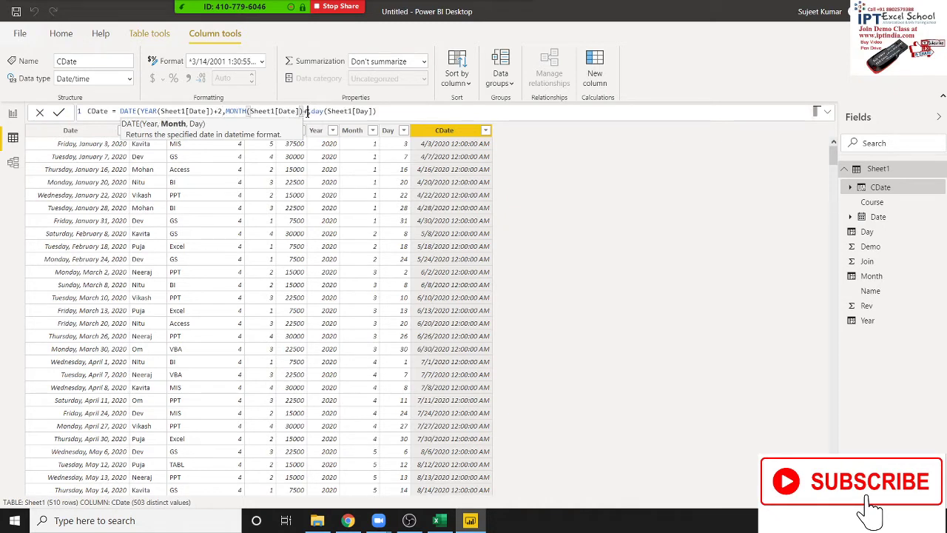
pyautogui.write('4')
pyautogui.click(377, 111)
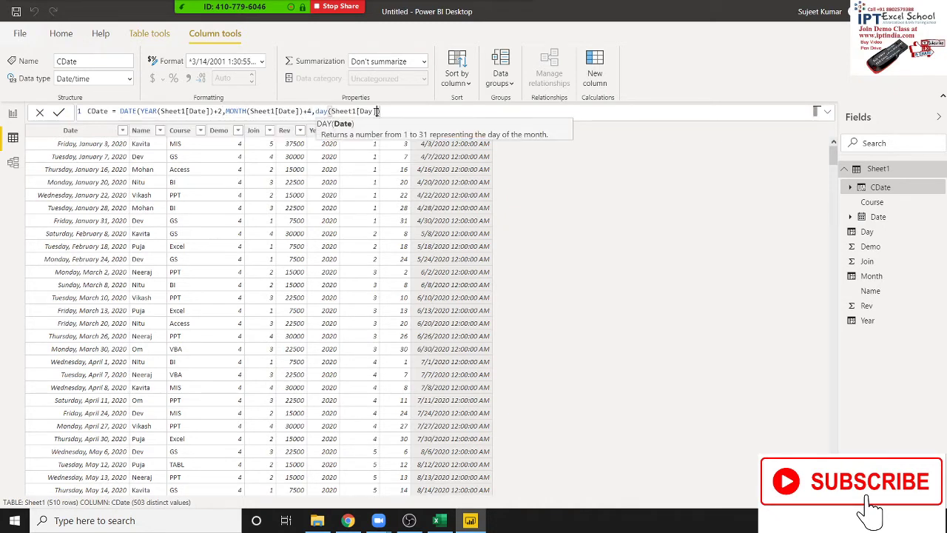
pyautogui.write('+22')
pyautogui.write(')')
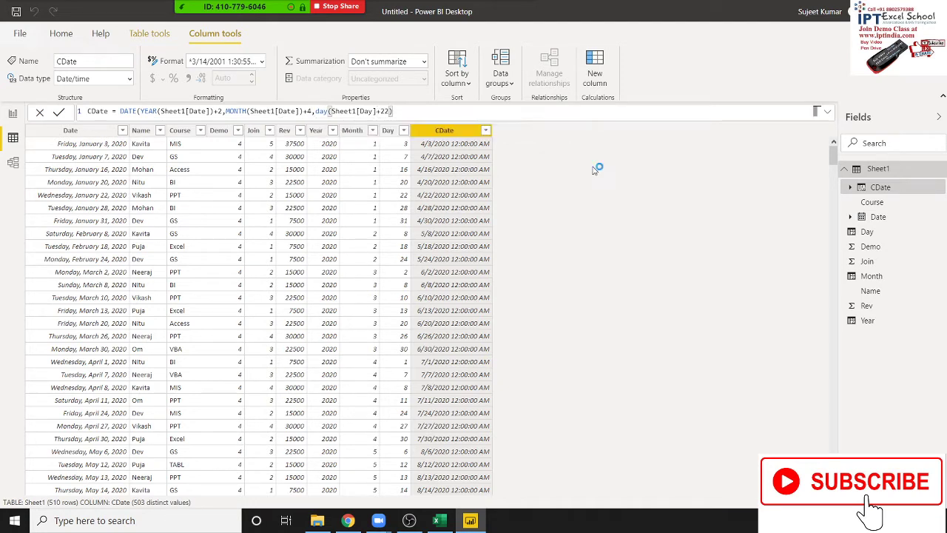
pyautogui.press('Return')
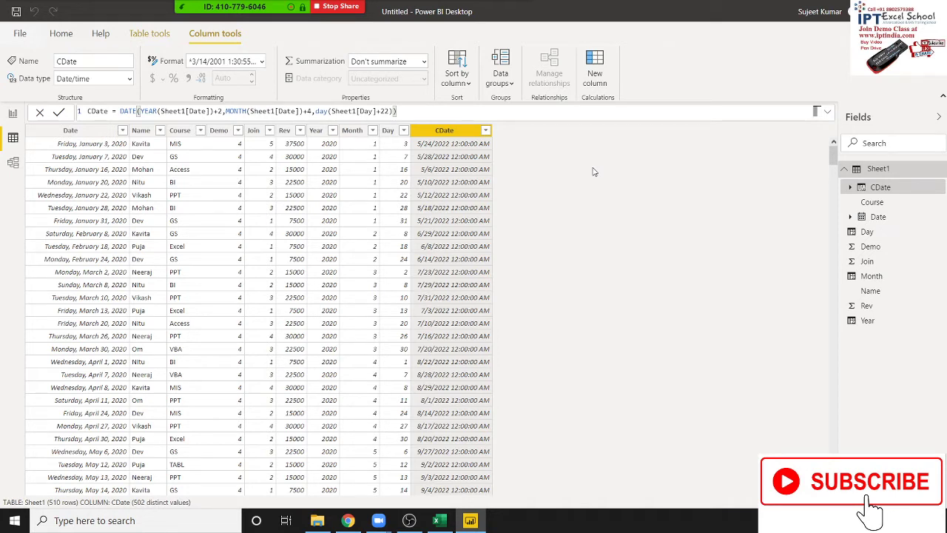
# Create a calculated column dif = Sheet1[CDate]-Sheet1[Date].[Date]
pyautogui.click(603, 85)
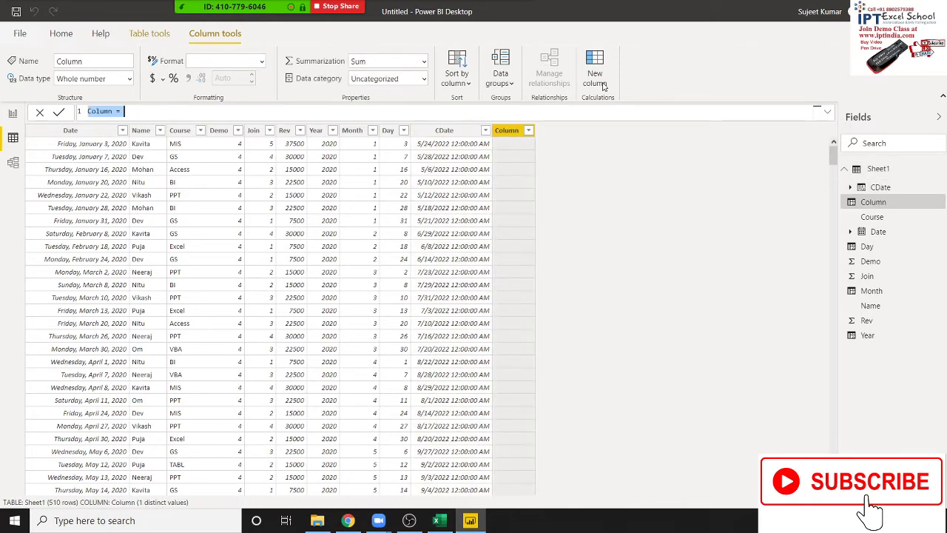
pyautogui.click(106, 113)
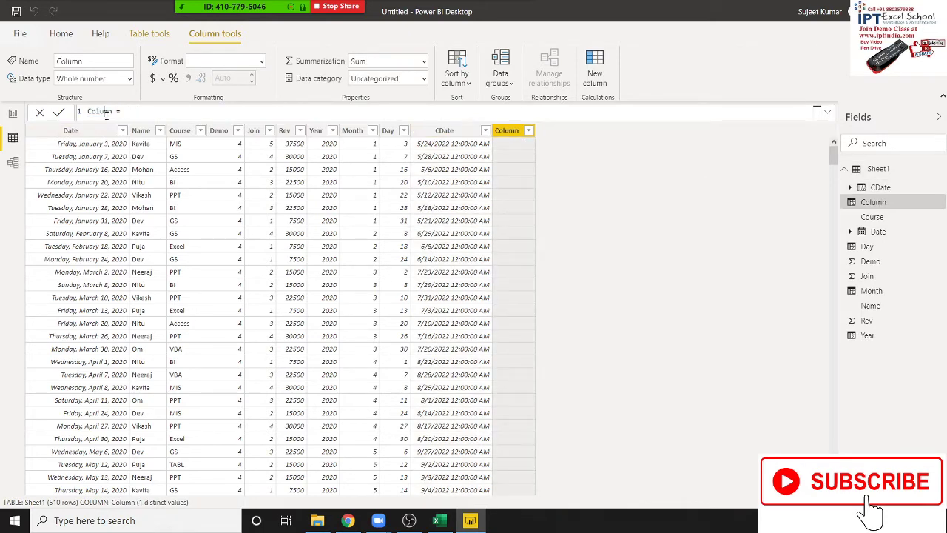
pyautogui.doubleClick(105, 113)
pyautogui.write('dif')
pyautogui.write('cd')
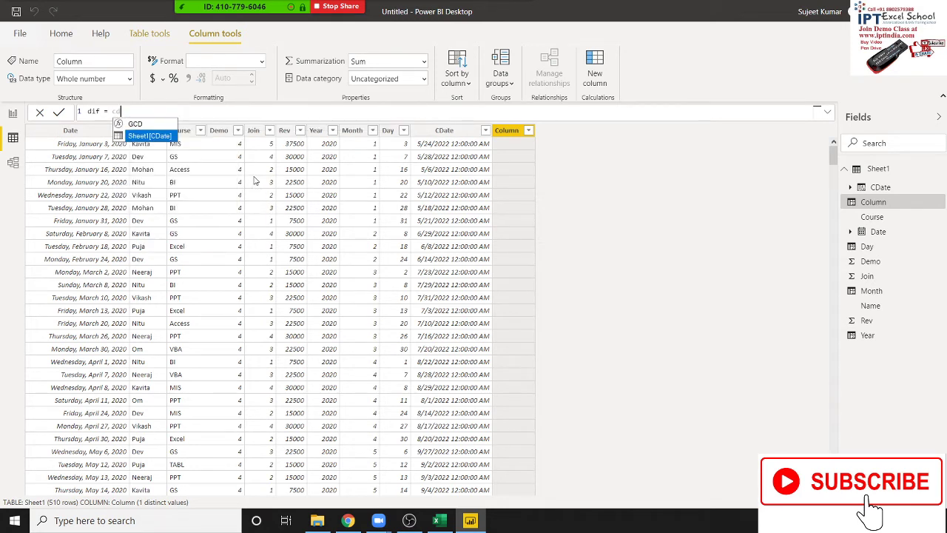
pyautogui.press('Tab')
pyautogui.write('-')
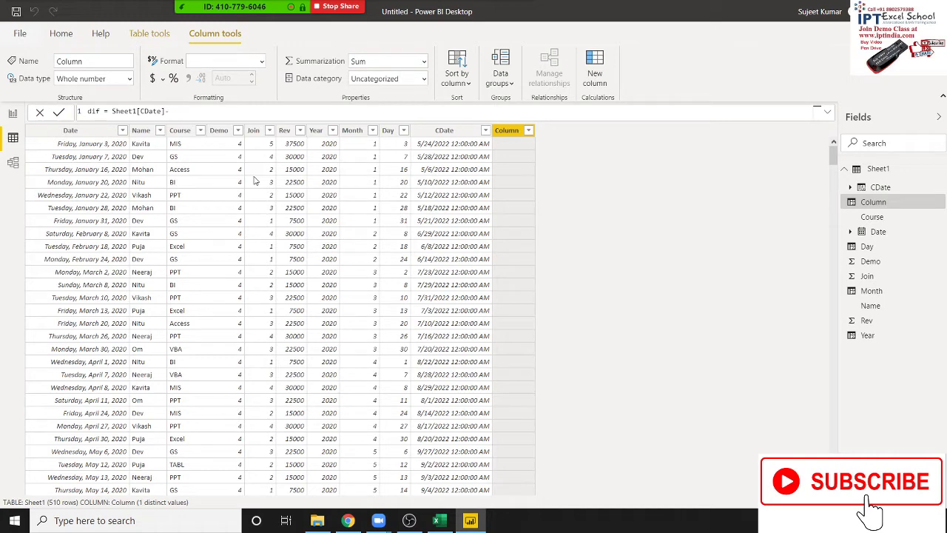
pyautogui.write('s')
pyautogui.press('Down')
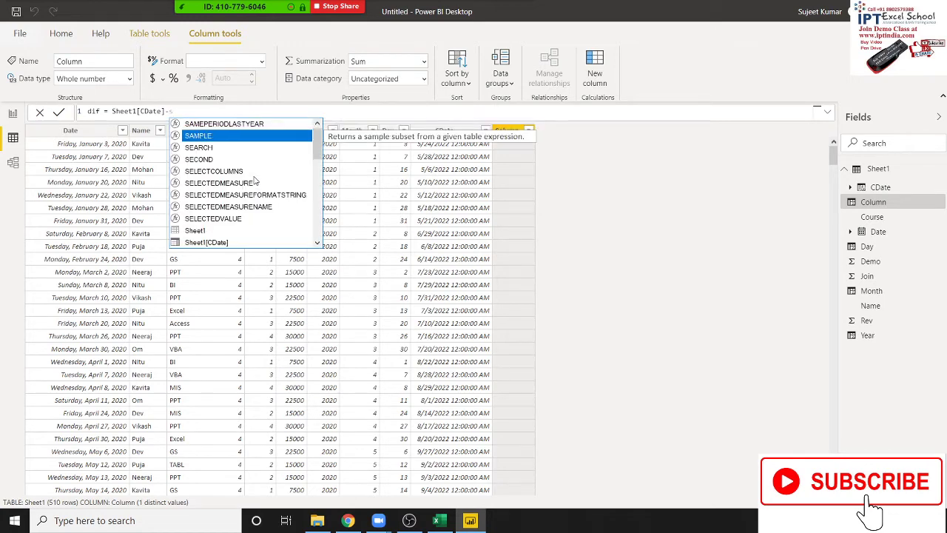
pyautogui.press('Down')
pyautogui.press('Down')
pyautogui.press('Down')
pyautogui.press('Down')
pyautogui.press('Down')
pyautogui.press('Down')
pyautogui.press('Down')
pyautogui.press('Down')
pyautogui.press('Down')
pyautogui.press('Down')
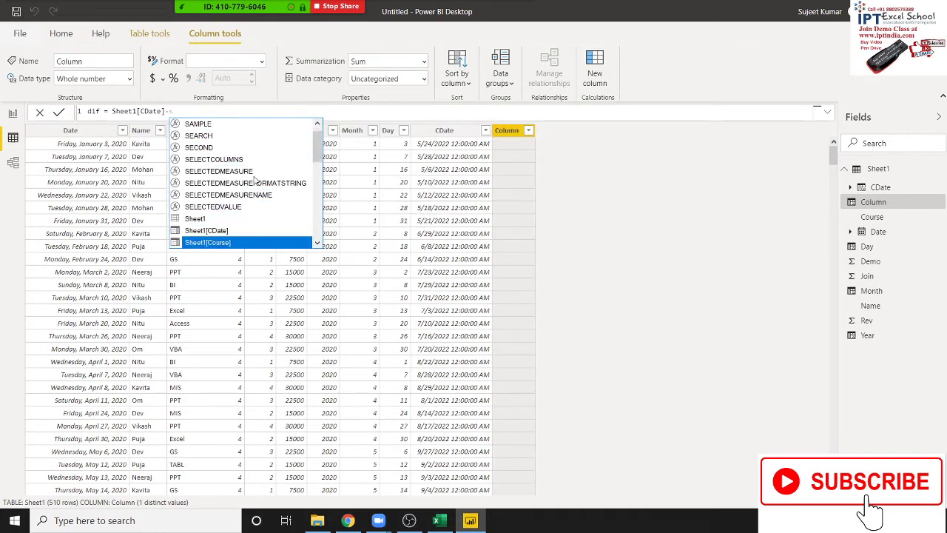
pyautogui.press('Tab')
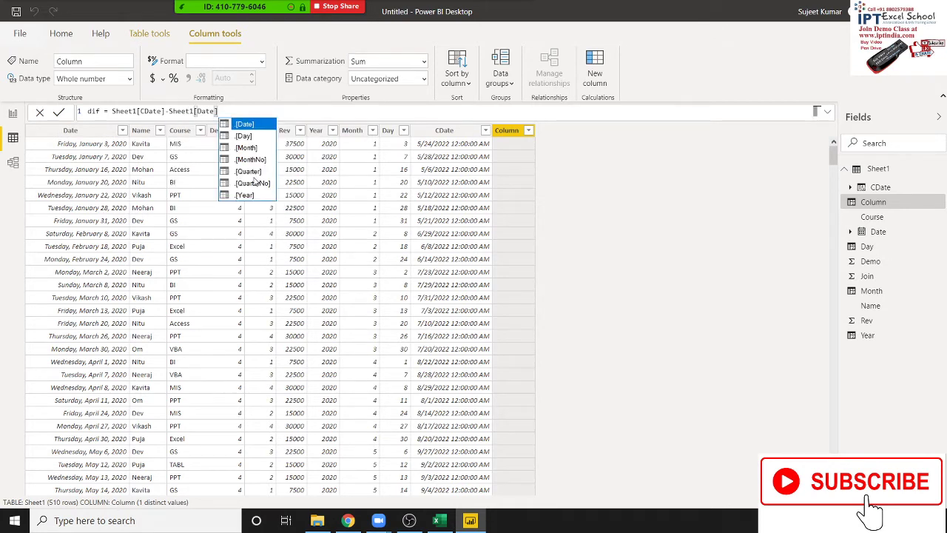
pyautogui.press('Tab')
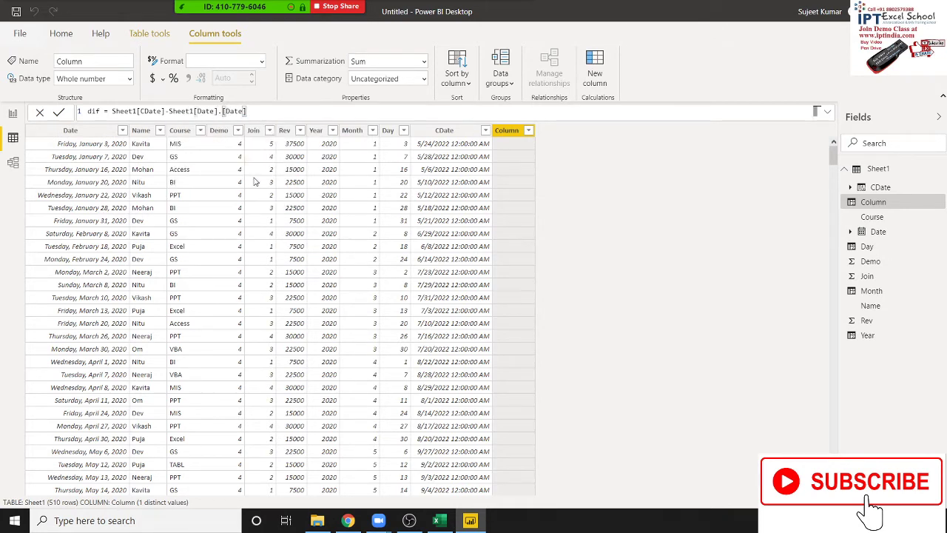
pyautogui.press('Return')
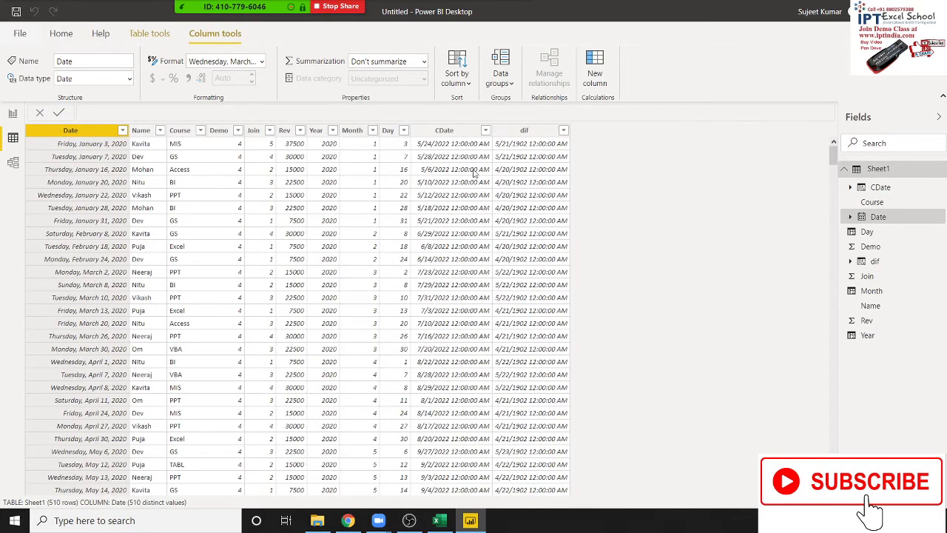
# Change the dif column's data type to Whole number, confirming the change
pyautogui.click(520, 145)
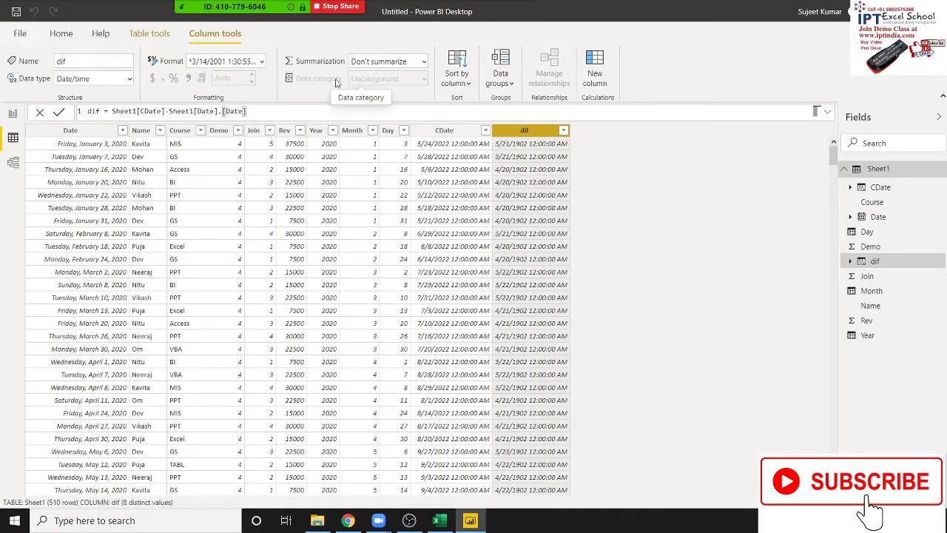
pyautogui.click(129, 79)
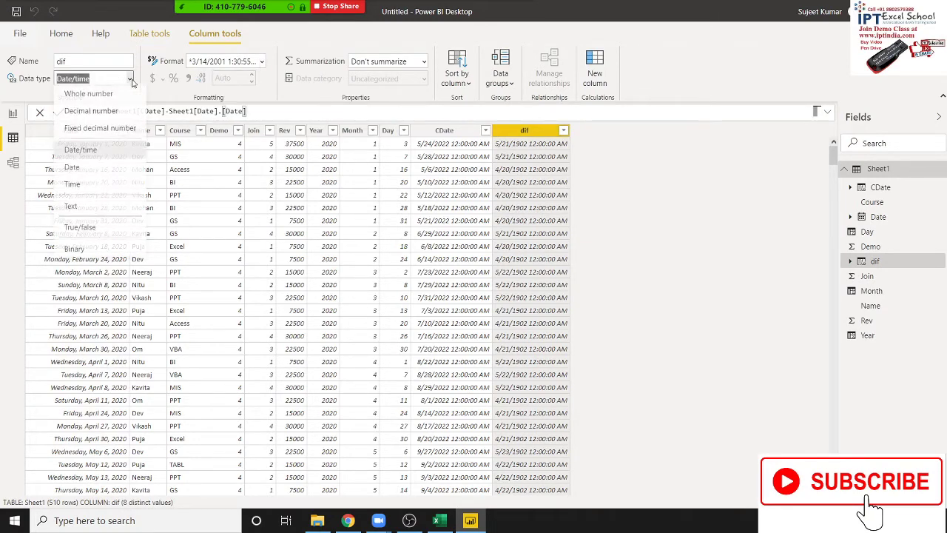
pyautogui.click(132, 96)
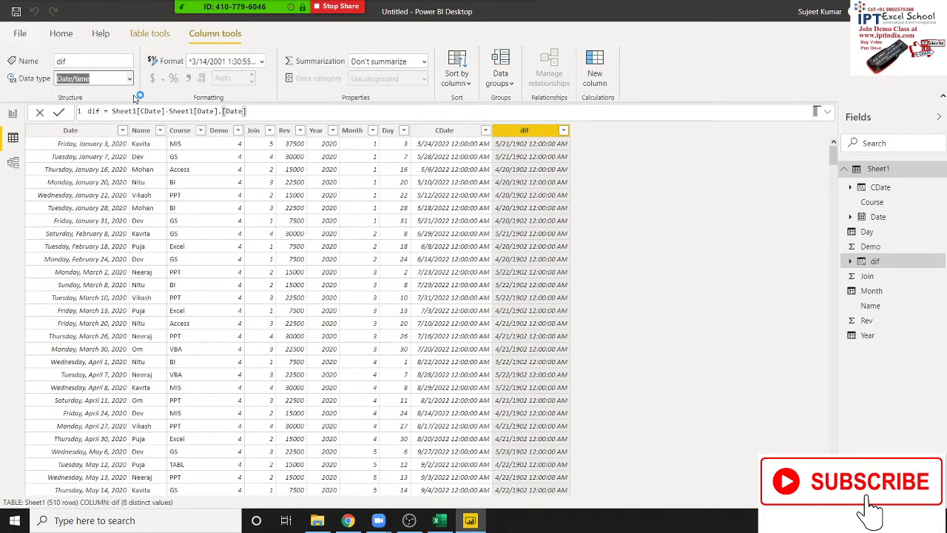
pyautogui.click(531, 300)
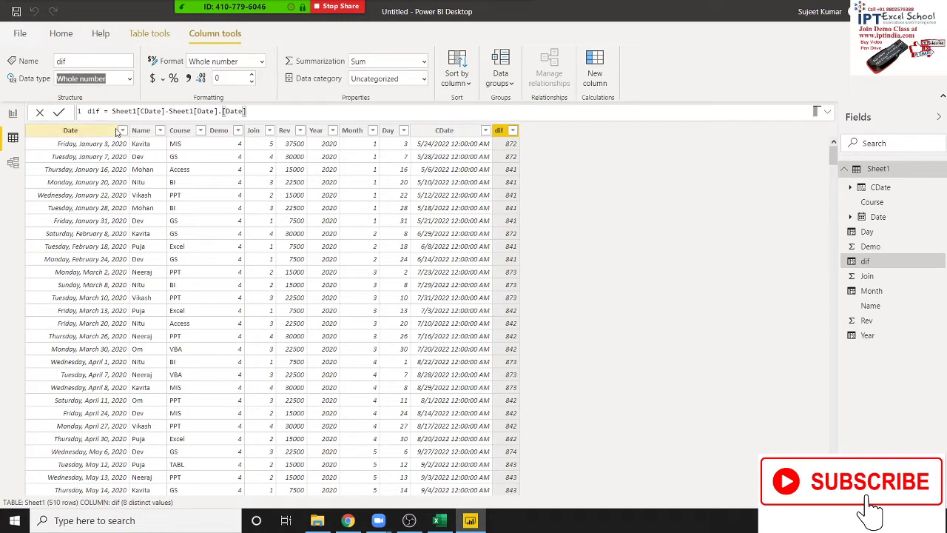
# Begin replacing the dif expression, discard the edit, and switch to the DAX date functions docs
pyautogui.moveTo(112, 111); pyautogui.dragTo(247, 111)
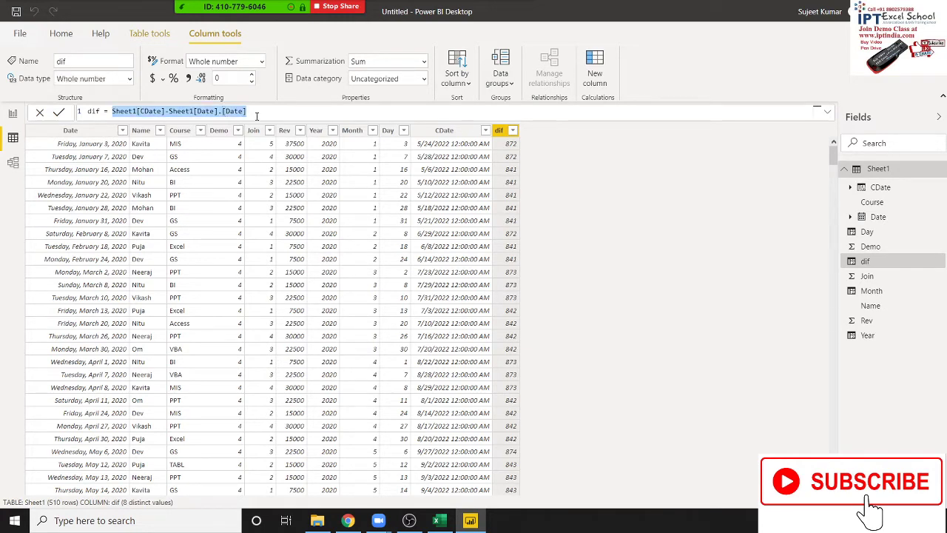
pyautogui.write('net')
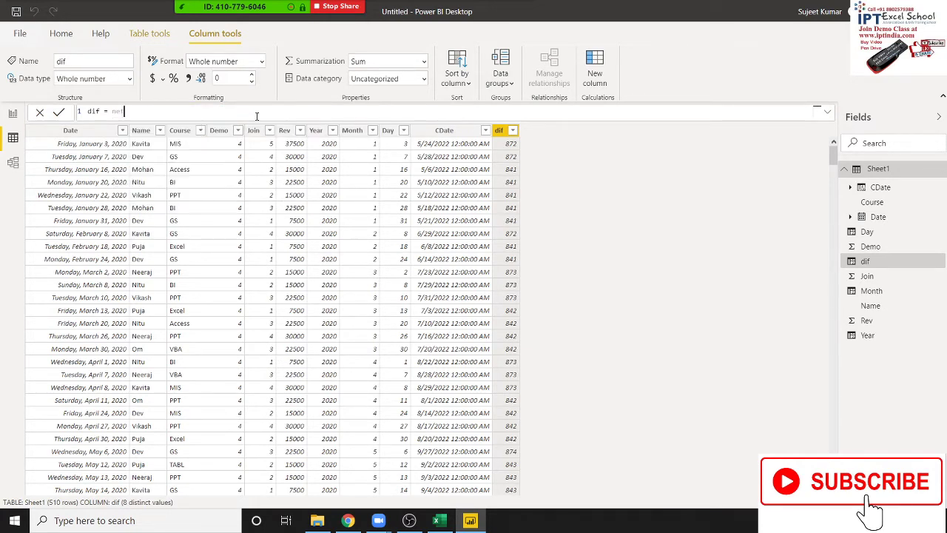
pyautogui.press('BackSpace')
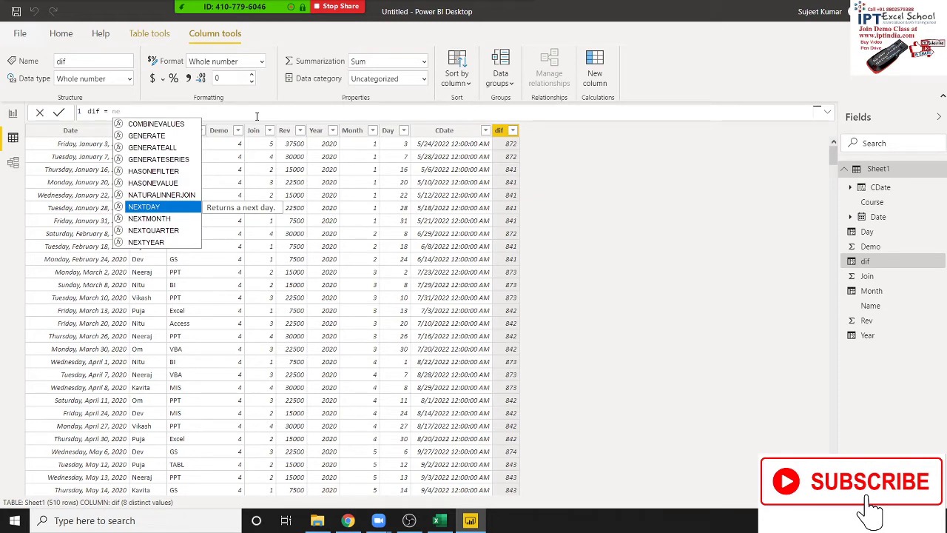
pyautogui.press('Escape')
pyautogui.hotkey('ctrl', 'z')
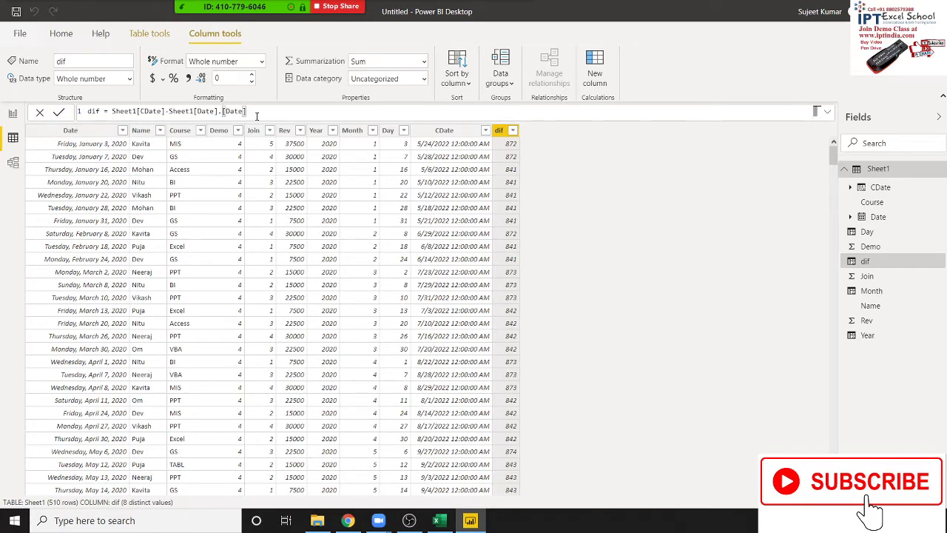
pyautogui.hotkey('alt', 'Tab')
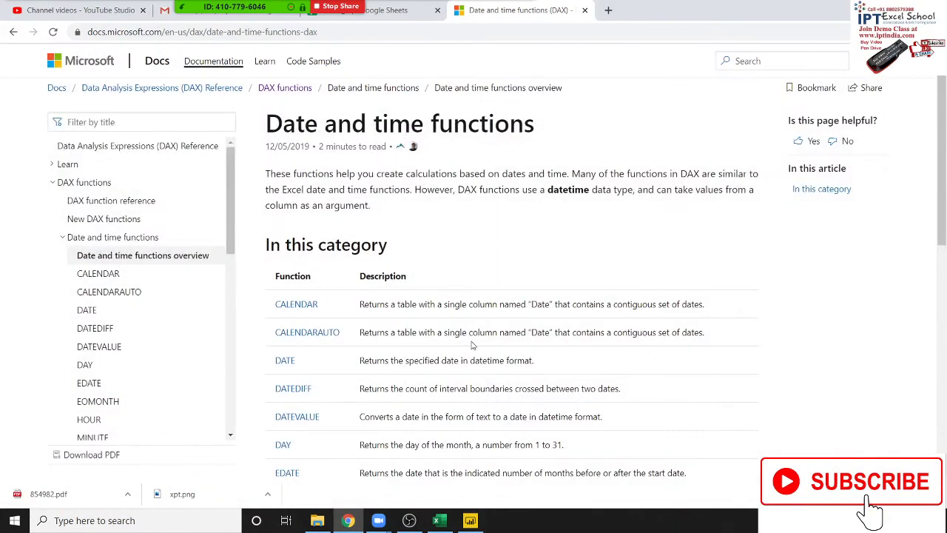
# Scroll through the DAX date and time functions list, including DATEDIFF, then return to Power BI
pyautogui.scroll(-2, 467, 341)
pyautogui.scroll(-3, 463, 341)
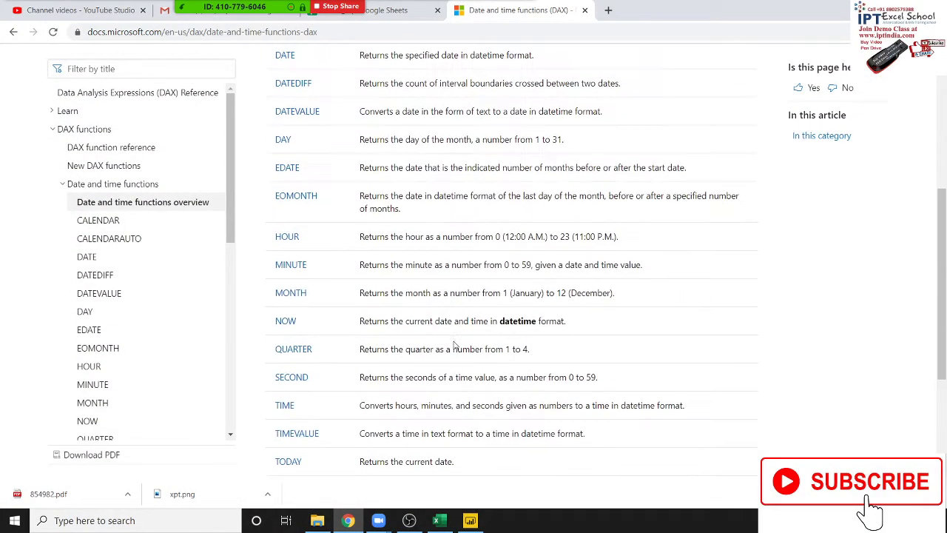
pyautogui.scroll(-1, 453, 340)
pyautogui.scroll(-1, 414, 362)
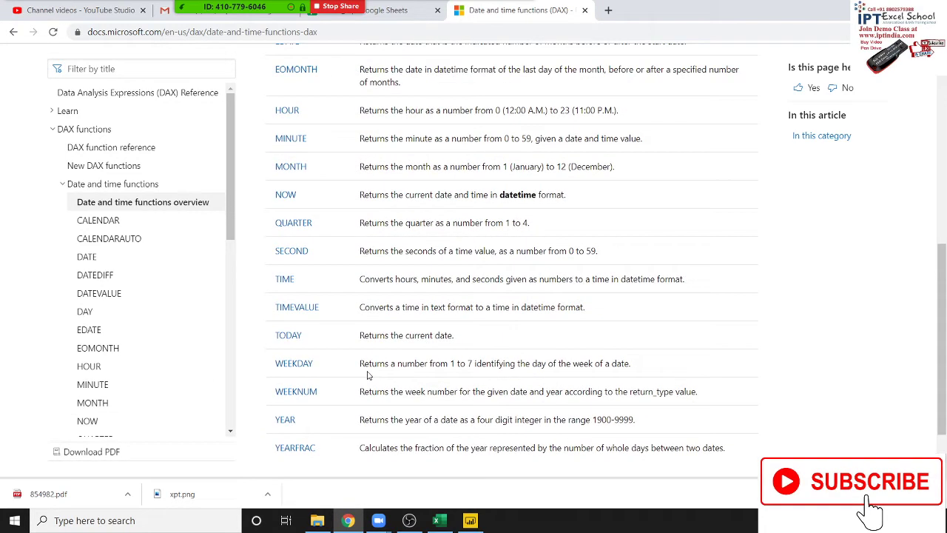
pyautogui.scroll(1, 366, 375)
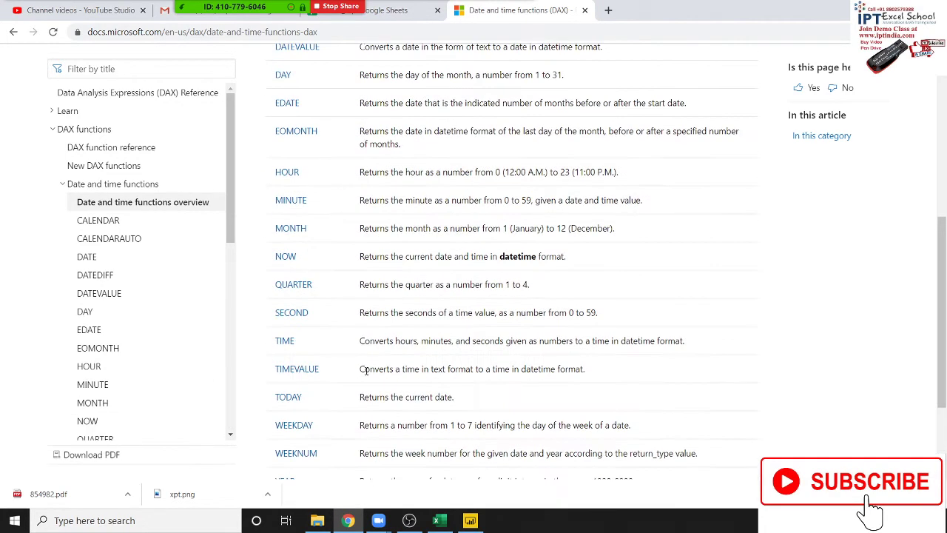
pyautogui.scroll(1, 366, 374)
pyautogui.scroll(1, 365, 371)
pyautogui.scroll(1, 365, 372)
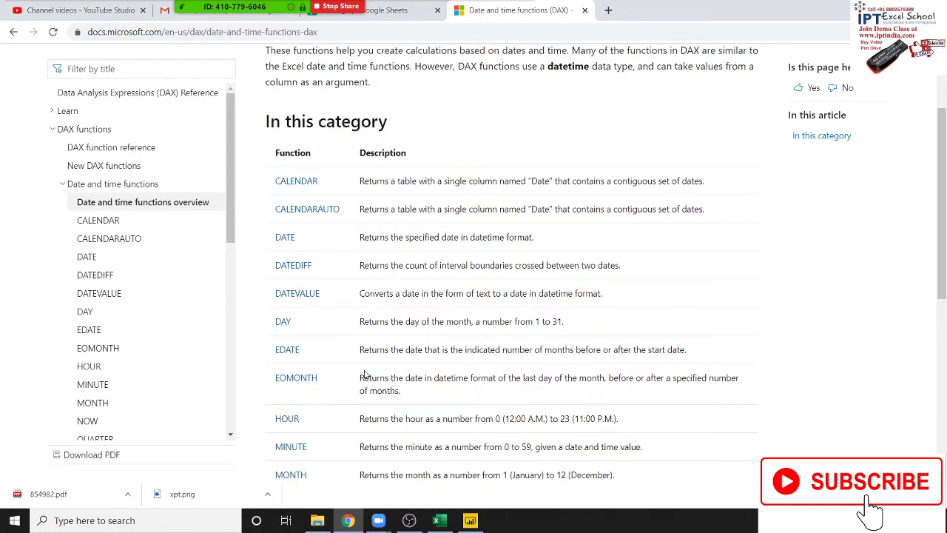
pyautogui.scroll(1, 364, 374)
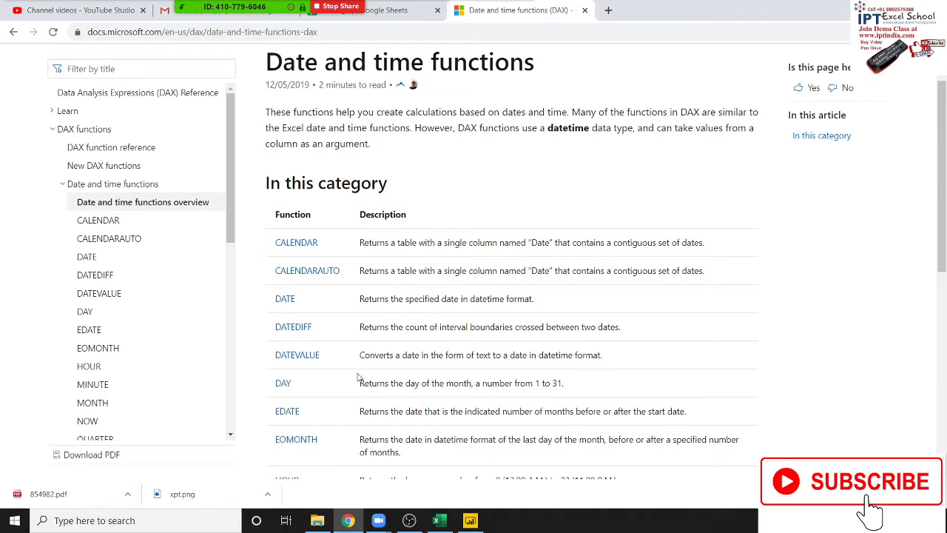
pyautogui.scroll(-1, 358, 377)
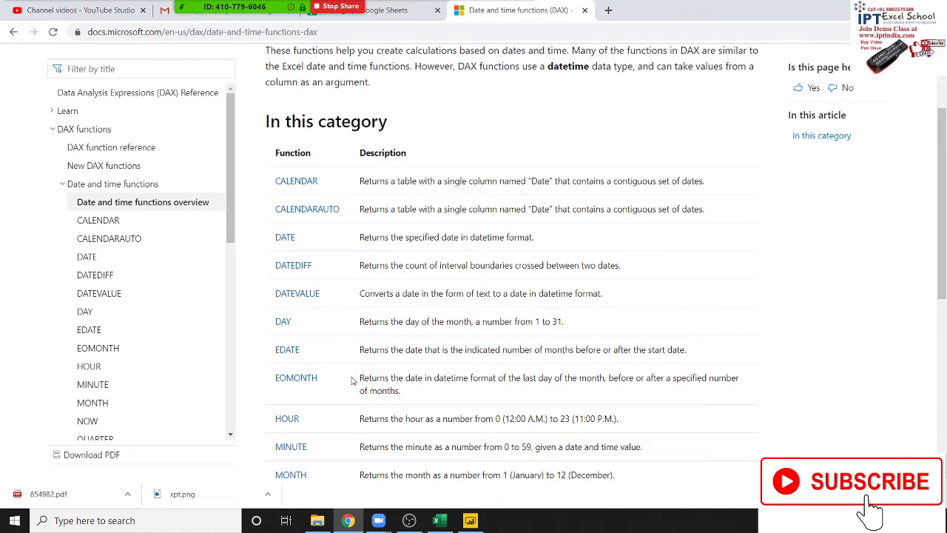
pyautogui.scroll(-2, 351, 382)
pyautogui.scroll(-1, 349, 383)
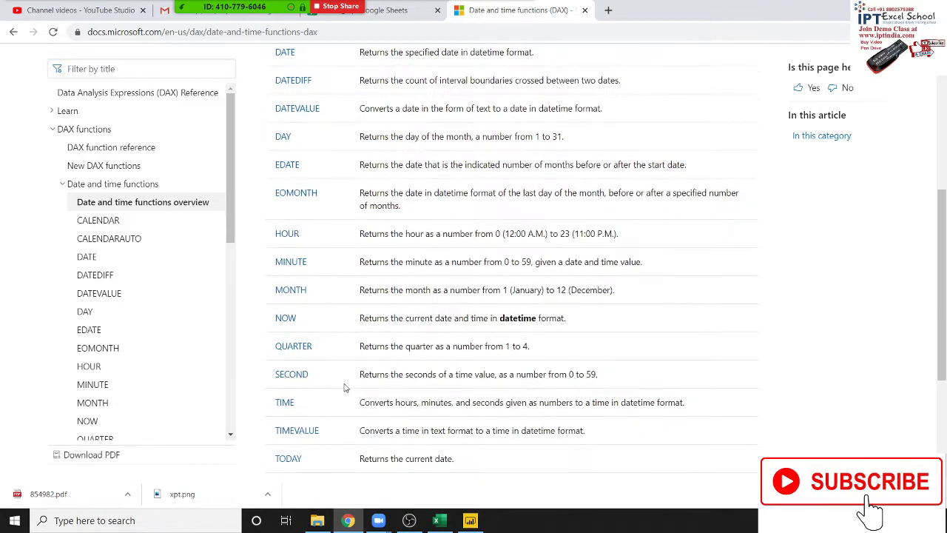
pyautogui.scroll(-1, 344, 385)
pyautogui.scroll(-1, 341, 386)
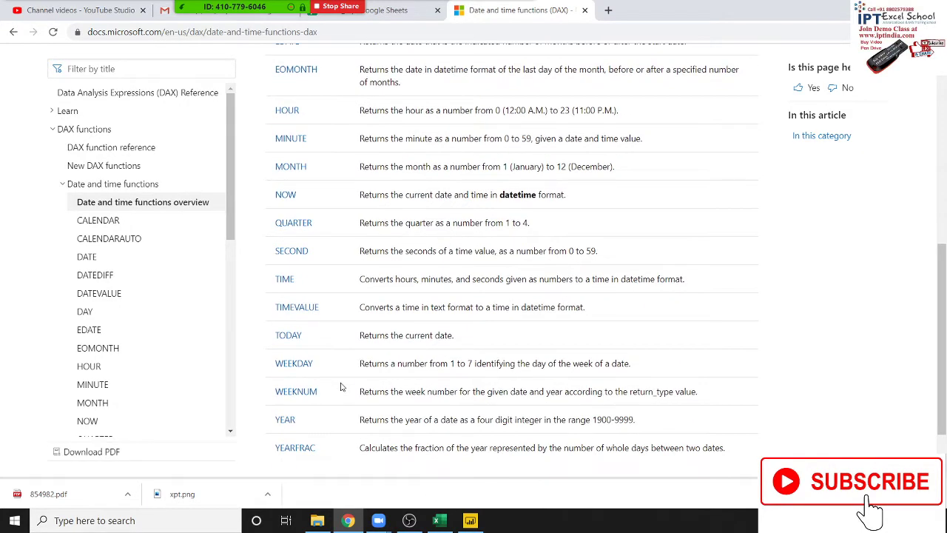
pyautogui.scroll(-1, 341, 386)
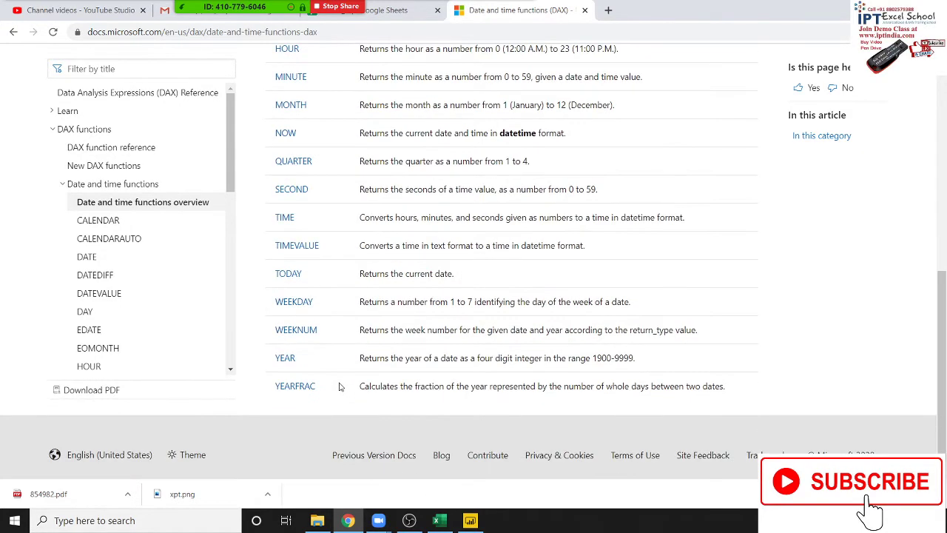
pyautogui.scroll(3, 340, 386)
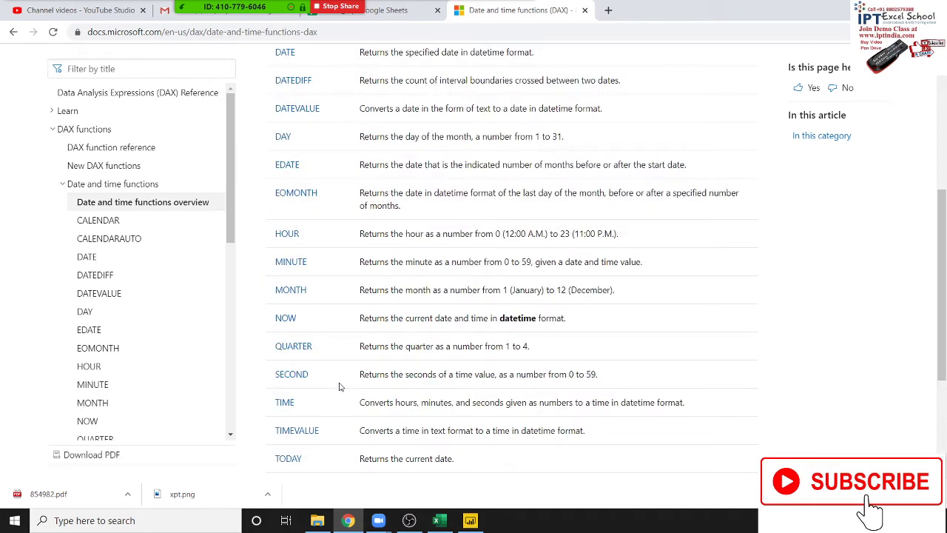
pyautogui.scroll(1, 340, 386)
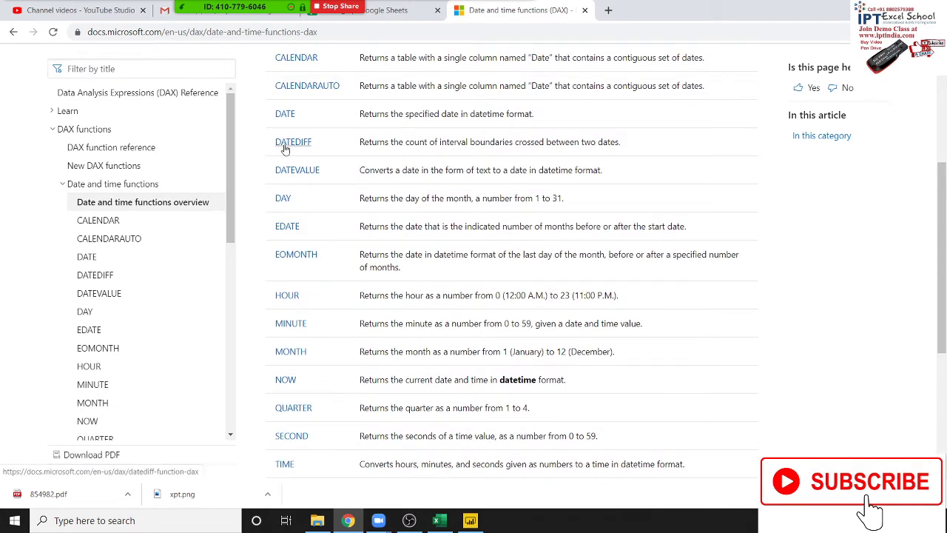
pyautogui.scroll(1, 289, 159)
pyautogui.moveTo(259, 202); pyautogui.dragTo(269, 208)
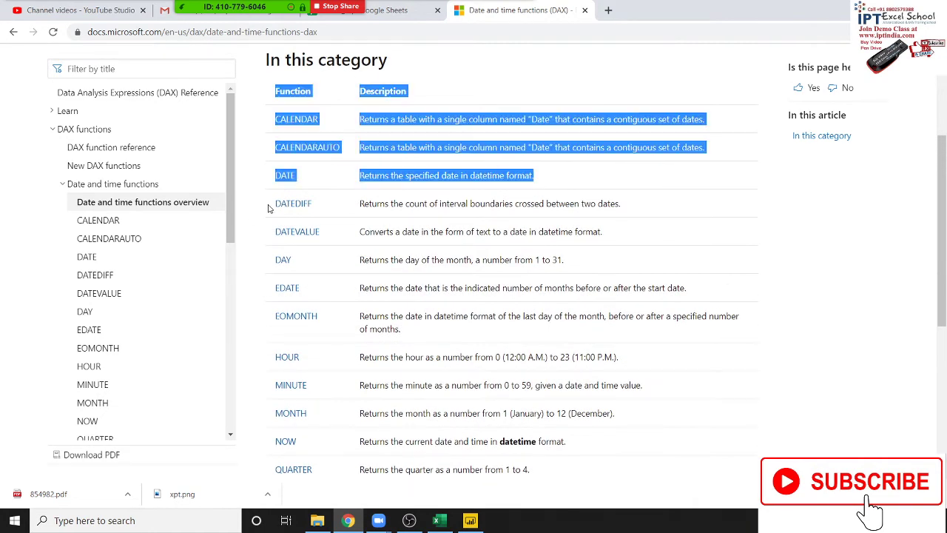
pyautogui.click(263, 213)
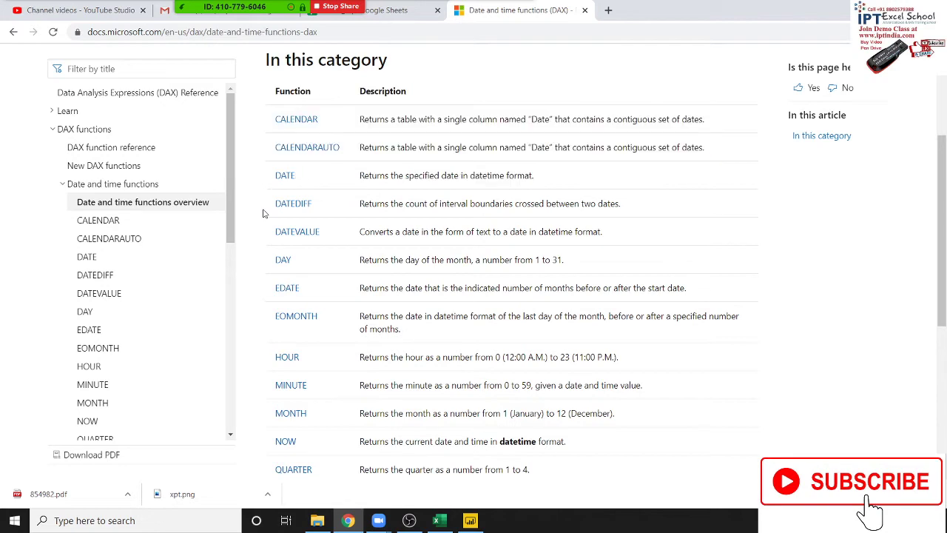
pyautogui.hotkey('alt', 'Tab')
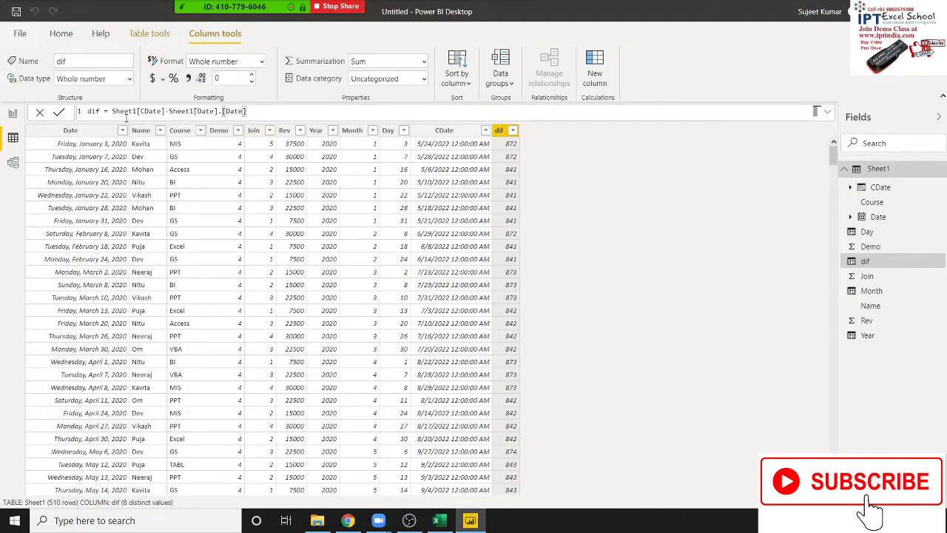
# Replace the dif expression with DATEDIFF after comparing the DATE, DATEADD and DATEDIFF descriptions
pyautogui.moveTo(112, 109); pyautogui.dragTo(247, 111)
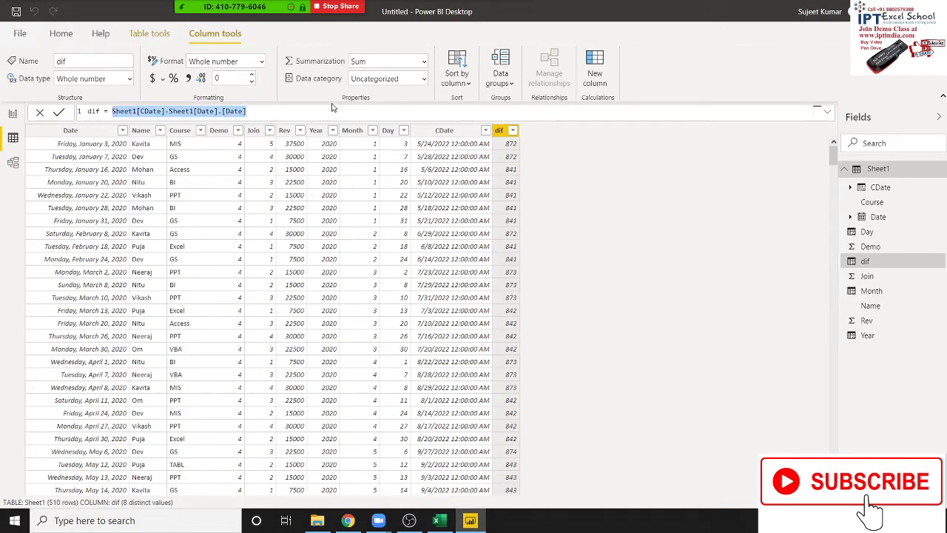
pyautogui.write('dat')
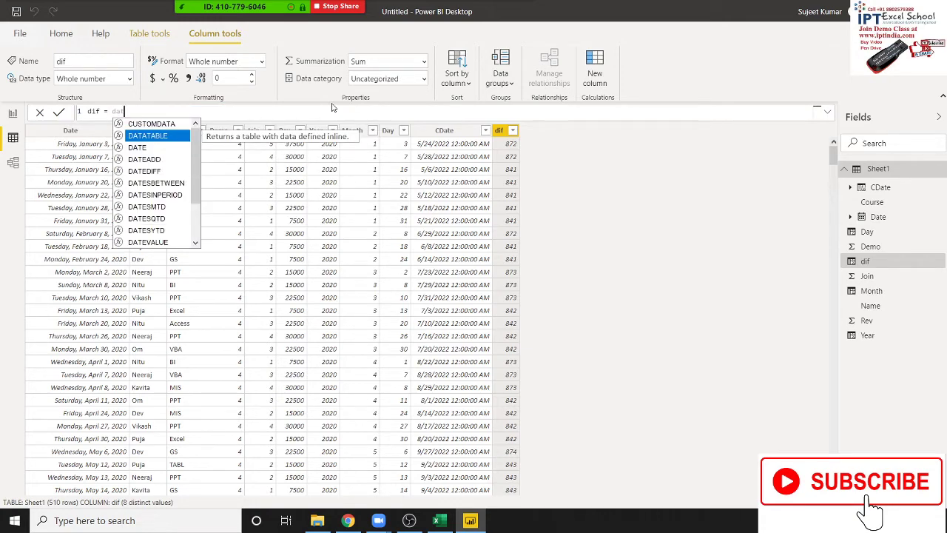
pyautogui.press('Down')
pyautogui.press('Down')
pyautogui.press('Down')
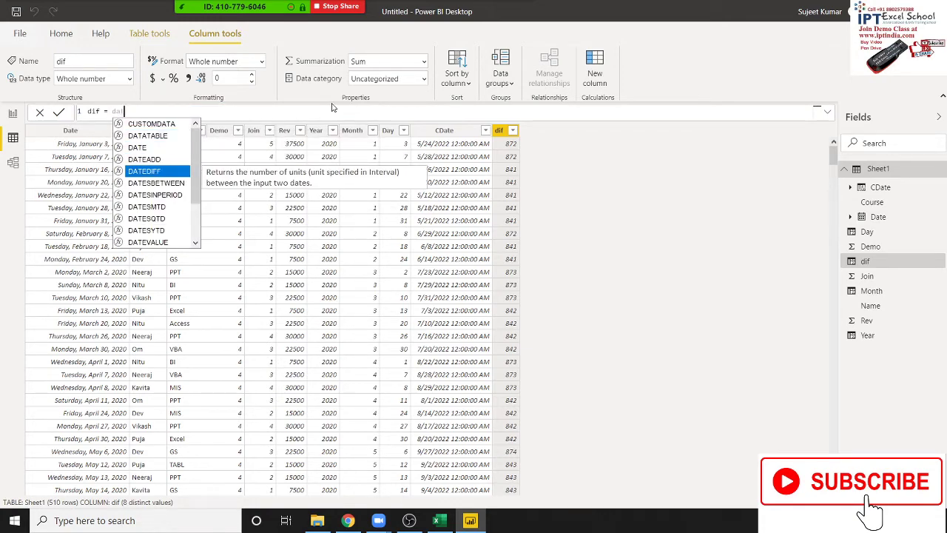
pyautogui.press('Down')
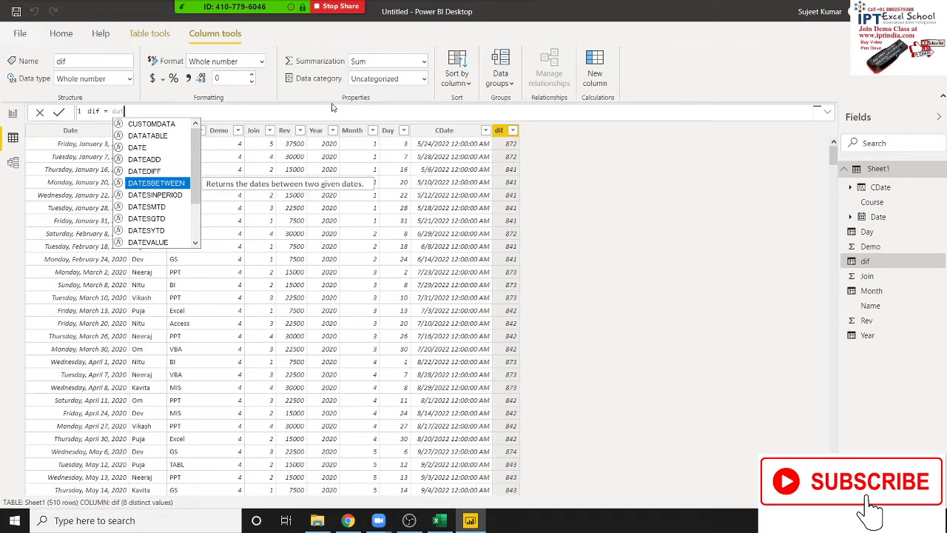
pyautogui.press('Down')
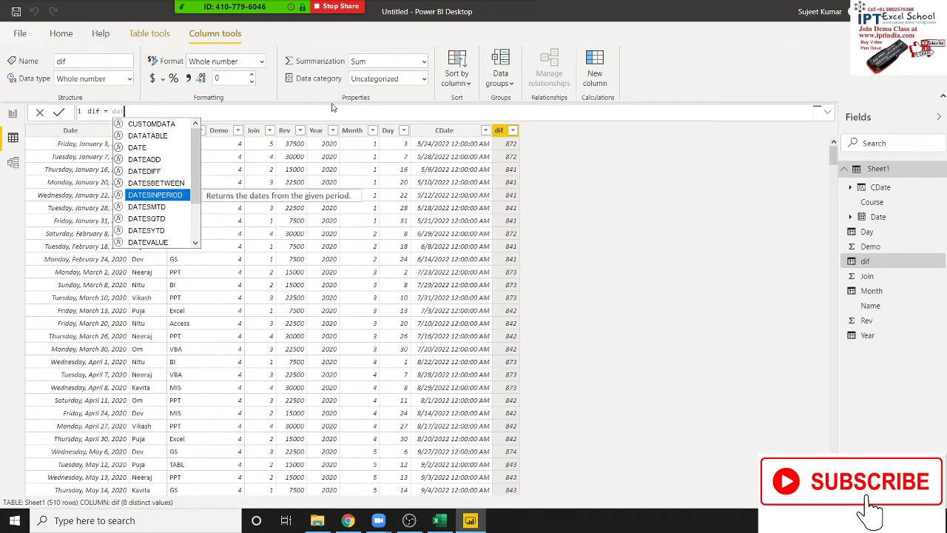
pyautogui.press('Down')
pyautogui.press('Down')
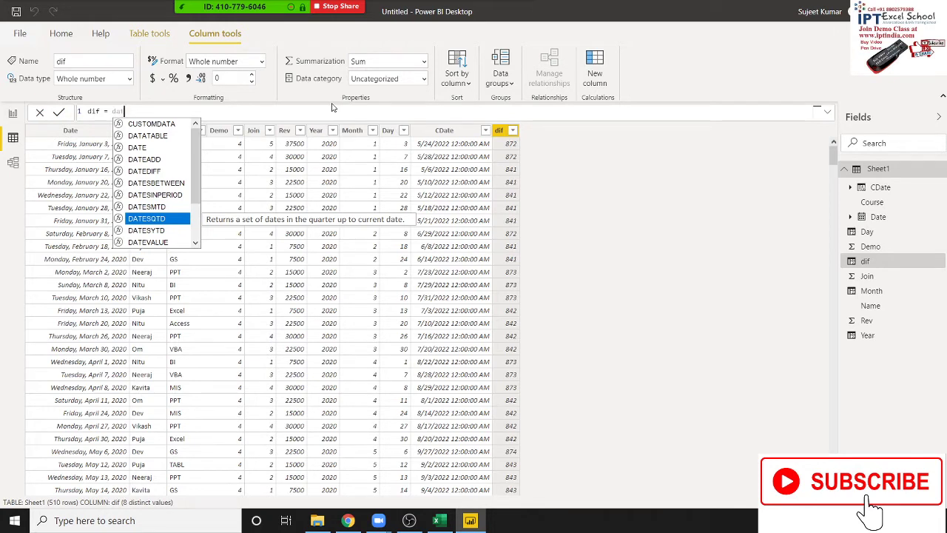
pyautogui.press('Up')
pyautogui.press('Up')
pyautogui.press('Up')
pyautogui.press('Up')
pyautogui.press('Up')
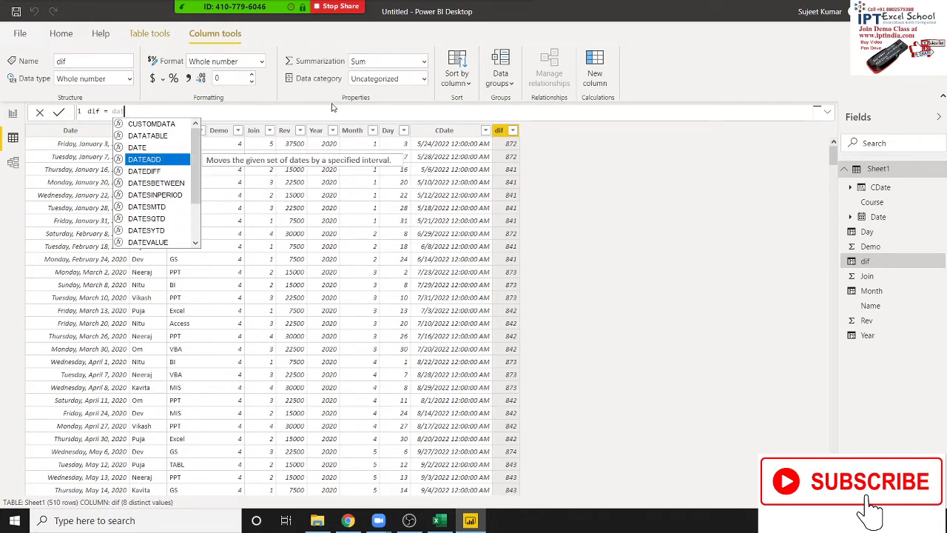
pyautogui.press('Up')
pyautogui.press('Down')
pyautogui.press('Up')
pyautogui.press('Down')
pyautogui.press('Down')
pyautogui.press('Up')
pyautogui.press('Up')
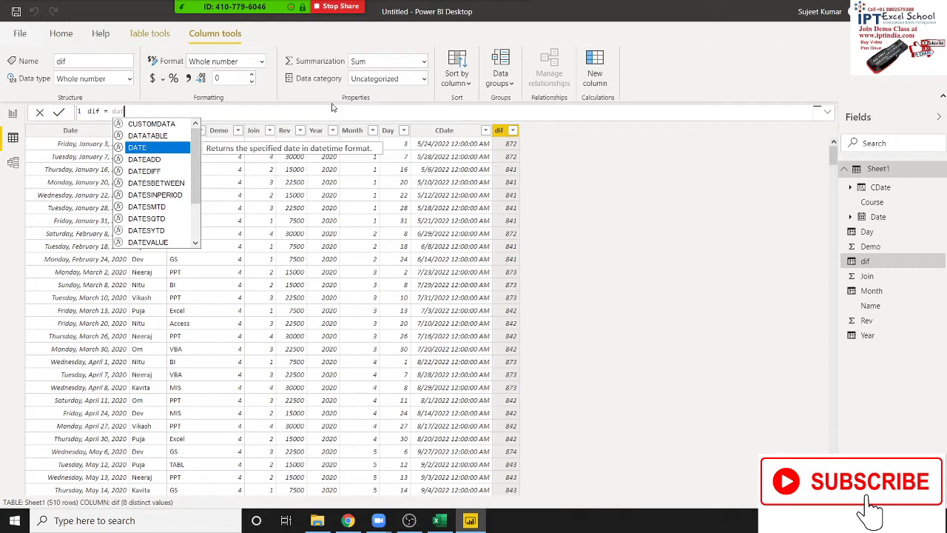
pyautogui.press('Down')
pyautogui.press('Up')
pyautogui.press('Down')
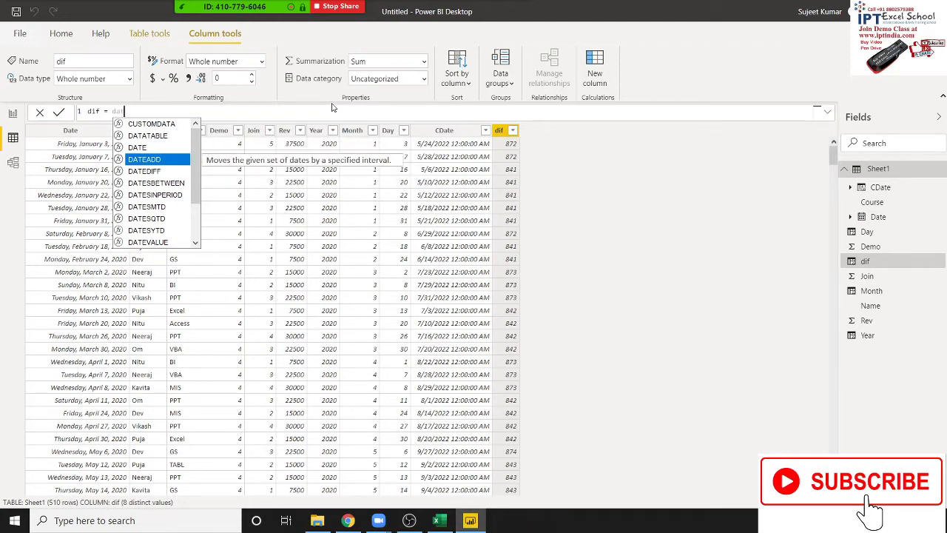
pyautogui.press('Down')
pyautogui.press('Up')
pyautogui.press('Down')
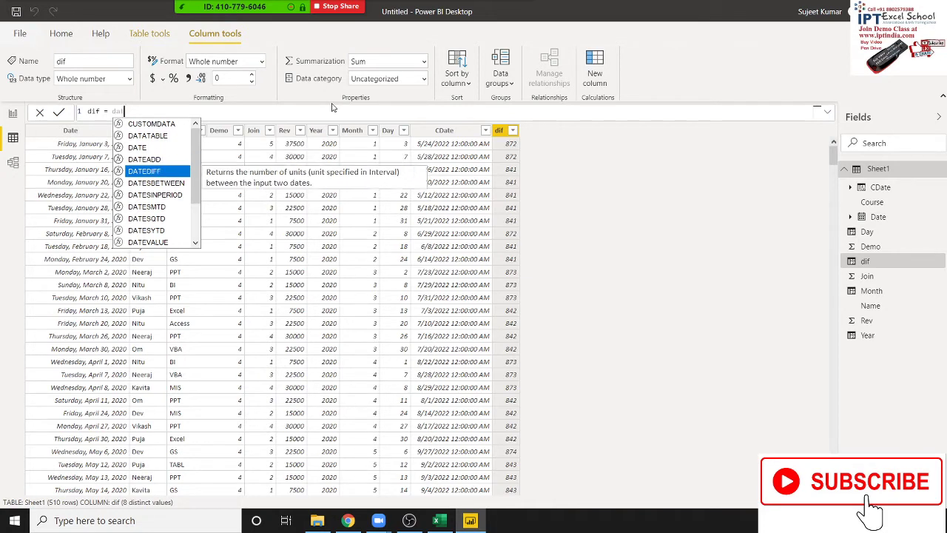
pyautogui.press('Tab')
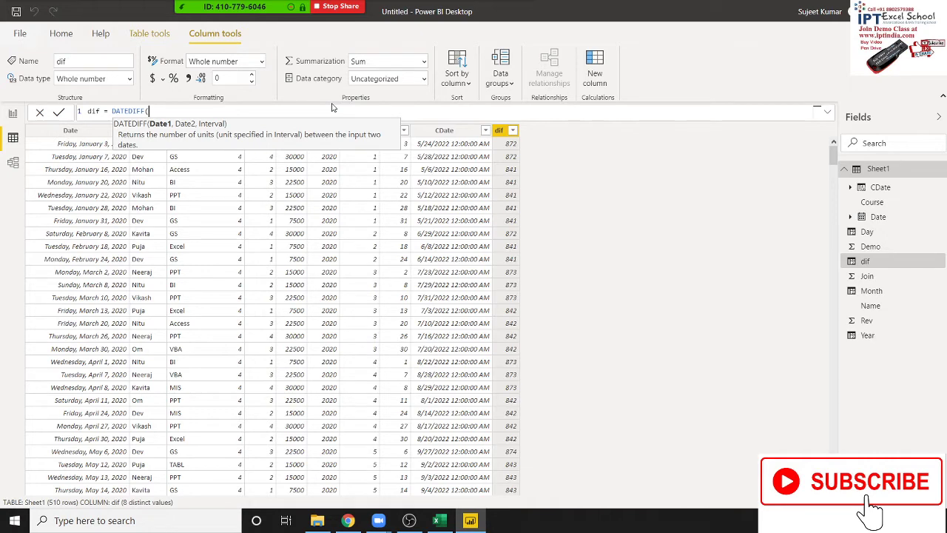
# Fill in DATEDIFF arguments Sheet1[Date], Sheet1[CDate] and interval "y"
pyautogui.write('sh')
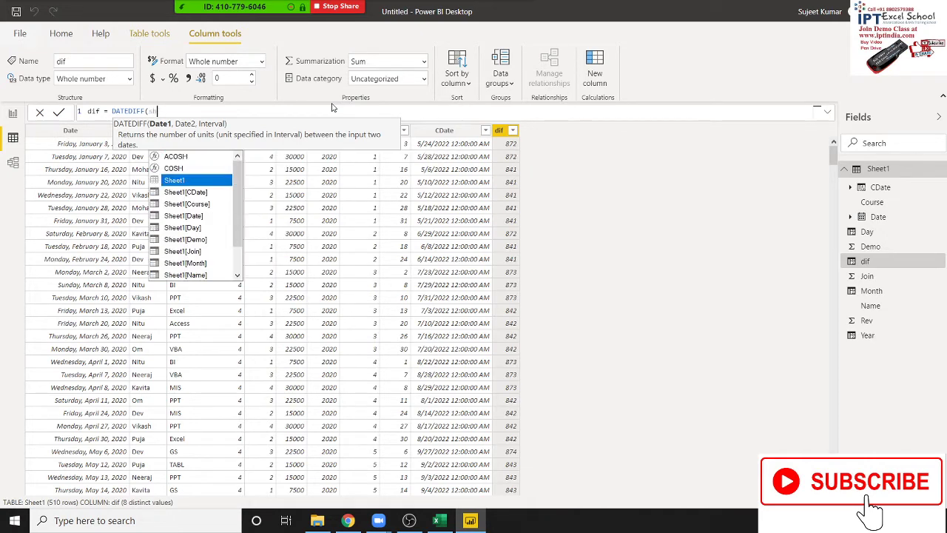
pyautogui.press('Down')
pyautogui.press('Down')
pyautogui.press('Down')
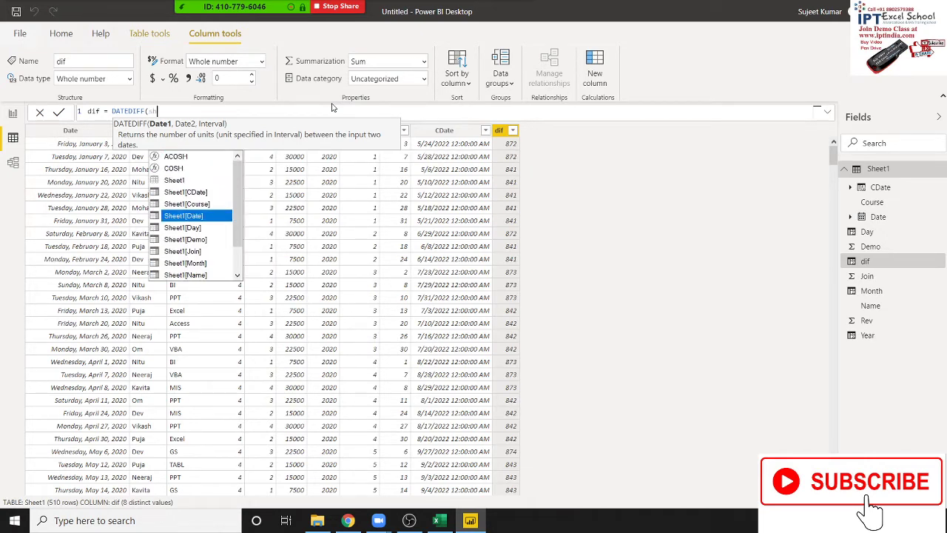
pyautogui.press('Tab')
pyautogui.write(',')
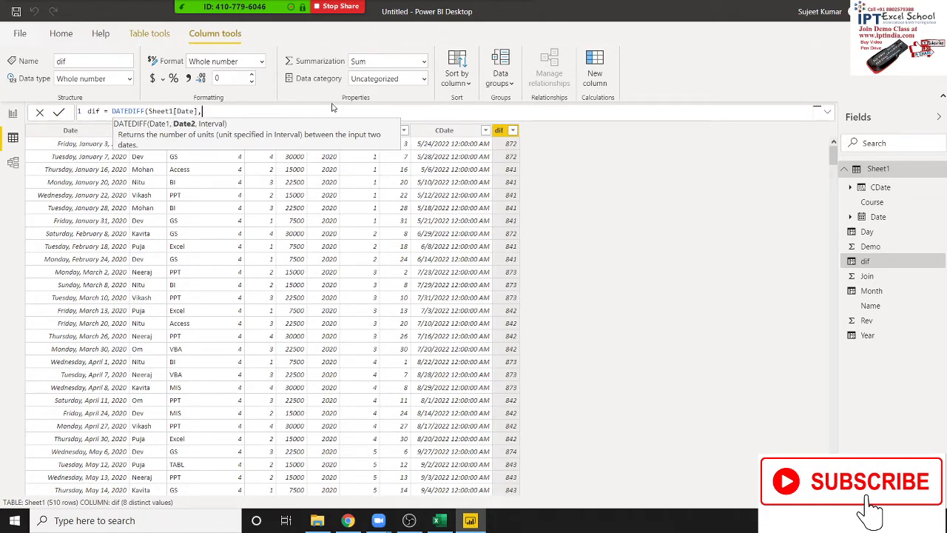
pyautogui.write('cd')
pyautogui.press('Tab')
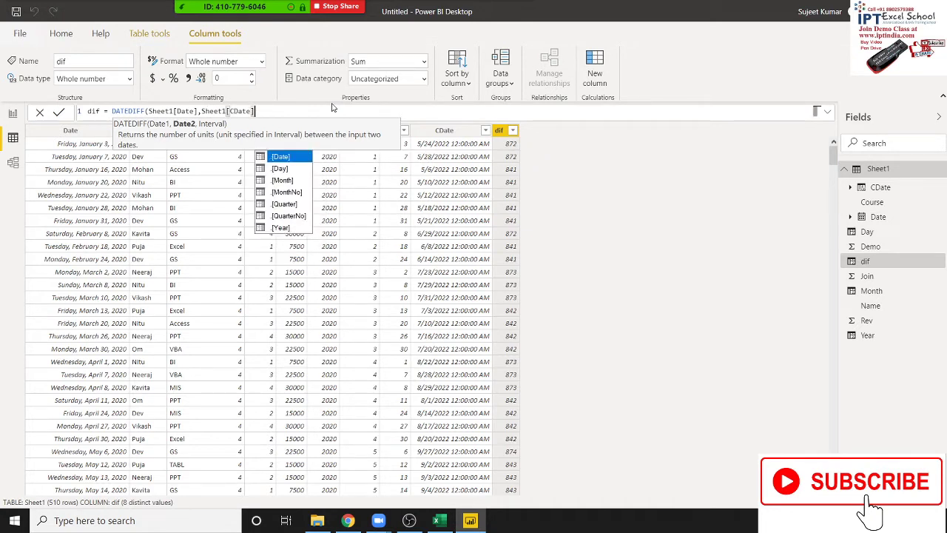
pyautogui.write(',')
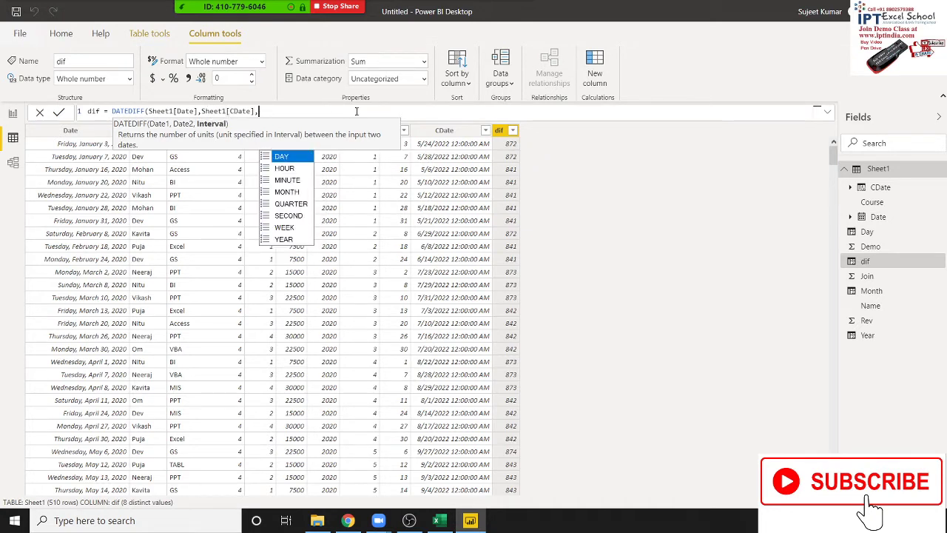
pyautogui.write('"y')
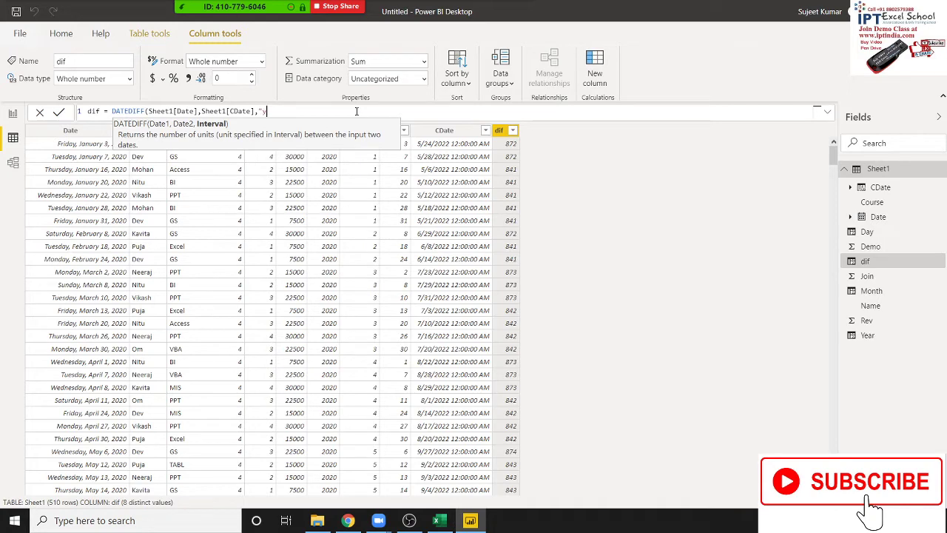
pyautogui.write('")')
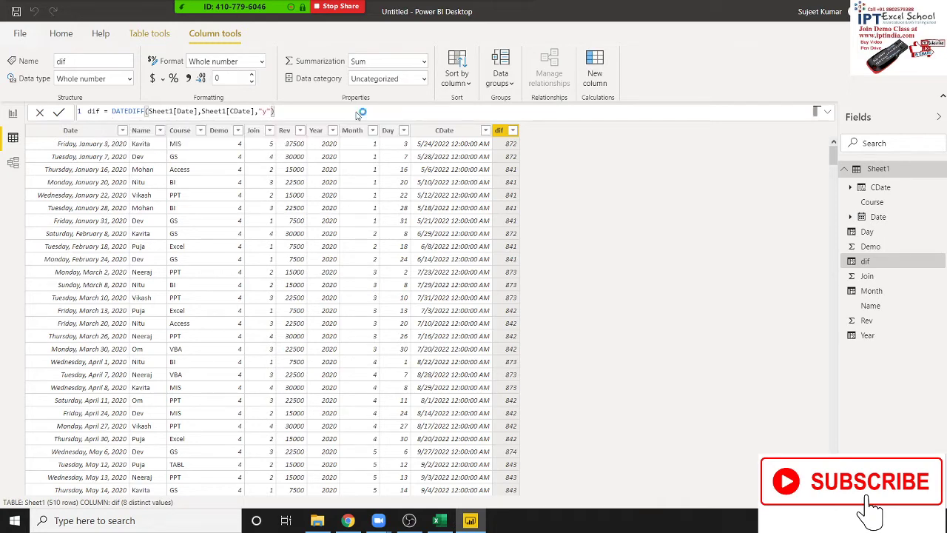
# Commit the DATEDIFF formula with interval "y", which turns every dif value into #ERROR
pyautogui.press('Return')
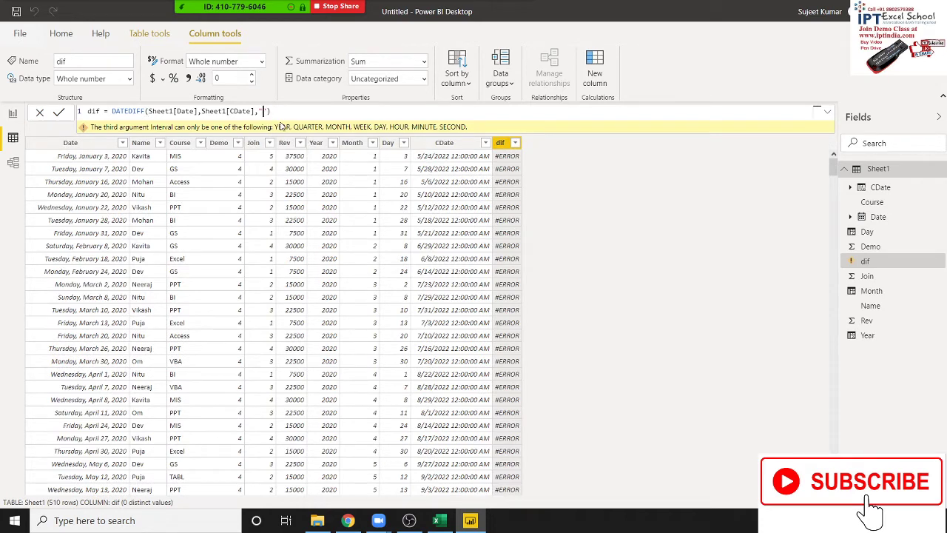
pyautogui.write('Y')
pyautogui.press('Return')
# Look up DATEDIFF's valid interval values on Microsoft Learn and select the YEAR keyword
pyautogui.hotkey('alt', 'Tab')
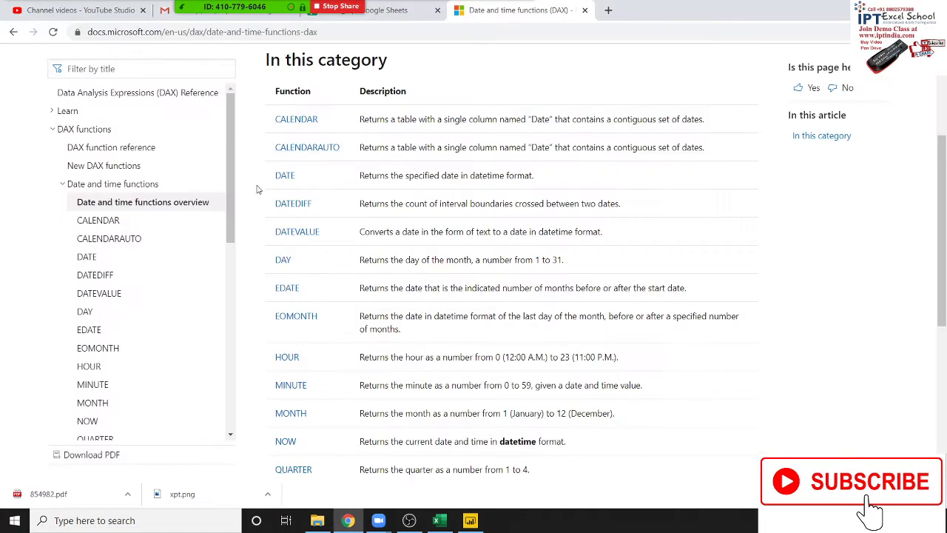
pyautogui.click(303, 209)
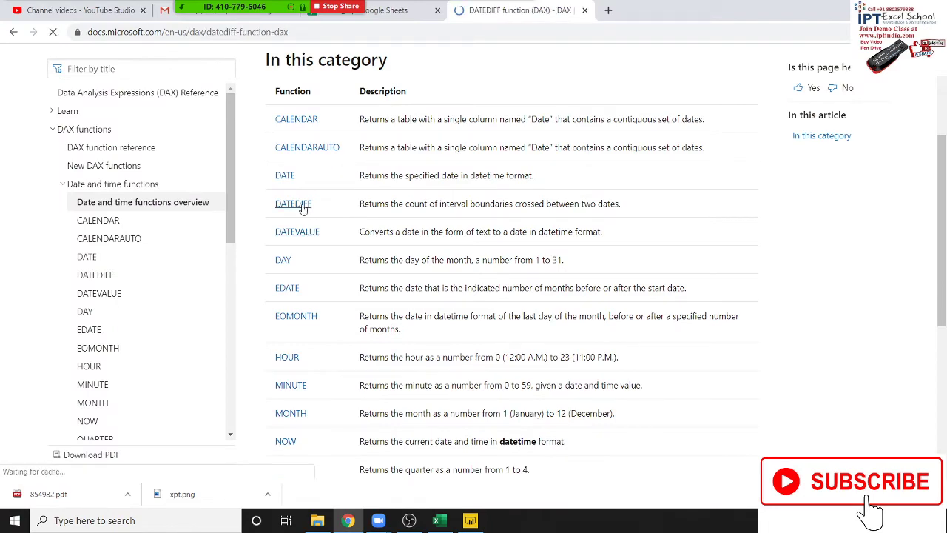
pyautogui.scroll(-4, 377, 244)
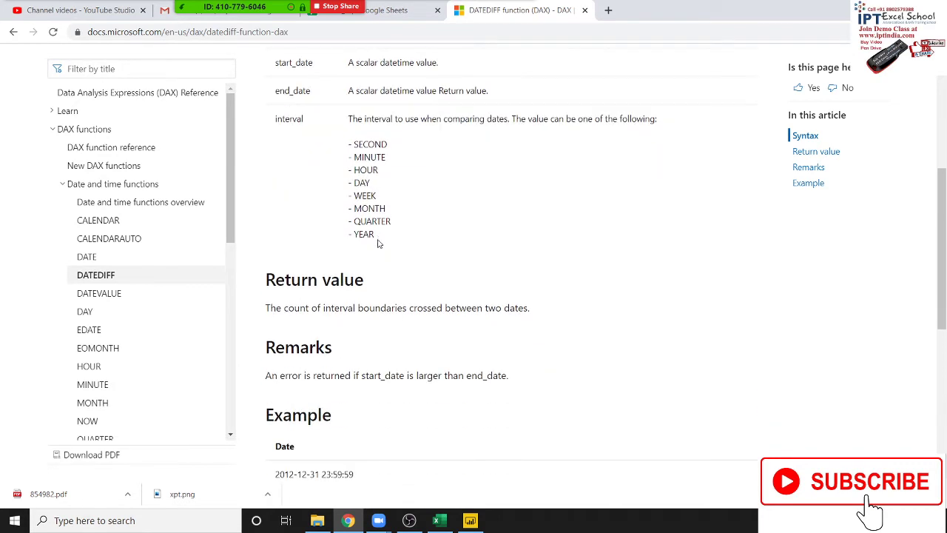
pyautogui.scroll(1, 377, 243)
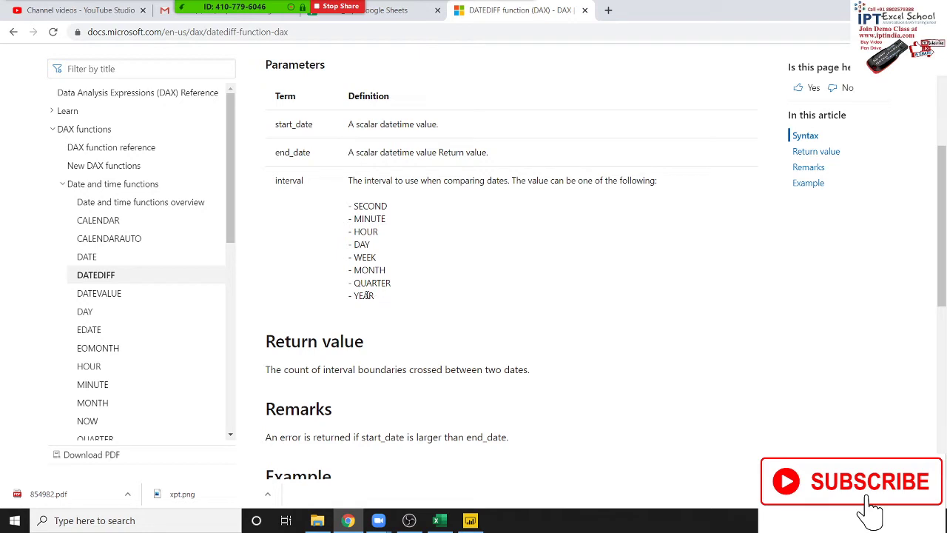
pyautogui.doubleClick(370, 296)
pyautogui.hotkey('ctrl', 'c')
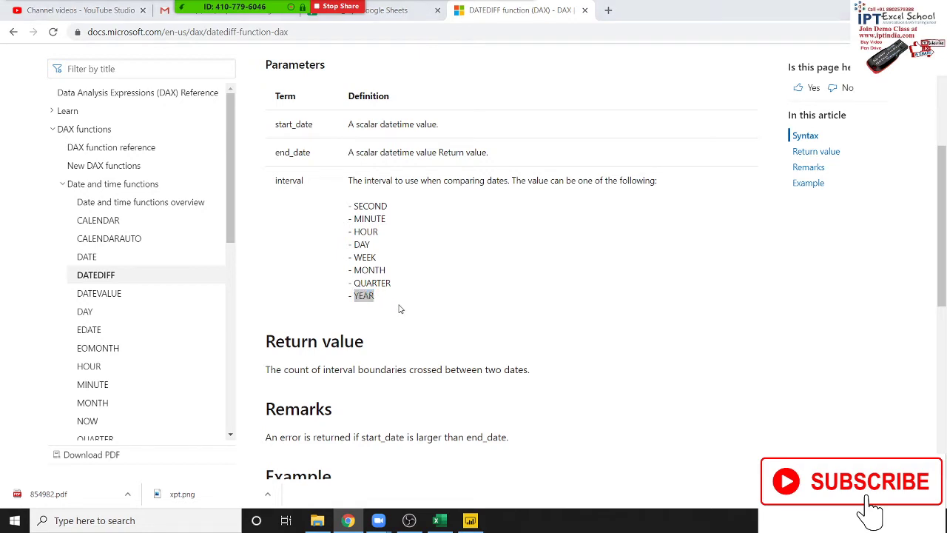
pyautogui.hotkey('alt', 'Tab')
# Change the dif formula's interval from "y" to "YEAR" and submit it
pyautogui.press('BackSpace')
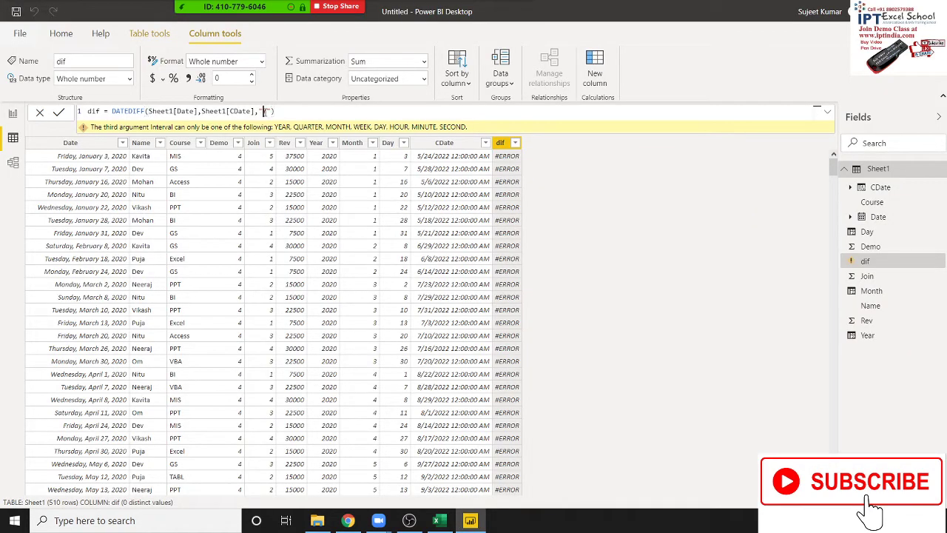
pyautogui.hotkey('ctrl', 'v')
pyautogui.press('Return')
pyautogui.press('Delete')
pyautogui.press('Return')
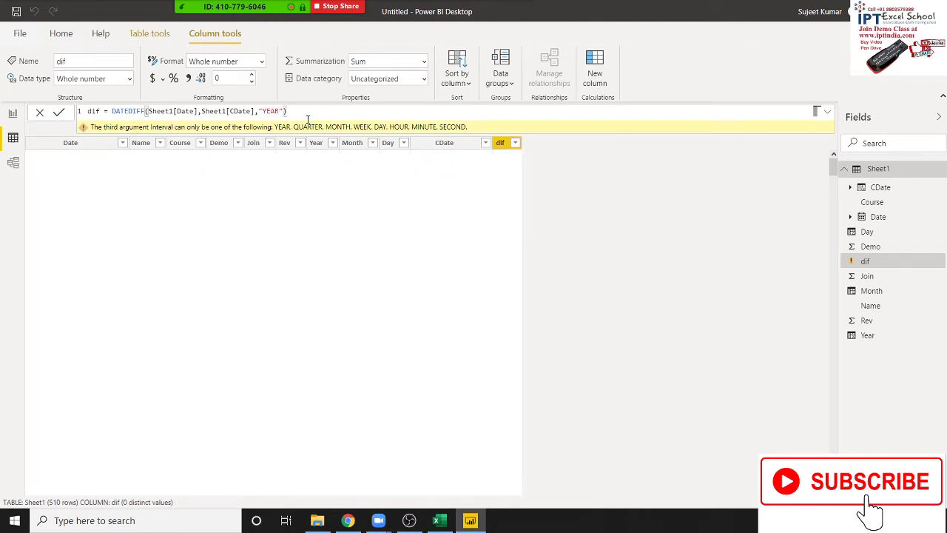
# Review the DATEDIFF examples, which write interval keywords without quotes
pyautogui.hotkey('alt', 'Tab')
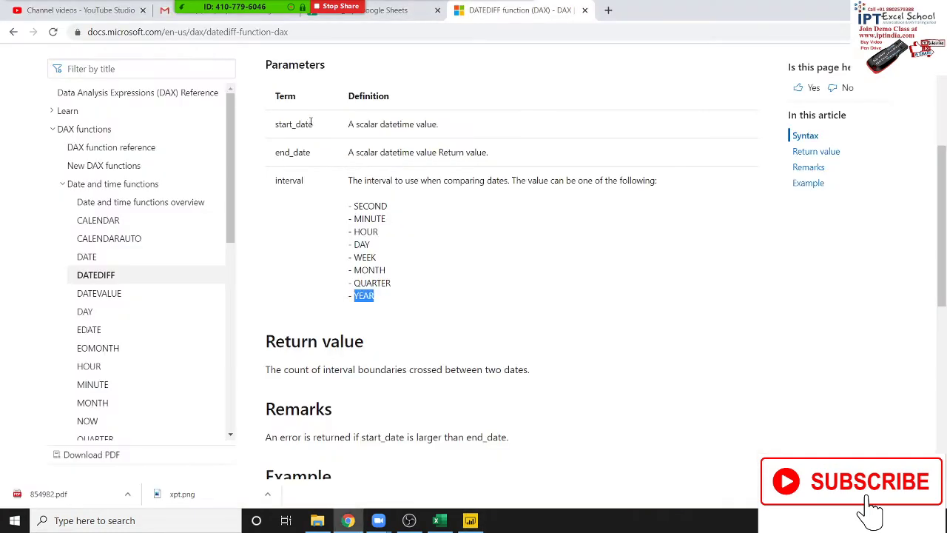
pyautogui.scroll(-3, 413, 252)
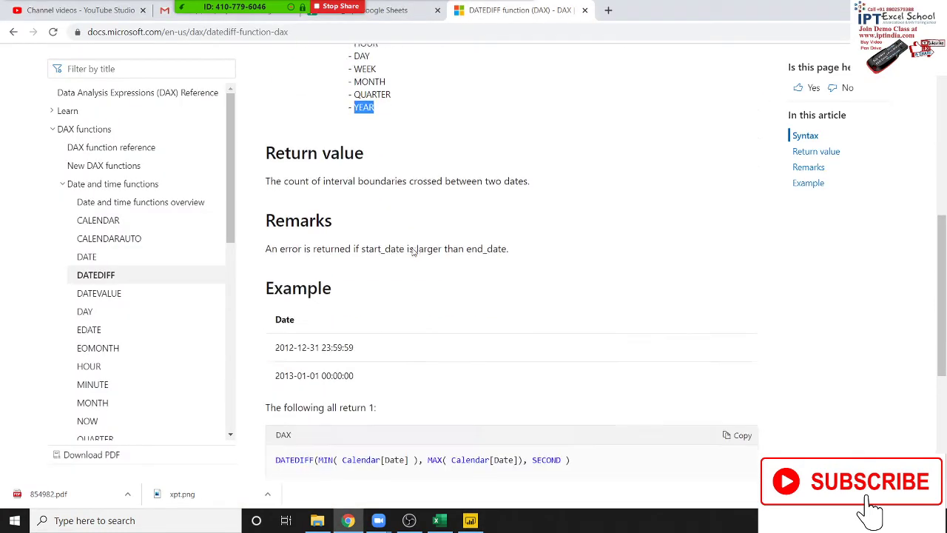
pyautogui.scroll(-3, 412, 250)
pyautogui.scroll(1, 409, 247)
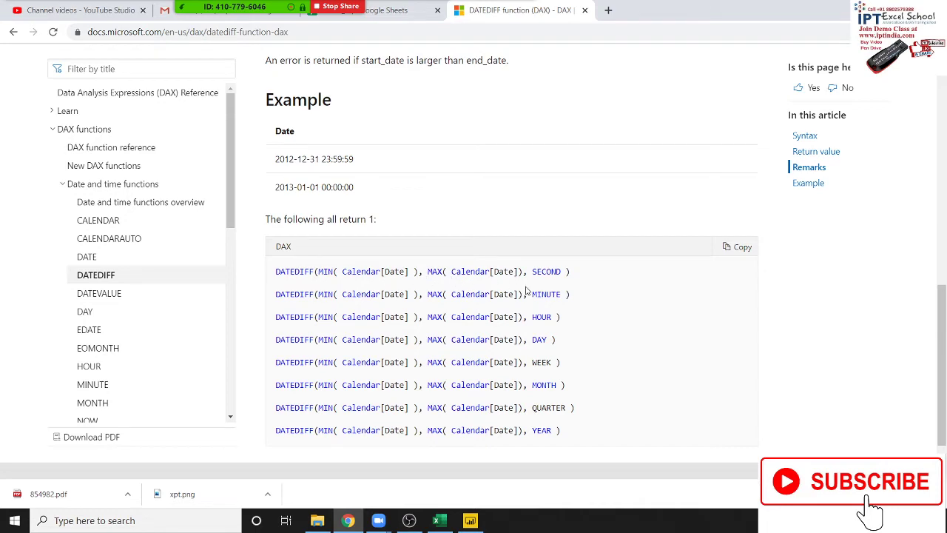
pyautogui.hotkey('alt', 'Tab')
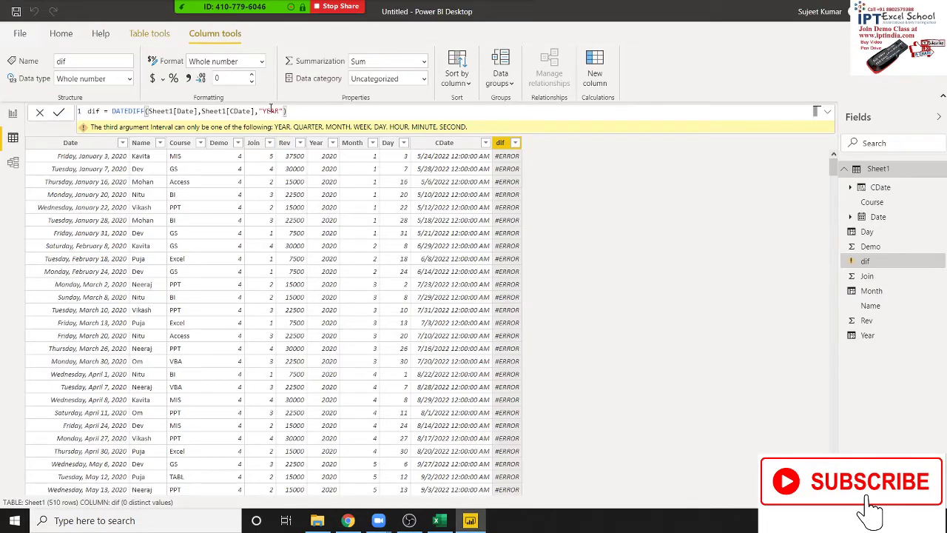
# Replace the quoted "YEAR" with an unquoted YEAR interval and apply the formula
pyautogui.click(269, 111)
pyautogui.press('BackSpace')
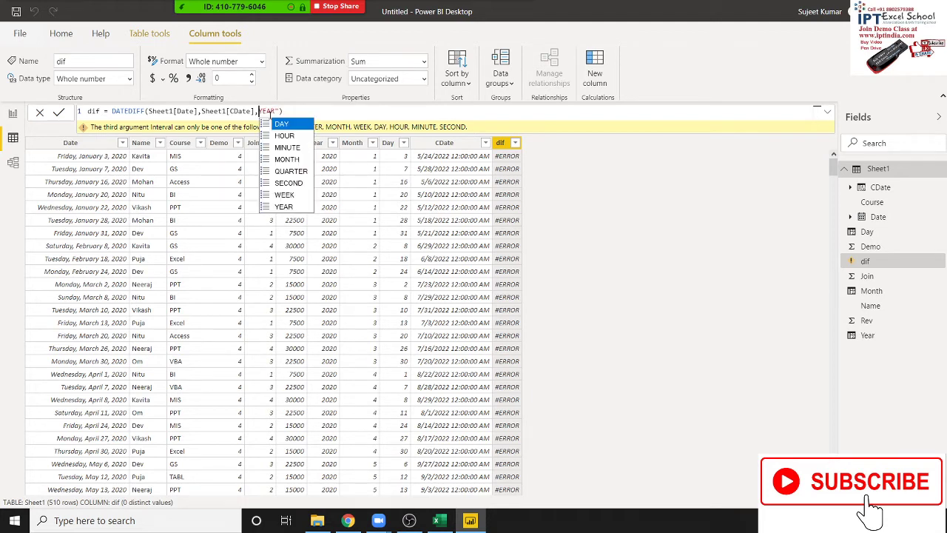
pyautogui.click(270, 113)
pyautogui.press('Right')
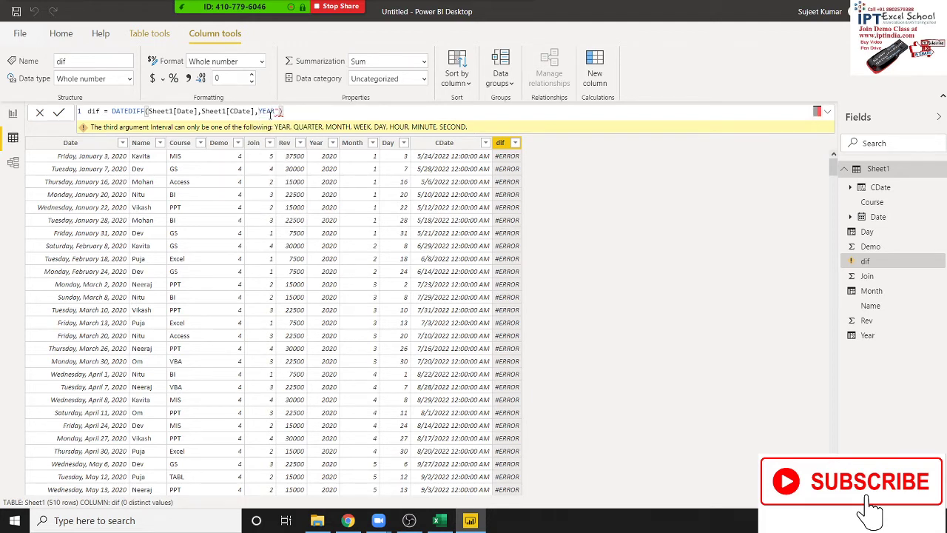
pyautogui.press('BackSpace')
pyautogui.press('BackSpace')
pyautogui.press('BackSpace')
pyautogui.press('BackSpace')
pyautogui.press('Down')
pyautogui.press('Down')
pyautogui.press('Down')
pyautogui.press('Down')
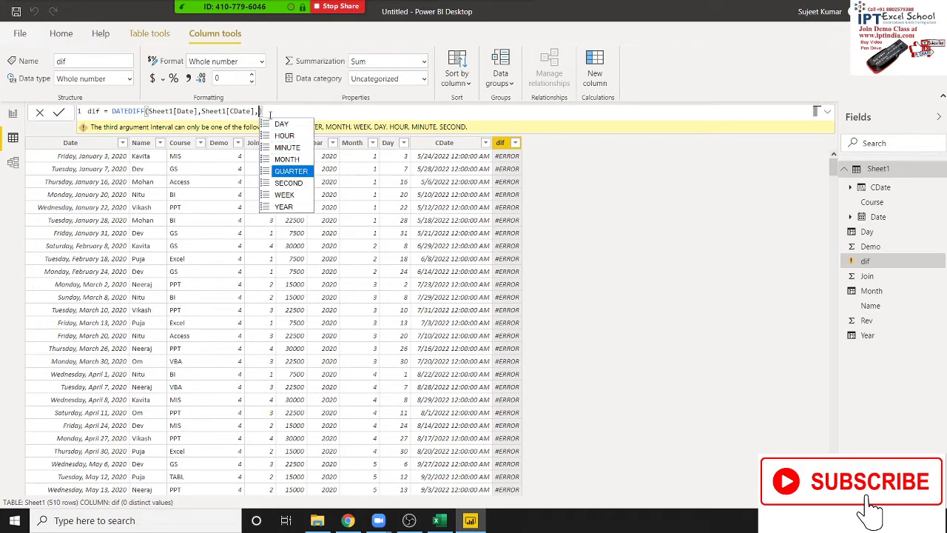
pyautogui.press('Down')
pyautogui.press('Down')
pyautogui.press('Down')
pyautogui.press('Tab')
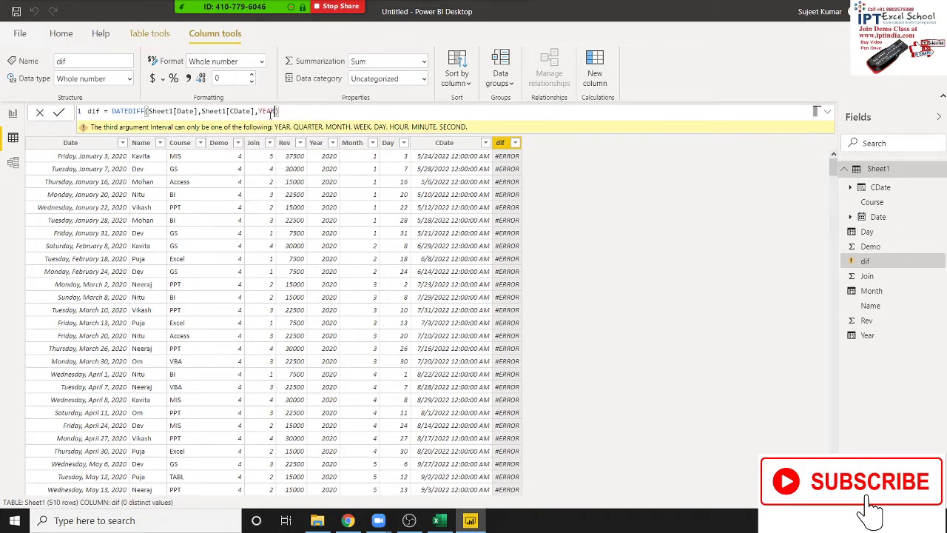
pyautogui.press('Return')
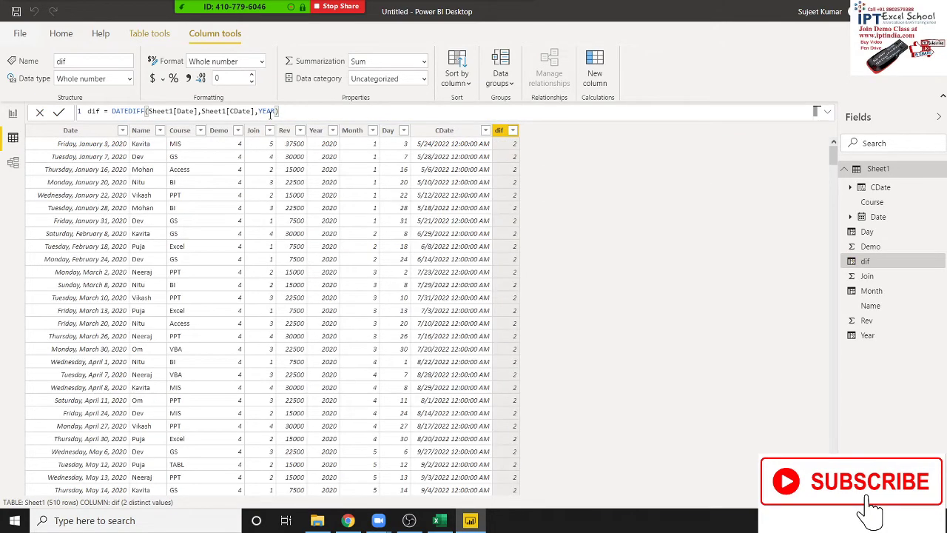
# Switch the dif interval to MONTH, giving 28 per row
pyautogui.click(270, 111)
pyautogui.press('BackSpace')
pyautogui.press('Delete')
pyautogui.press('BackSpace')
pyautogui.press('BackSpace')
pyautogui.press('Down')
pyautogui.press('Down')
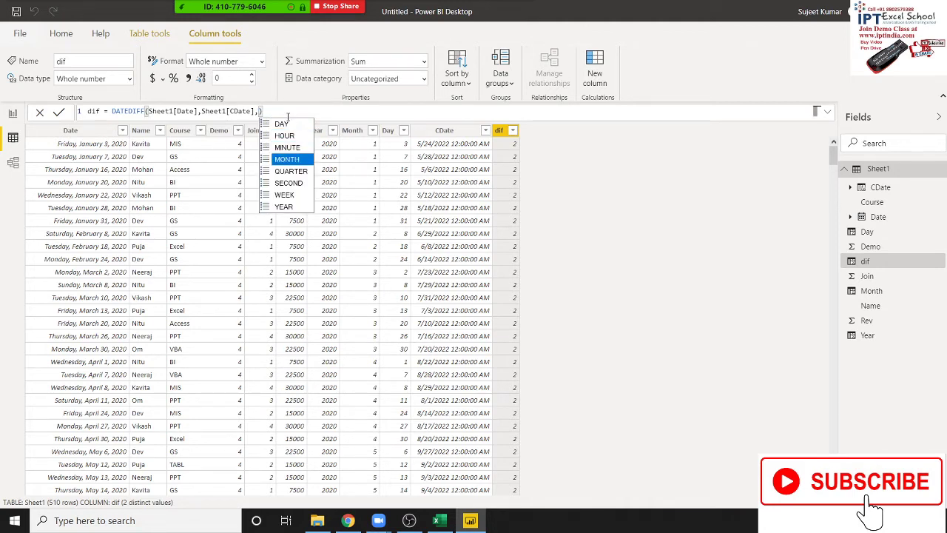
pyautogui.press('Tab')
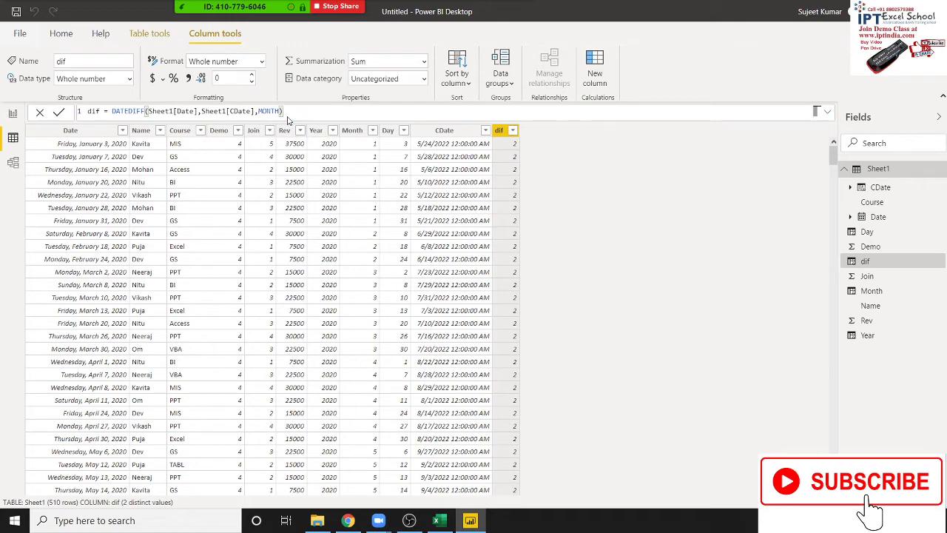
pyautogui.press('Return')
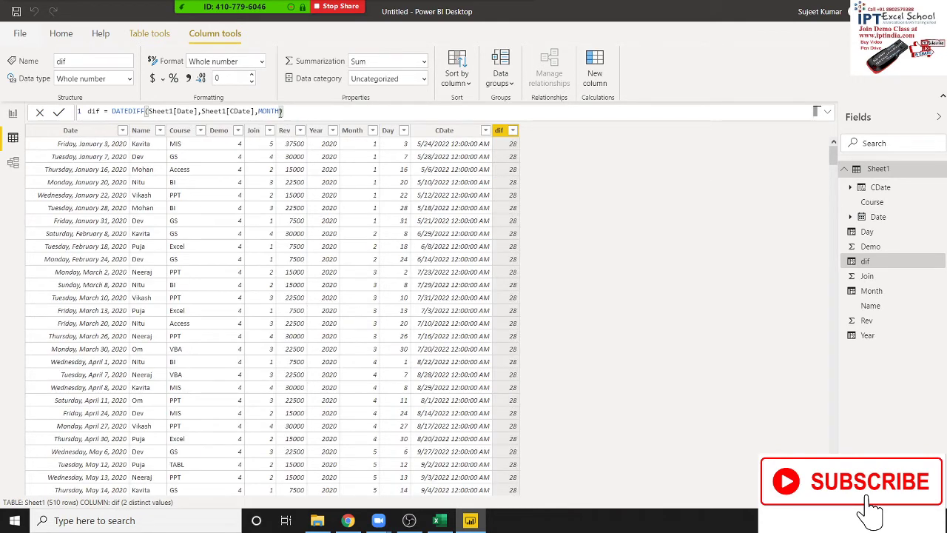
# Switch the dif interval to QUARTER and apply the formula
pyautogui.click(281, 111)
pyautogui.press('BackSpace')
pyautogui.press('BackSpace')
pyautogui.press('BackSpace')
pyautogui.press('Down')
pyautogui.press('Down')
pyautogui.press('Down')
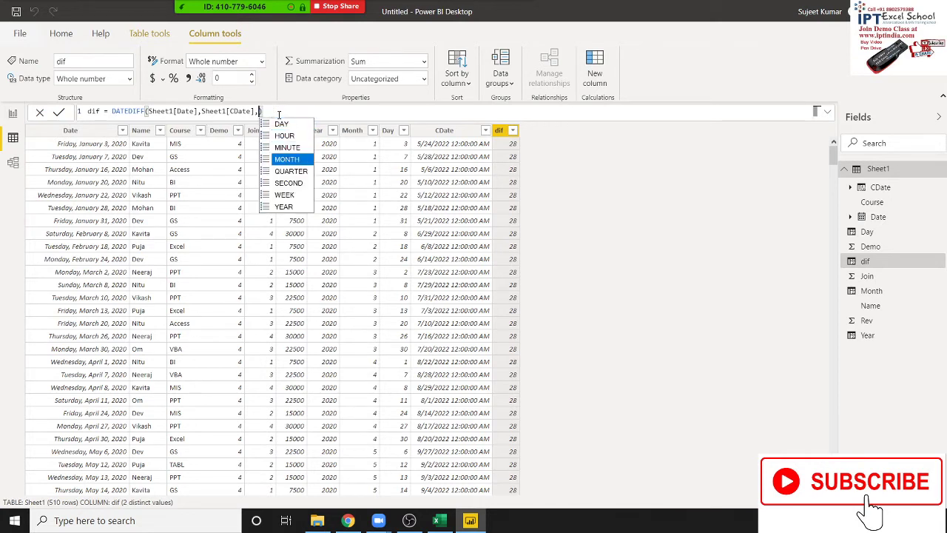
pyautogui.press('Down')
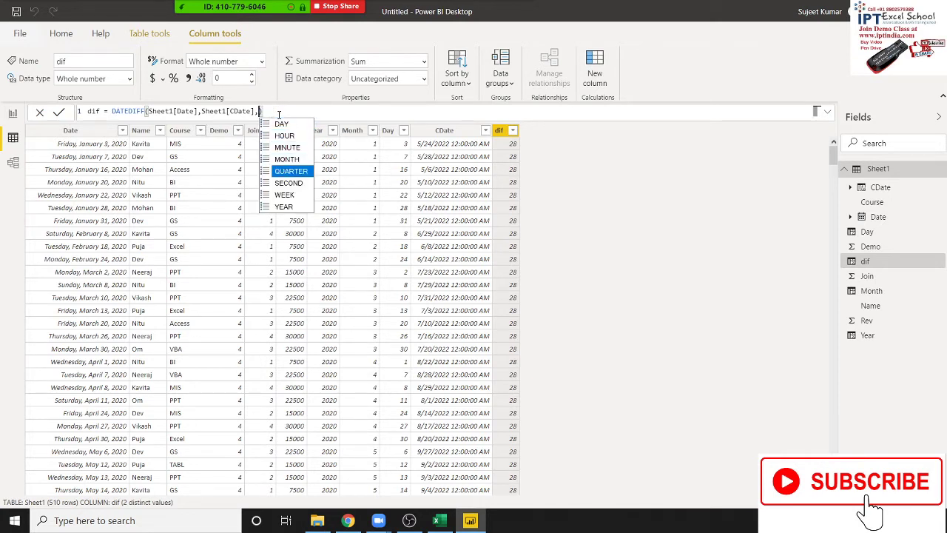
pyautogui.press('Tab')
pyautogui.press('Return')
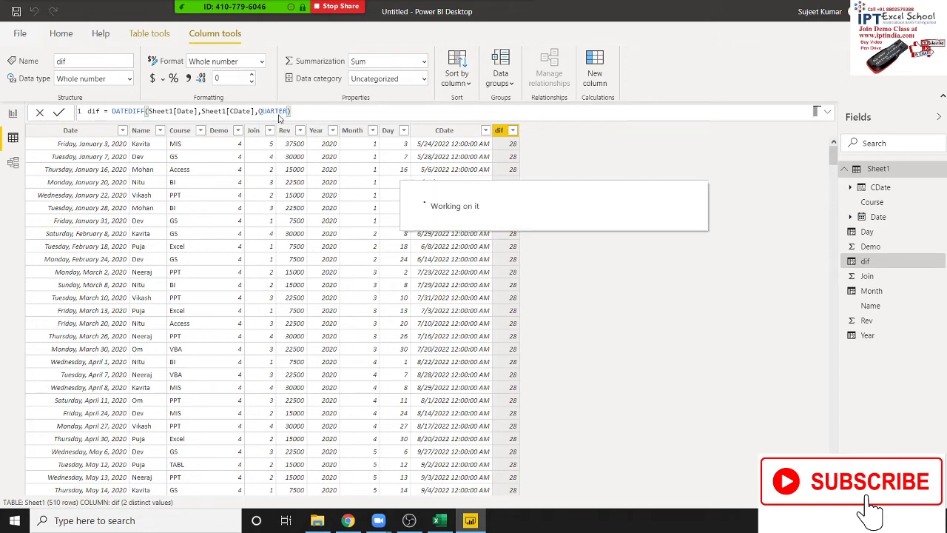
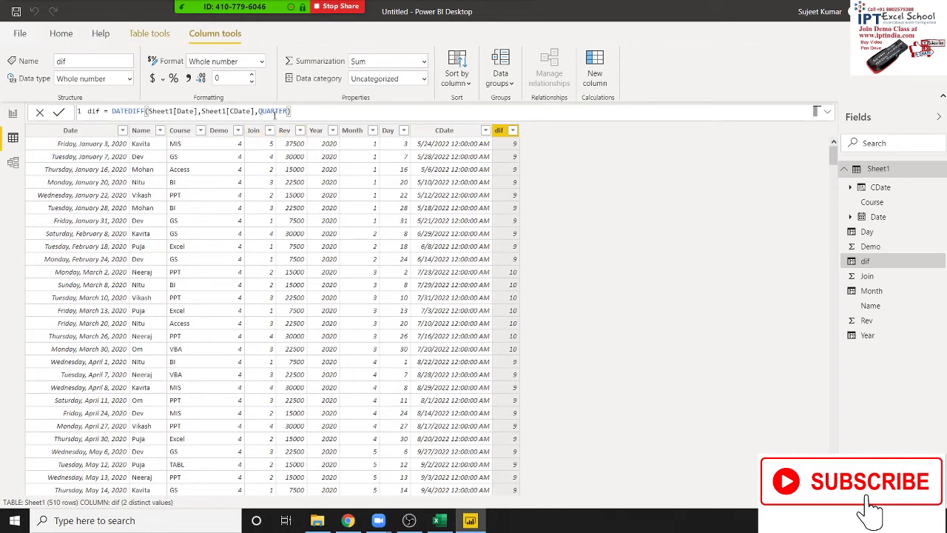
# Highlight the QUARTER interval in the formula and consult the DATEDIFF documentation
pyautogui.click(274, 111)
pyautogui.doubleClick(274, 111)
pyautogui.moveTo(274, 111); pyautogui.dragTo(346, 167)
pyautogui.hotkey('alt', 'Tab')
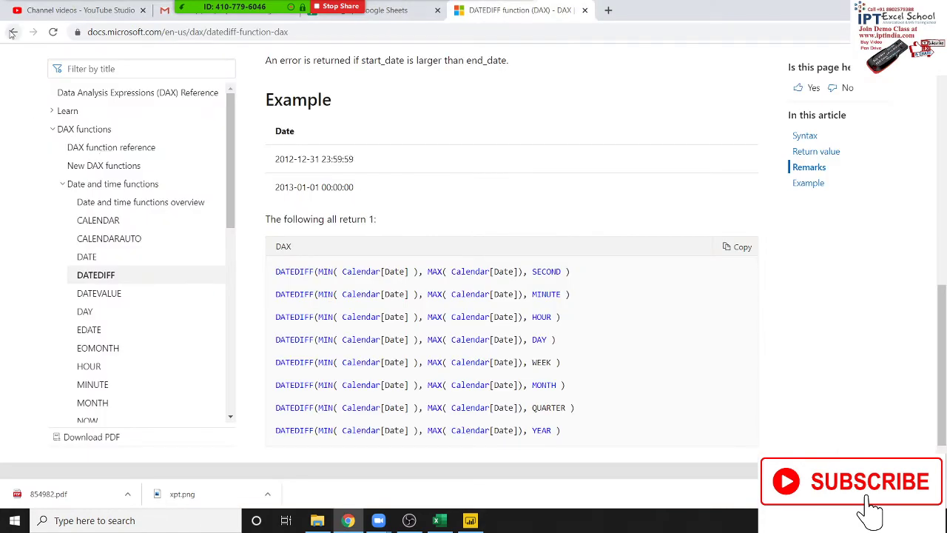
pyautogui.scroll(1, 22, 134)
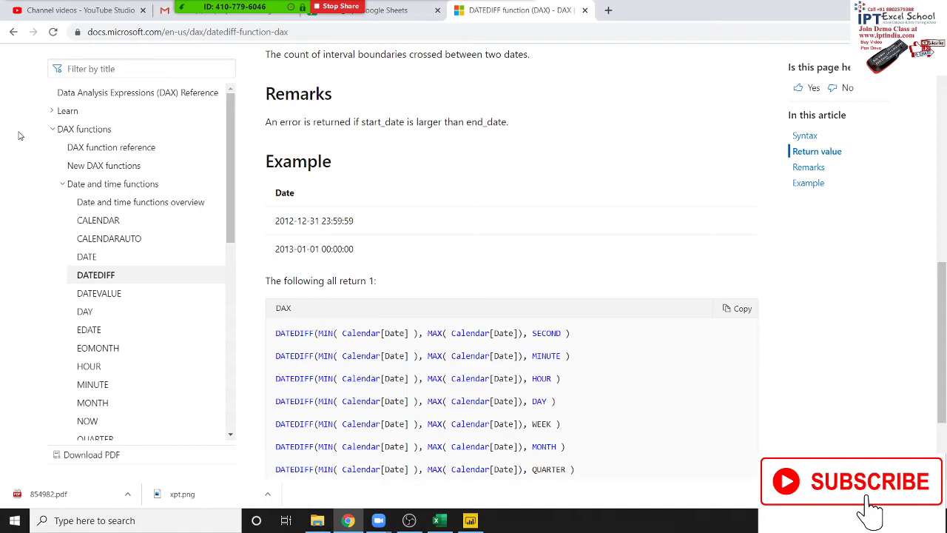
pyautogui.scroll(2, 20, 136)
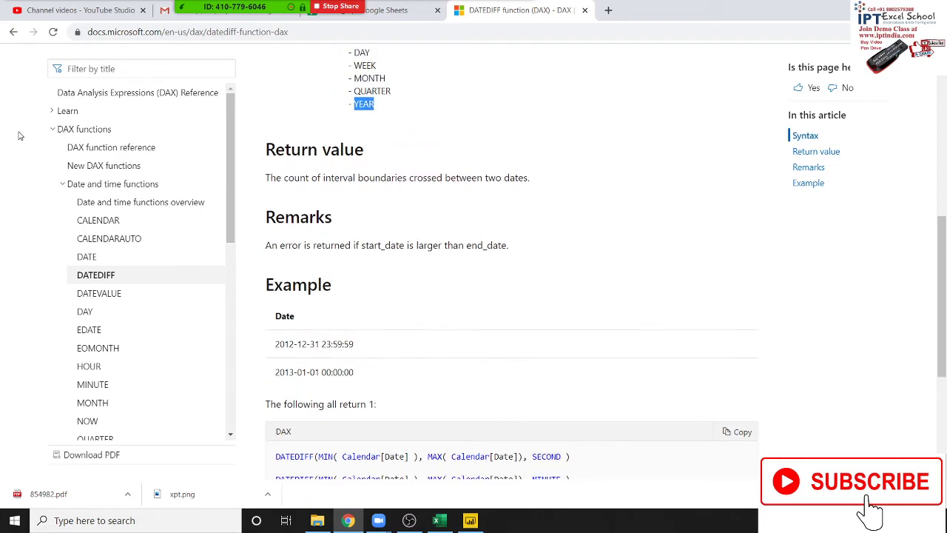
pyautogui.scroll(1, 20, 135)
pyautogui.scroll(-3, 20, 135)
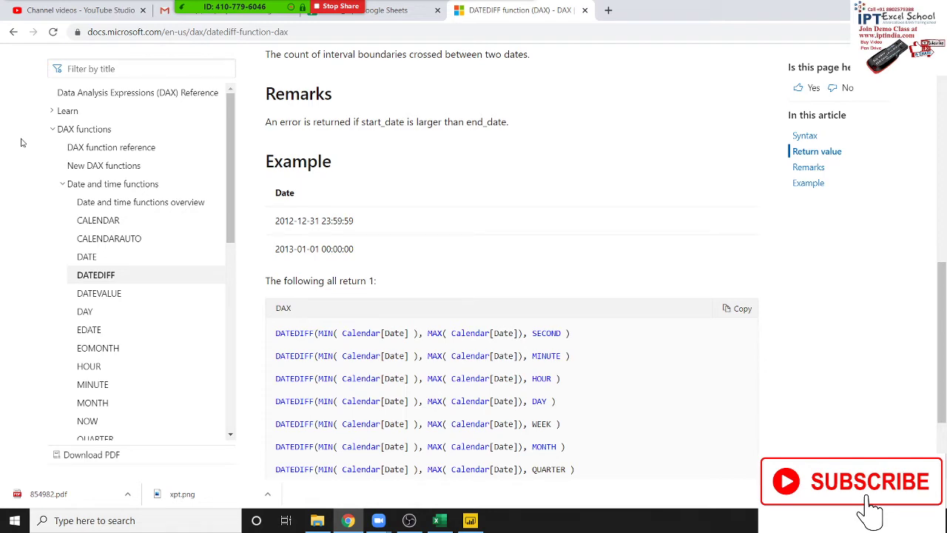
pyautogui.hotkey('alt', 'Tab')
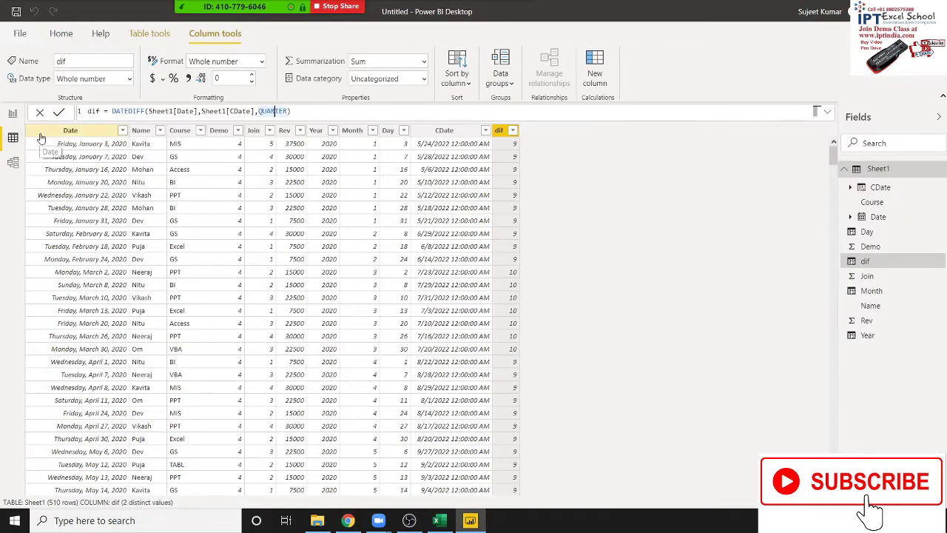
# Select the Month column and retype the MONTH function in its formula
pyautogui.click(363, 146)
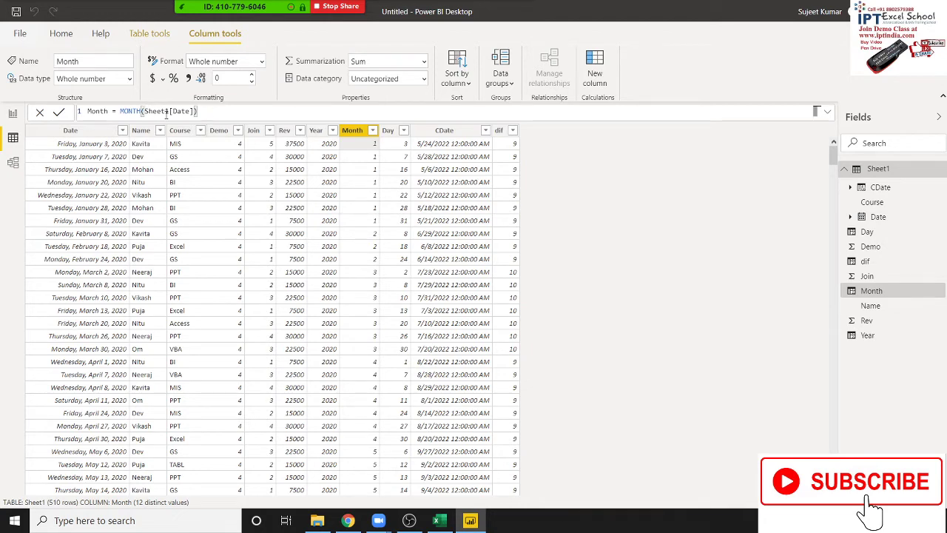
pyautogui.doubleClick(130, 111)
pyautogui.write('month')
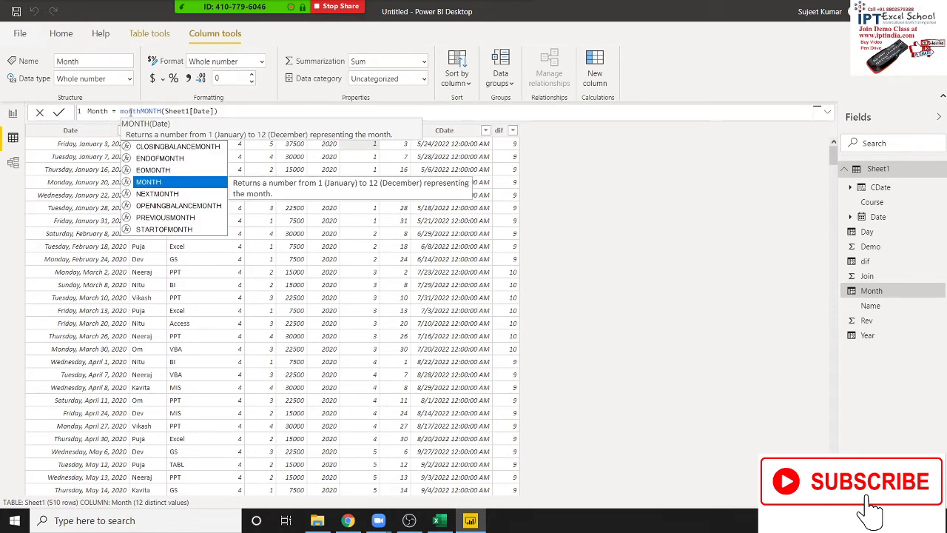
pyautogui.press('Escape')
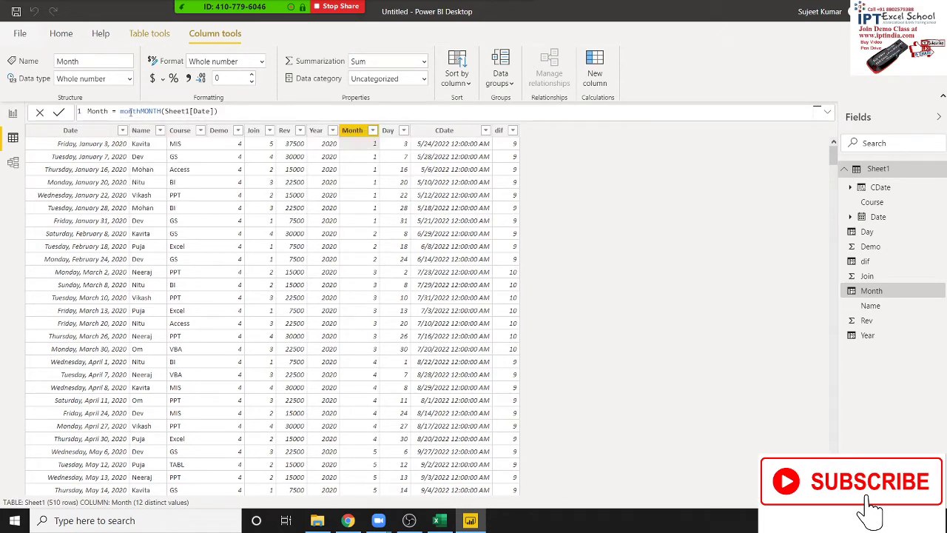
pyautogui.press('Return')
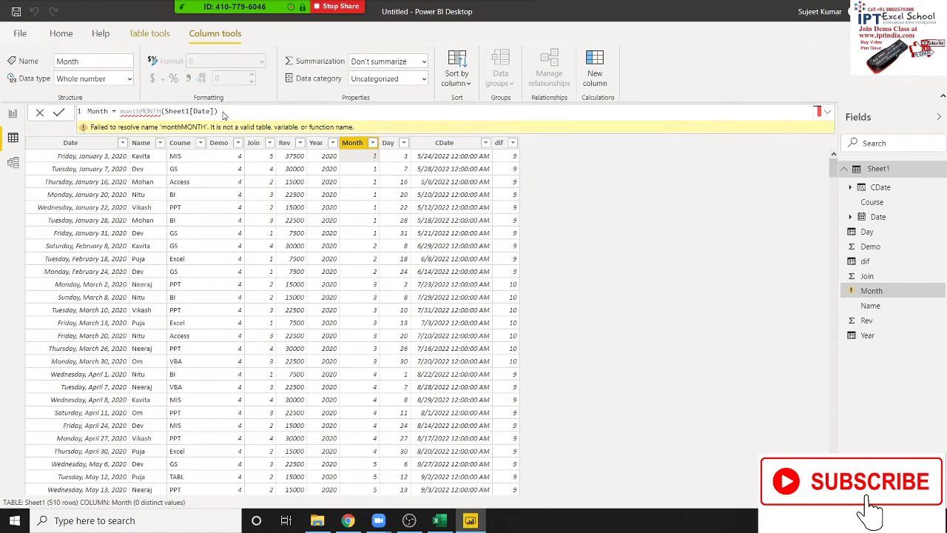
# Replace the Month formula with Sheet1[Date].[Month] from the date hierarchy
pyautogui.click(218, 111)
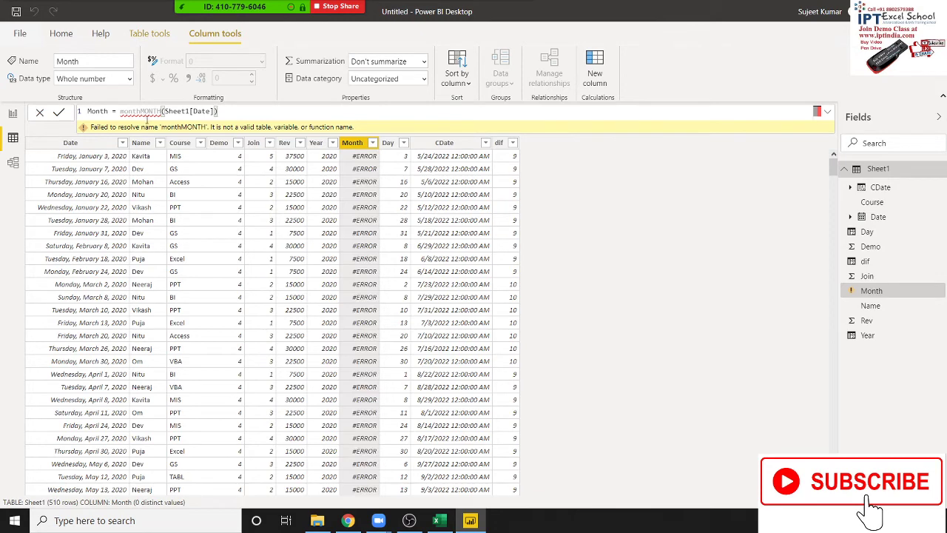
pyautogui.press('BackSpace')
pyautogui.press('BackSpace')
pyautogui.press('BackSpace')
pyautogui.press('BackSpace')
pyautogui.press('BackSpace')
pyautogui.press('BackSpace')
pyautogui.press('BackSpace')
pyautogui.press('BackSpace')
pyautogui.press('BackSpace')
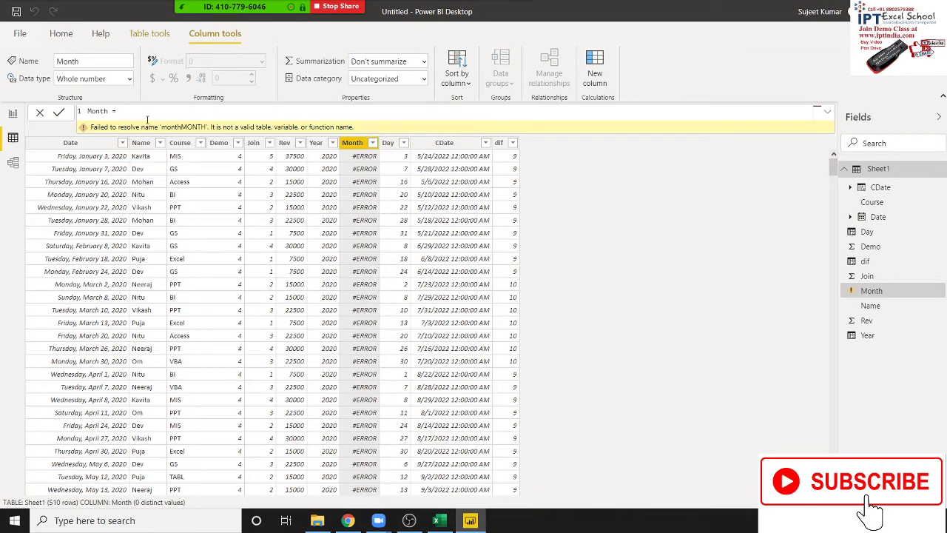
pyautogui.write('sh')
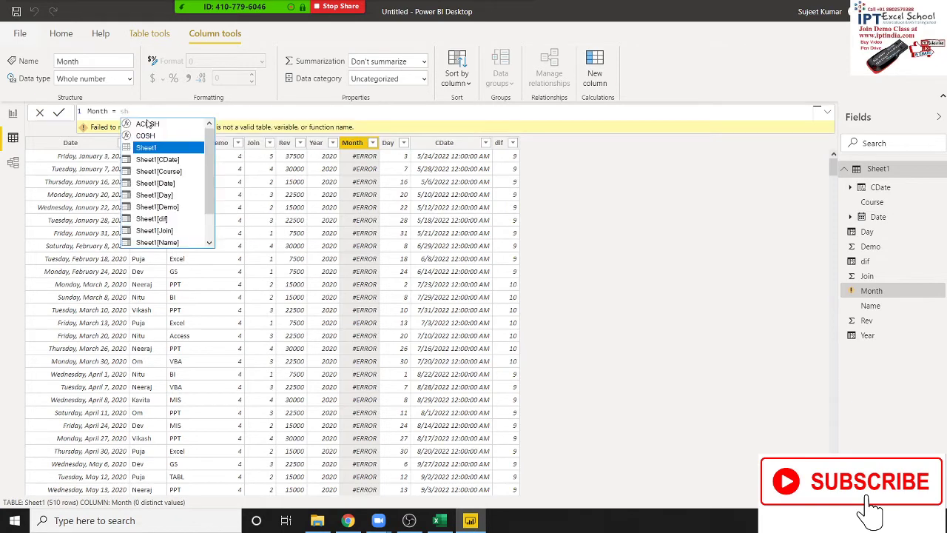
pyautogui.press('Down')
pyautogui.press('Down')
pyautogui.press('Down')
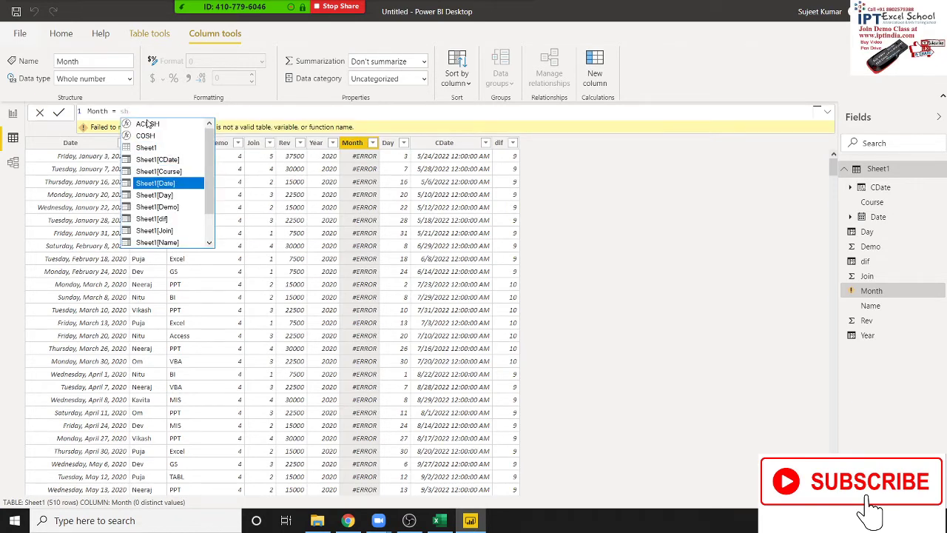
pyautogui.press('Tab')
pyautogui.press('Down')
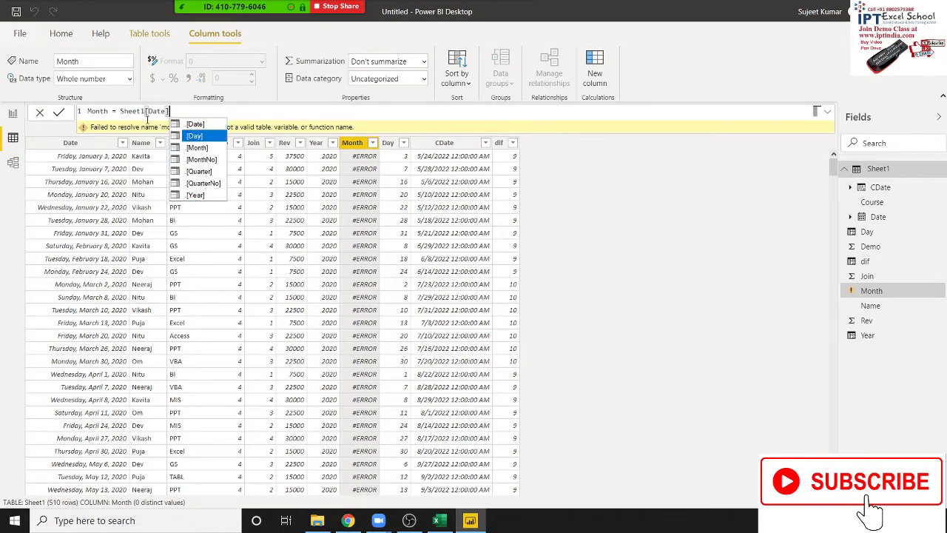
pyautogui.press('Down')
pyautogui.press('Down')
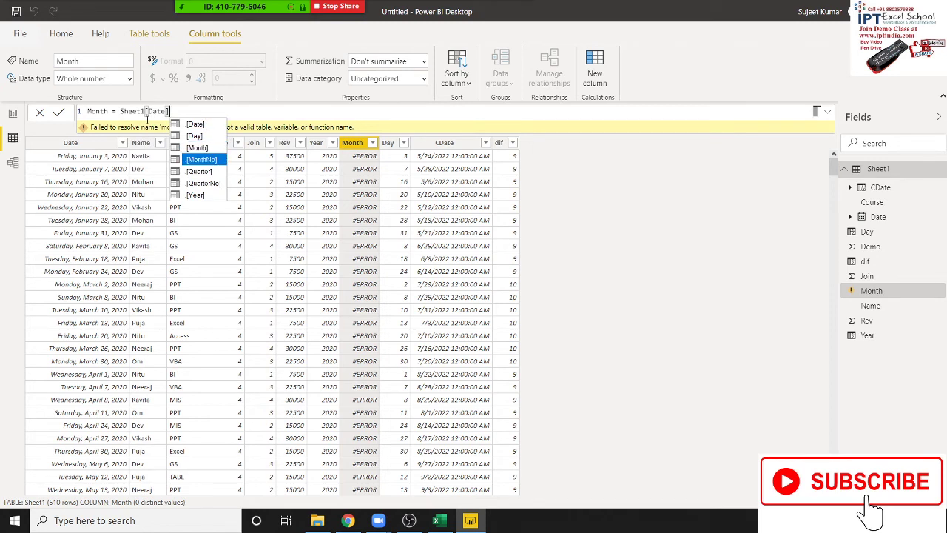
pyautogui.press('Up')
pyautogui.press('Tab')
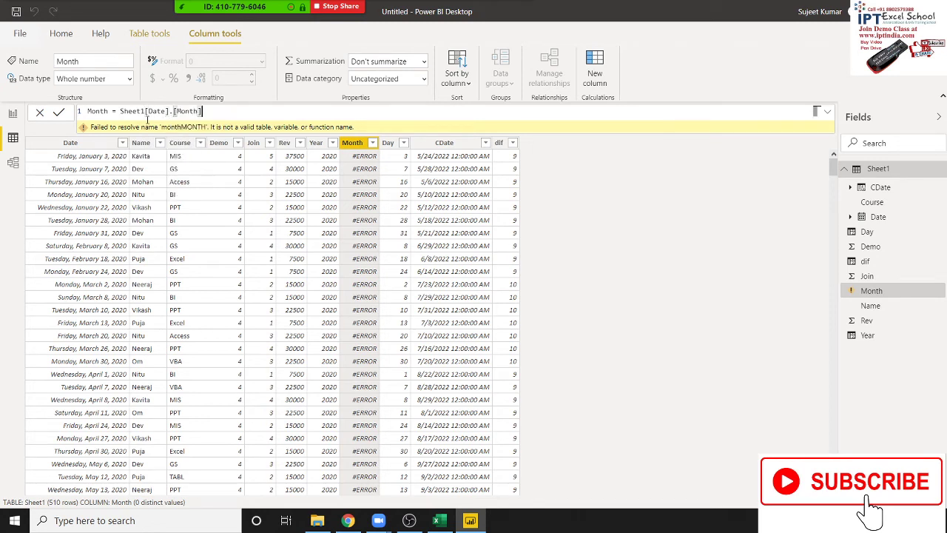
pyautogui.press('Return')
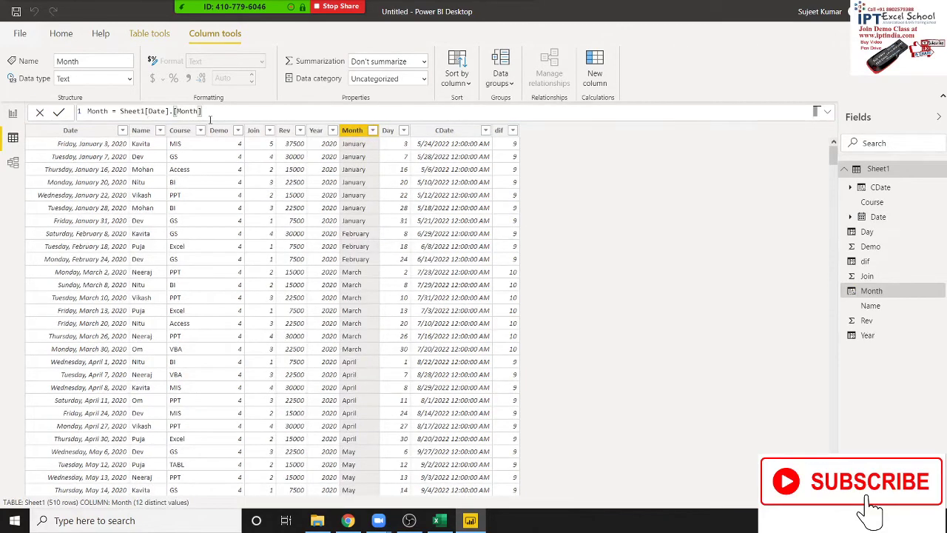
# Switch the hierarchy level to [MonthNo] so Month shows numbers 1 through 5
pyautogui.press('BackSpace')
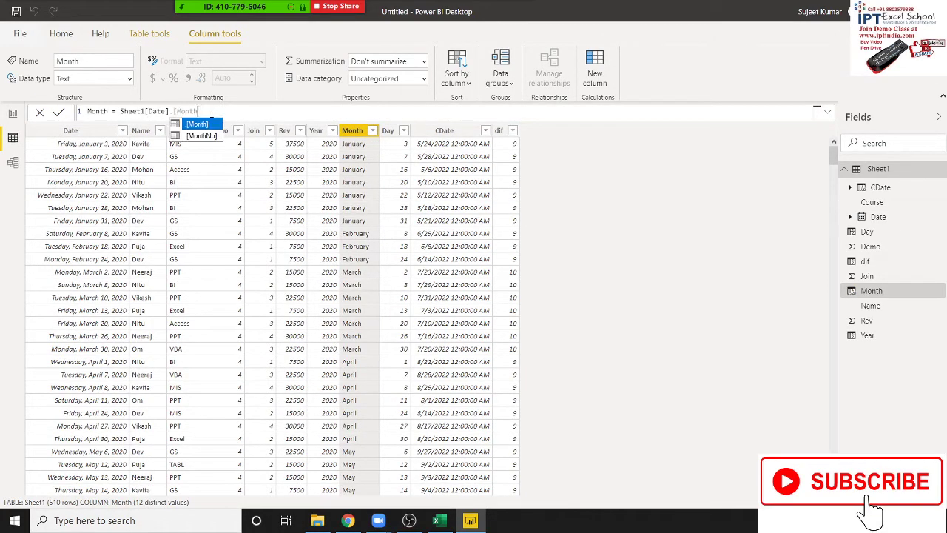
pyautogui.press('Down')
pyautogui.press('Tab')
pyautogui.press('Return')
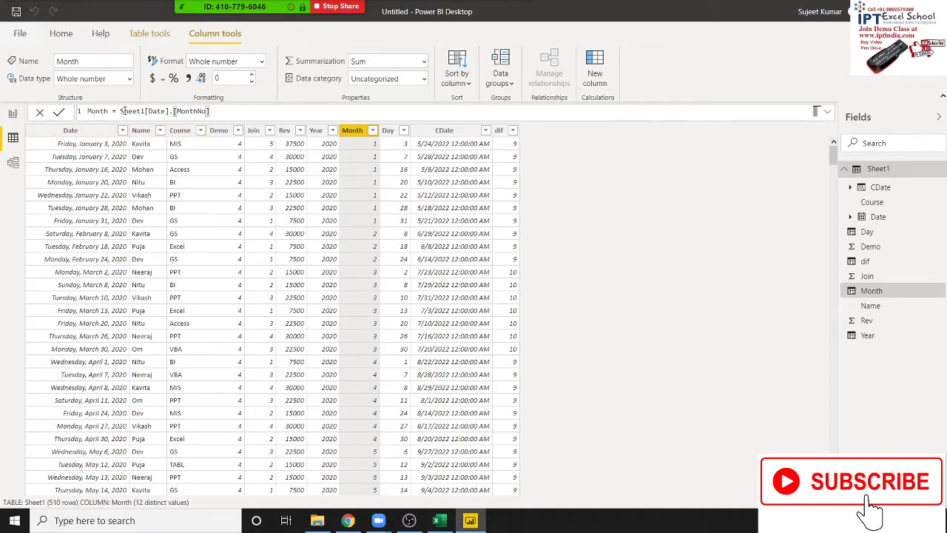
# Rewrite the Month formula as FORMAT(Sheet1[Date],"MMM") to show Jan, Feb, Mar
pyautogui.moveTo(122, 111); pyautogui.dragTo(211, 111)
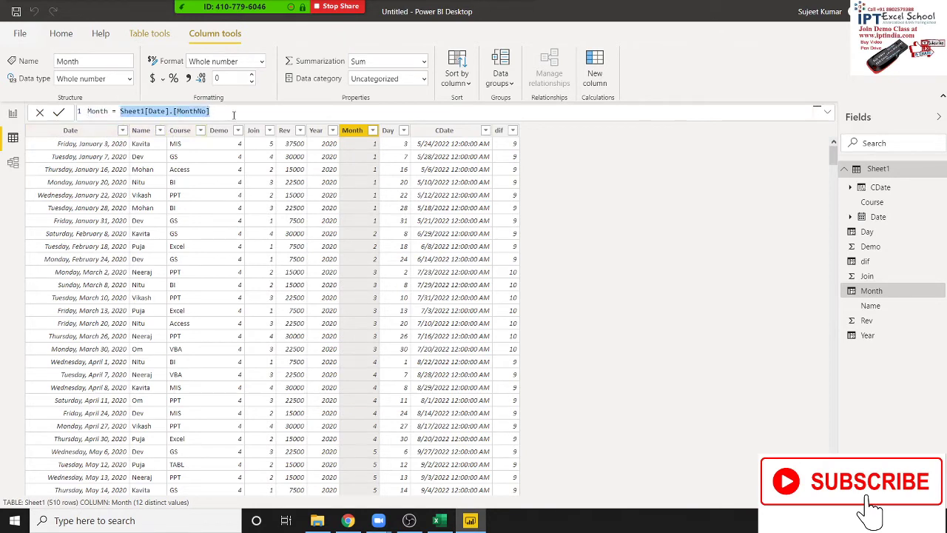
pyautogui.write('for')
pyautogui.press('Tab')
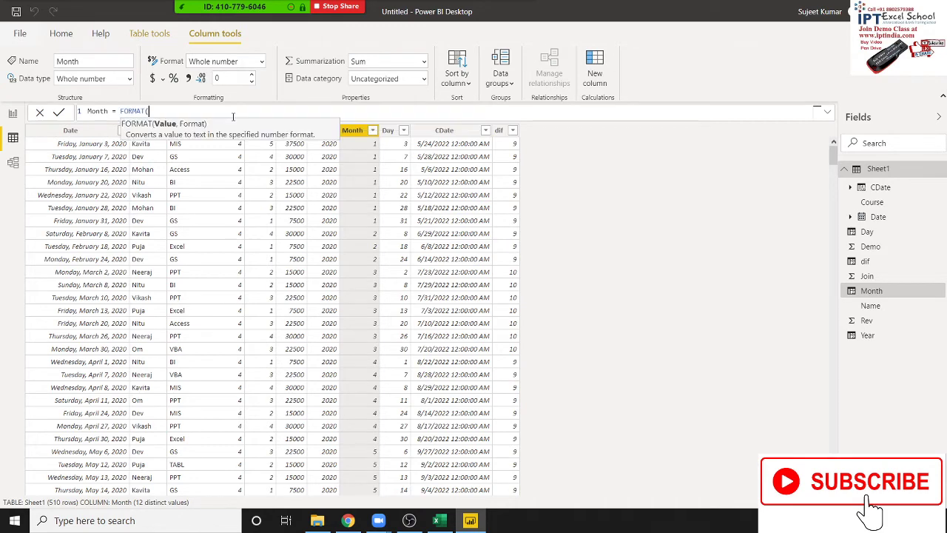
pyautogui.write('sh')
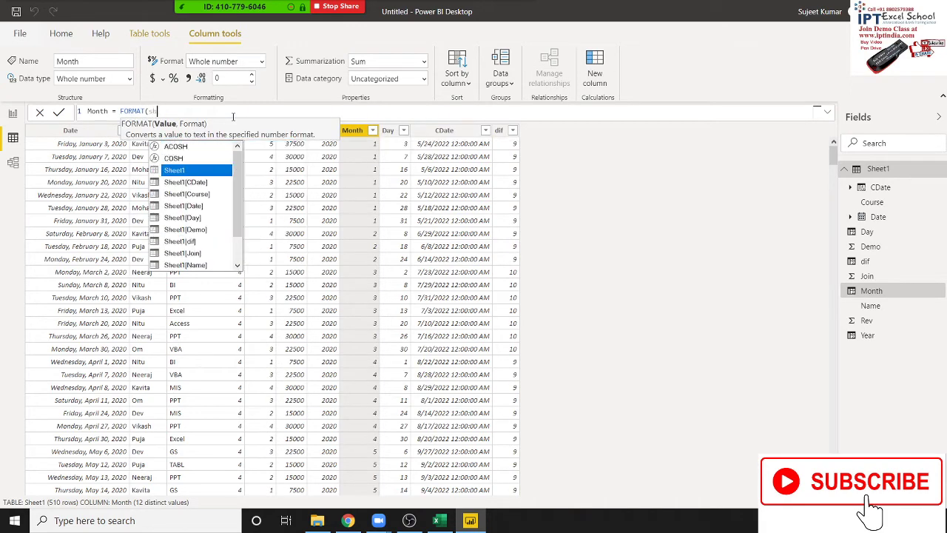
pyautogui.press('Down')
pyautogui.press('Down')
pyautogui.press('Down')
pyautogui.press('Down')
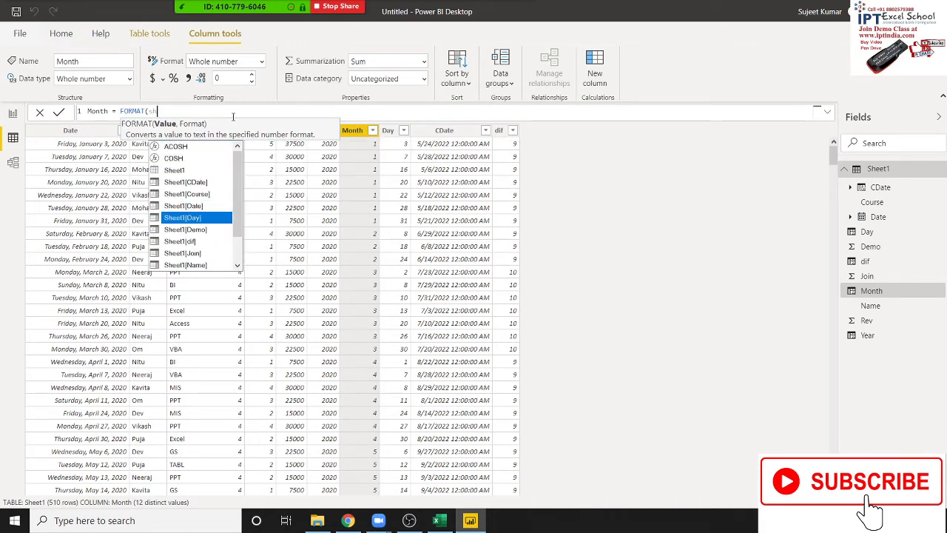
pyautogui.press('Up')
pyautogui.press('Tab')
pyautogui.write(',')
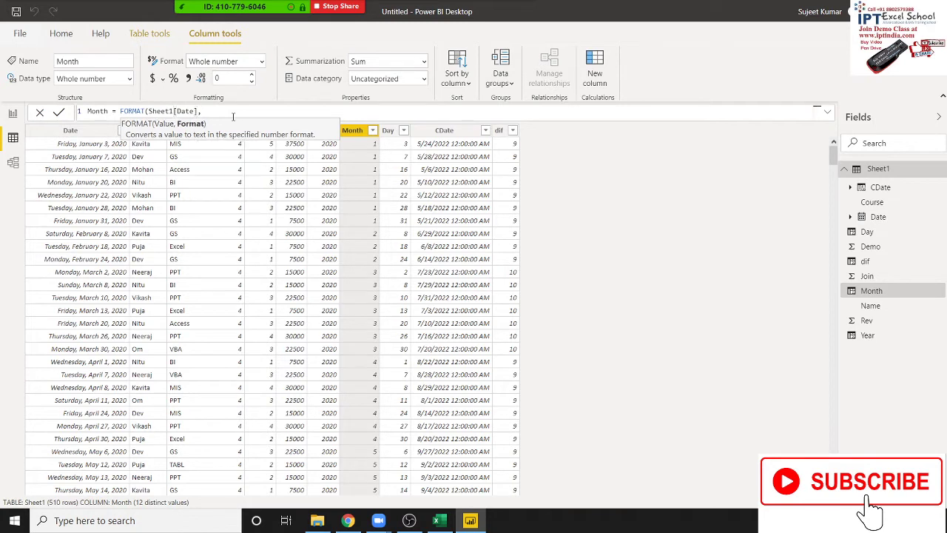
pyautogui.write('"M')
pyautogui.write('MM")')
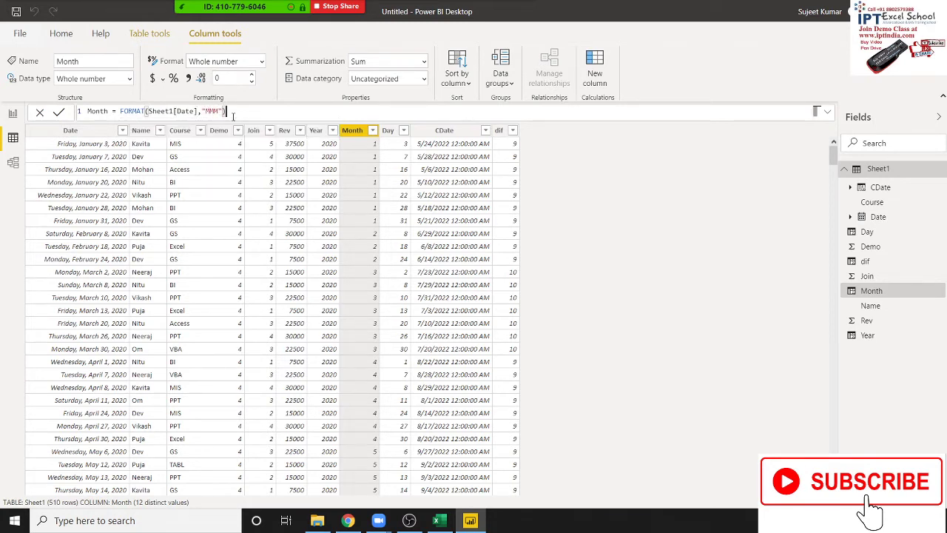
pyautogui.press('Return')
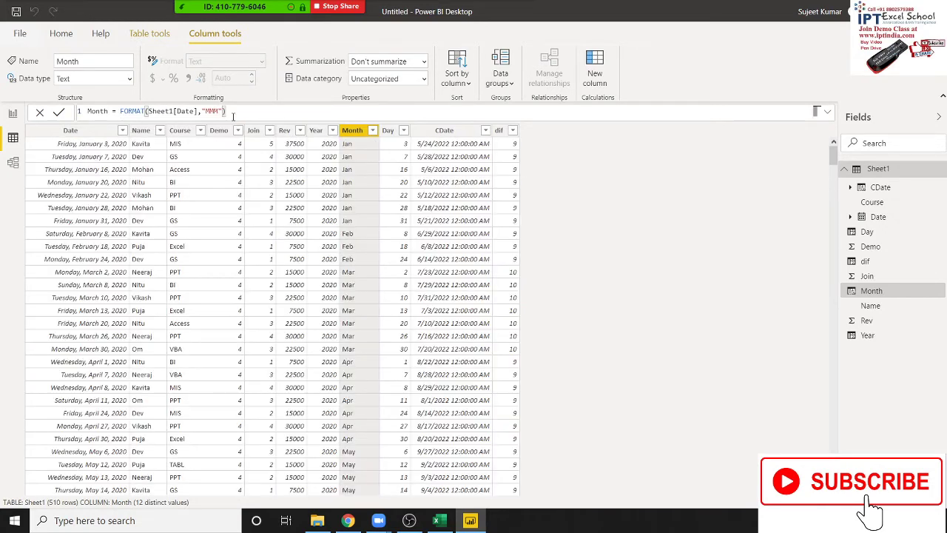
# Go from the DATEDIFF docs to the CALENDAR function reference page
pyautogui.hotkey('alt', 'Tab')
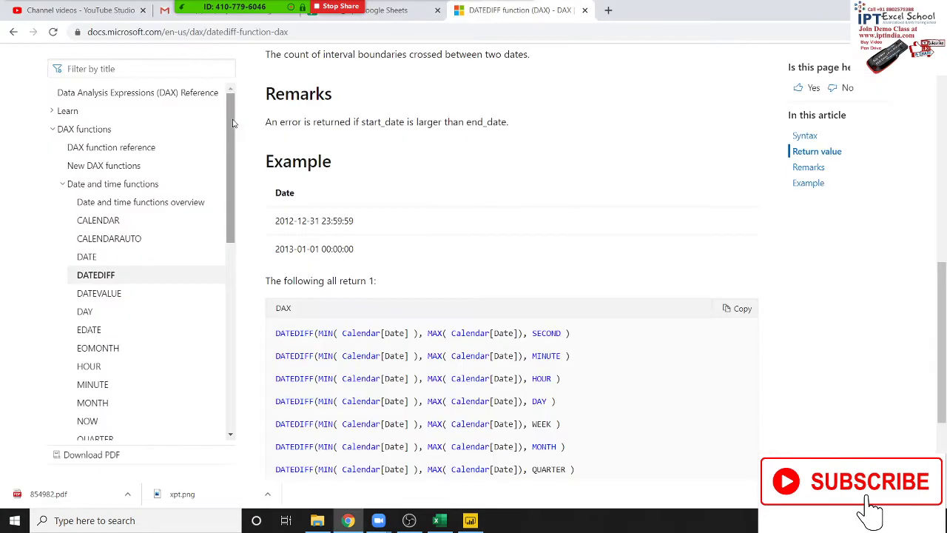
pyautogui.scroll(3, 390, 262)
pyautogui.scroll(3, 410, 263)
pyautogui.scroll(1, 411, 263)
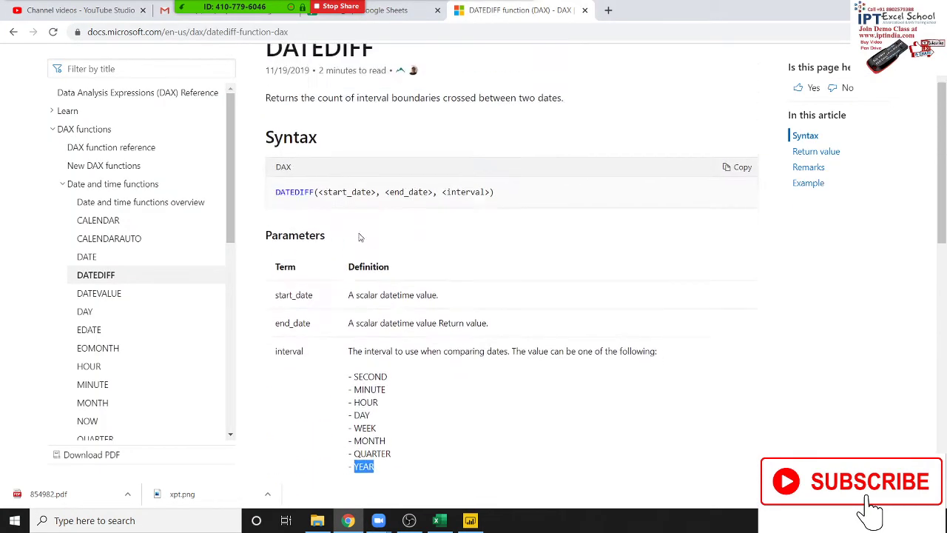
pyautogui.click(14, 32)
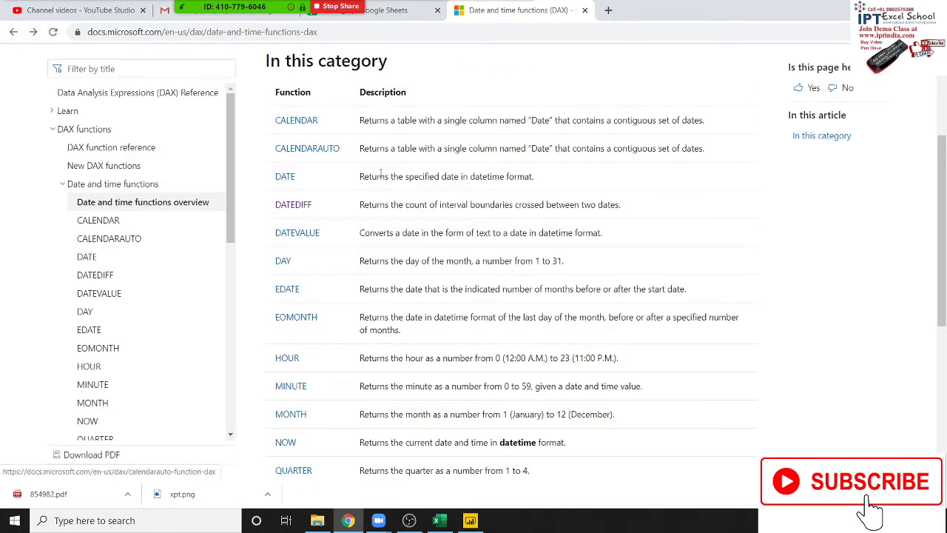
pyautogui.scroll(1, 296, 185)
pyautogui.click(298, 185)
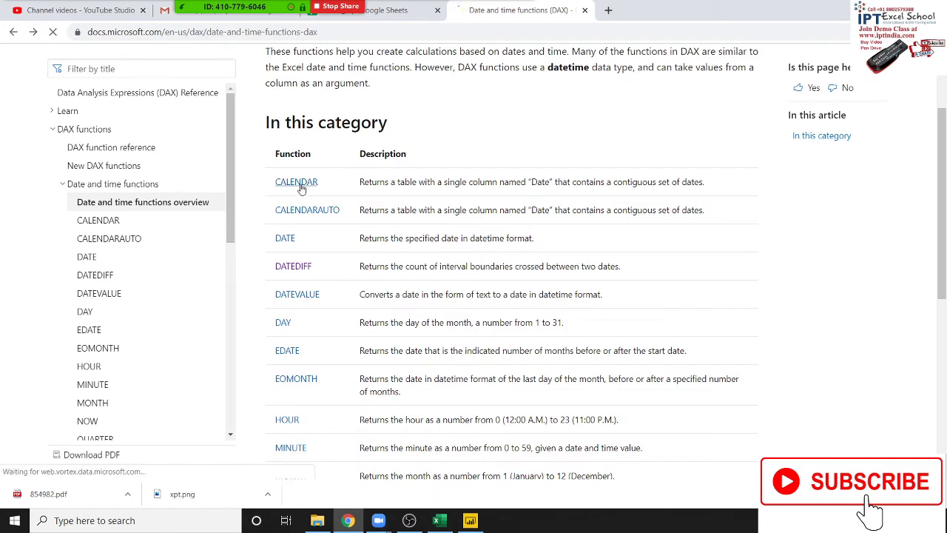
# Highlight the DATE (2005, 1, 1) start argument in the CALENDAR example, then return to Power BI
pyautogui.scroll(-3, 392, 216)
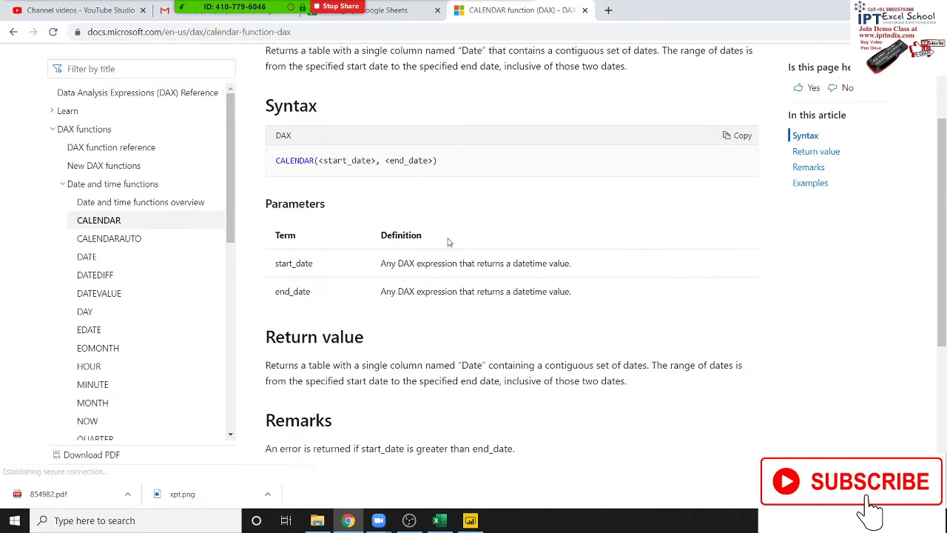
pyautogui.scroll(-2, 447, 242)
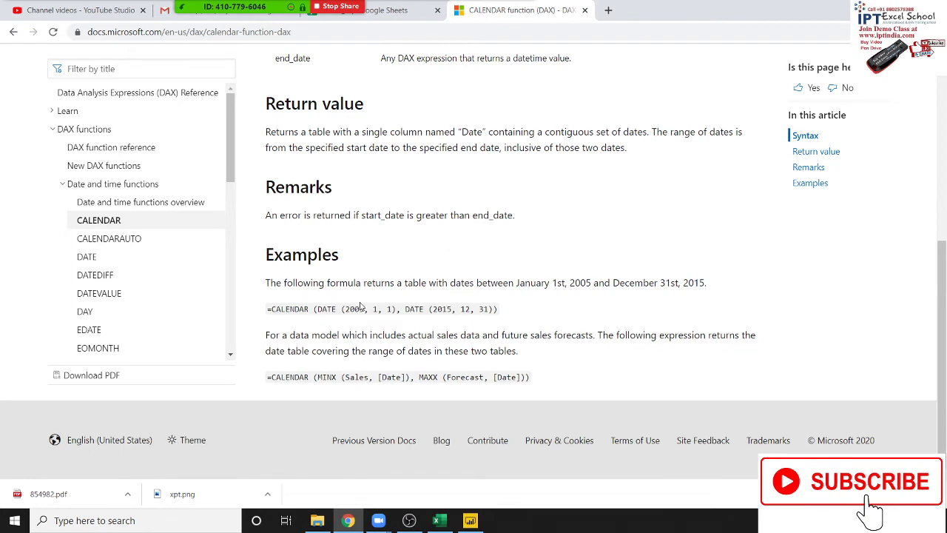
pyautogui.moveTo(322, 311); pyautogui.dragTo(397, 309)
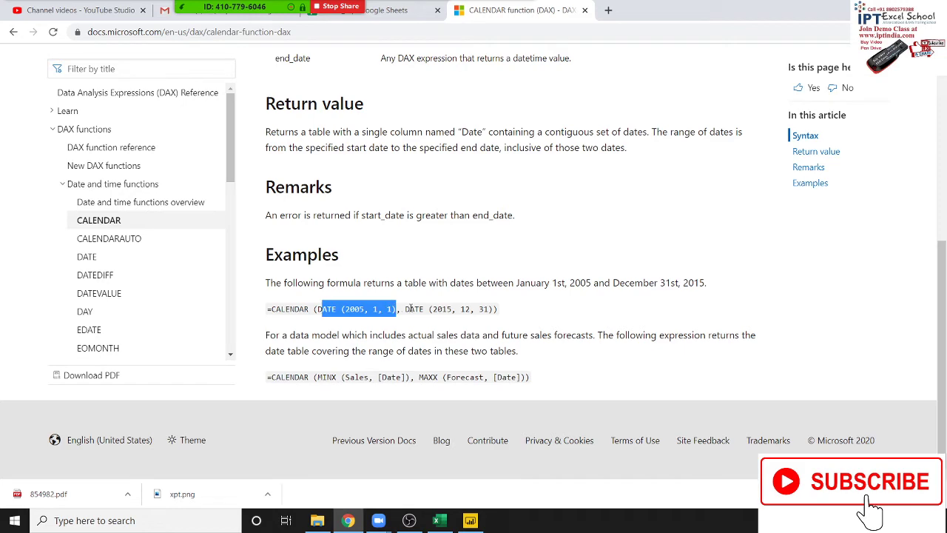
pyautogui.hotkey('alt', 'Tab')
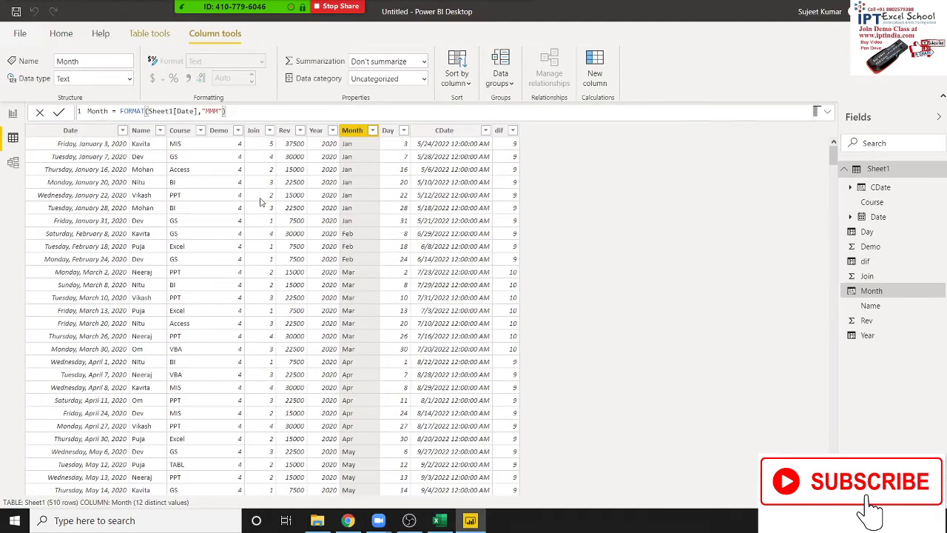
# Add a new Sheet1 column named CL with the formula CALENDAR()
pyautogui.click(604, 77)
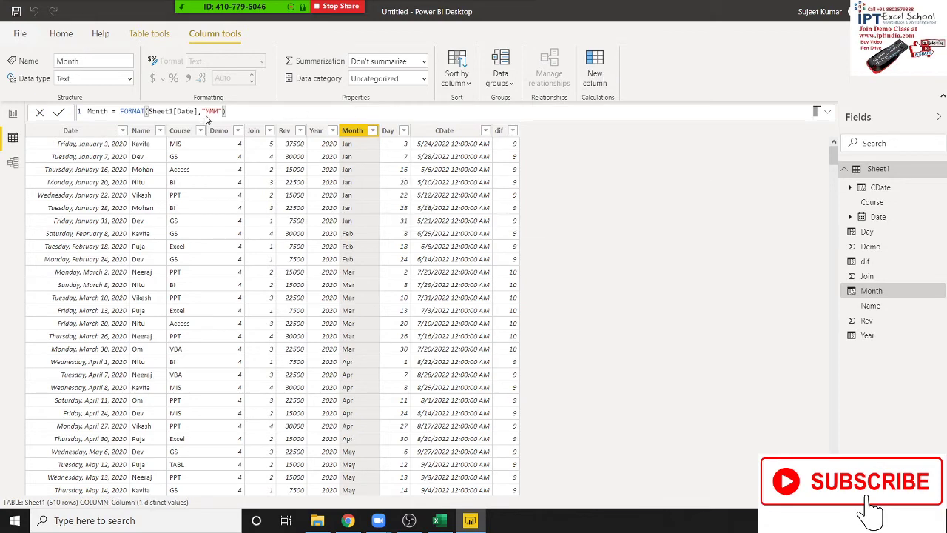
pyautogui.doubleClick(99, 111)
pyautogui.write('Cl')
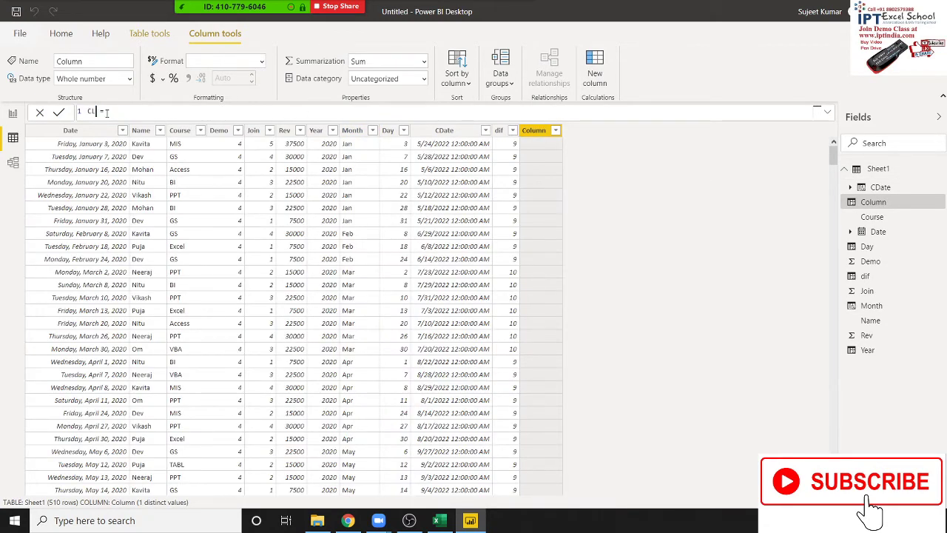
pyautogui.write('CL')
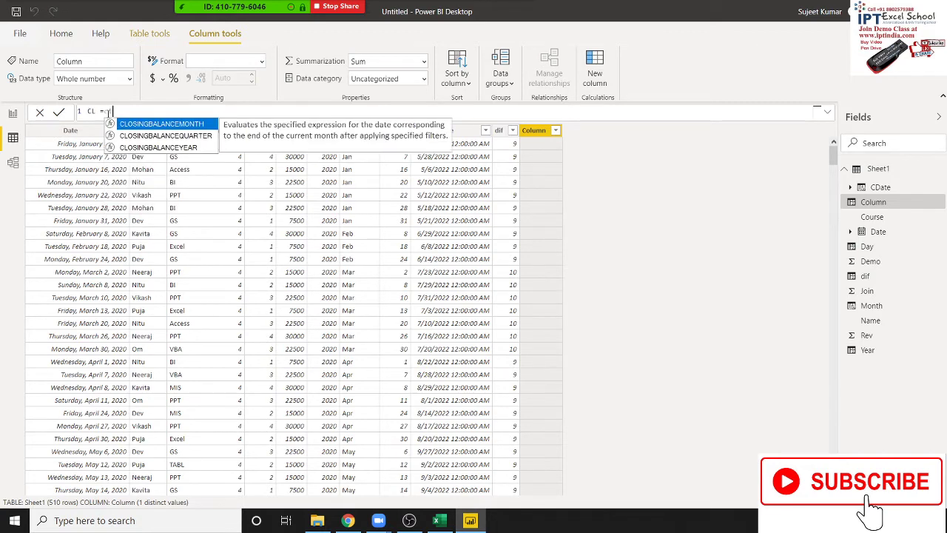
pyautogui.press('BackSpace')
pyautogui.write('a')
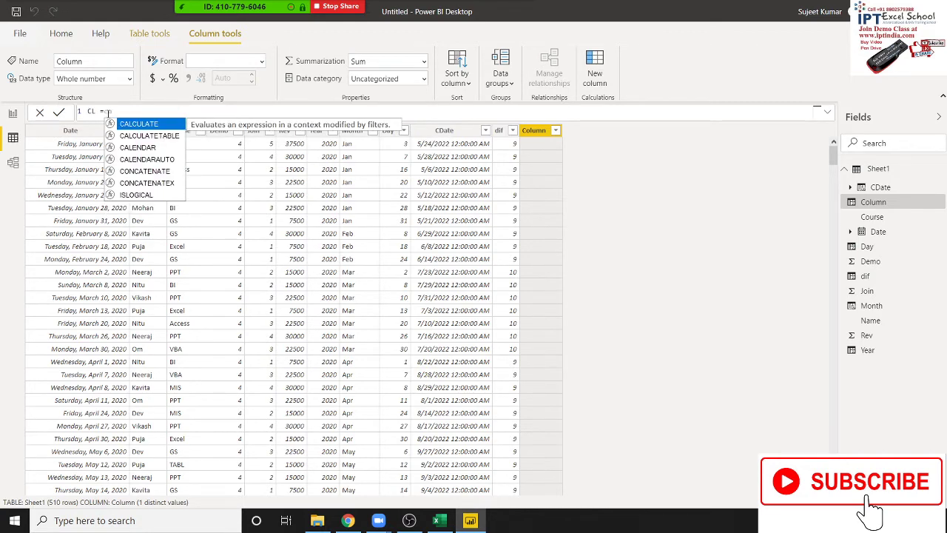
pyautogui.press('Down')
pyautogui.press('Down')
pyautogui.press('Tab')
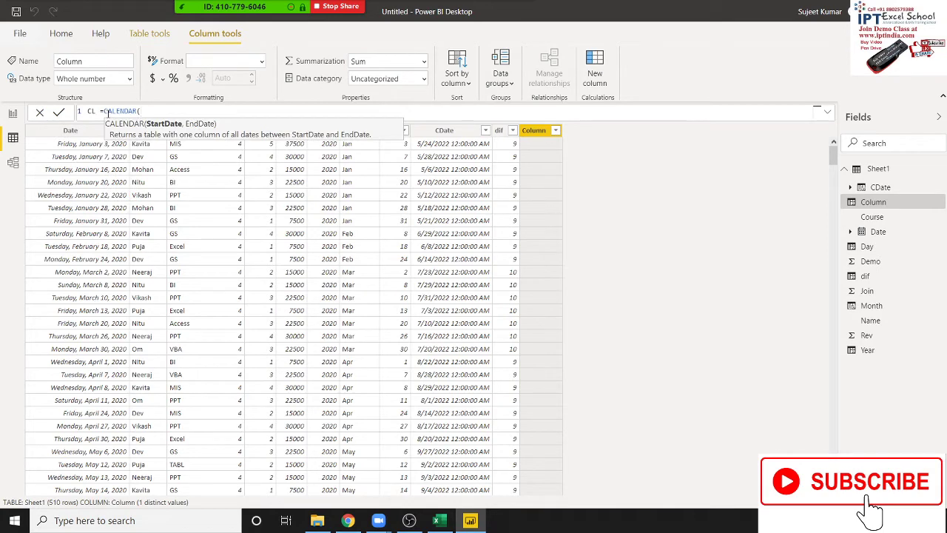
pyautogui.write(')')
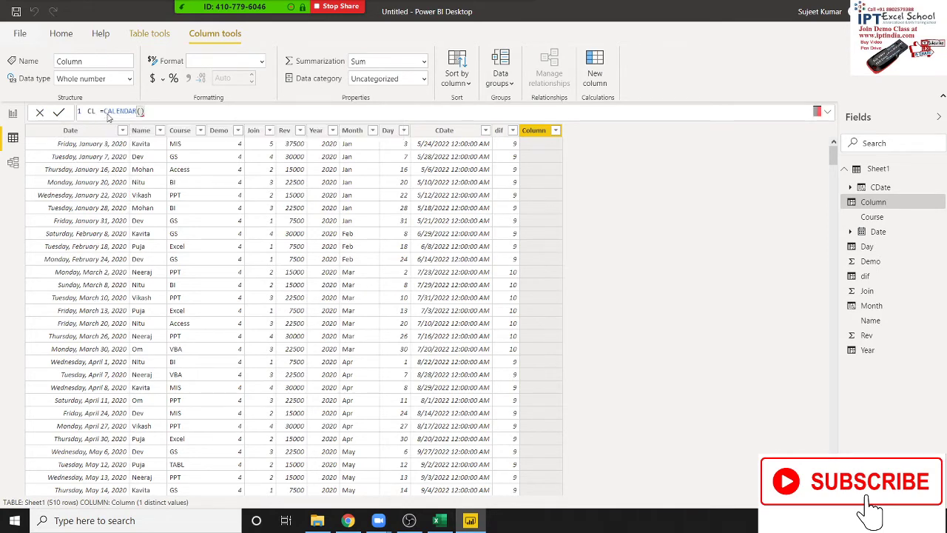
pyautogui.press('Return')
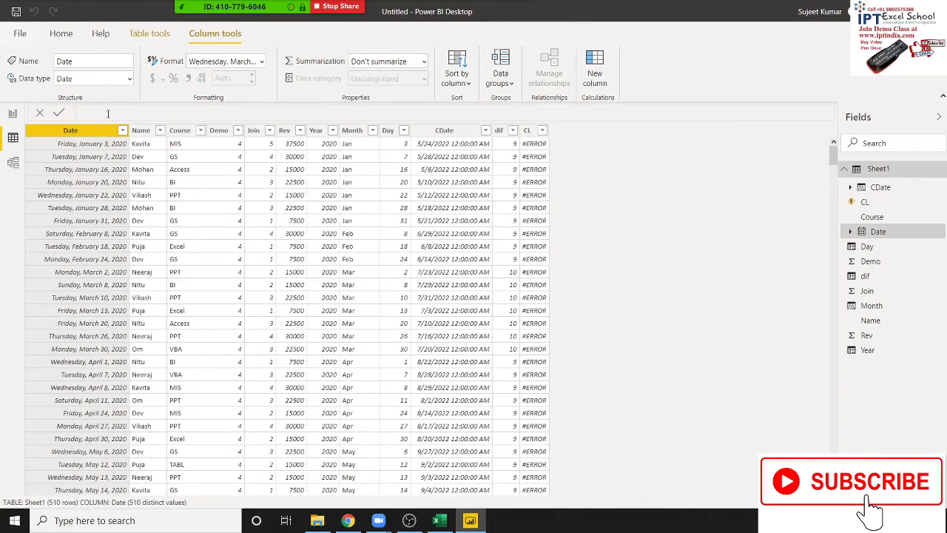
# Give CALENDAR the single argument Sheet1[CDate].[Date] and commit the CL formula
pyautogui.click(529, 160)
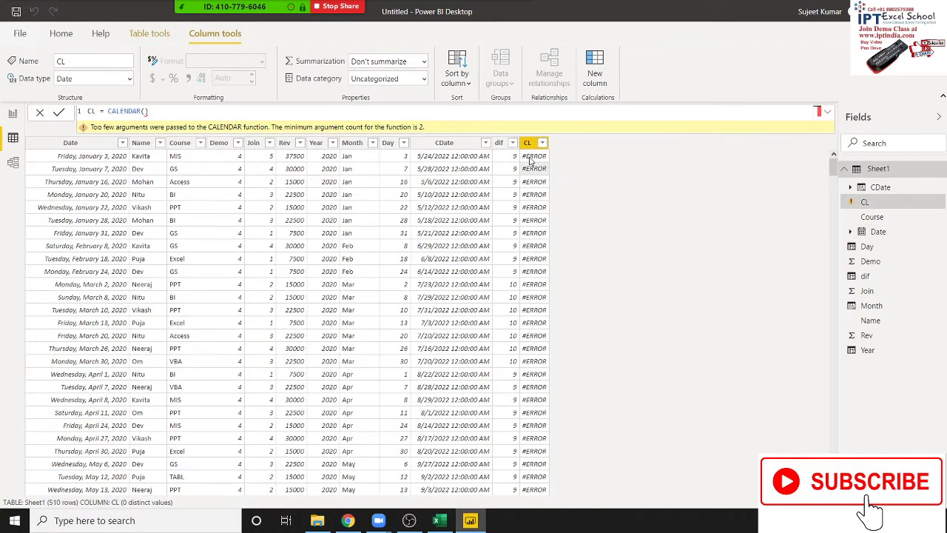
pyautogui.click(144, 111)
pyautogui.write('date')
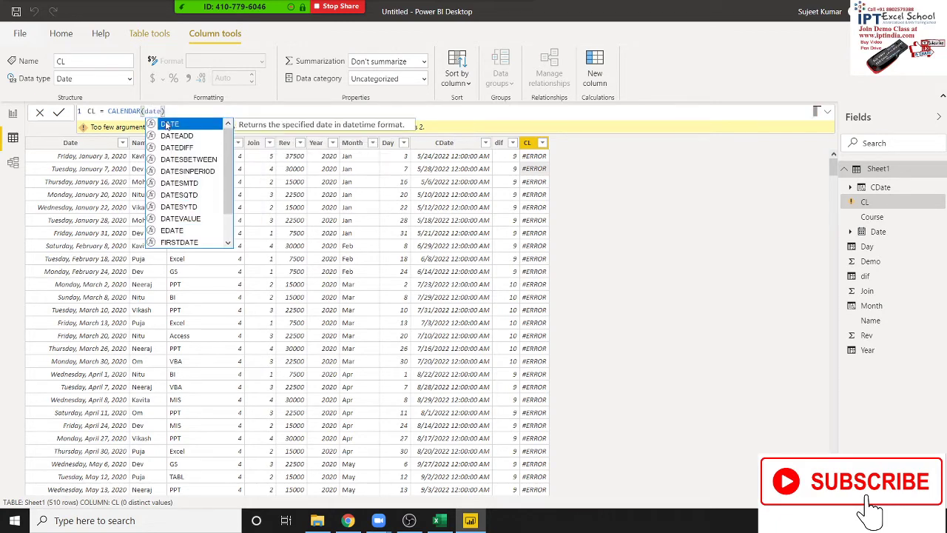
pyautogui.click(167, 125)
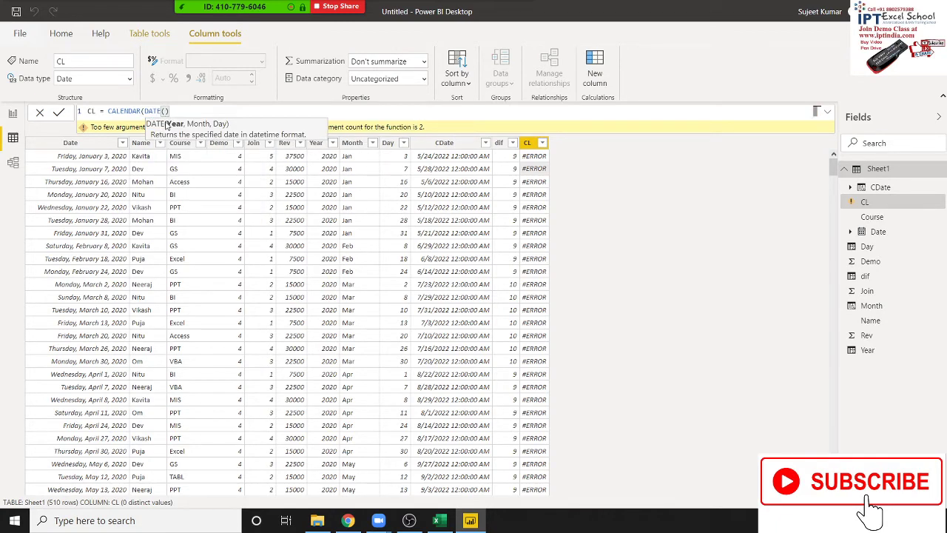
pyautogui.press('BackSpace')
pyautogui.press('BackSpace')
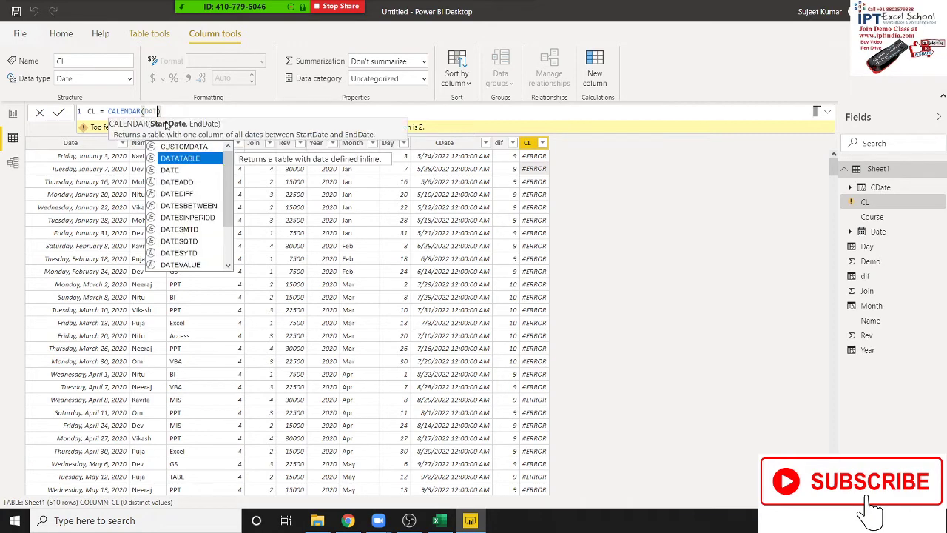
pyautogui.press('BackSpace')
pyautogui.press('BackSpace')
pyautogui.press('BackSpace')
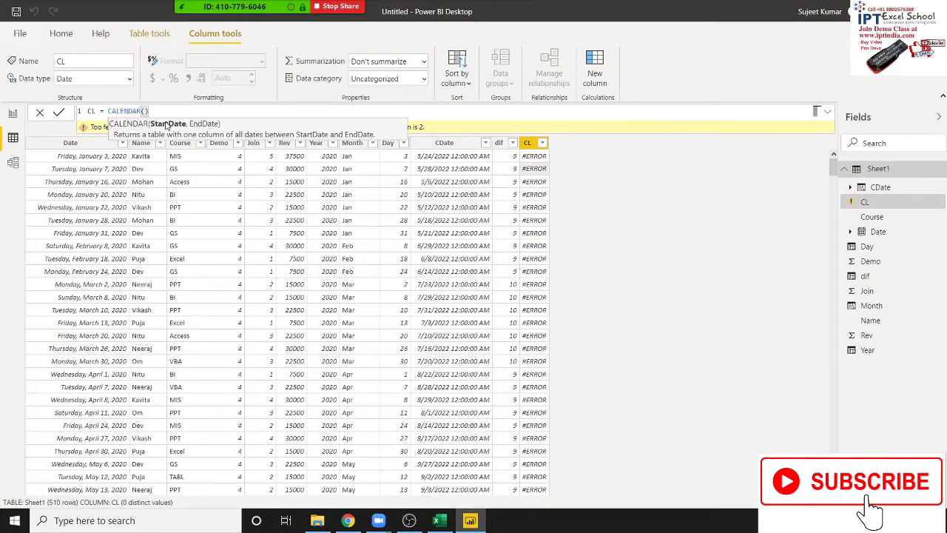
pyautogui.write('sh')
pyautogui.press('Down')
pyautogui.press('Tab')
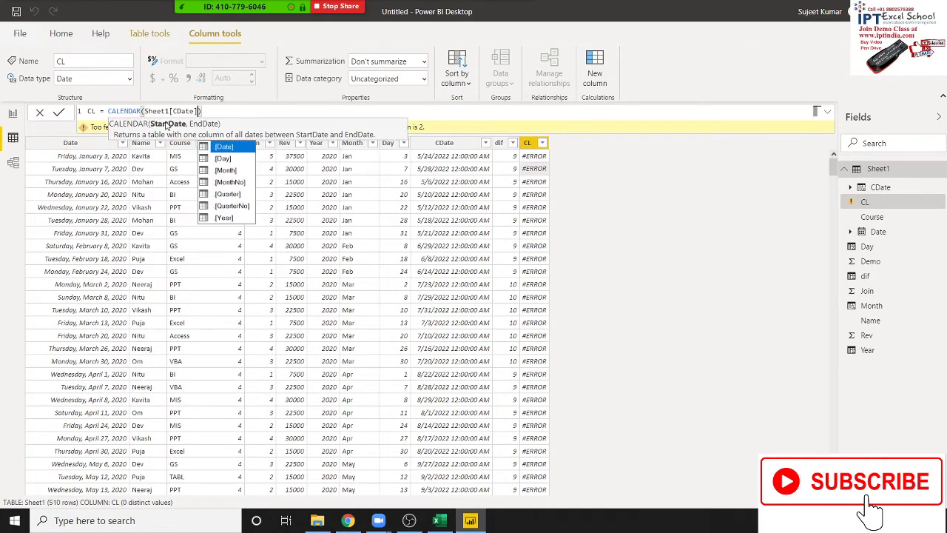
pyautogui.press('Tab')
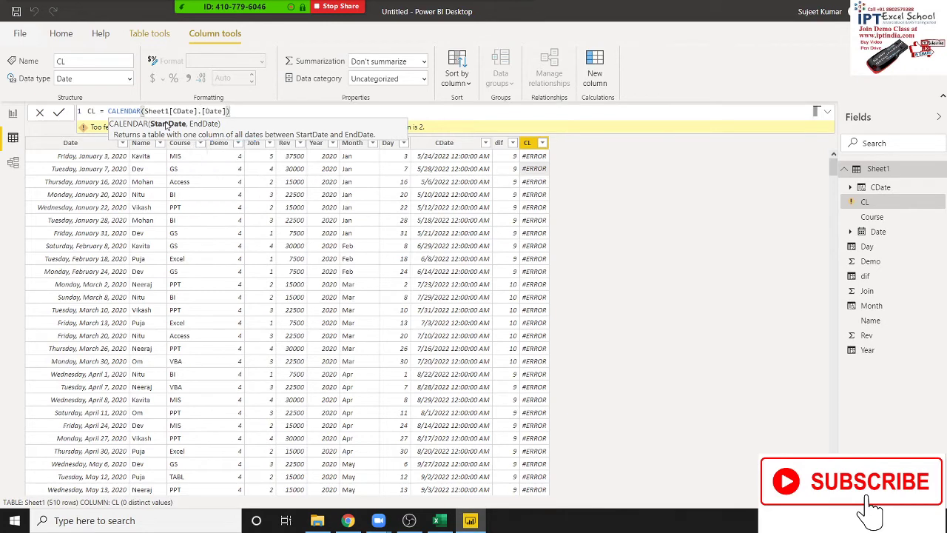
pyautogui.press('Return')
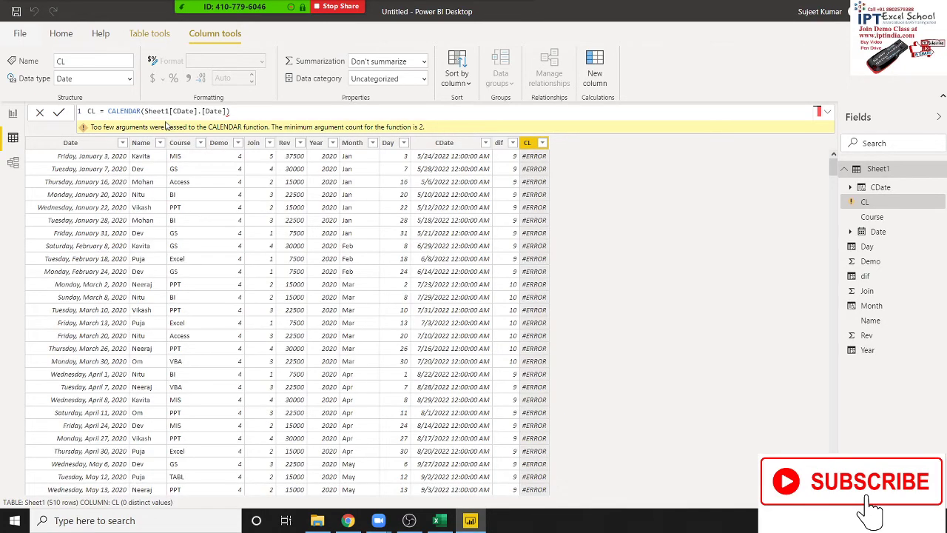
pyautogui.hotkey('alt', 'Tab')
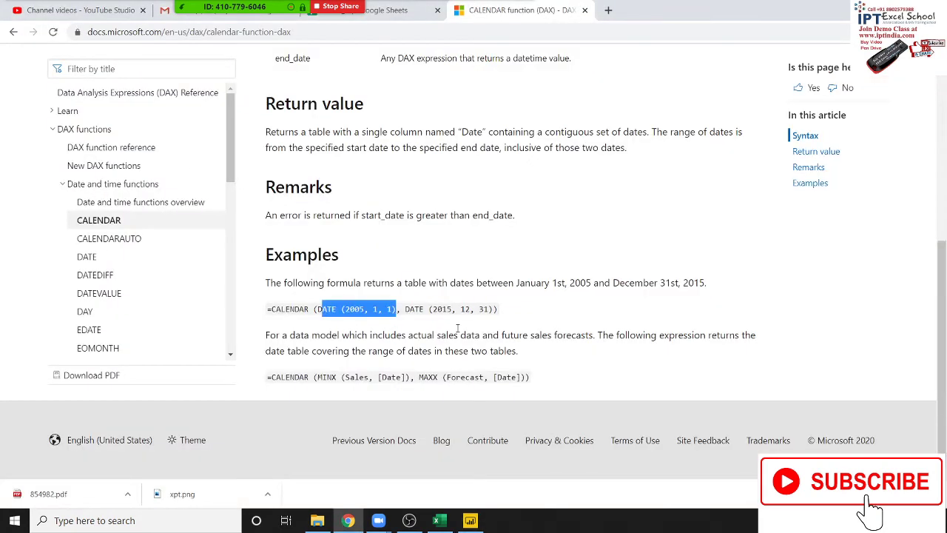
# Review the MAXX end-date argument in the CALENDAR page's second example
pyautogui.click(350, 329)
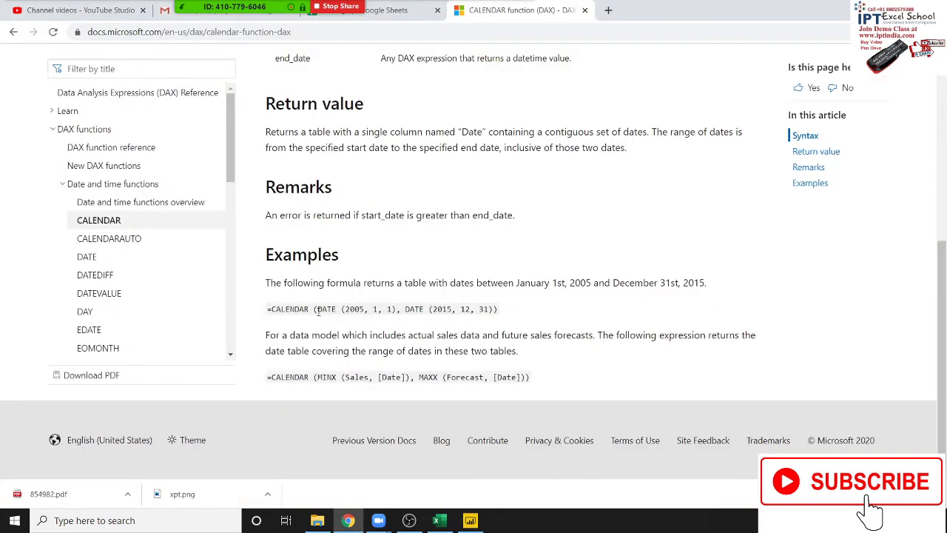
pyautogui.scroll(1, 335, 330)
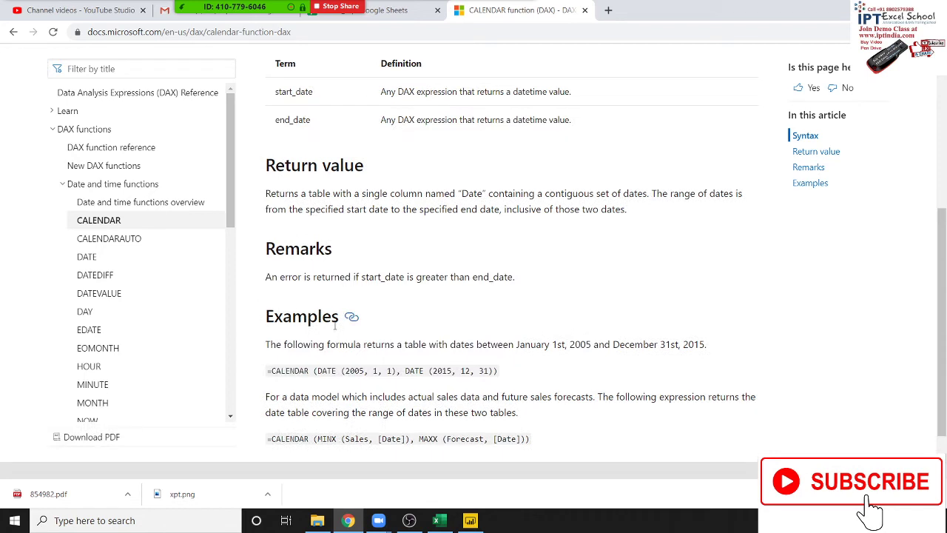
pyautogui.scroll(-1, 334, 325)
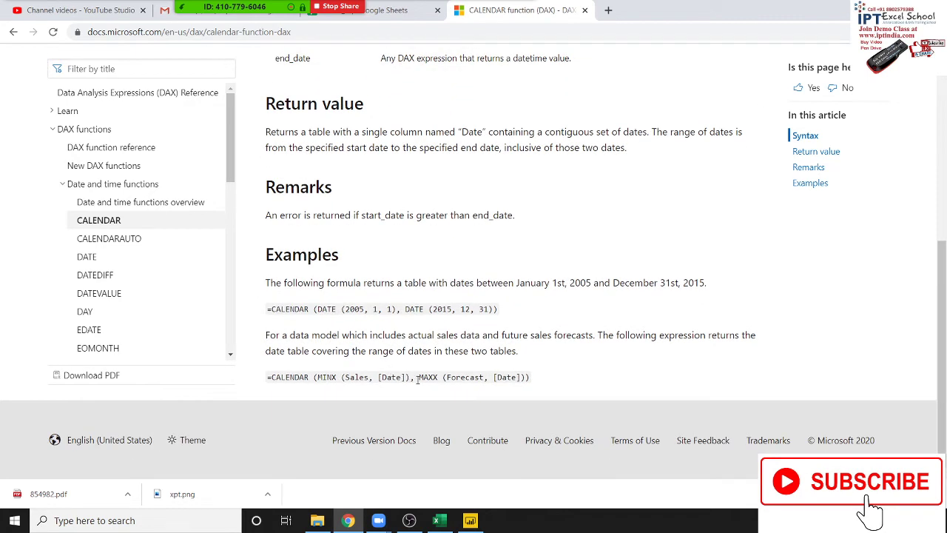
pyautogui.moveTo(317, 378); pyautogui.dragTo(536, 378)
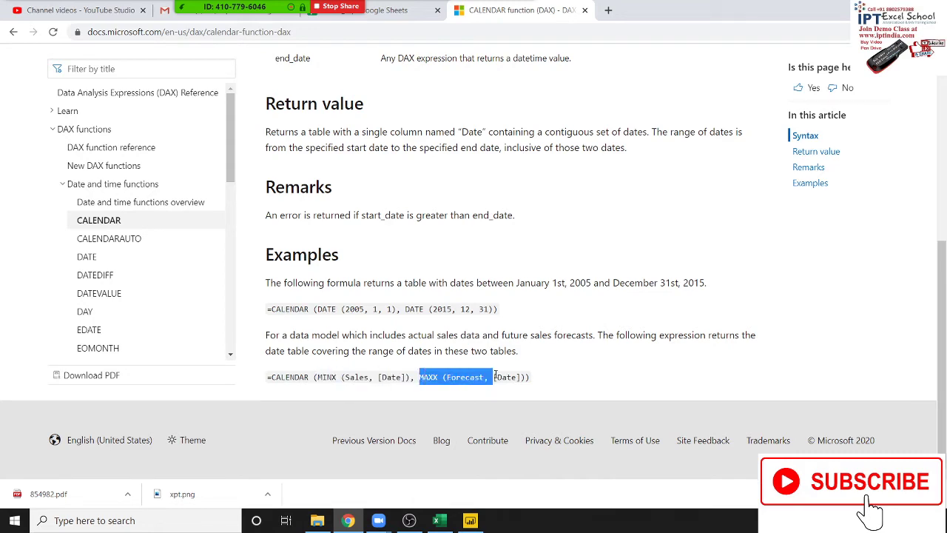
pyautogui.click(522, 376)
pyautogui.hotkey('alt', 'Tab')
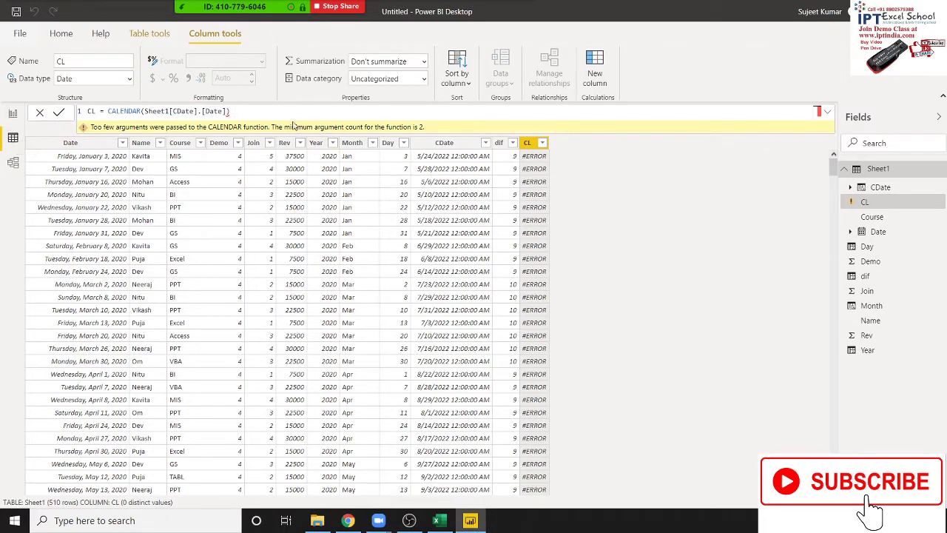
pyautogui.hotkey('alt', 'Tab')
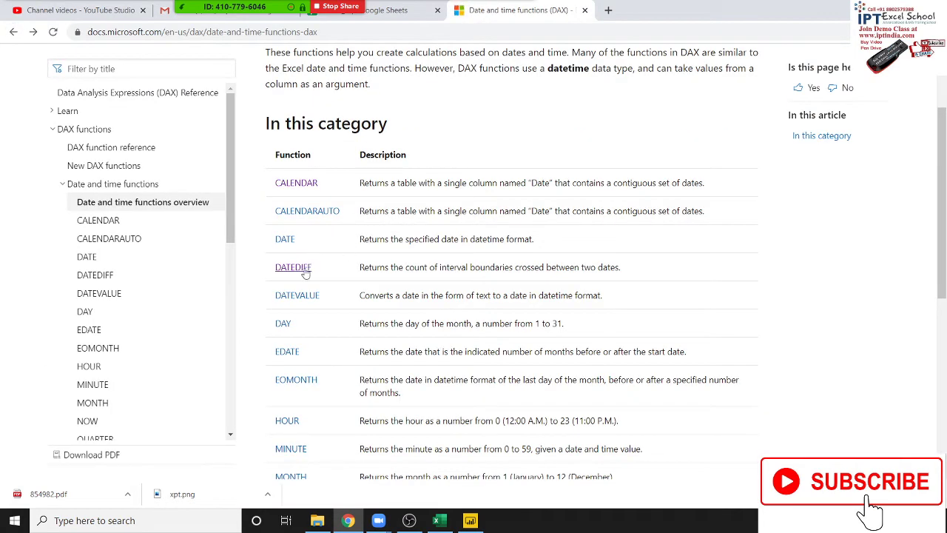
# Open the DATEDIFF page and highlight the Calendar[Date] argument in its example
pyautogui.click(293, 267)
pyautogui.scroll(-5, 455, 321)
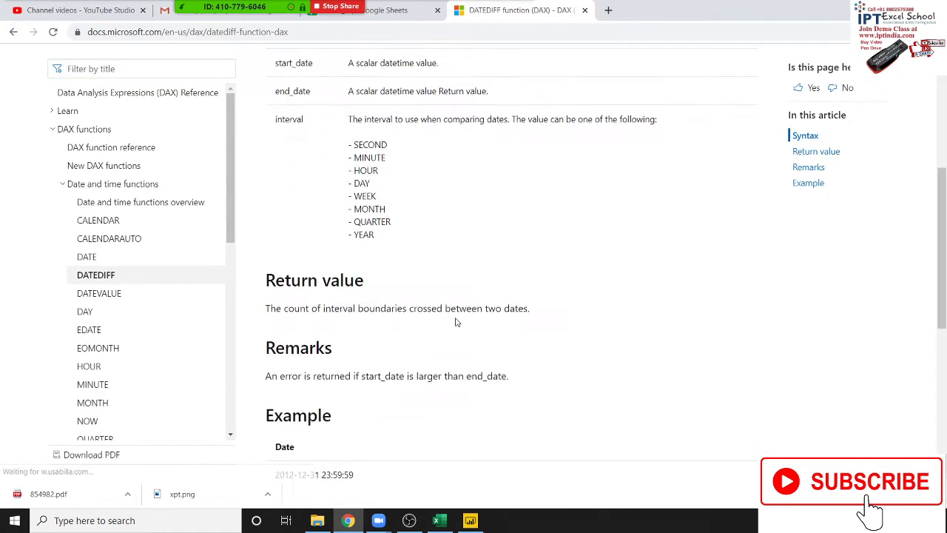
pyautogui.scroll(-3, 456, 322)
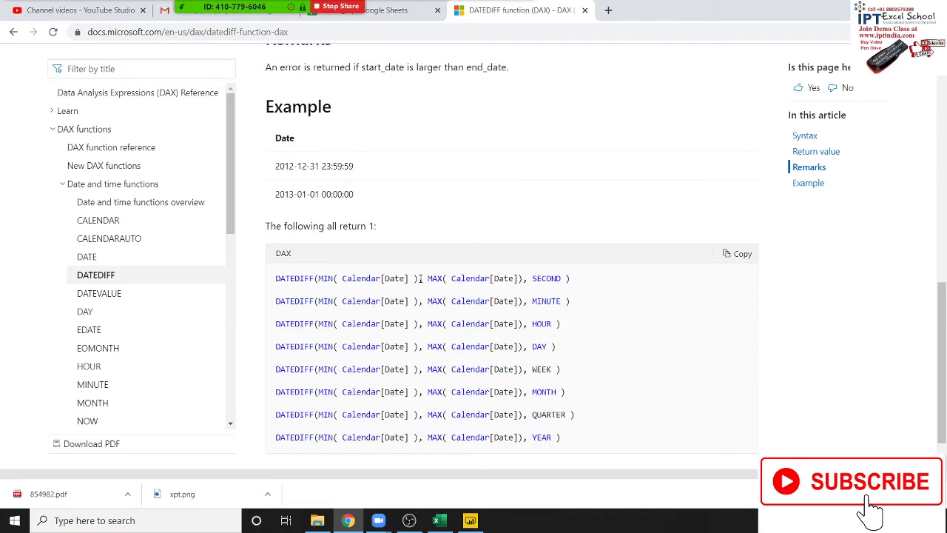
pyautogui.moveTo(421, 278); pyautogui.dragTo(330, 278)
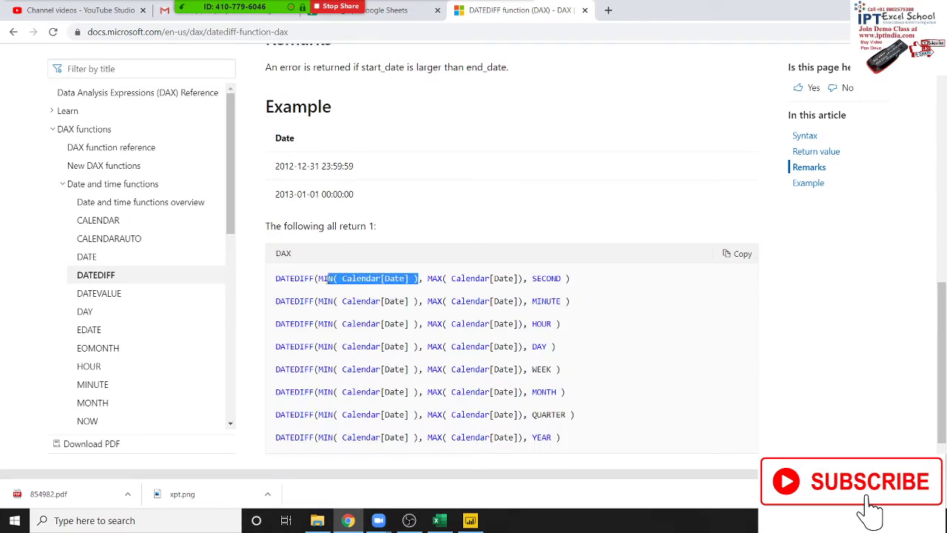
pyautogui.click(355, 299)
pyautogui.doubleClick(355, 280)
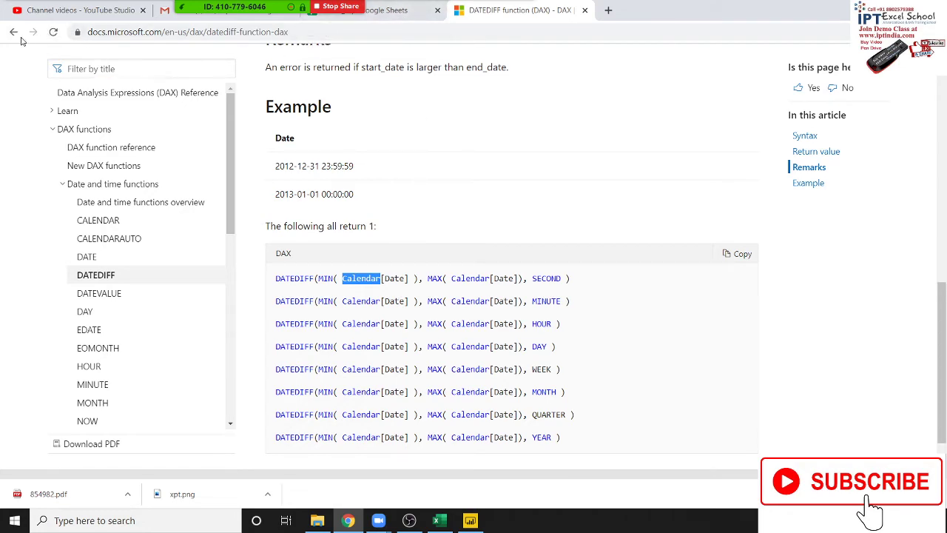
# Start rewriting CL's CALENDAR with MIN(Sheet1[Date]) as the start date
pyautogui.click(14, 31)
pyautogui.hotkey('alt', 'Tab')
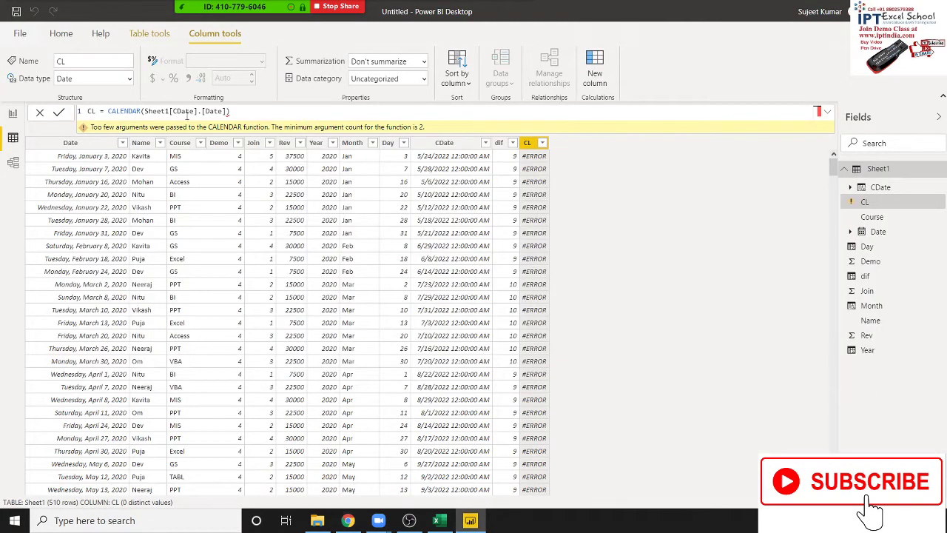
pyautogui.moveTo(244, 110); pyautogui.dragTo(108, 110)
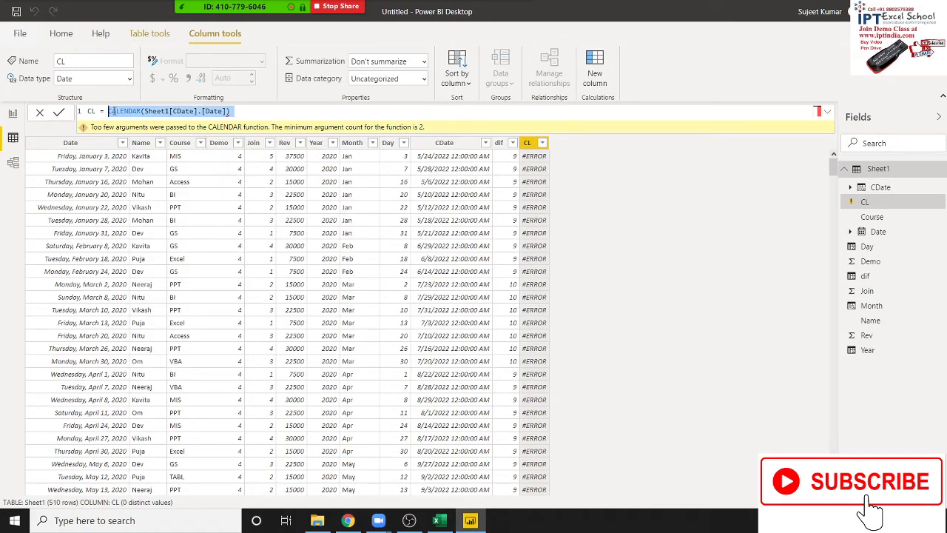
pyautogui.press('End')
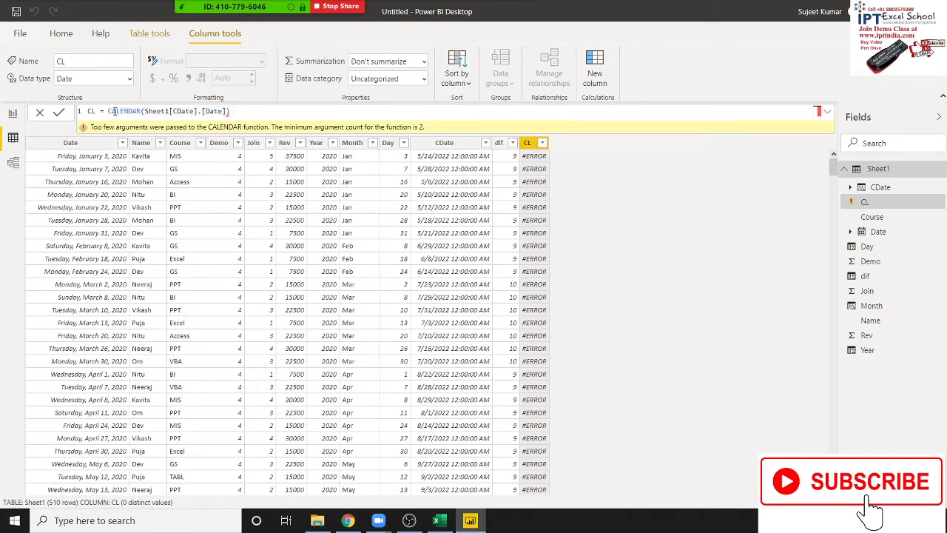
pyautogui.press('BackSpace')
pyautogui.press('BackSpace')
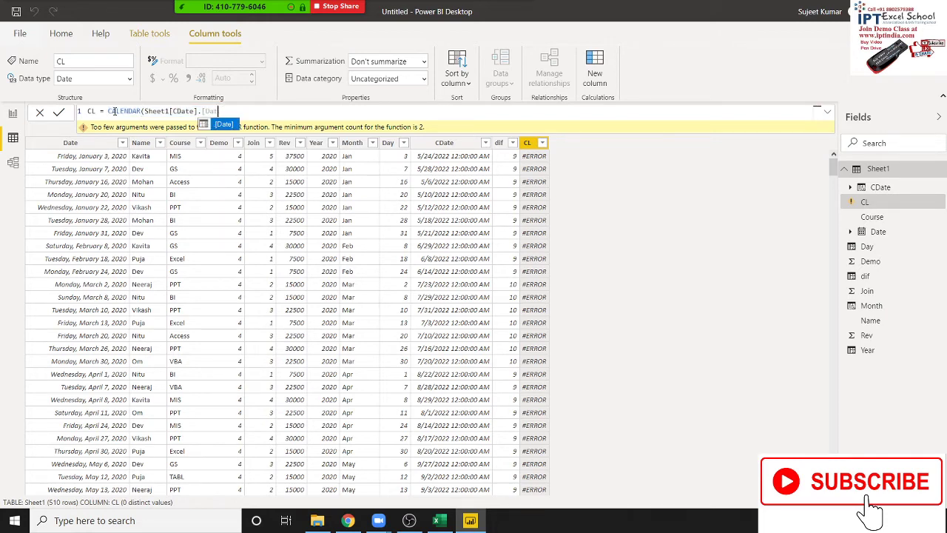
pyautogui.press('BackSpace')
pyautogui.press('BackSpace')
pyautogui.press('BackSpace')
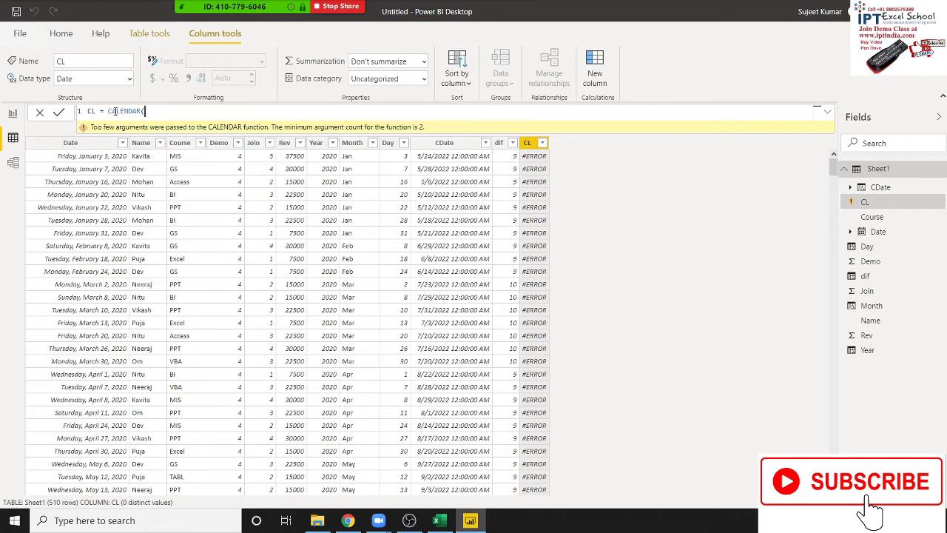
pyautogui.write('min')
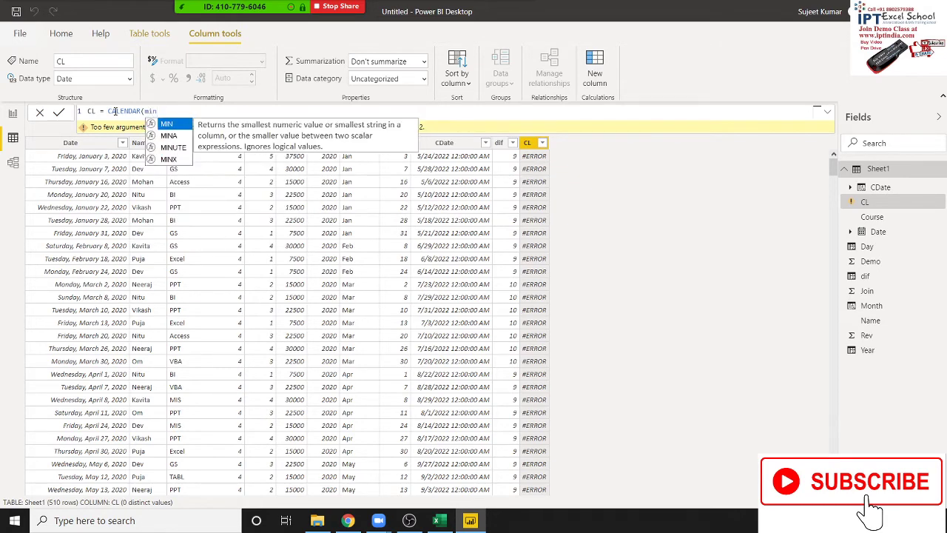
pyautogui.press('Tab')
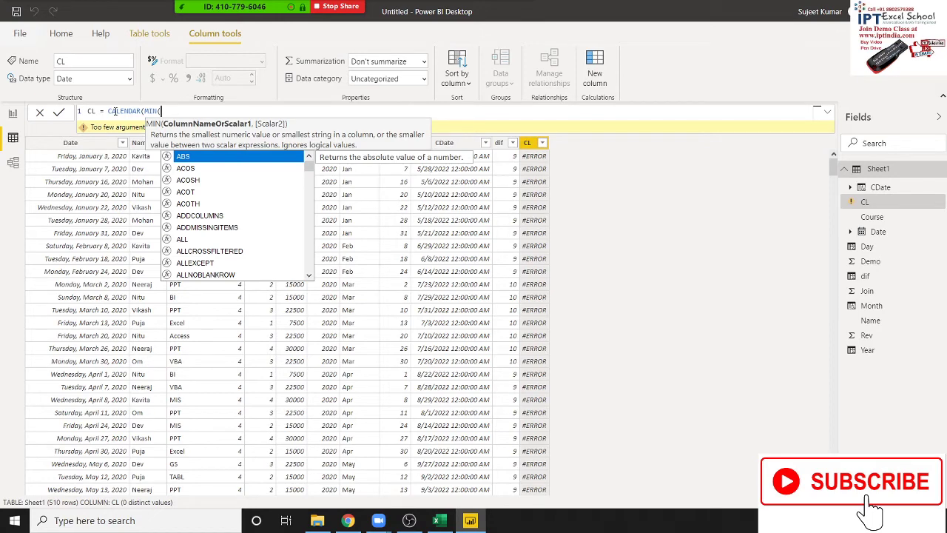
pyautogui.write('sh')
pyautogui.press('Down')
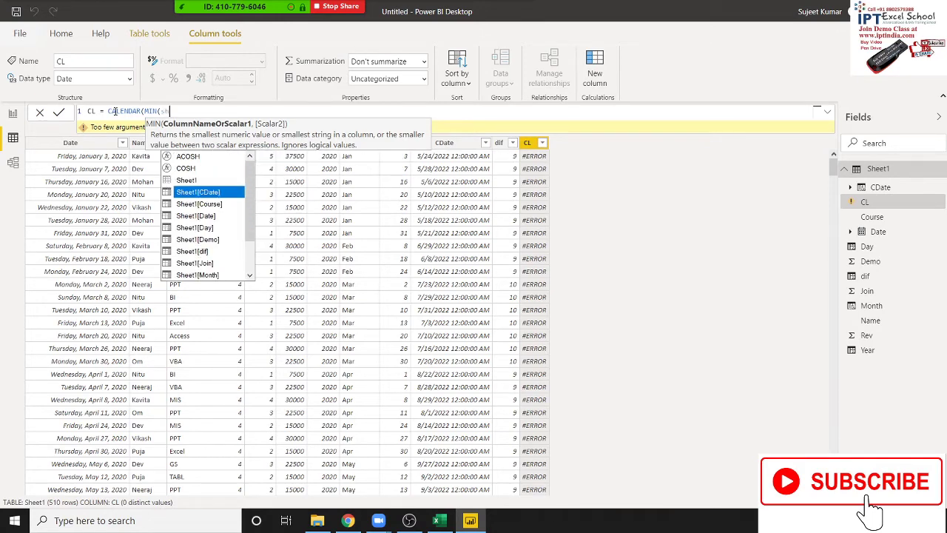
pyautogui.press('Down')
pyautogui.press('Down')
pyautogui.press('Tab')
# Add MAX(Sheet1[Date]) as the end date and commit the CL formula
pyautogui.write(')')
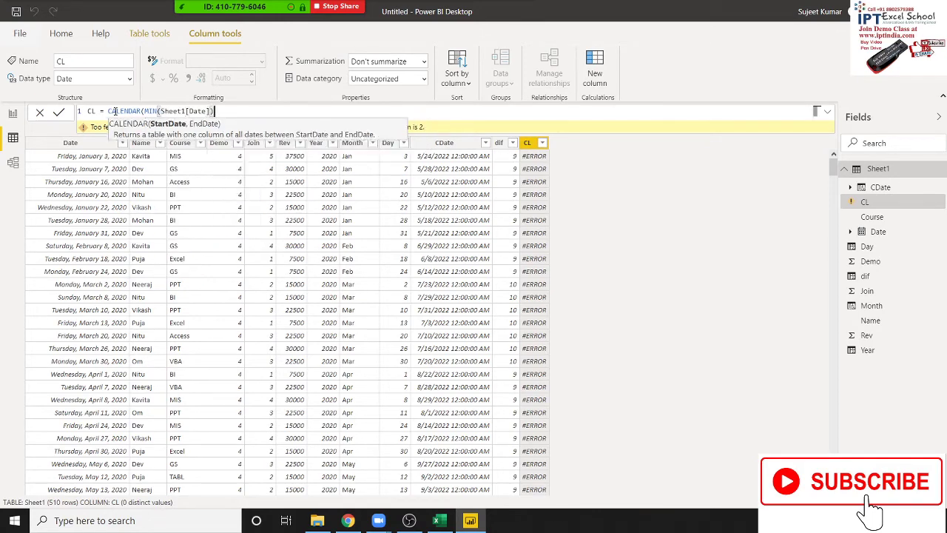
pyautogui.write(',')
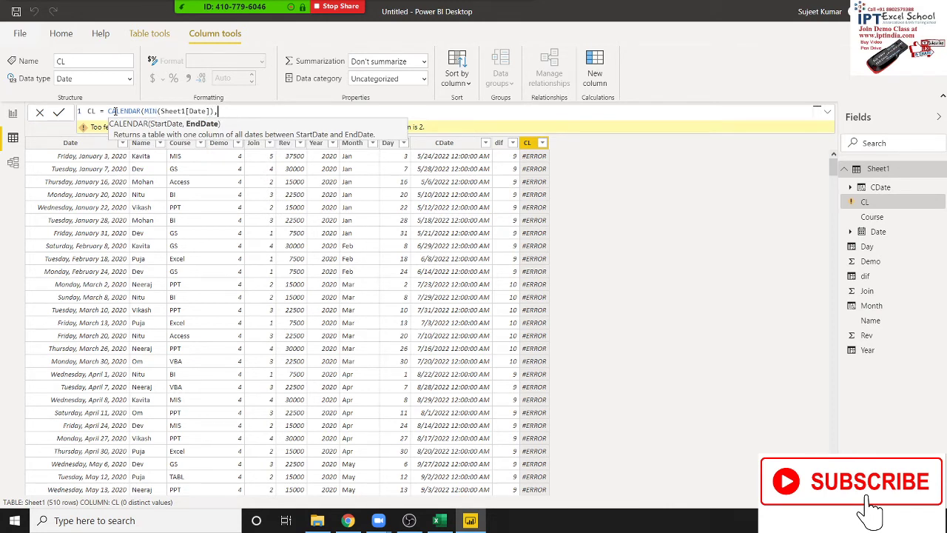
pyautogui.write('ma')
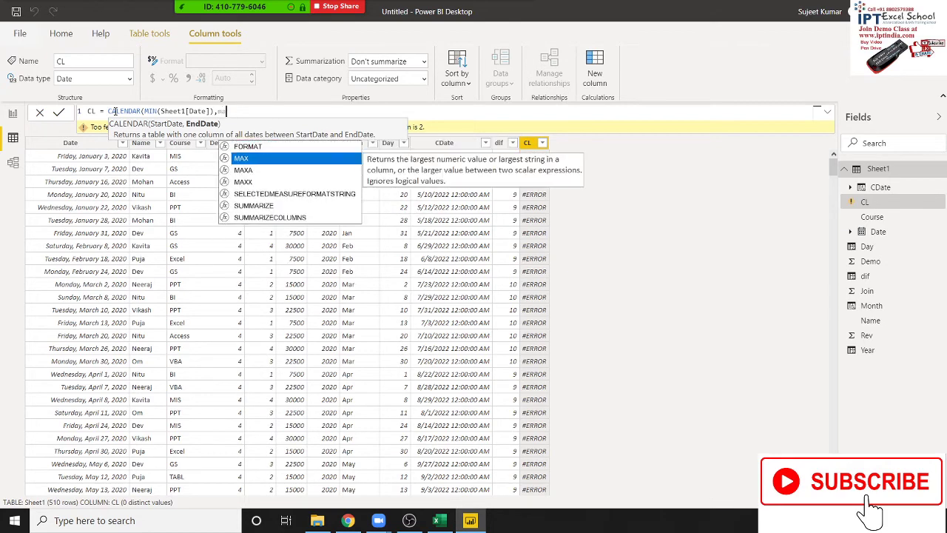
pyautogui.write('x')
pyautogui.press('Tab')
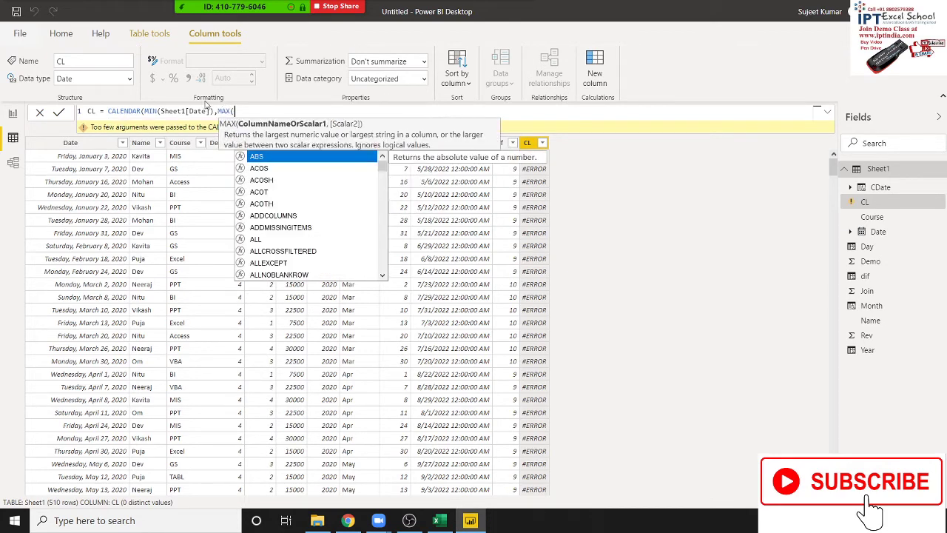
pyautogui.write('s')
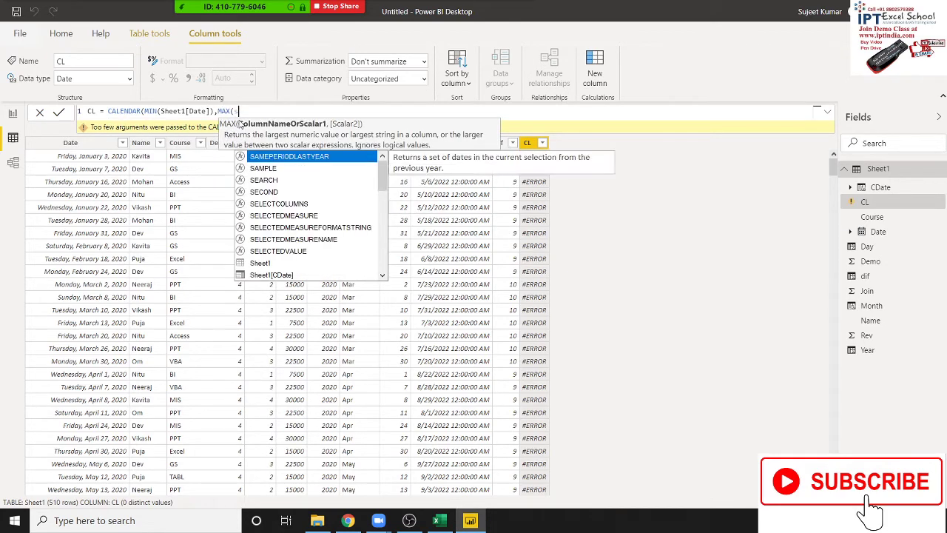
pyautogui.write('h')
pyautogui.press('Down')
pyautogui.press('Down')
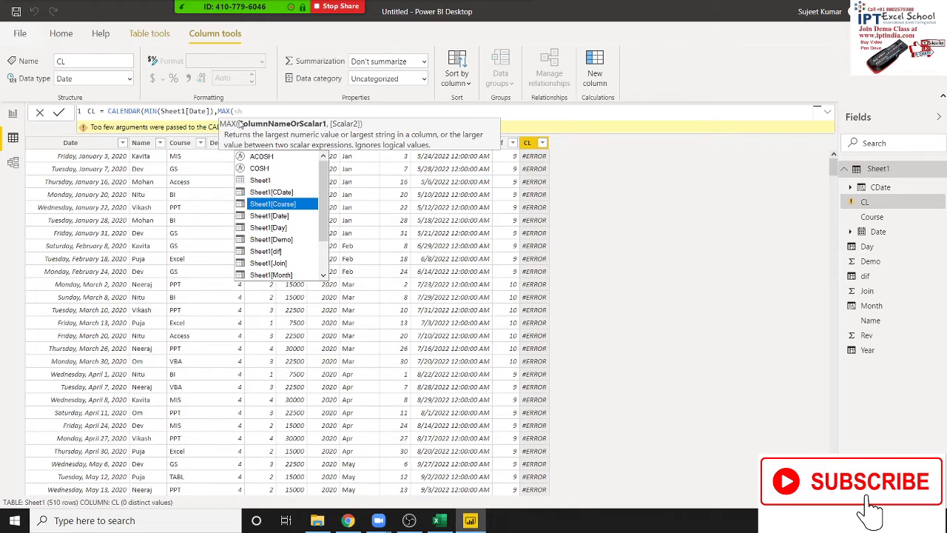
pyautogui.press('Down')
pyautogui.press('Tab')
pyautogui.write(')')
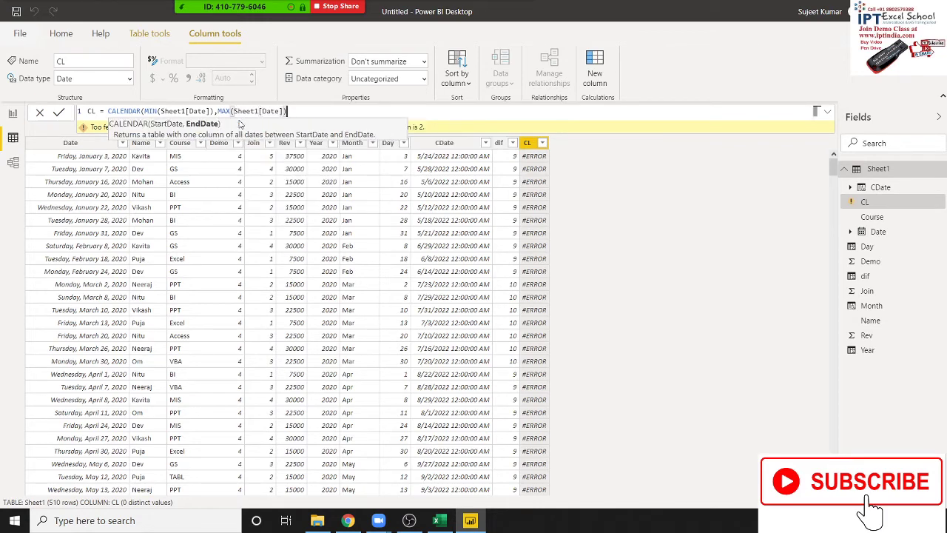
pyautogui.write('))')
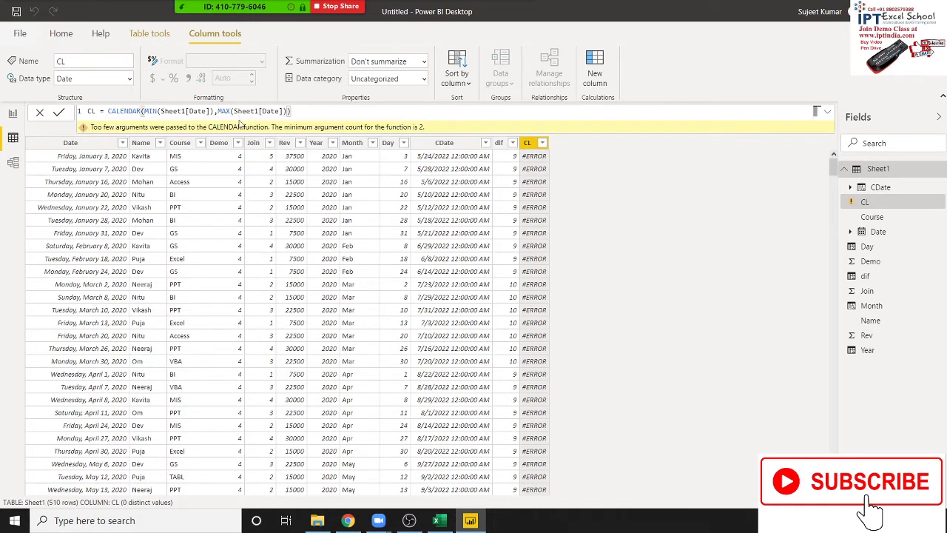
pyautogui.press('Return')
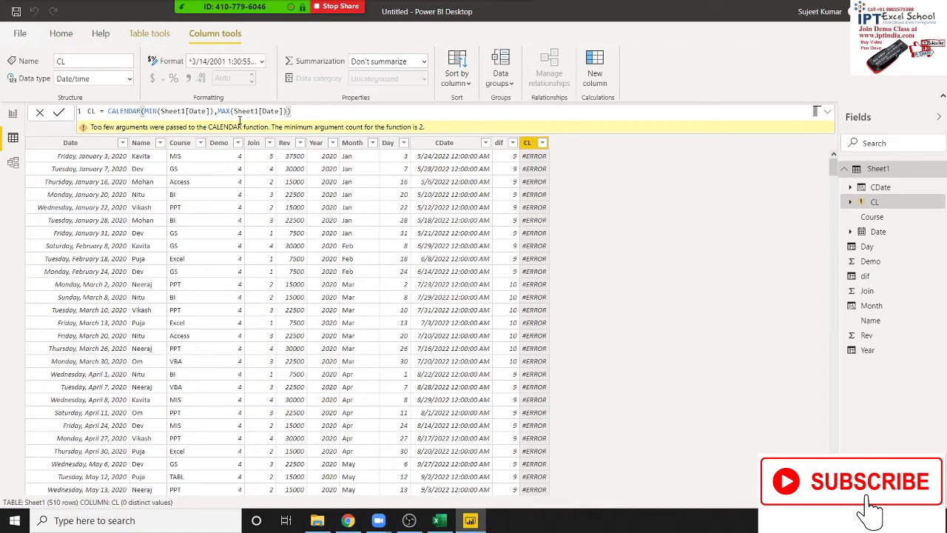
# Compare with the Year column's formula, then delete the erroring CL column
pyautogui.click(317, 115)
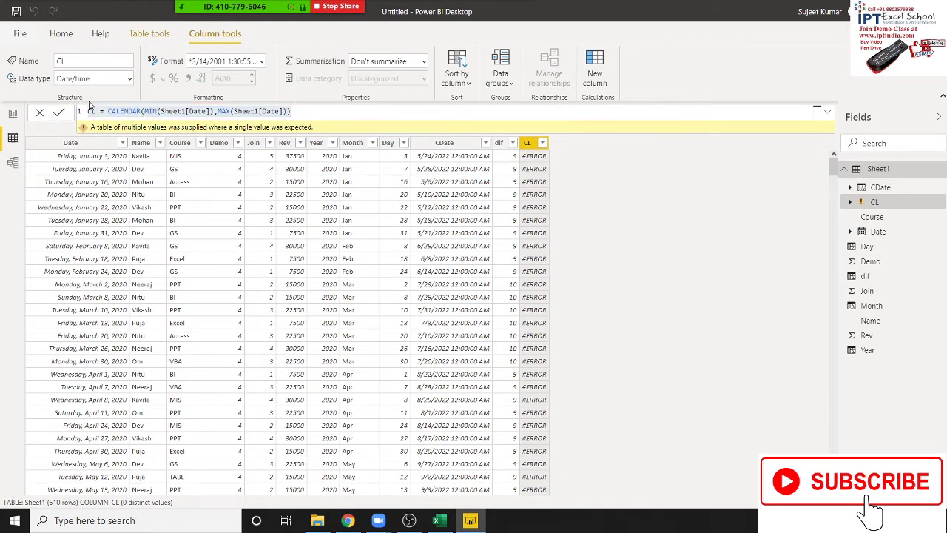
pyautogui.click(319, 157)
pyautogui.click(527, 131)
pyautogui.rightClick(527, 140)
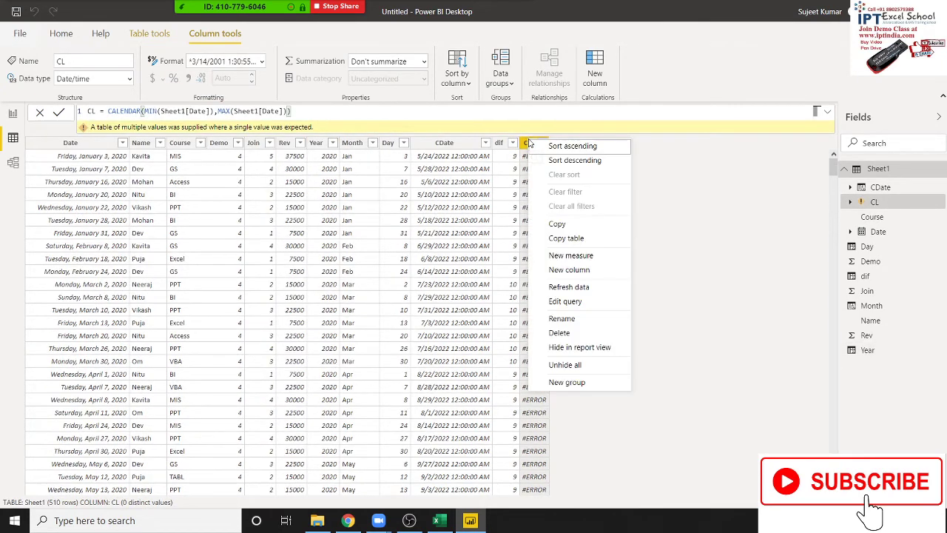
pyautogui.click(594, 333)
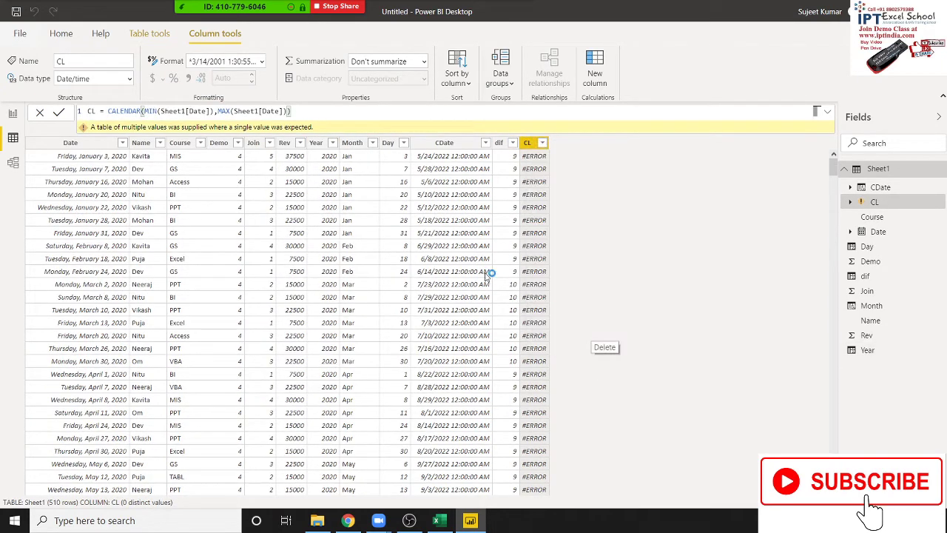
pyautogui.click(532, 284)
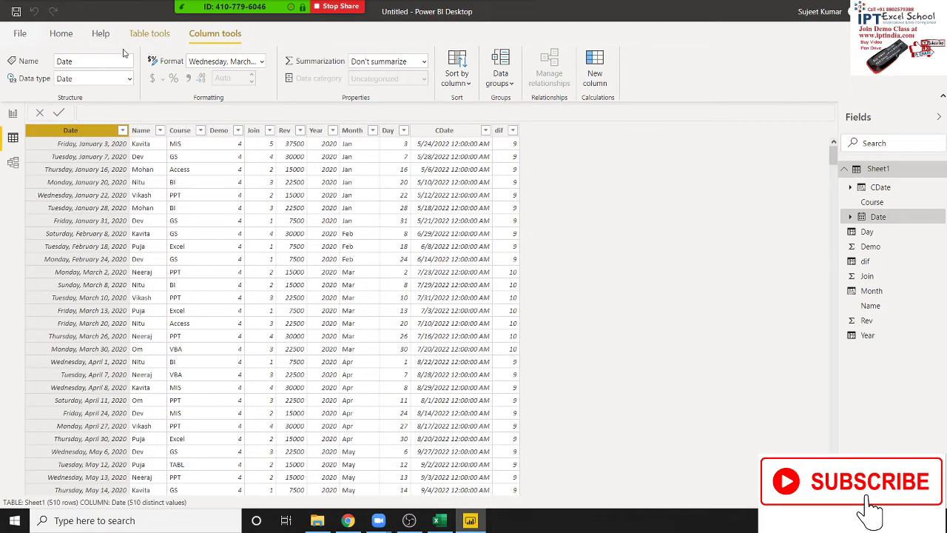
# Look over the Mark as date table options in Table tools, then dismiss them
pyautogui.click(147, 35)
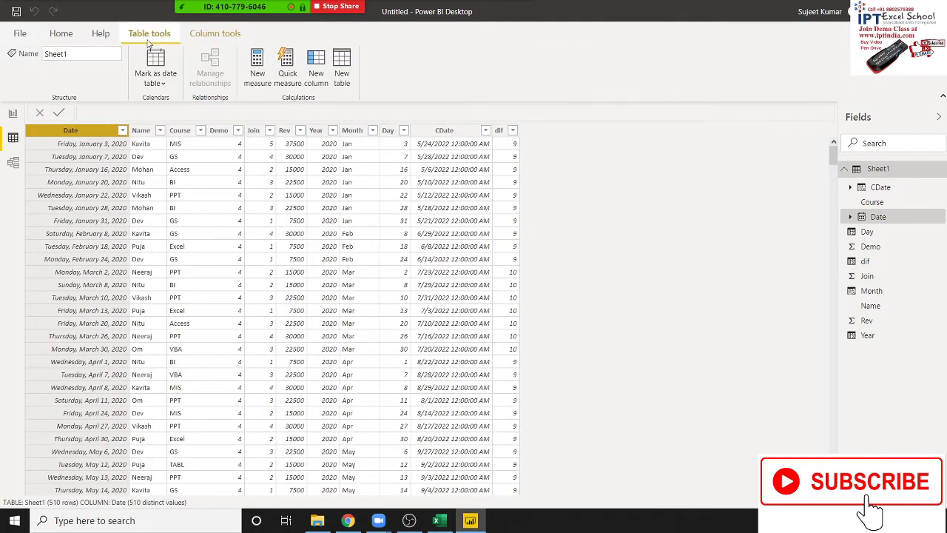
pyautogui.click(158, 81)
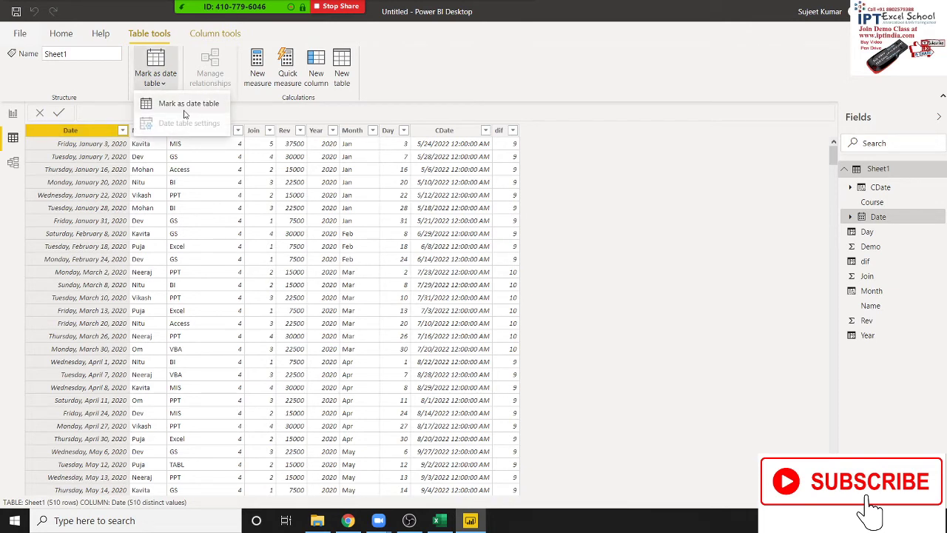
pyautogui.click(429, 89)
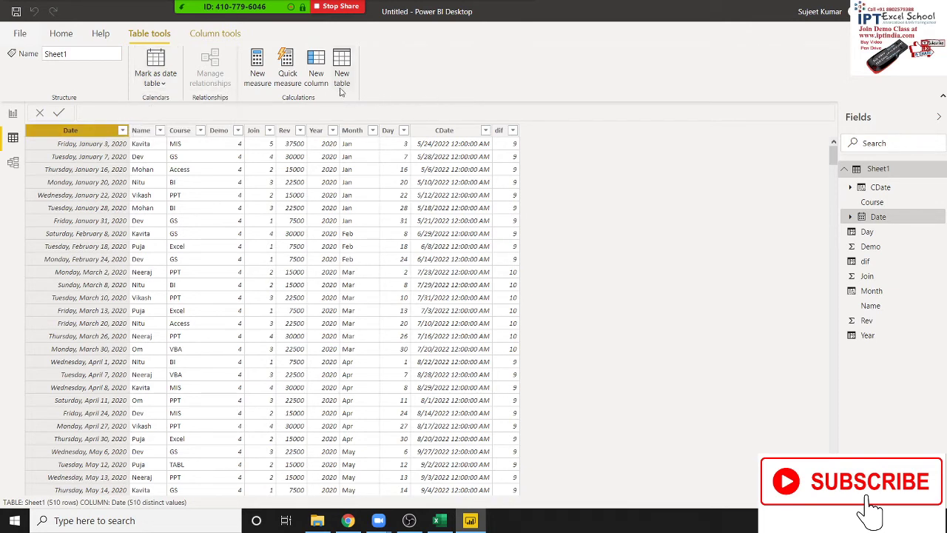
# Create a calculated table Date = CALENDAR(DATE(2020,1,1),DATE(2020,1,31))
pyautogui.click(342, 88)
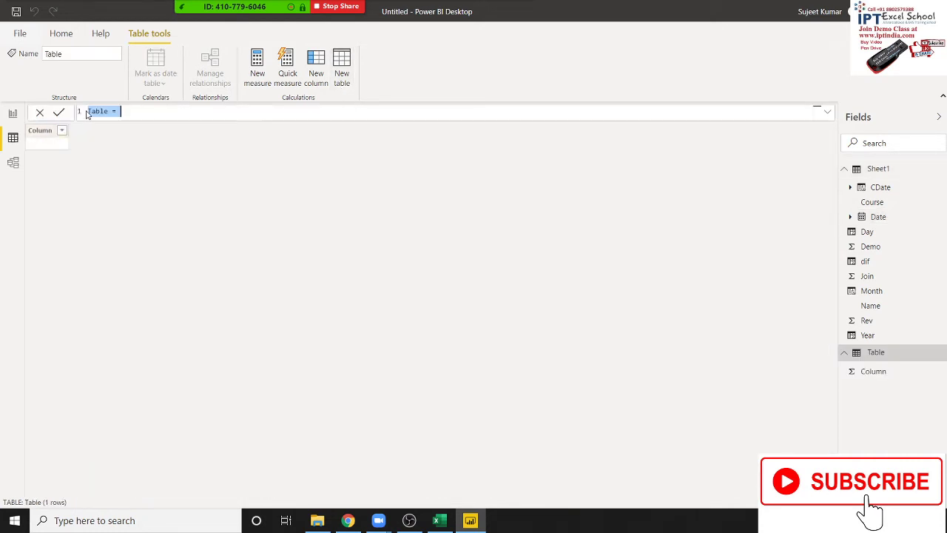
pyautogui.doubleClick(103, 112)
pyautogui.write('Da')
pyautogui.write('te = ')
pyautogui.write('ca')
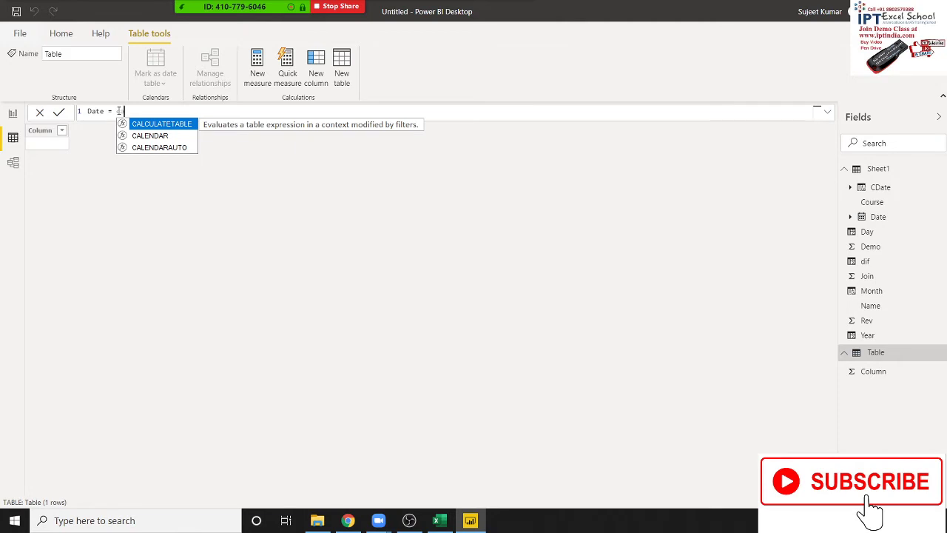
pyautogui.press('Down')
pyautogui.press('Tab')
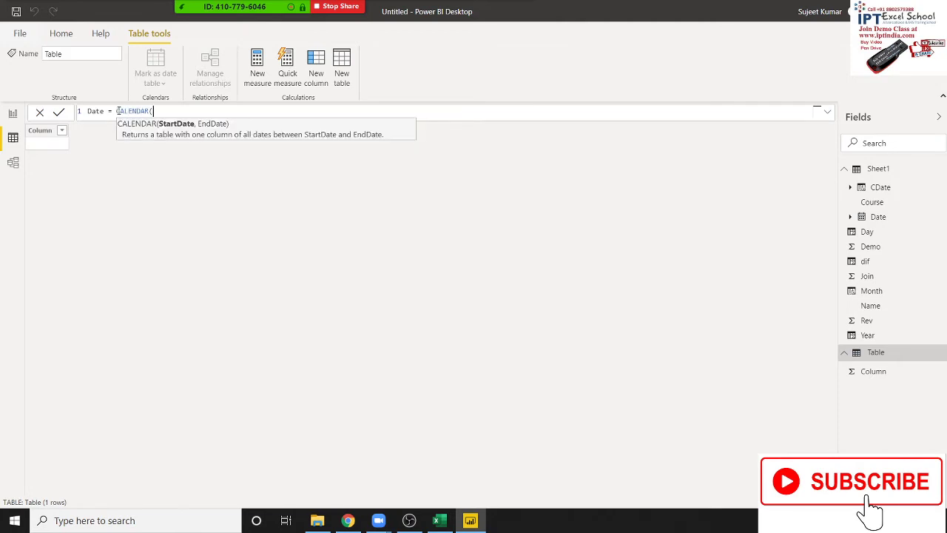
pyautogui.write('dat')
pyautogui.press('BackSpace')
pyautogui.press('BackSpace')
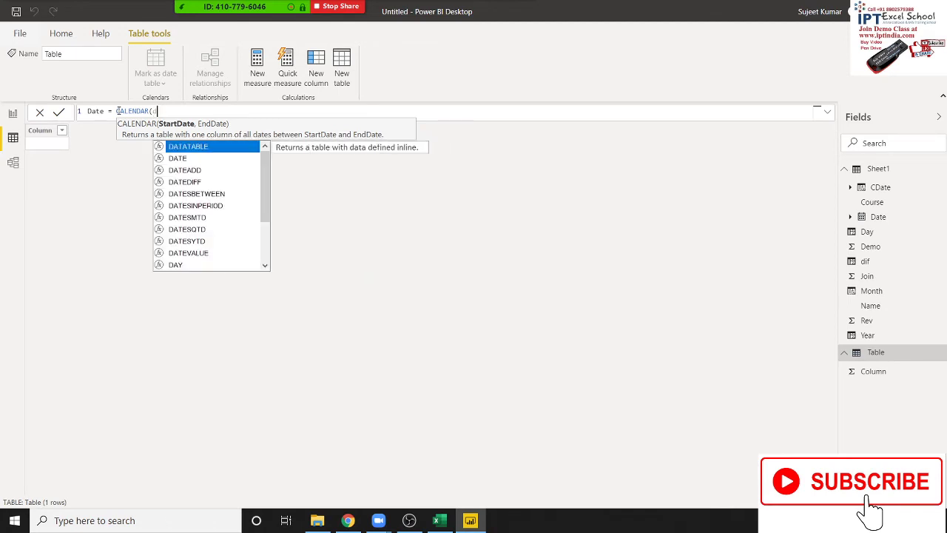
pyautogui.press('Down')
pyautogui.press('Tab')
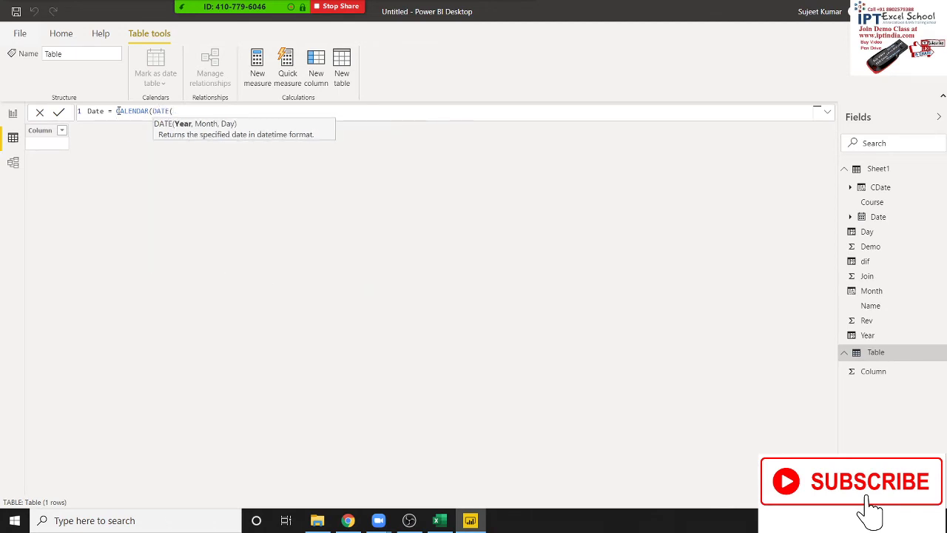
pyautogui.write('201')
pyautogui.write('0,1,')
pyautogui.write('1')
pyautogui.write(')')
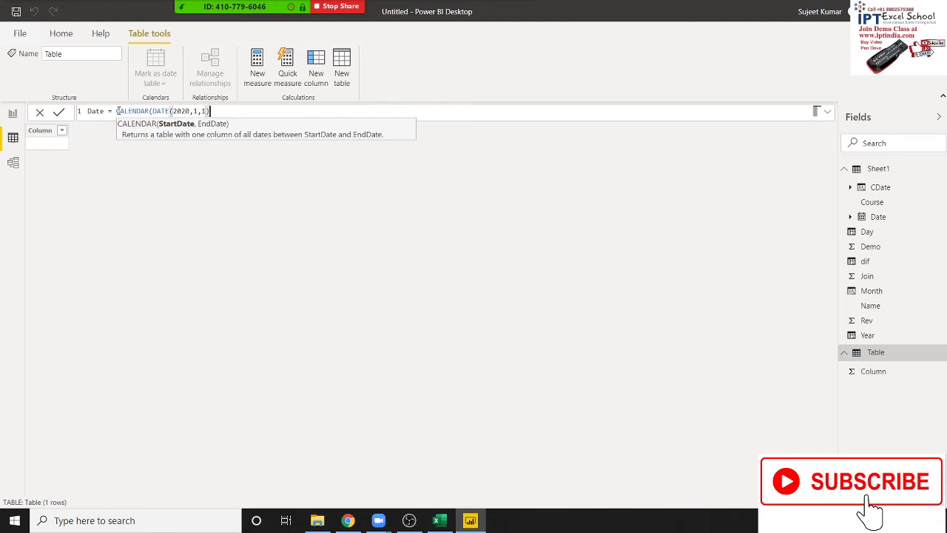
pyautogui.write(',')
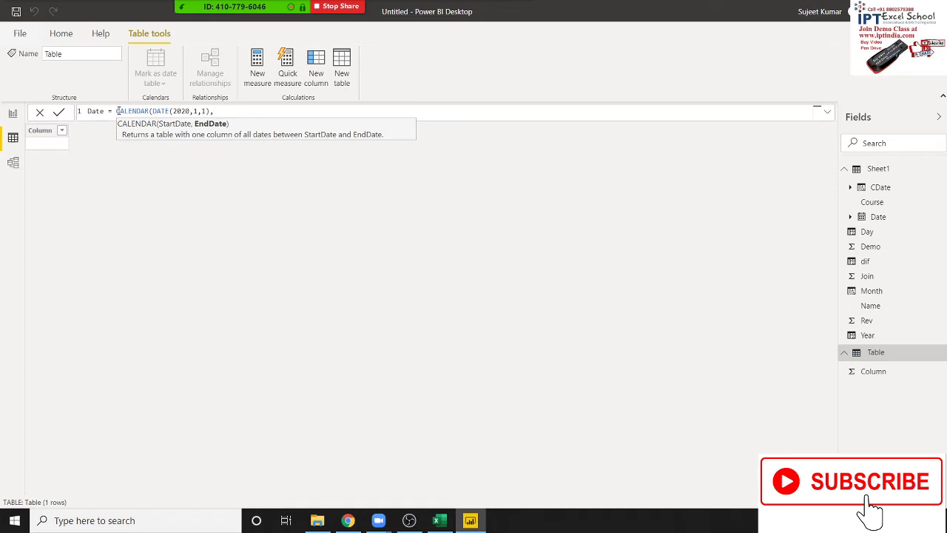
pyautogui.write('DATE(')
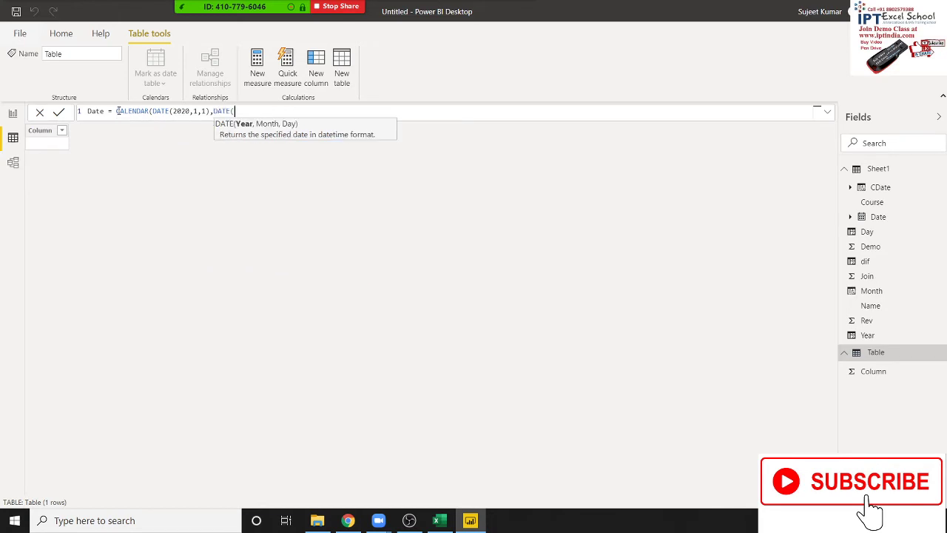
pyautogui.write('202')
pyautogui.write('0,')
pyautogui.write('1,31')
pyautogui.write(')')
pyautogui.press('Return')
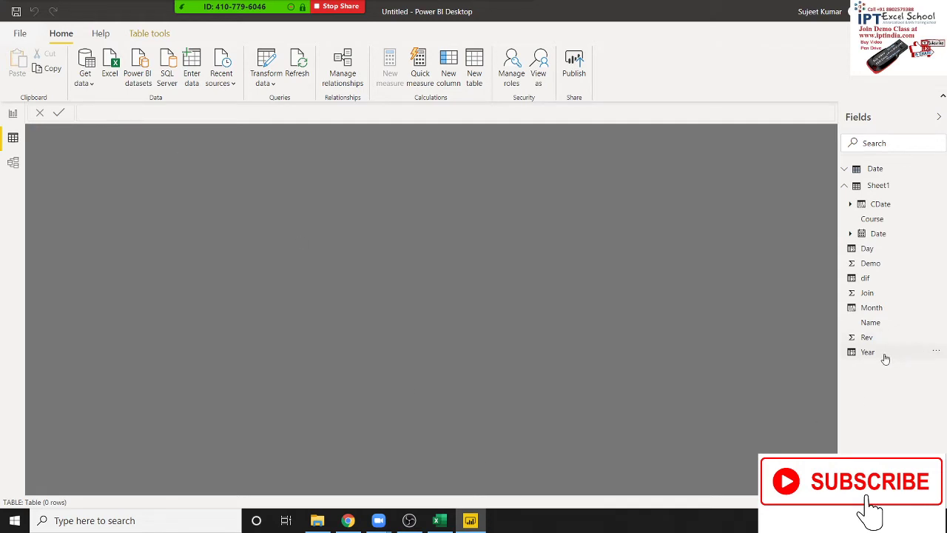
# Expand and collapse the Sheet1 Date field hierarchy in the Fields pane
pyautogui.click(850, 233)
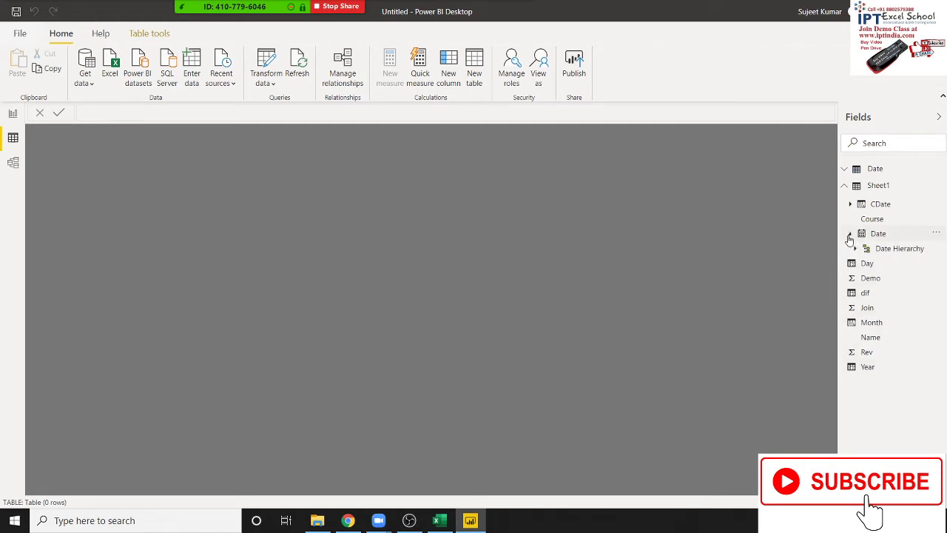
pyautogui.click(849, 234)
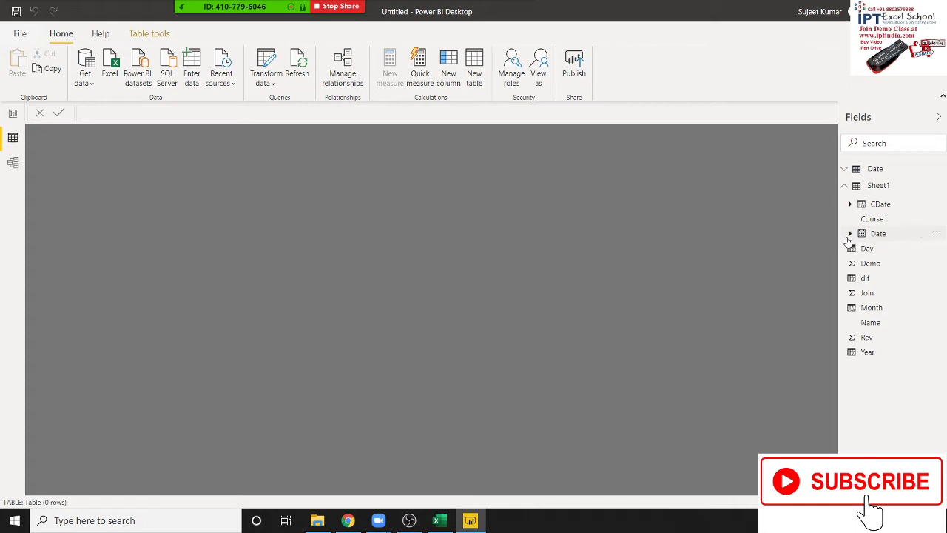
pyautogui.click(850, 234)
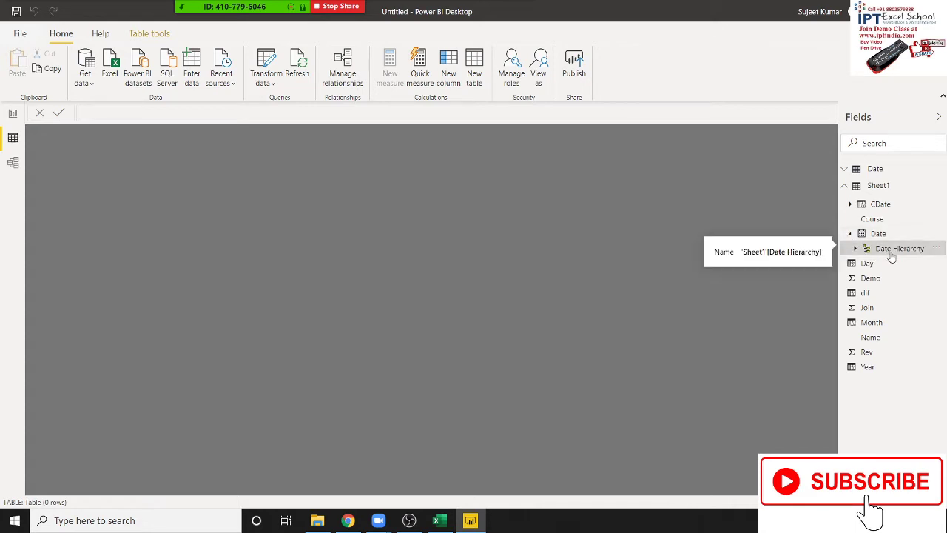
pyautogui.click(857, 235)
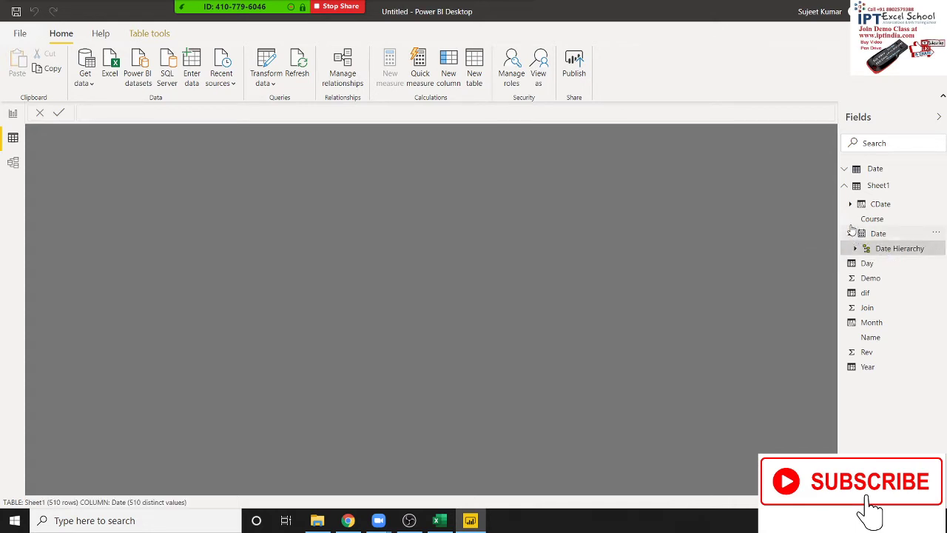
pyautogui.click(844, 186)
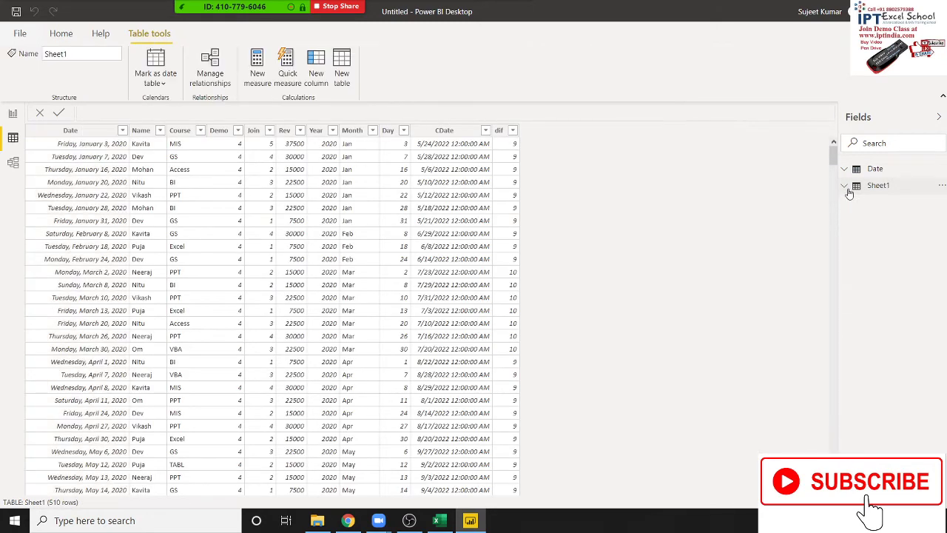
pyautogui.click(877, 186)
pyautogui.click(877, 186)
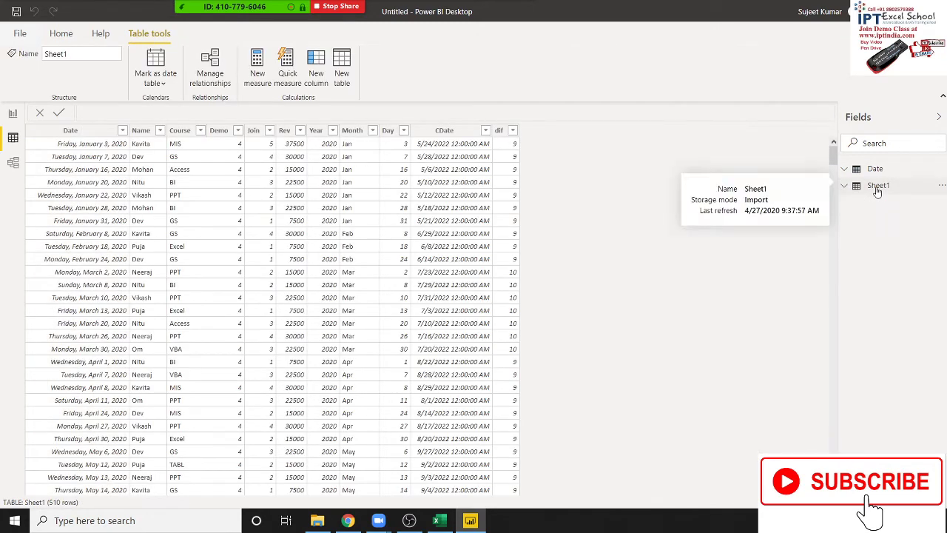
# Review the 31 January 2020 dates in the Date table's Date column
pyautogui.click(874, 170)
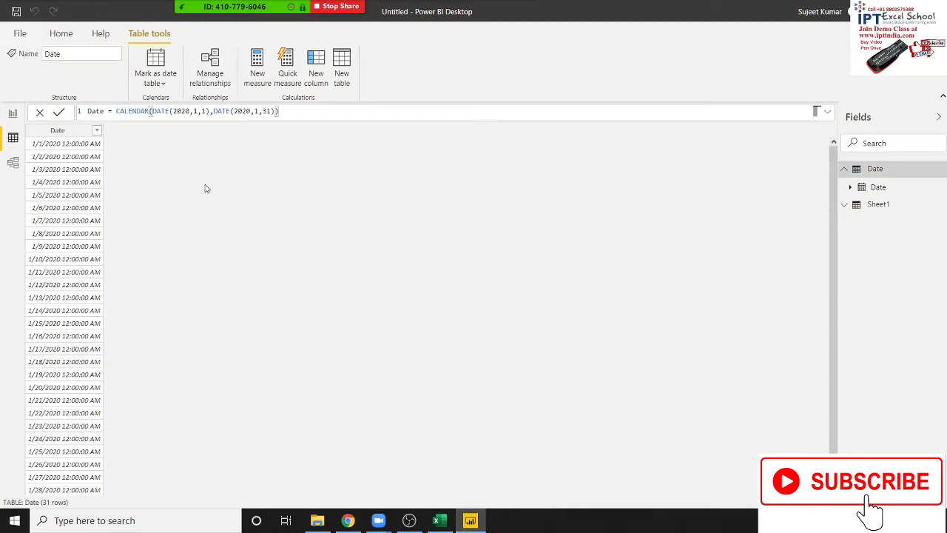
pyautogui.click(59, 131)
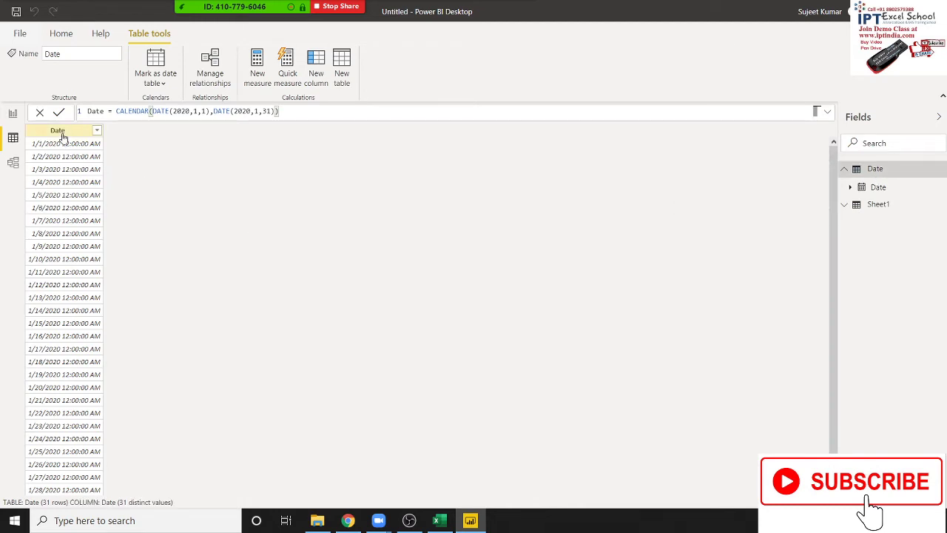
pyautogui.scroll(2, 70, 237)
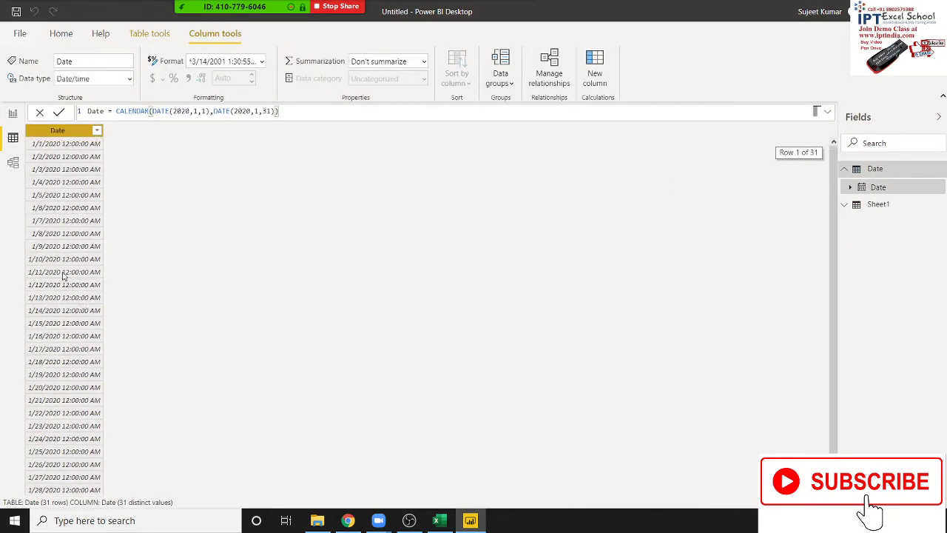
pyautogui.scroll(-1, 63, 276)
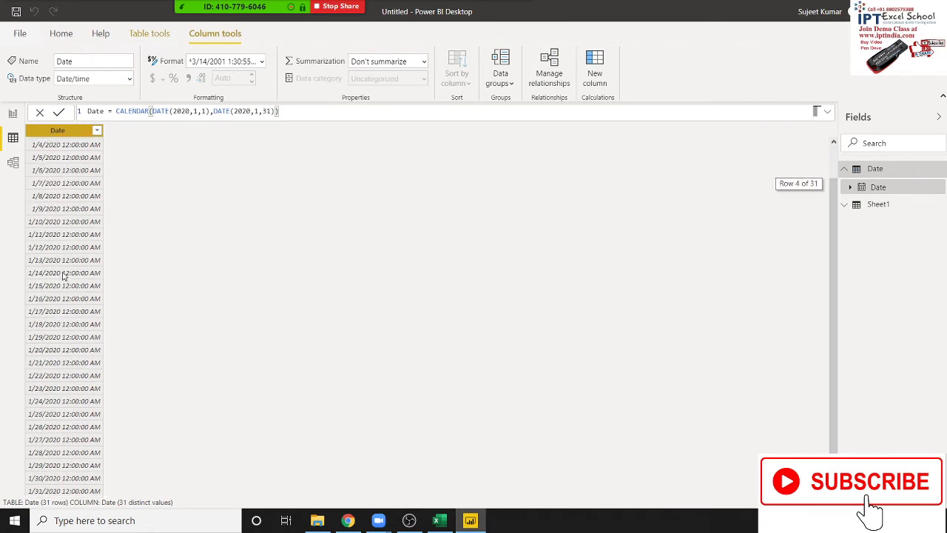
pyautogui.scroll(1, 63, 275)
pyautogui.scroll(-1, 67, 235)
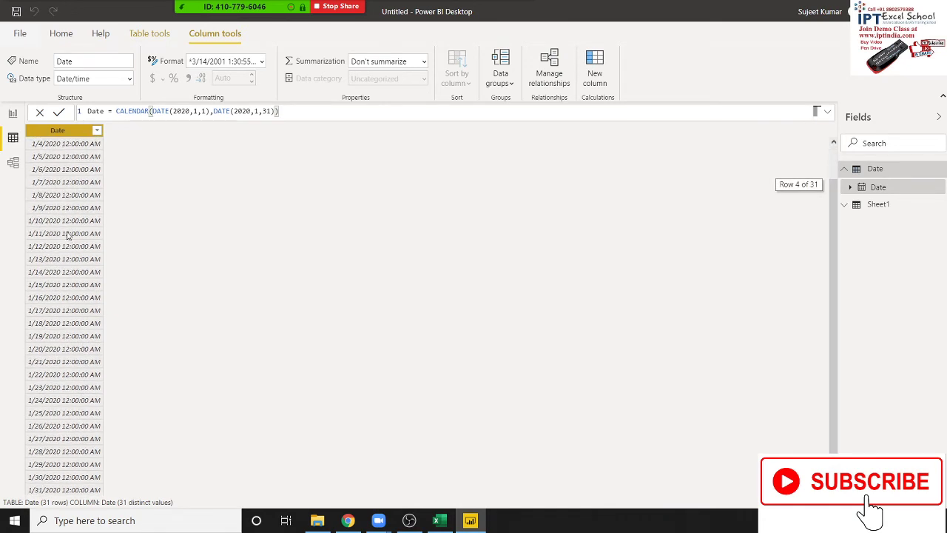
pyautogui.scroll(1, 67, 235)
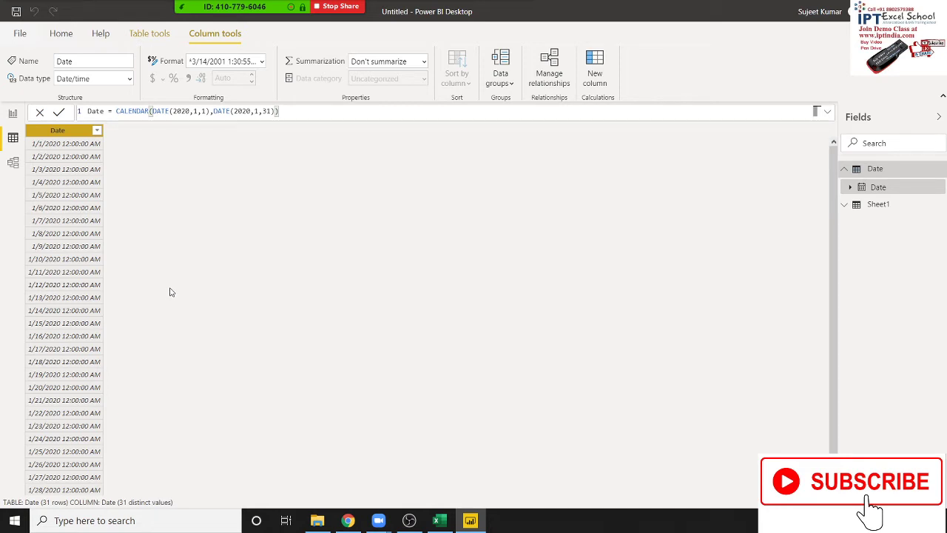
pyautogui.scroll(-3, 169, 293)
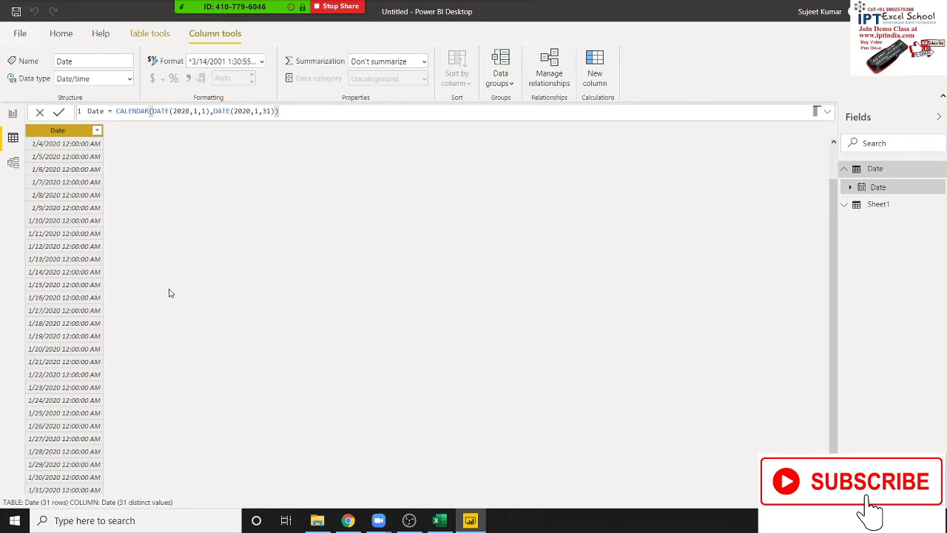
pyautogui.scroll(3, 169, 293)
pyautogui.scroll(-3, 169, 293)
pyautogui.scroll(3, 169, 292)
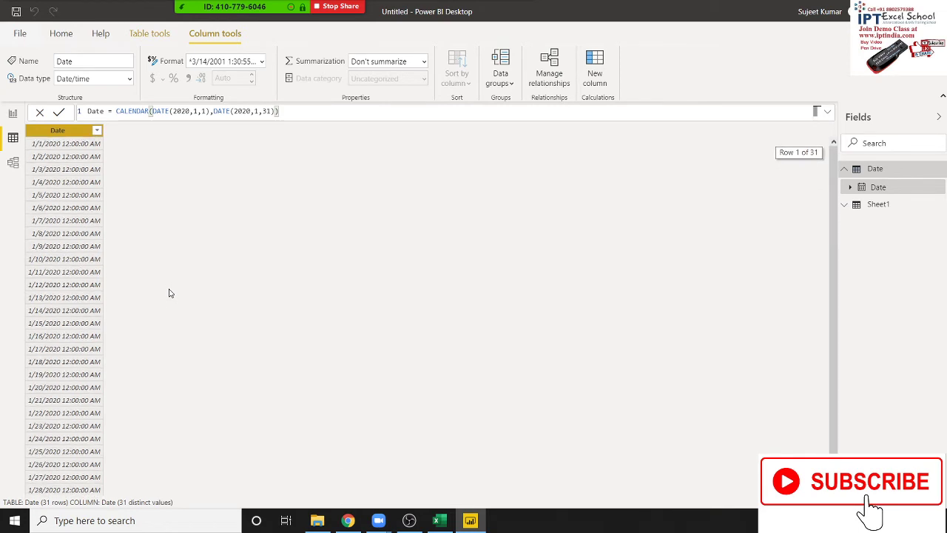
pyautogui.scroll(-3, 169, 293)
pyautogui.scroll(3, 120, 205)
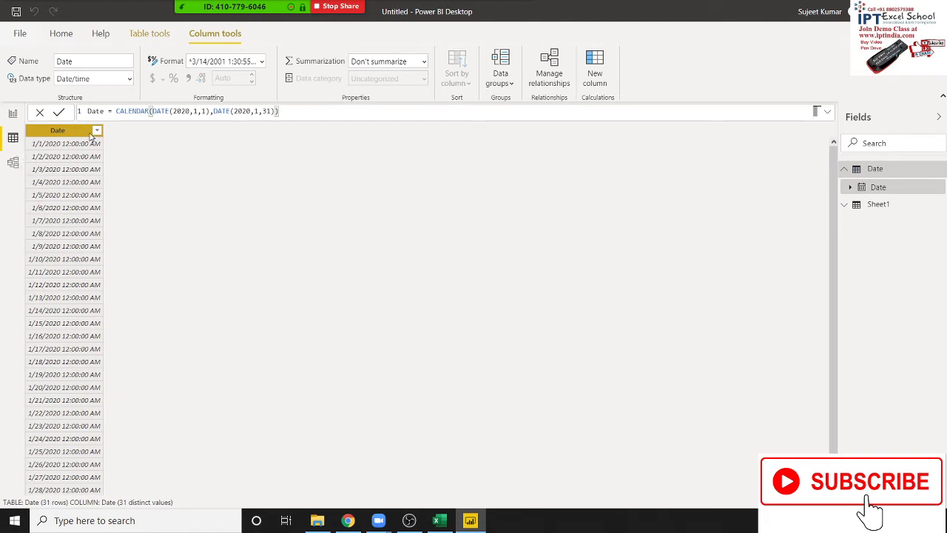
# Go back to the blank Report view canvas
pyautogui.click(15, 142)
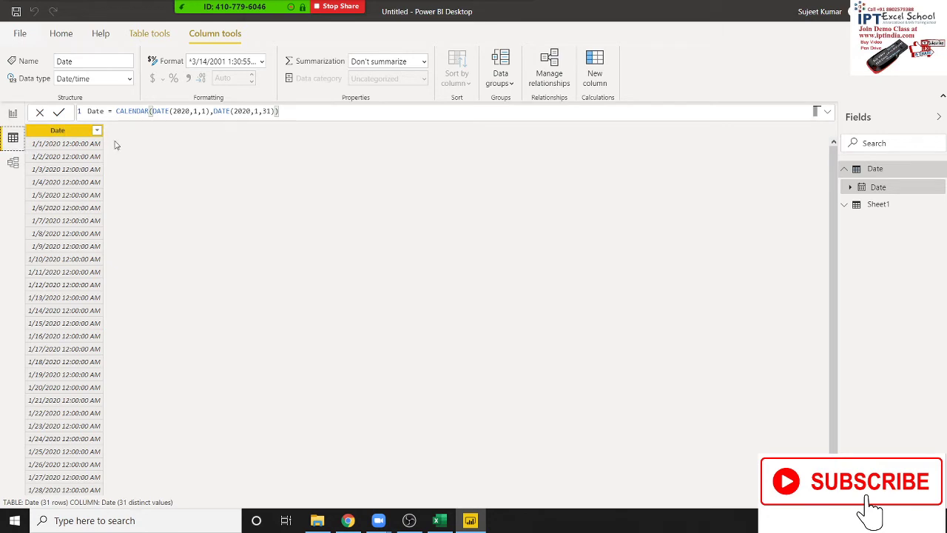
pyautogui.scroll(-1, 86, 151)
pyautogui.scroll(1, 86, 151)
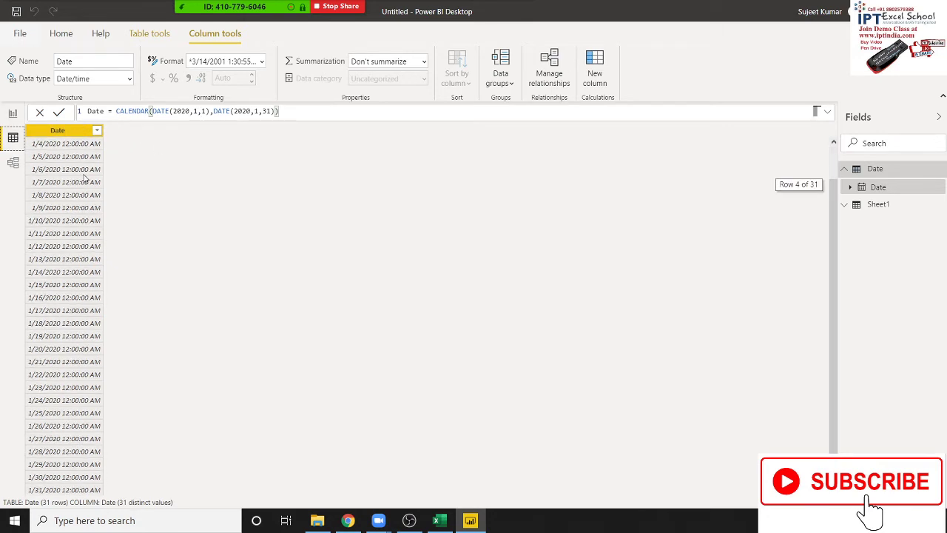
pyautogui.click(14, 114)
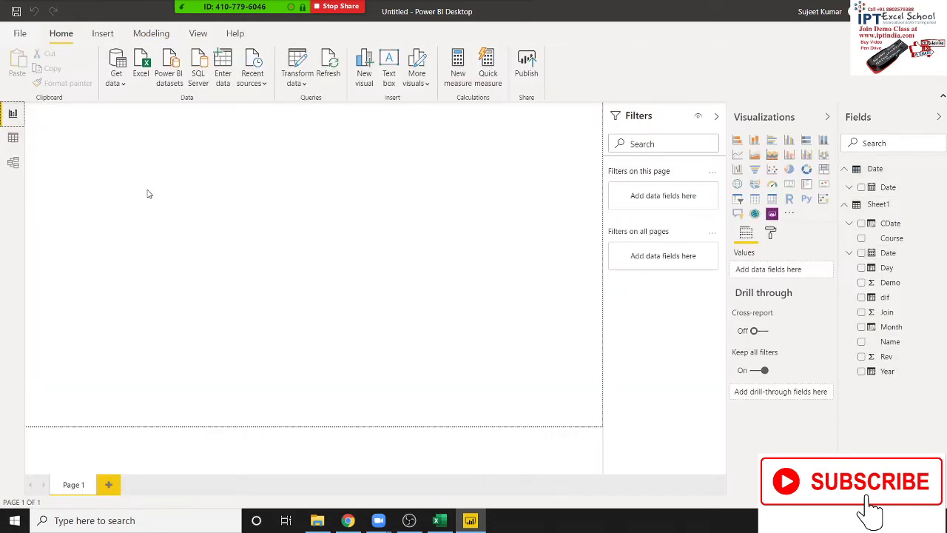
# Read the CALENDARAUTO DAX reference page in the browser, then return to Power BI
pyautogui.hotkey('alt', 'Tab')
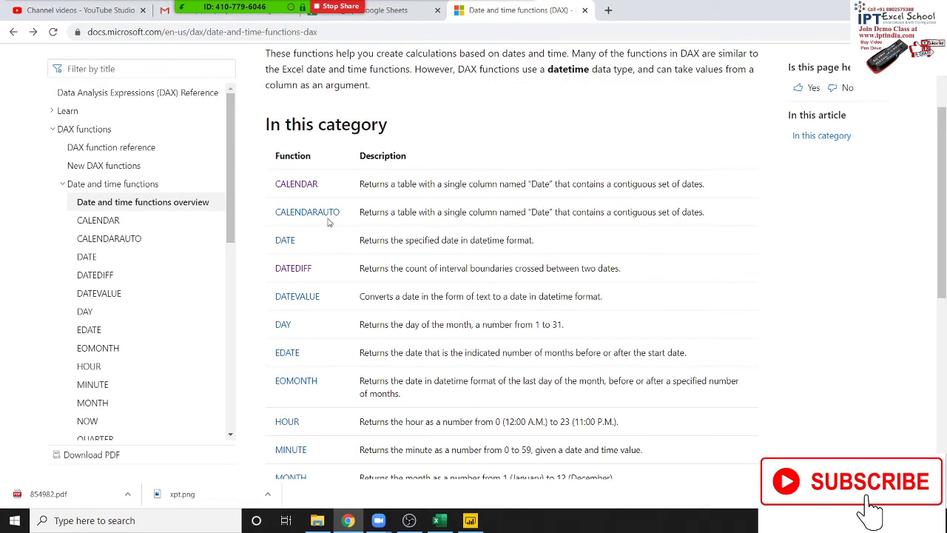
pyautogui.click(326, 220)
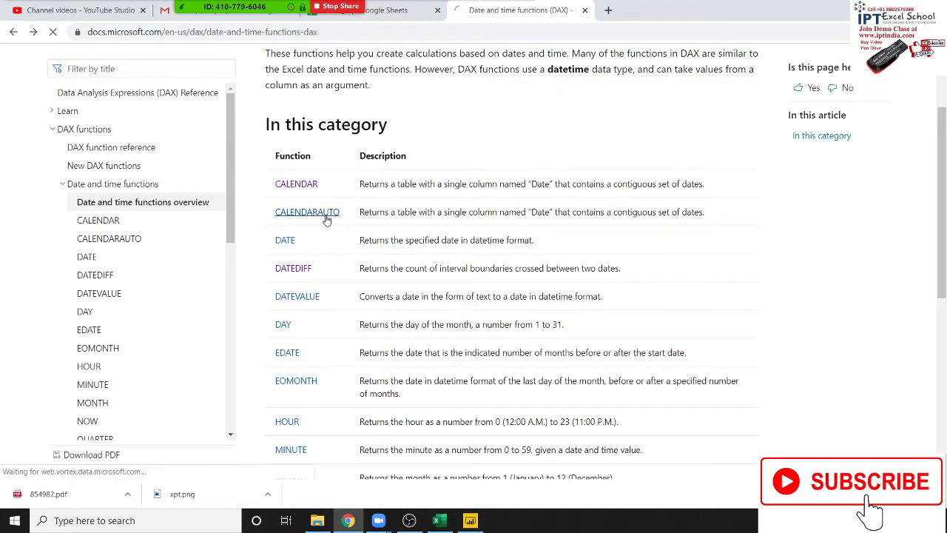
pyautogui.scroll(-3, 360, 264)
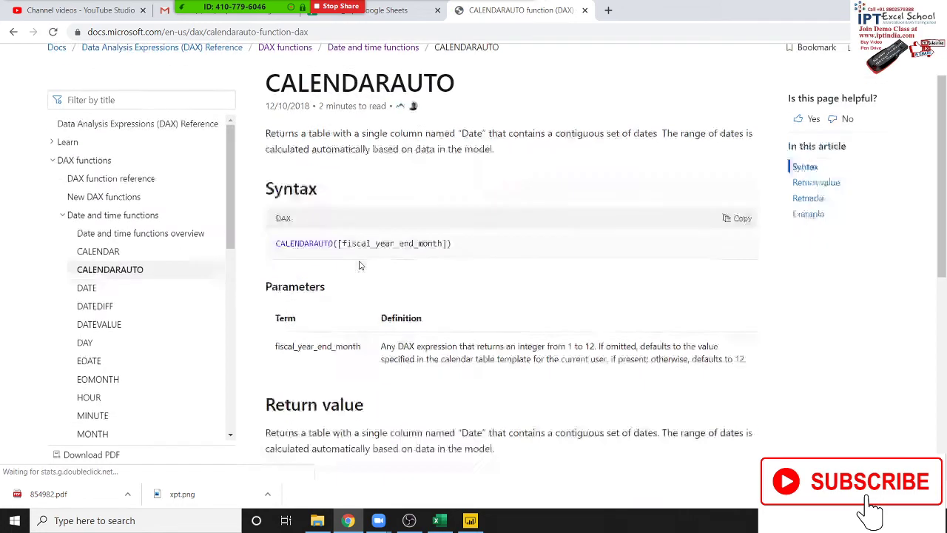
pyautogui.scroll(2, 587, 296)
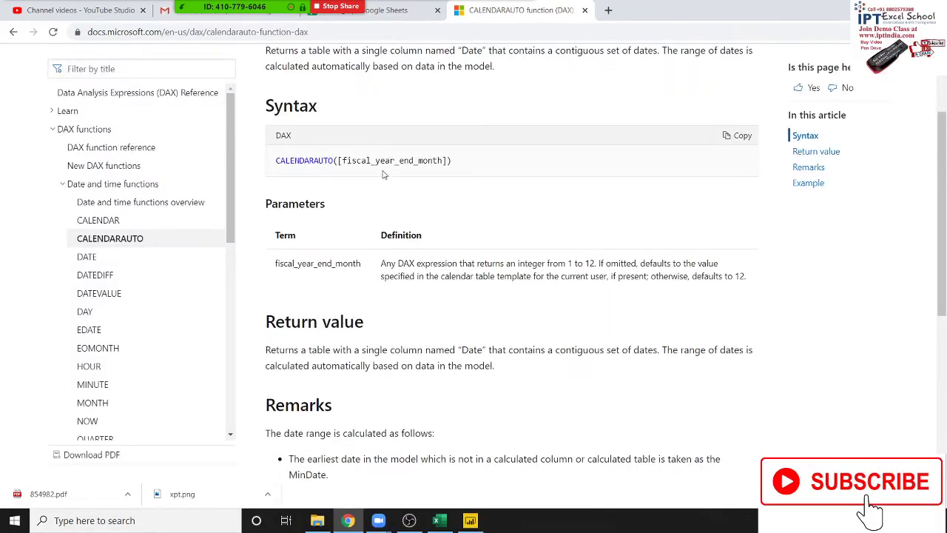
pyautogui.scroll(-5, 466, 228)
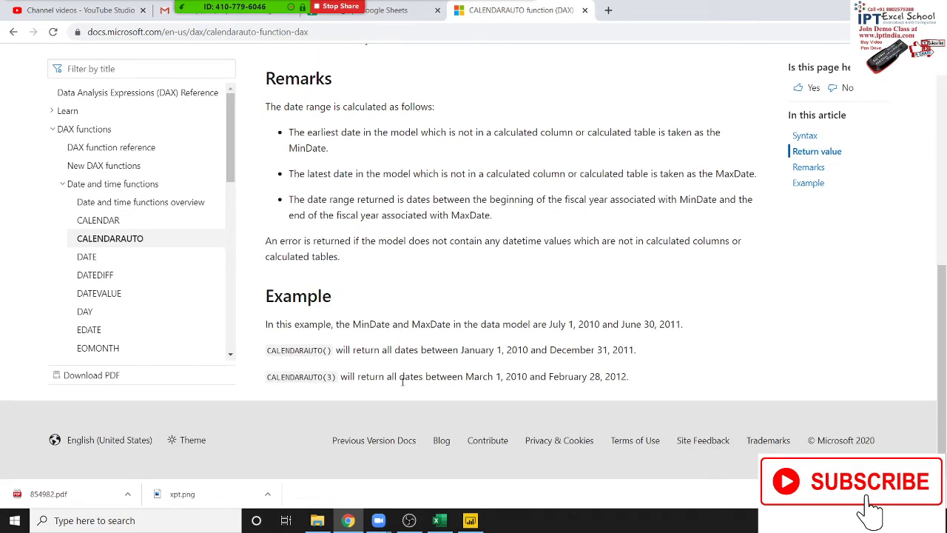
pyautogui.hotkey('alt', 'Tab')
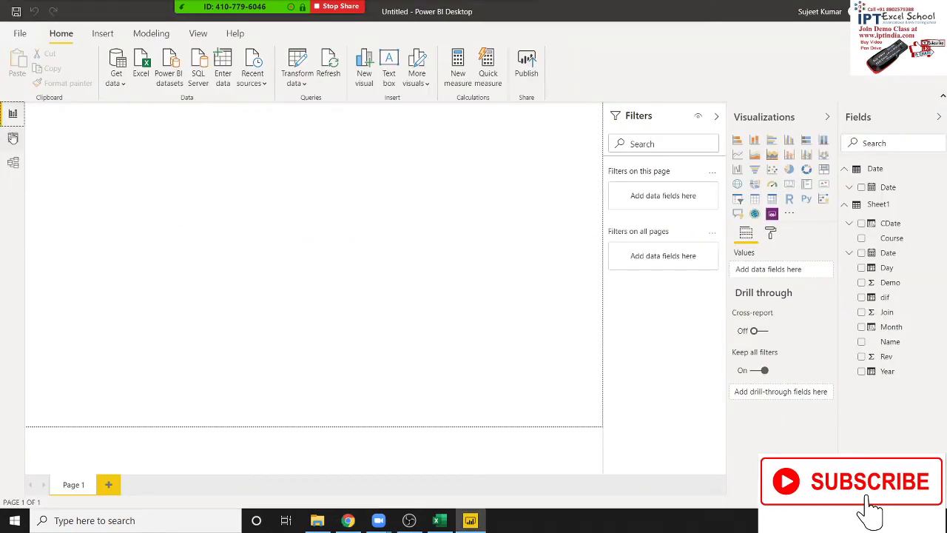
# From Data view, add a new table with the formula CLAuto = CALENDARAUTO()
pyautogui.click(104, 37)
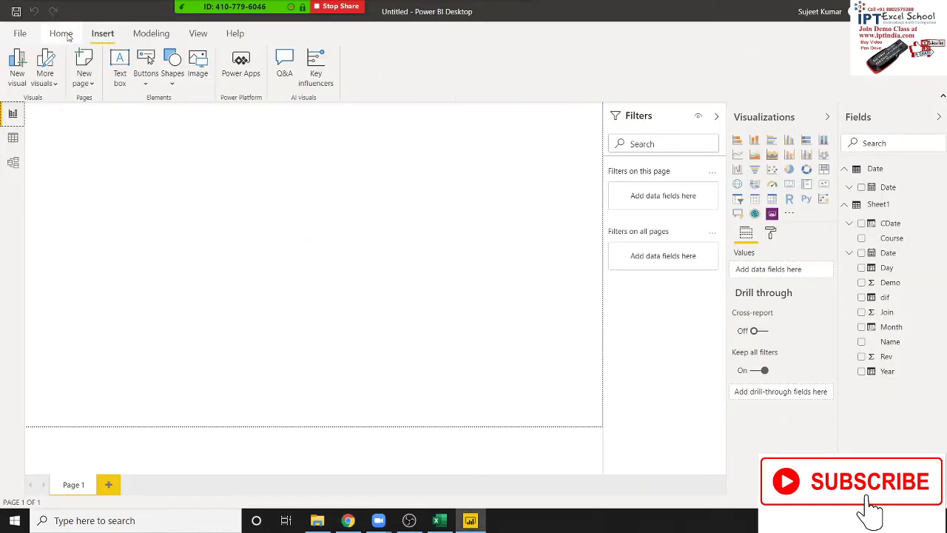
pyautogui.click(66, 35)
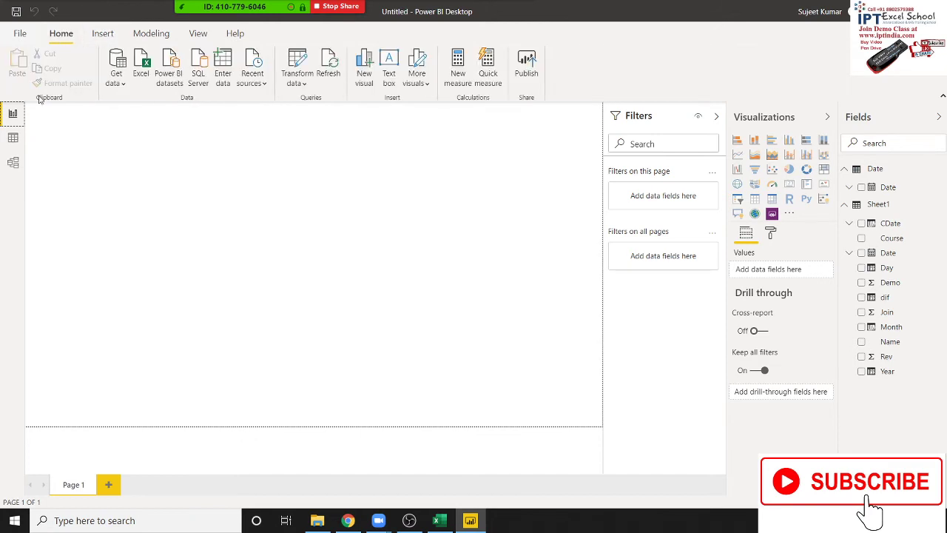
pyautogui.click(13, 138)
pyautogui.click(148, 33)
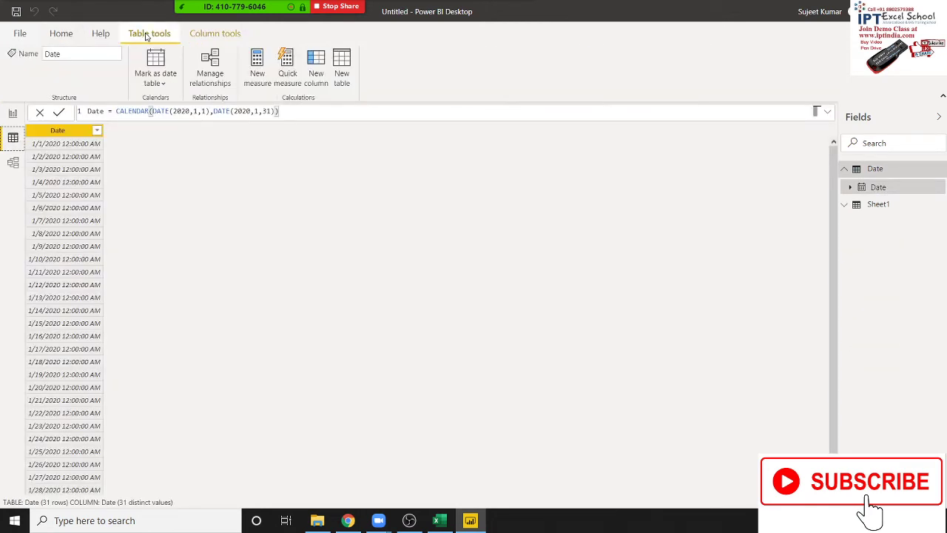
pyautogui.click(342, 68)
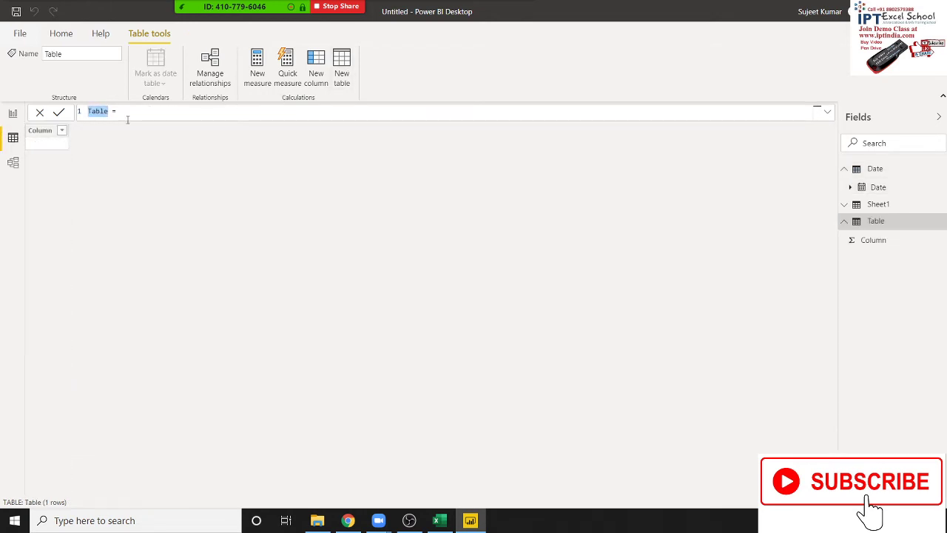
pyautogui.write('CLAu')
pyautogui.write('to = ')
pyautogui.write('ca')
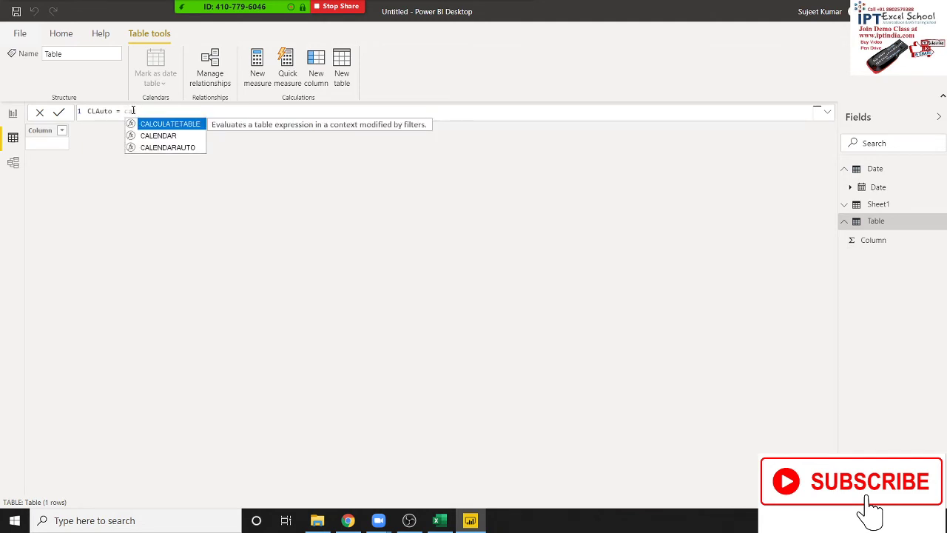
pyautogui.press('Down')
pyautogui.press('Down')
pyautogui.press('Tab')
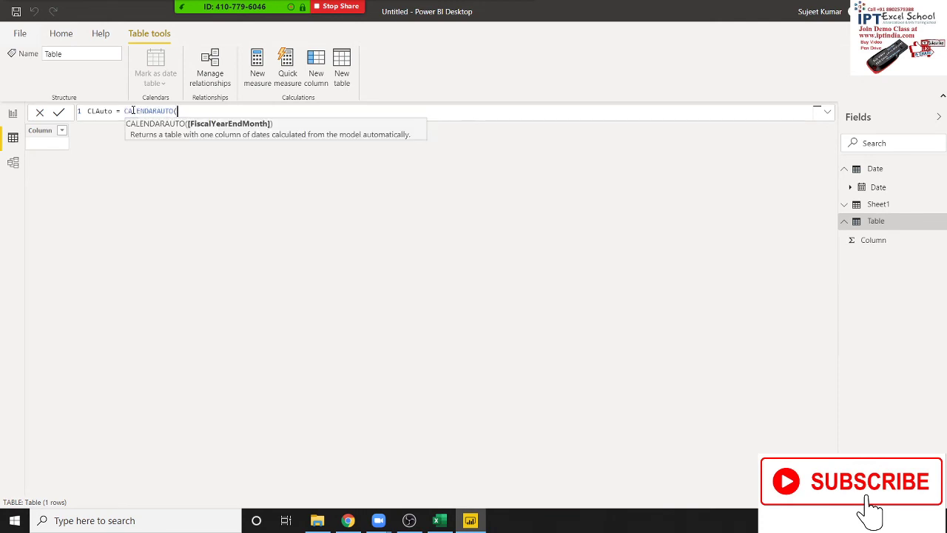
pyautogui.write(')')
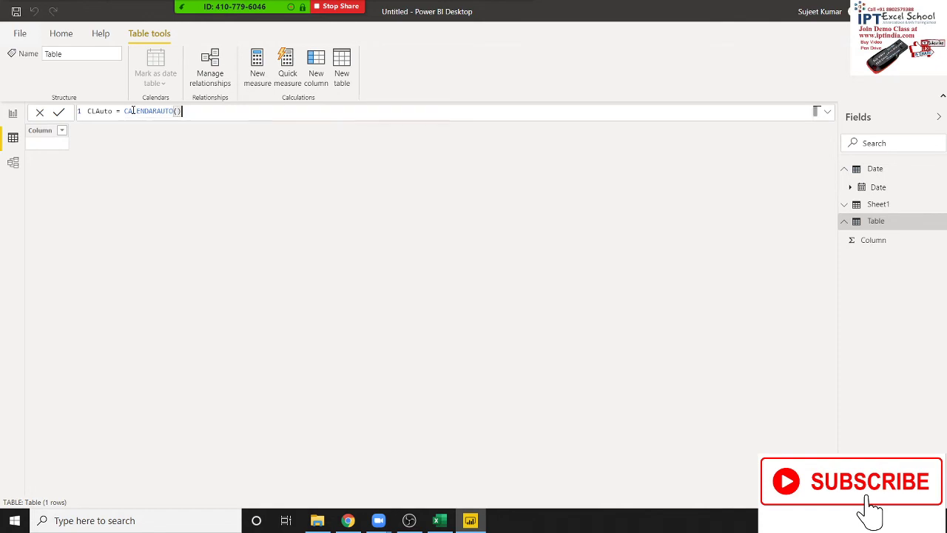
pyautogui.press('Return')
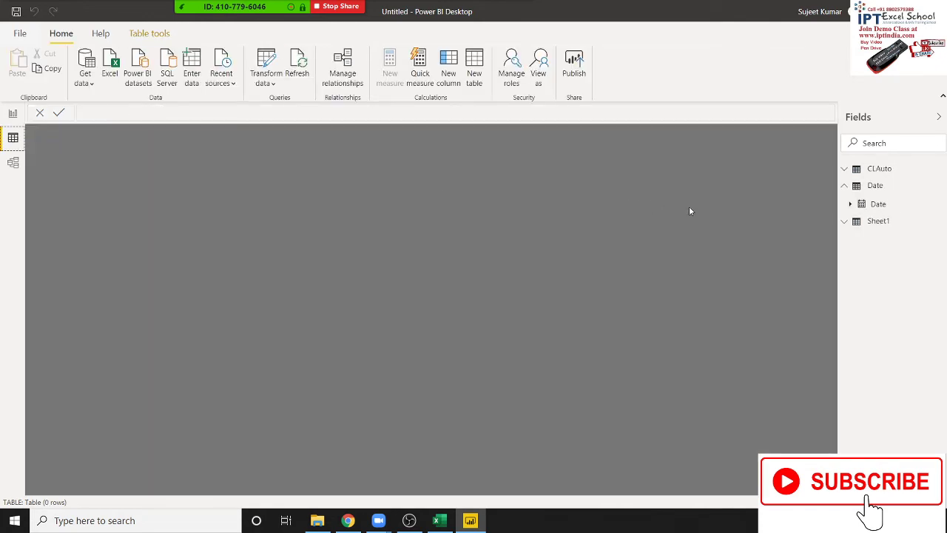
pyautogui.click(880, 169)
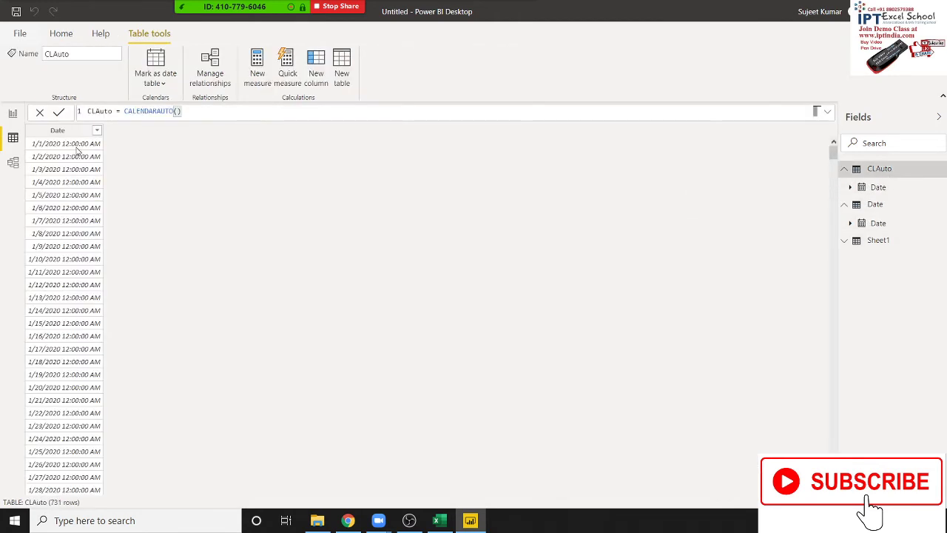
pyautogui.click(77, 150)
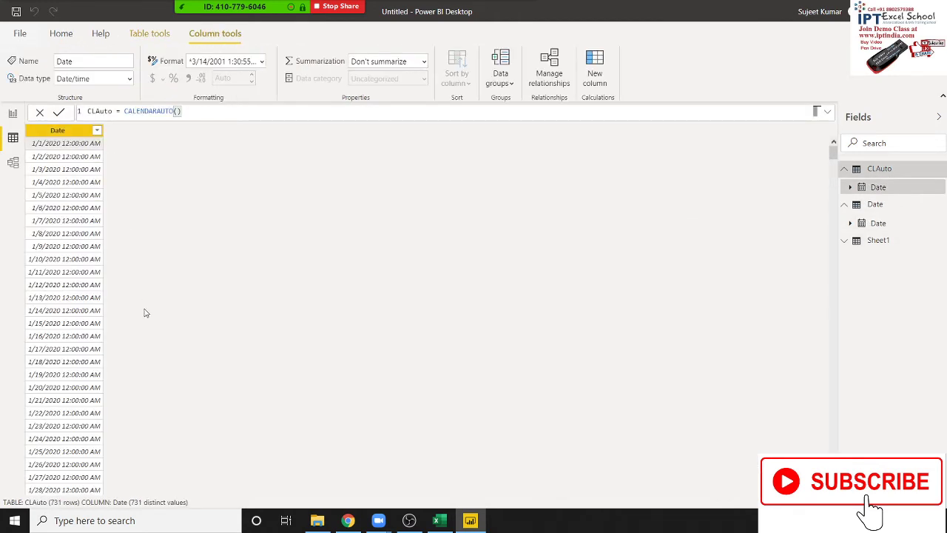
pyautogui.scroll(-8, 145, 313)
pyautogui.scroll(-8, 368, 323)
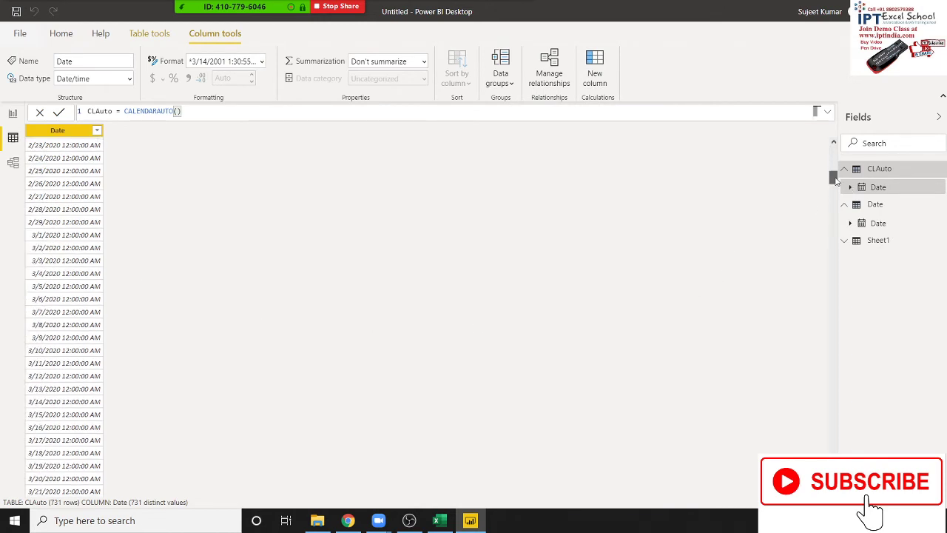
pyautogui.moveTo(833, 180); pyautogui.dragTo(833, 444)
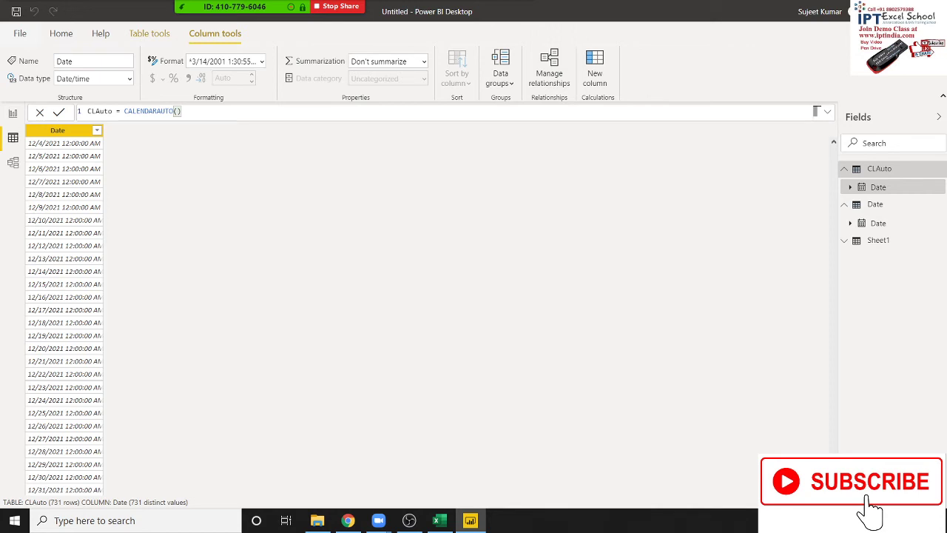
pyautogui.moveTo(833, 444)
pyautogui.mouseDown()
pyautogui.moveTo(810, 322)
pyautogui.moveTo(602, 161)
pyautogui.mouseUp()
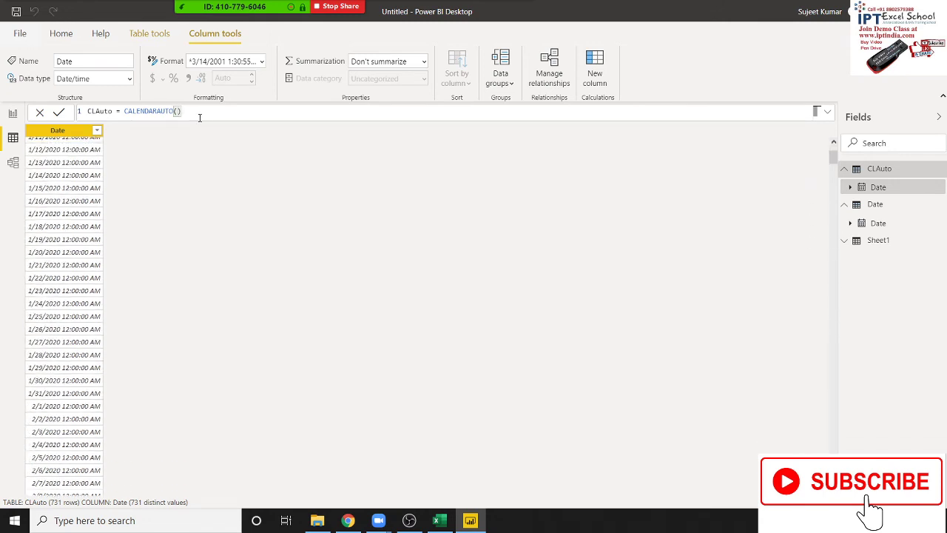
pyautogui.write('2020')
# After CALENDARAUTO(2020) raises the 1–12 error, change the argument to 12
pyautogui.press('Return')
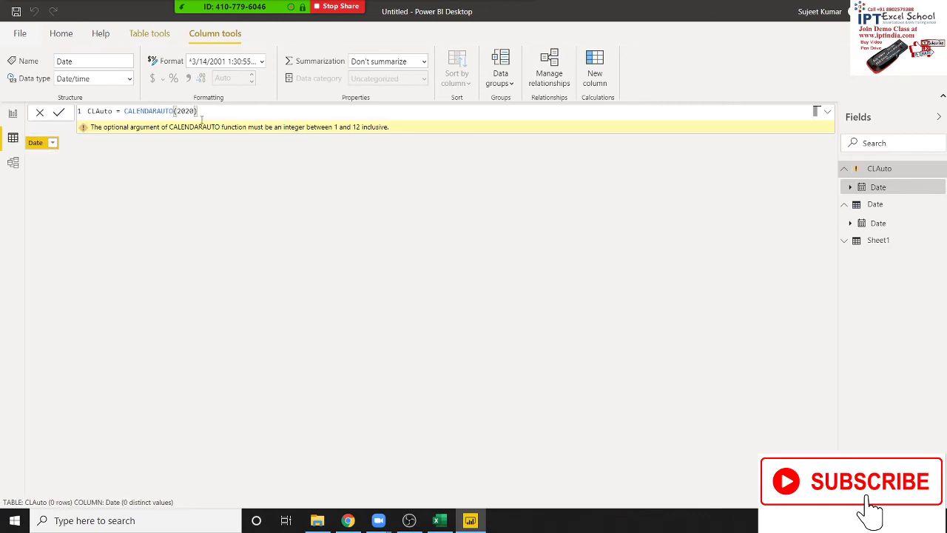
pyautogui.doubleClick(194, 111)
pyautogui.write('202')
pyautogui.press('BackSpace')
pyautogui.press('BackSpace')
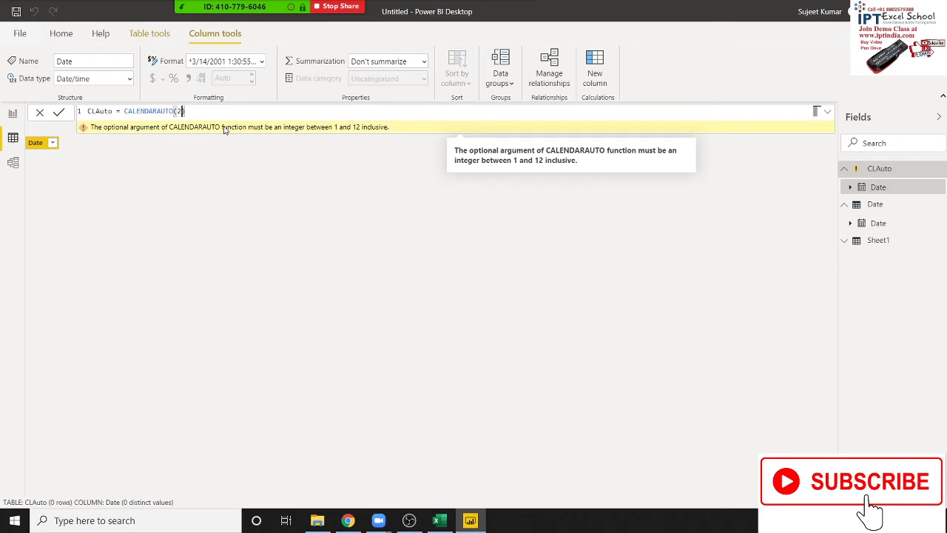
pyautogui.press('BackSpace')
pyautogui.press('BackSpace')
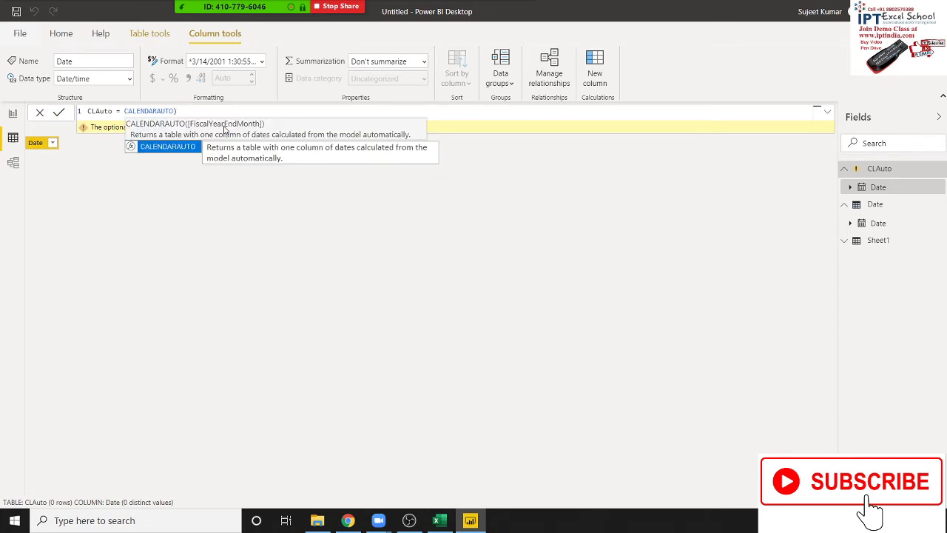
pyautogui.write('(')
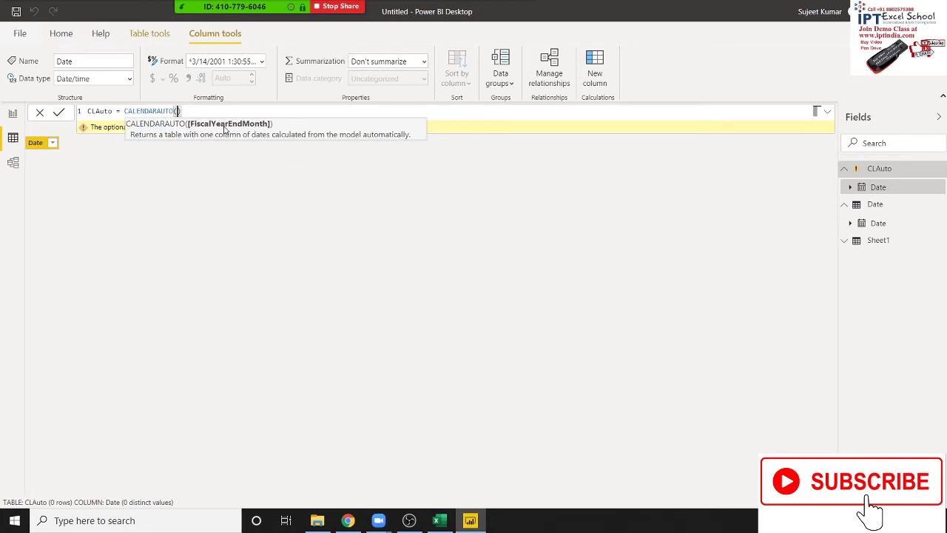
pyautogui.write(')')
pyautogui.press('BackSpace')
pyautogui.press('BackSpace')
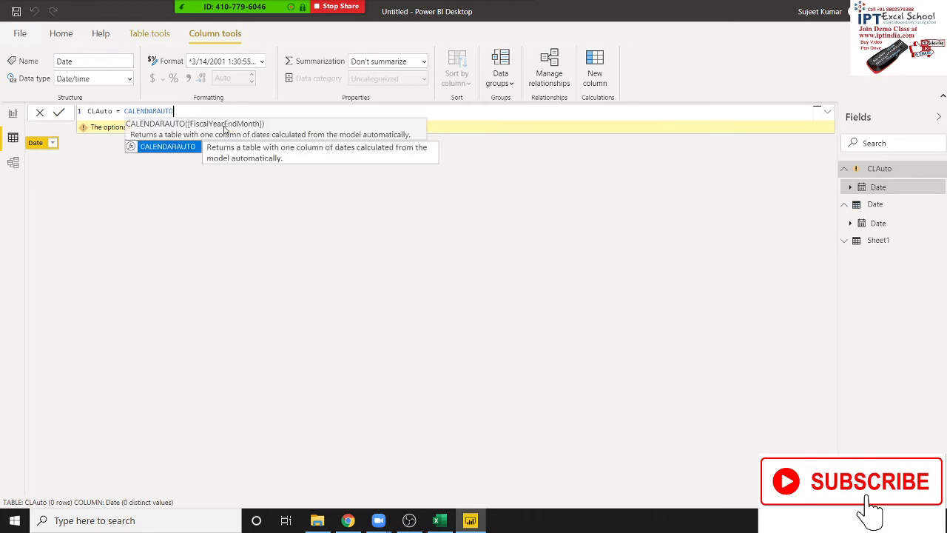
pyautogui.write('(')
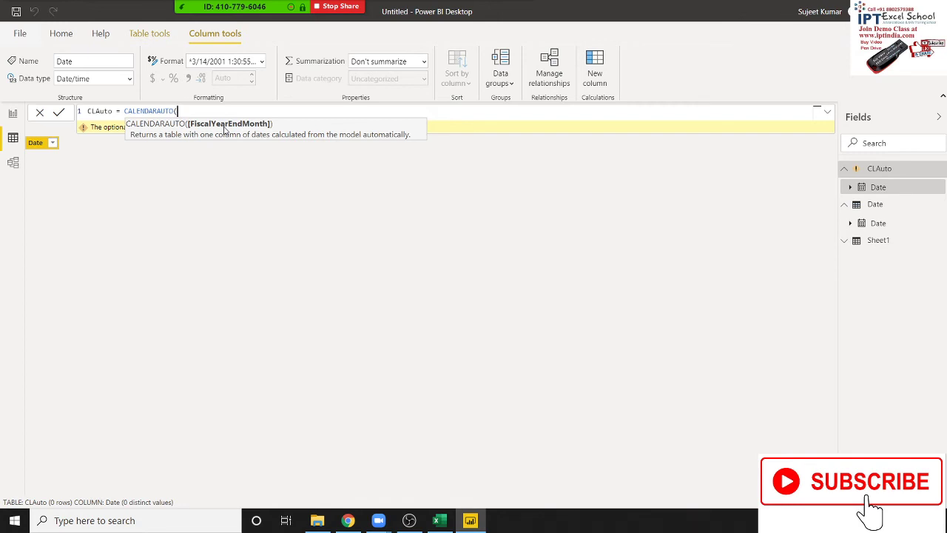
pyautogui.write(')')
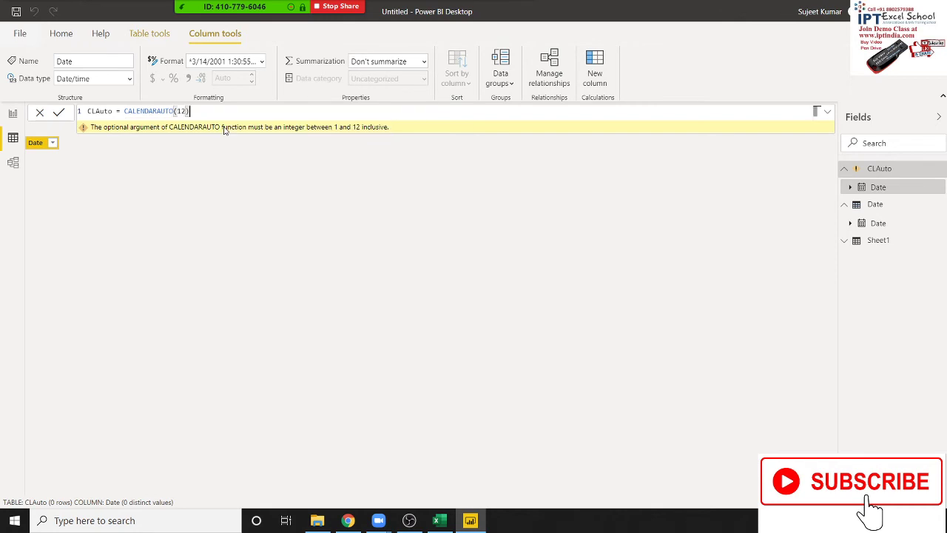
pyautogui.press('Return')
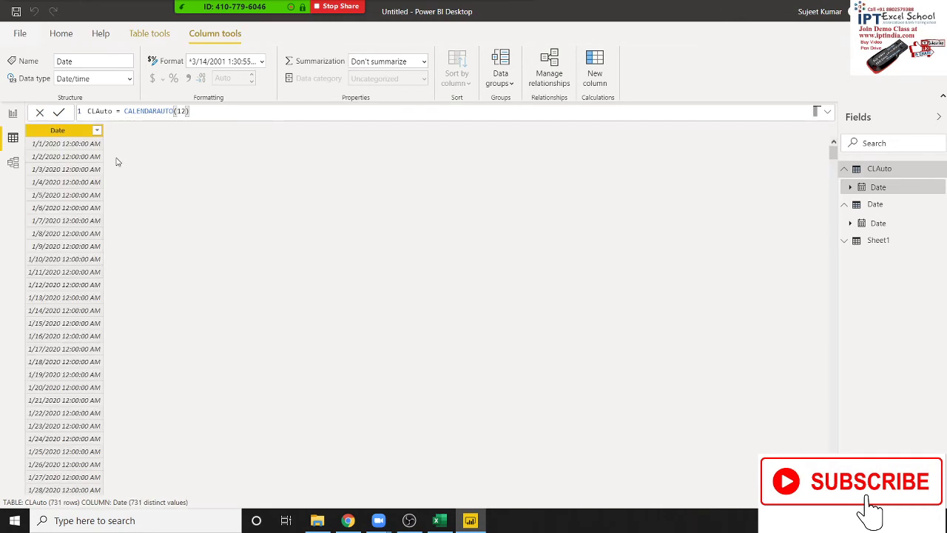
# Scroll through CLAuto's 731 dates running from 1/1/2020 into 2021
pyautogui.scroll(-10, 165, 284)
pyautogui.scroll(-10, 171, 295)
pyautogui.scroll(-10, 171, 296)
pyautogui.scroll(-10, 173, 300)
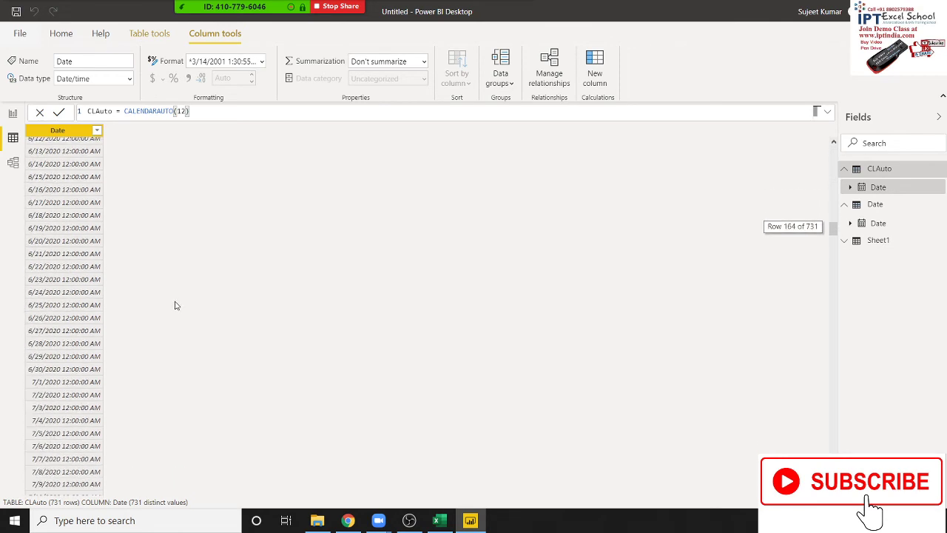
pyautogui.scroll(-10, 173, 301)
pyautogui.scroll(-10, 176, 305)
pyautogui.scroll(-10, 178, 307)
pyautogui.scroll(-10, 180, 309)
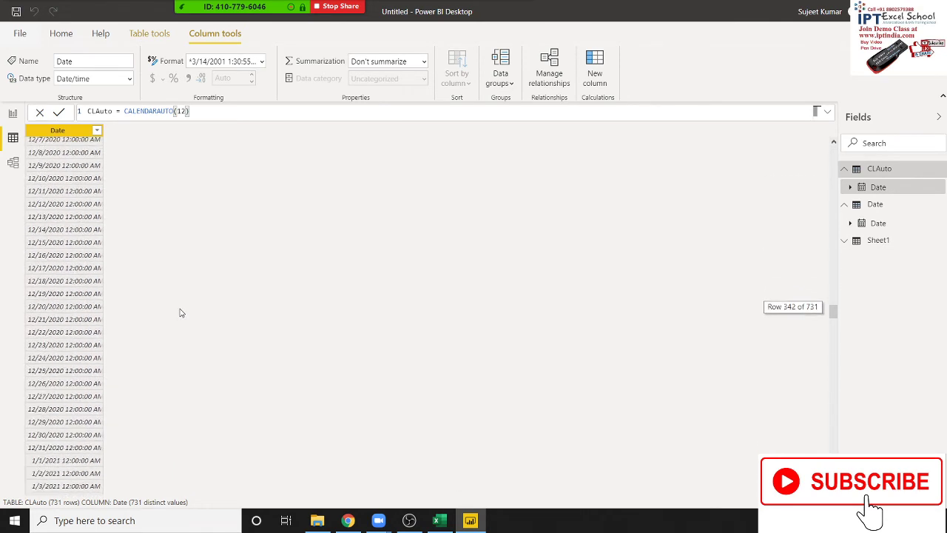
pyautogui.scroll(-10, 180, 309)
pyautogui.scroll(-10, 179, 312)
pyautogui.scroll(-3, 179, 310)
# Change CLAuto's formula to CALENDARAUTO(3), giving 1,096 dates from 4/1/2019
pyautogui.scroll(-2, 180, 310)
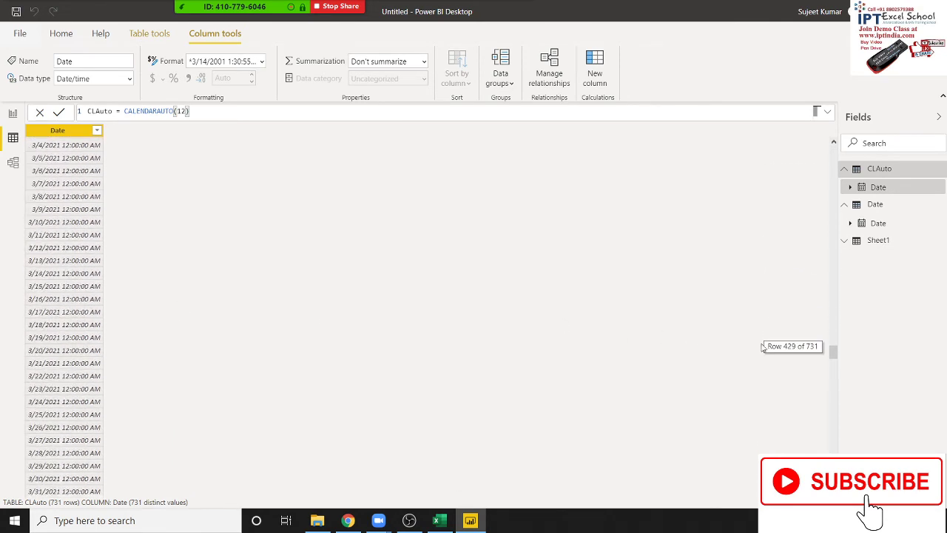
pyautogui.moveTo(833, 352)
pyautogui.mouseDown()
pyautogui.moveTo(833, 442)
pyautogui.moveTo(834, 133)
pyautogui.mouseUp()
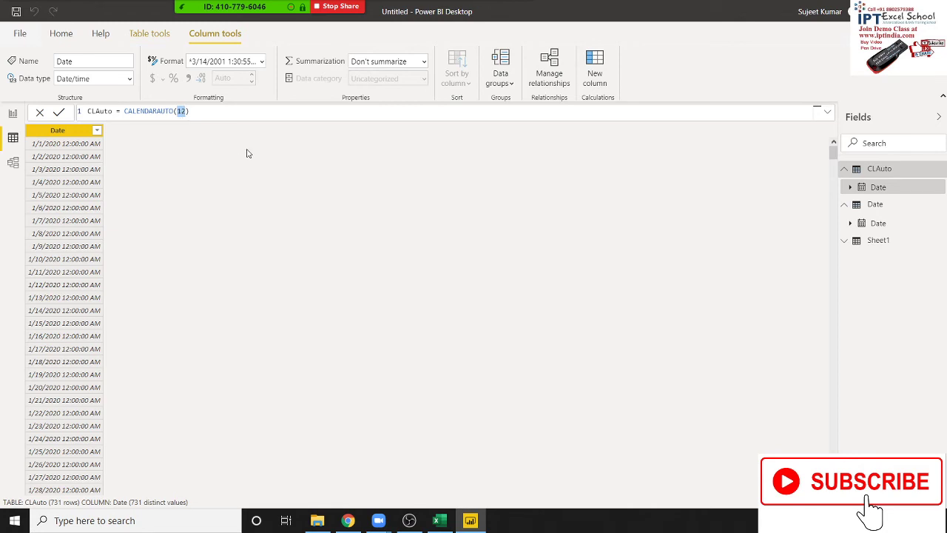
pyautogui.write('3')
pyautogui.press('Return')
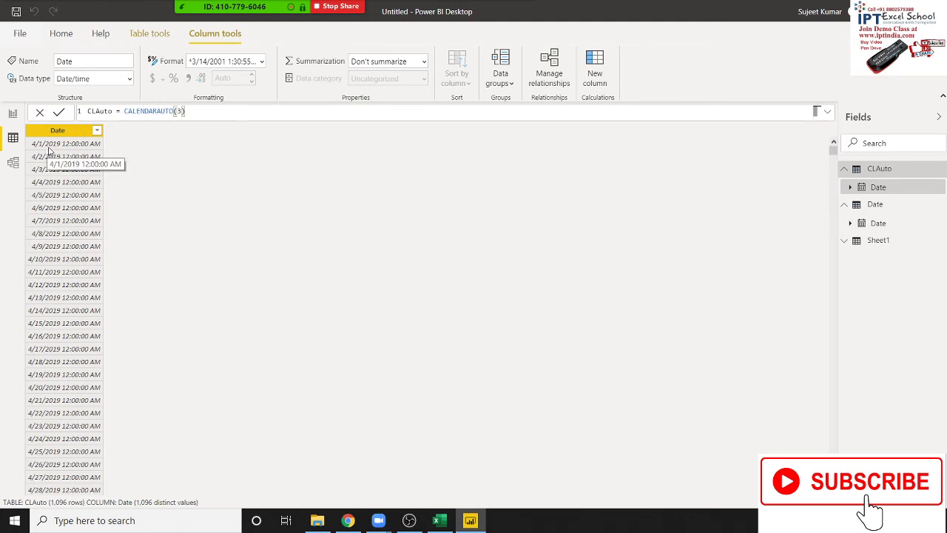
# Browse the new dates, then view the Date table and Sheet1's 510 rows
pyautogui.moveTo(833, 151); pyautogui.dragTo(843, 484)
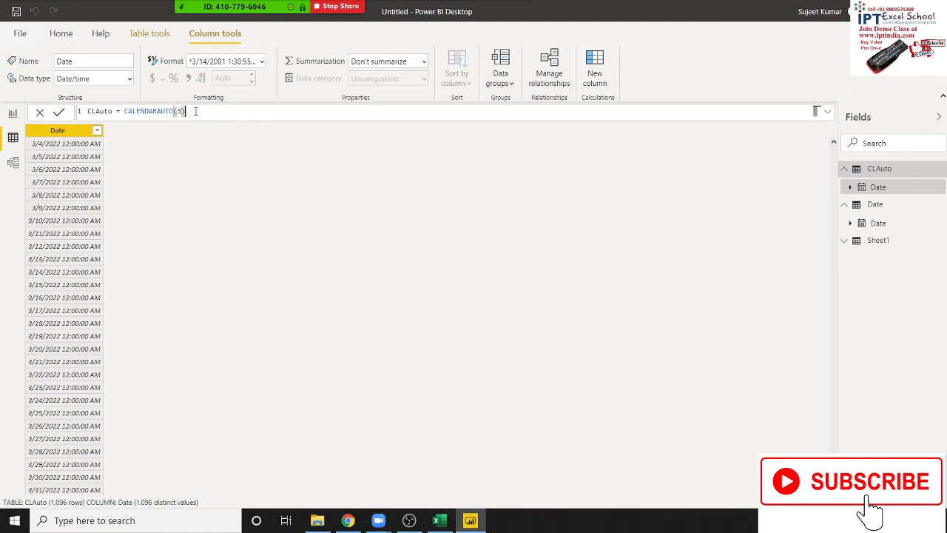
pyautogui.moveTo(185, 111); pyautogui.dragTo(161, 110)
pyautogui.click(878, 192)
pyautogui.click(882, 207)
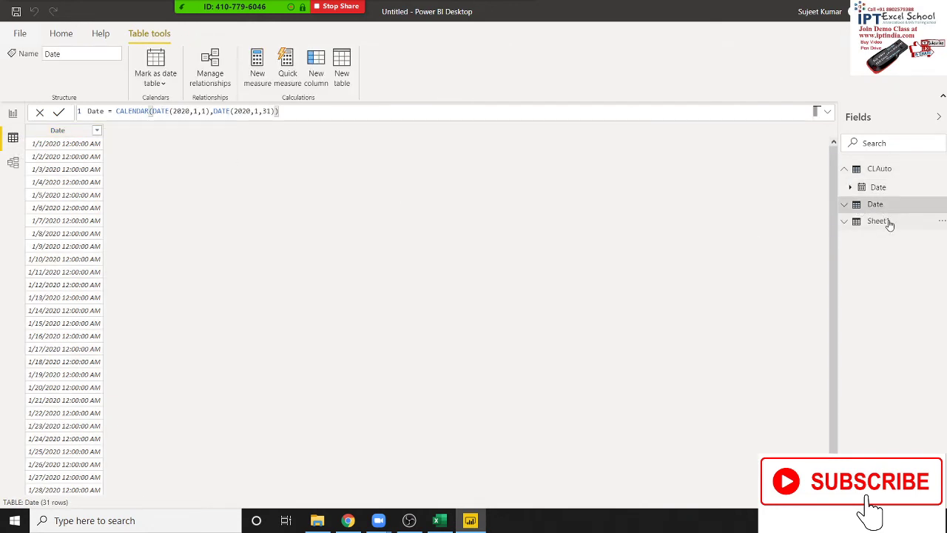
pyautogui.click(876, 221)
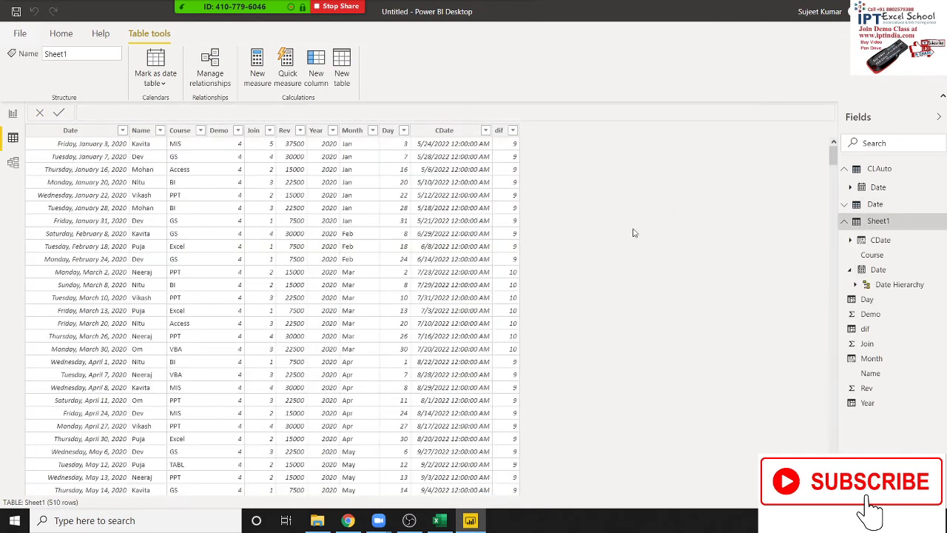
pyautogui.hotkey('alt', 'Tab')
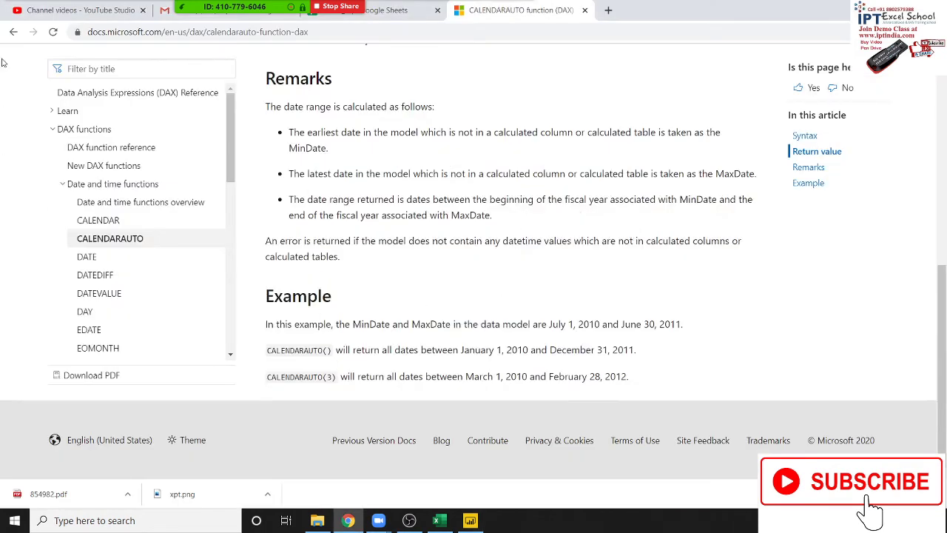
pyautogui.hotkey('alt', 'Left')
pyautogui.scroll(-3, 489, 240)
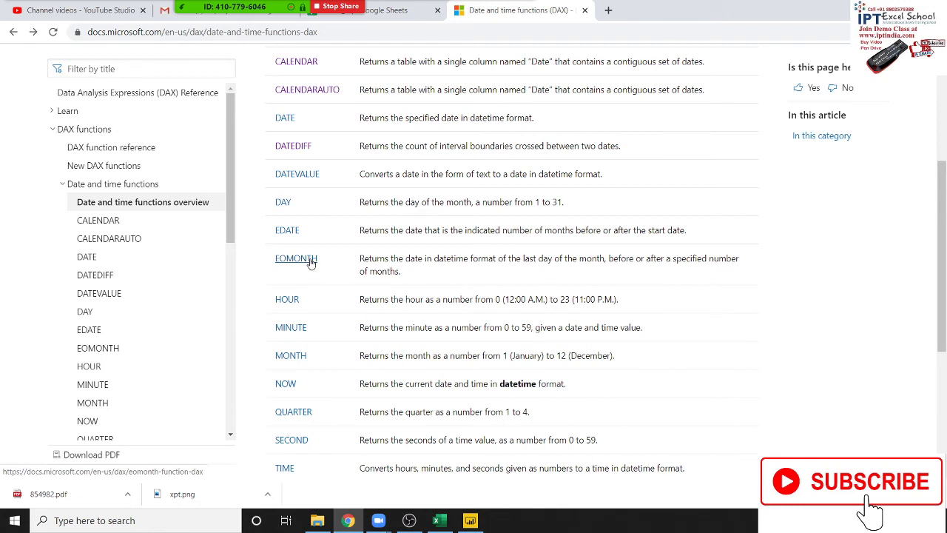
pyautogui.hotkey('alt', 'Tab')
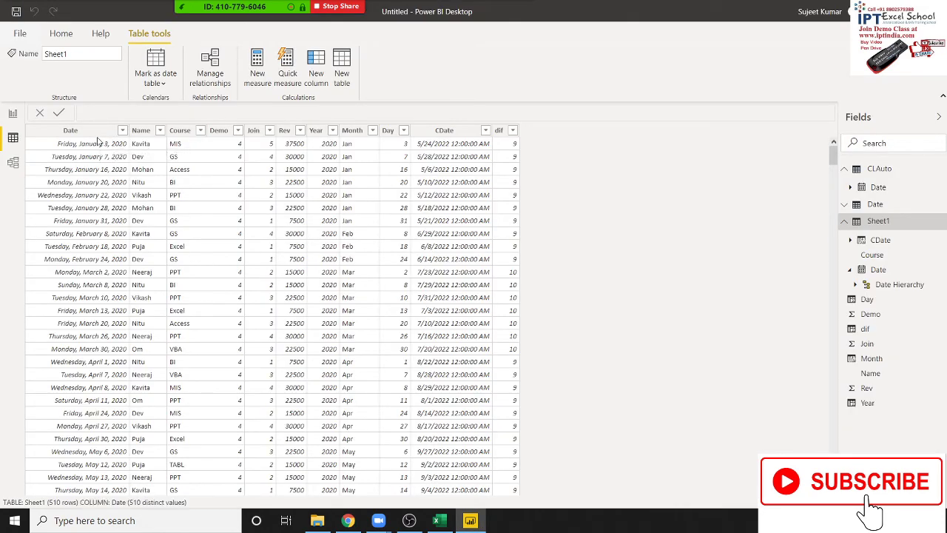
# Select Sheet1's Date column and bring up Table tools to add a new table
pyautogui.click(99, 136)
pyautogui.scroll(-3, 183, 308)
pyautogui.scroll(3, 183, 310)
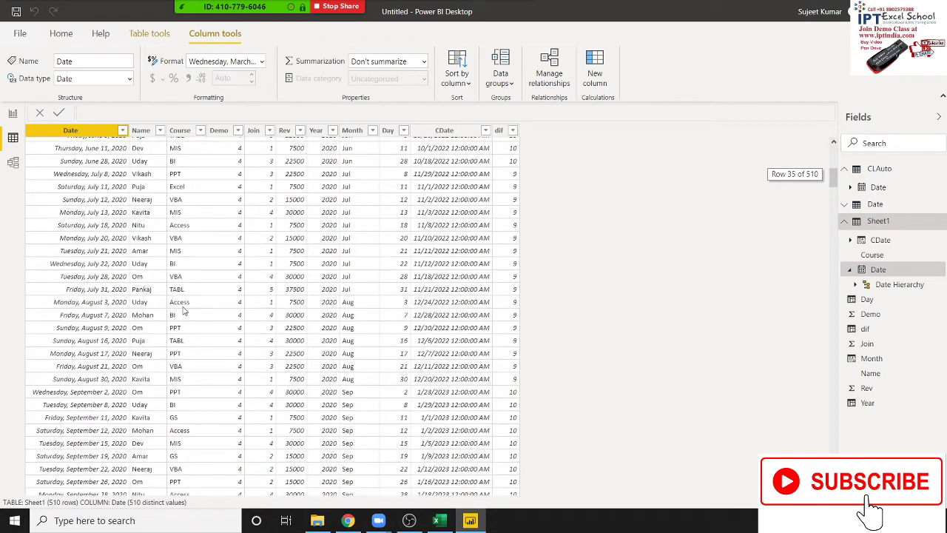
pyautogui.scroll(2, 182, 311)
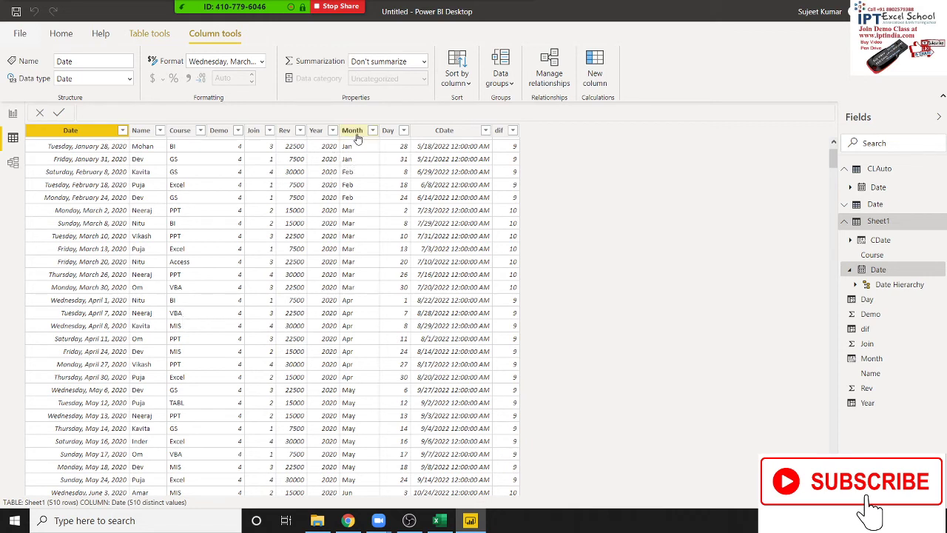
pyautogui.click(148, 35)
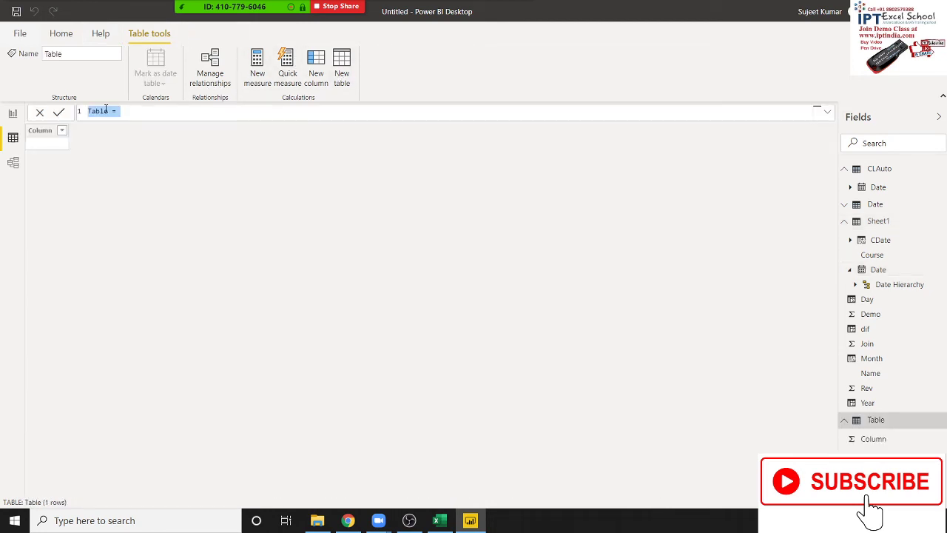
# Define JAN = FILTER(Sheet1,Sheet1[Month]="Ja"), which returns 0 rows
pyautogui.doubleClick(106, 110)
pyautogui.write('JAN = ')
pyautogui.write('fi')
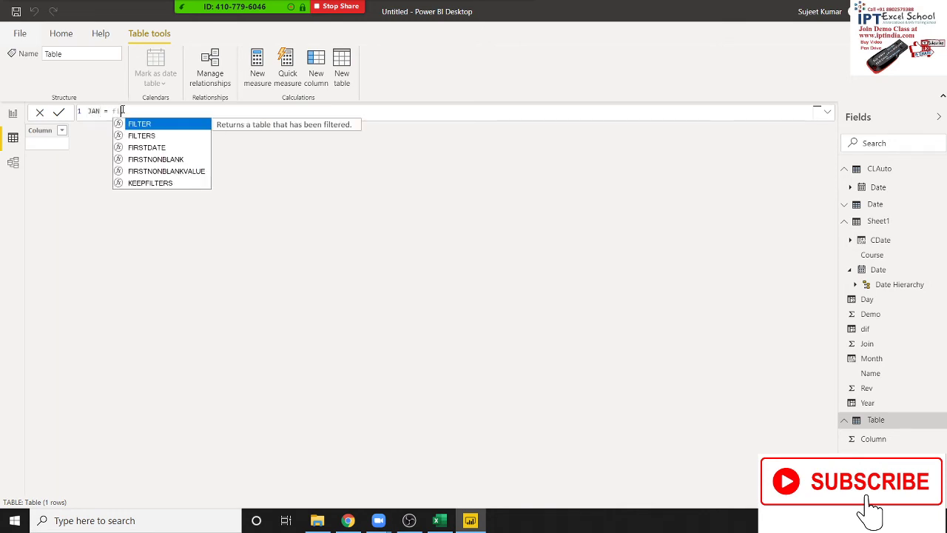
pyautogui.press('Tab')
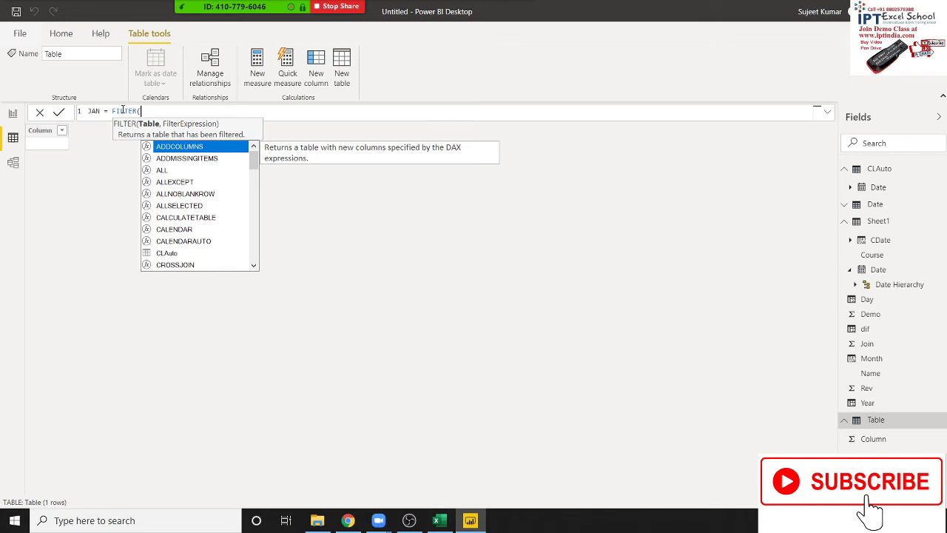
pyautogui.write('s')
pyautogui.press('Down')
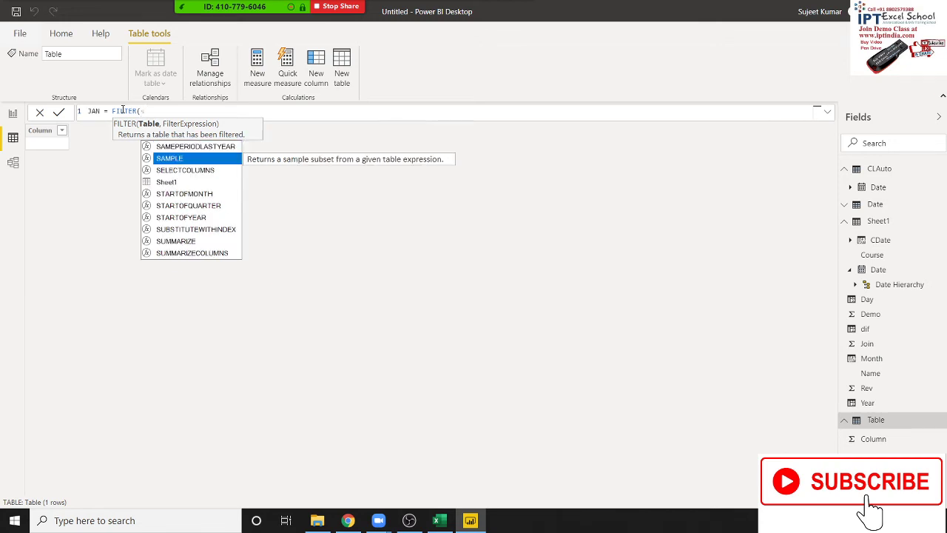
pyautogui.press('Down')
pyautogui.press('Down')
pyautogui.press('Tab')
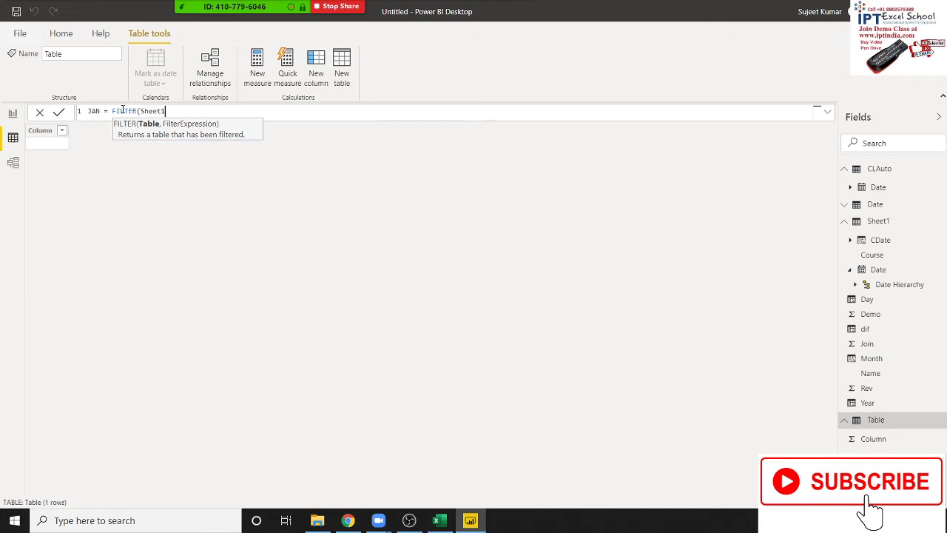
pyautogui.write(',')
pyautogui.write('mo')
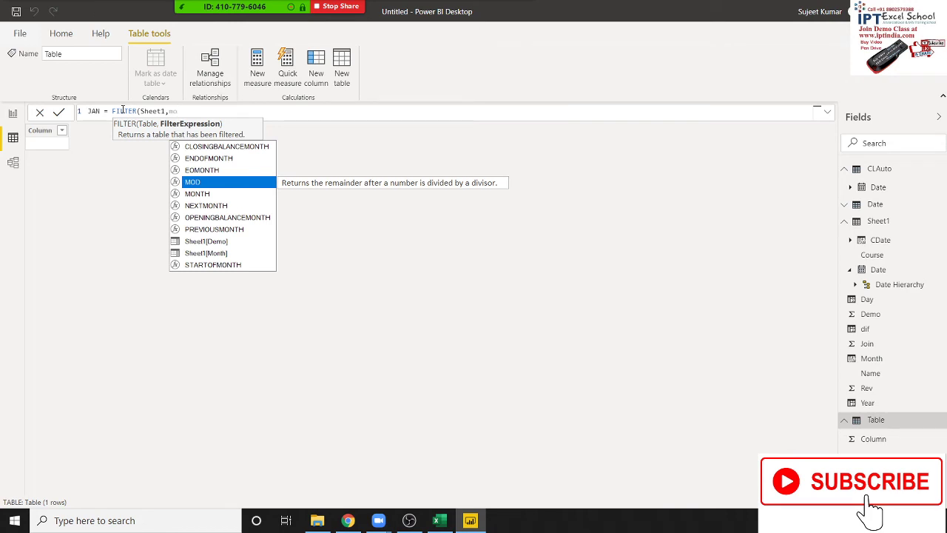
pyautogui.press('Down')
pyautogui.press('Down')
pyautogui.press('Down')
pyautogui.press('Down')
pyautogui.press('Down')
pyautogui.press('Down')
pyautogui.press('Tab')
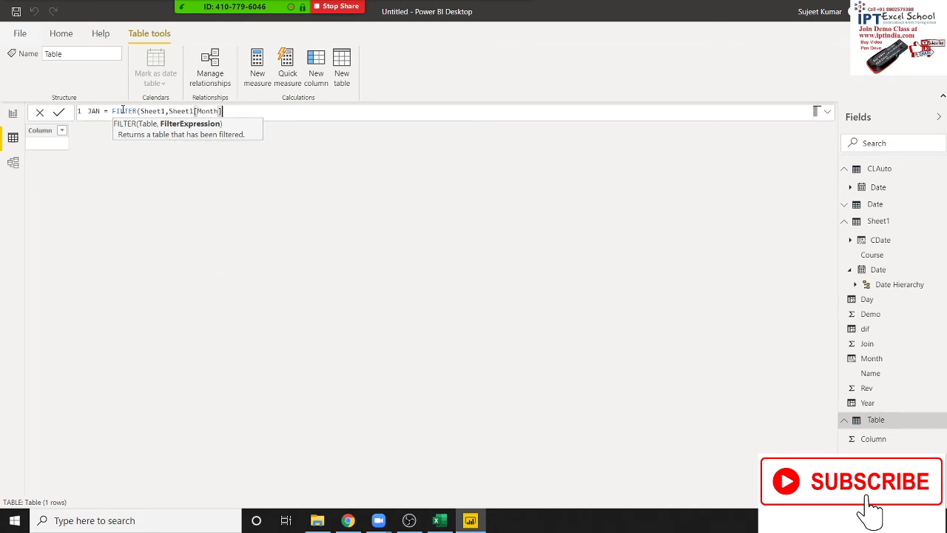
pyautogui.write('=')
pyautogui.write('"Ja"')
pyautogui.write(')')
pyautogui.press('Return')
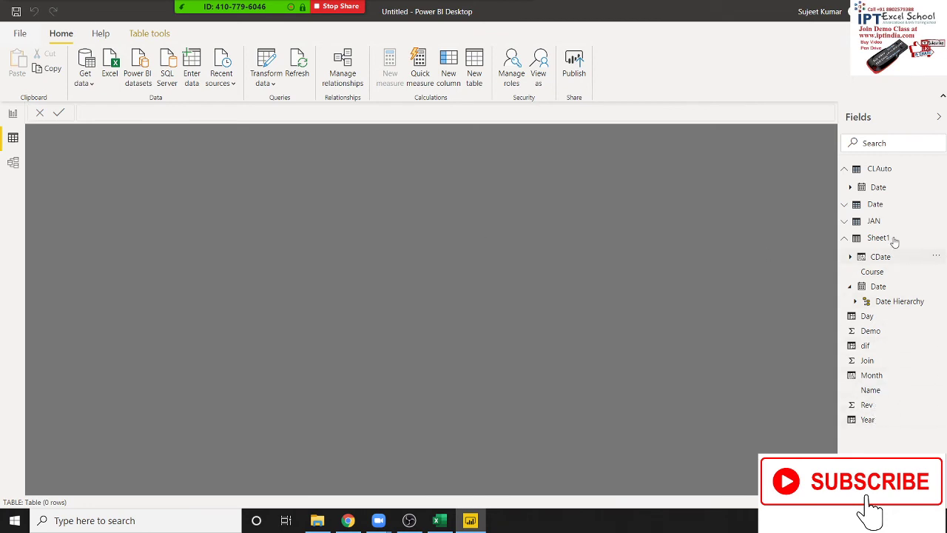
# Change JAN's filter to Sheet1[Month]="Jan" for 62 rows, then start erasing the condition
pyautogui.click(867, 360)
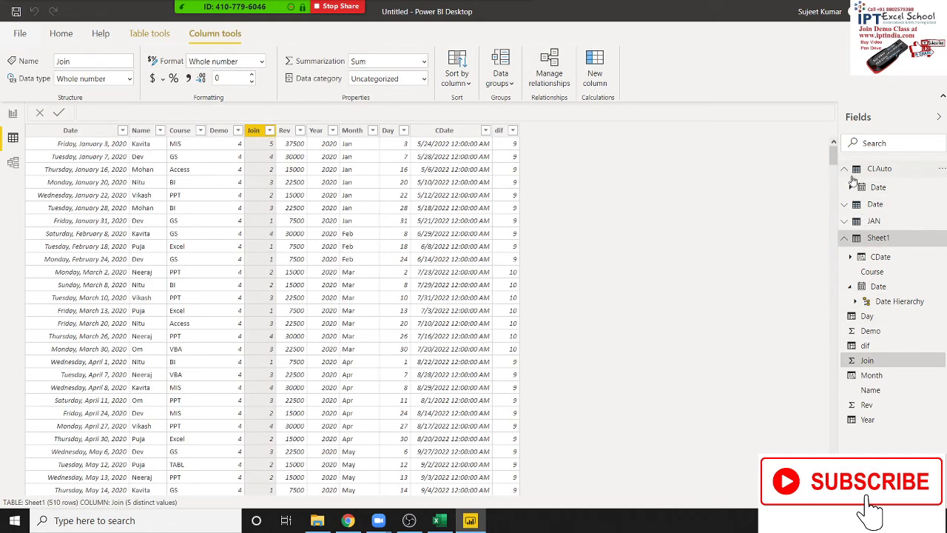
pyautogui.click(872, 221)
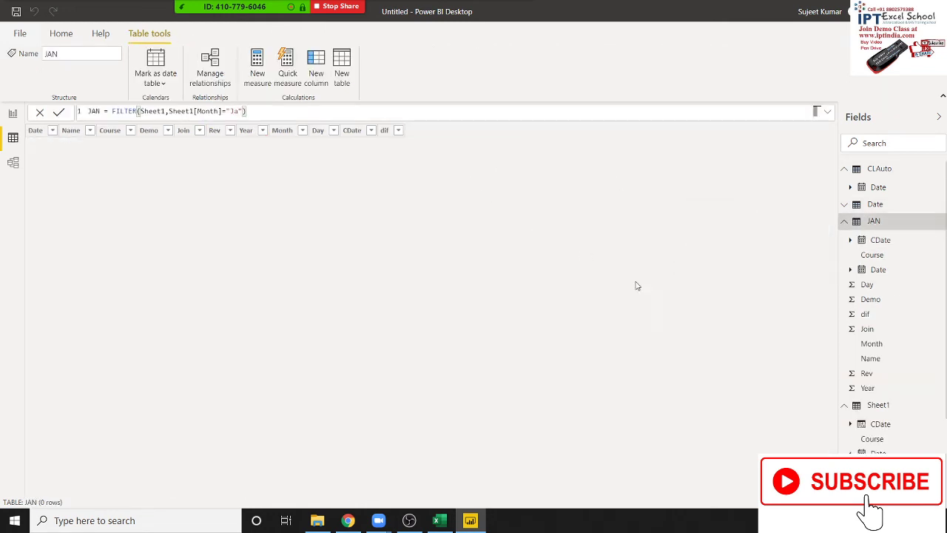
pyautogui.click(237, 111)
pyautogui.write('Jan')
pyautogui.press('BackSpace')
pyautogui.press('BackSpace')
pyautogui.press('BackSpace')
pyautogui.press('BackSpace')
pyautogui.write('an')
pyautogui.press('Return')
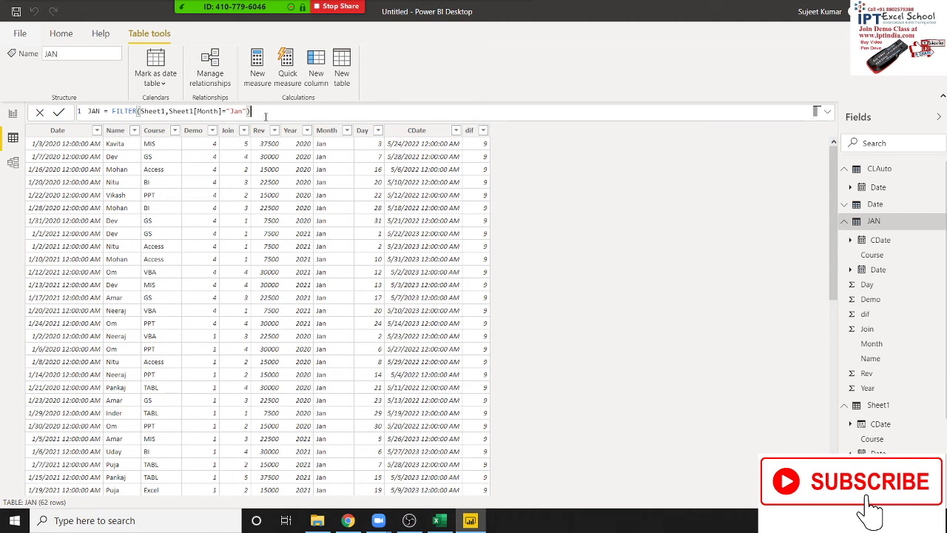
pyautogui.press('BackSpace')
pyautogui.press('BackSpace')
pyautogui.press('BackSpace')
pyautogui.press('BackSpace')
pyautogui.press('BackSpace')
pyautogui.press('BackSpace')
pyautogui.press('BackSpace')
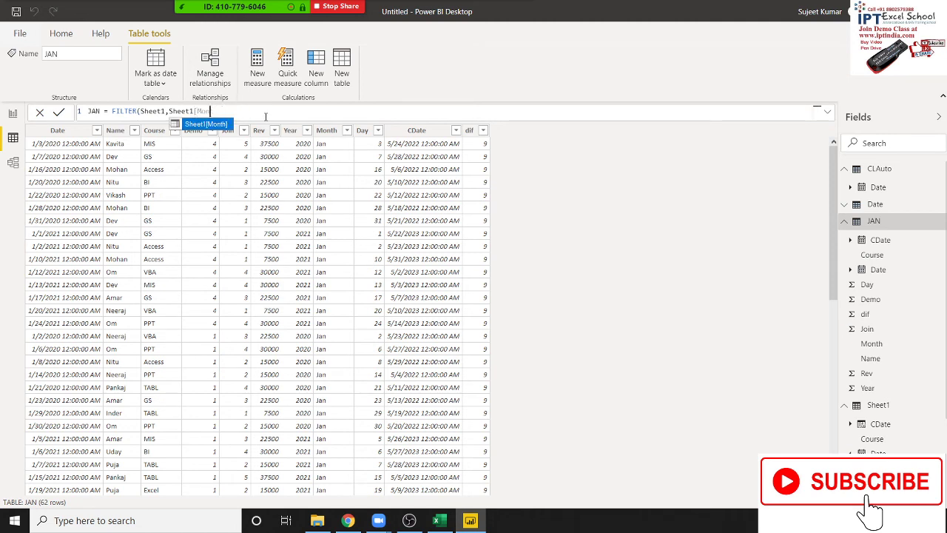
pyautogui.press('BackSpace')
pyautogui.press('BackSpace')
pyautogui.press('BackSpace')
# Replace the Month condition with EOMONTH(DATE(2010,1,1),0)
pyautogui.press('BackSpace')
pyautogui.press('BackSpace')
pyautogui.press('BackSpace')
pyautogui.press('BackSpace')
pyautogui.press('BackSpace')
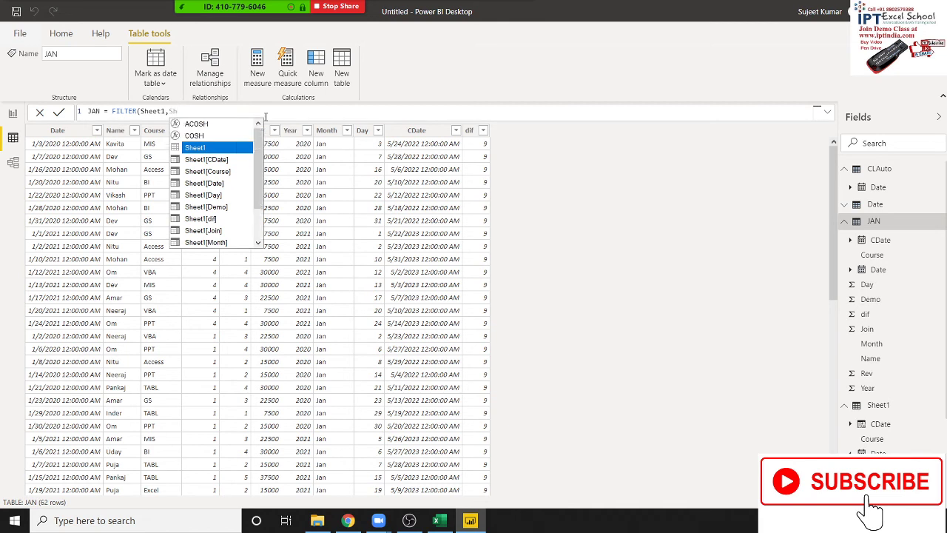
pyautogui.press('BackSpace')
pyautogui.press('BackSpace')
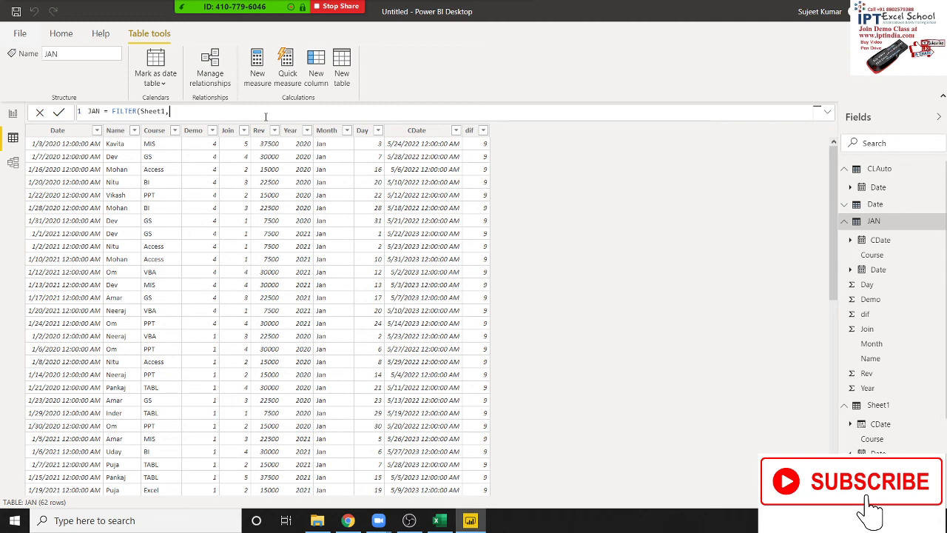
pyautogui.write('EO')
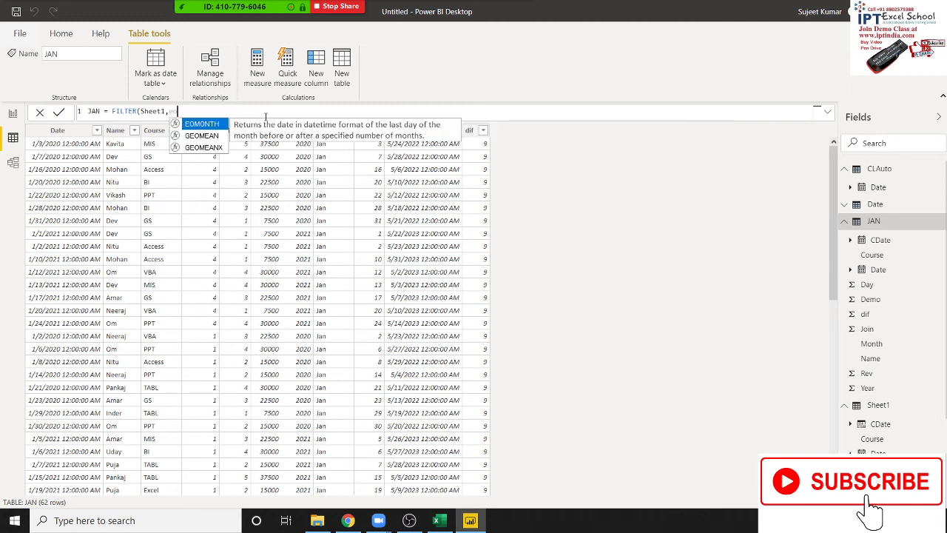
pyautogui.press('Tab')
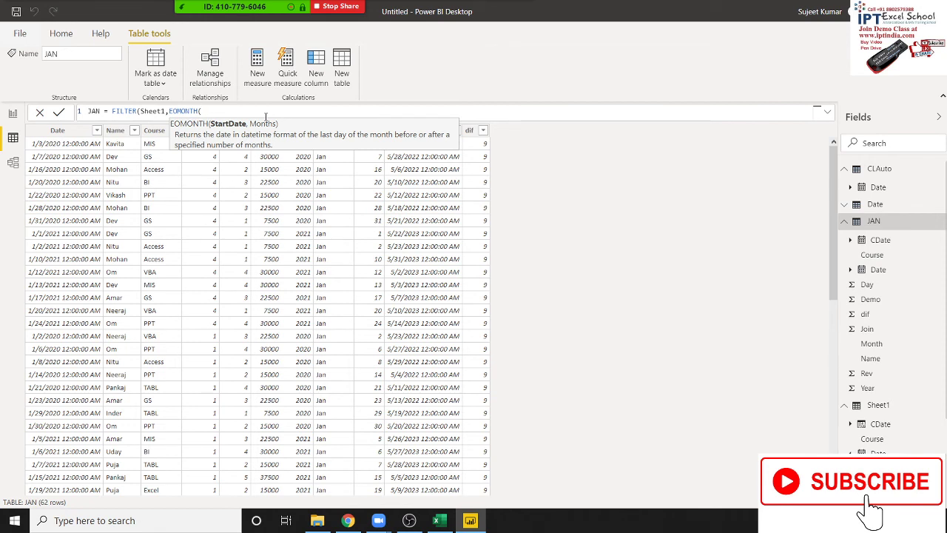
pyautogui.write('date')
pyautogui.press('Tab')
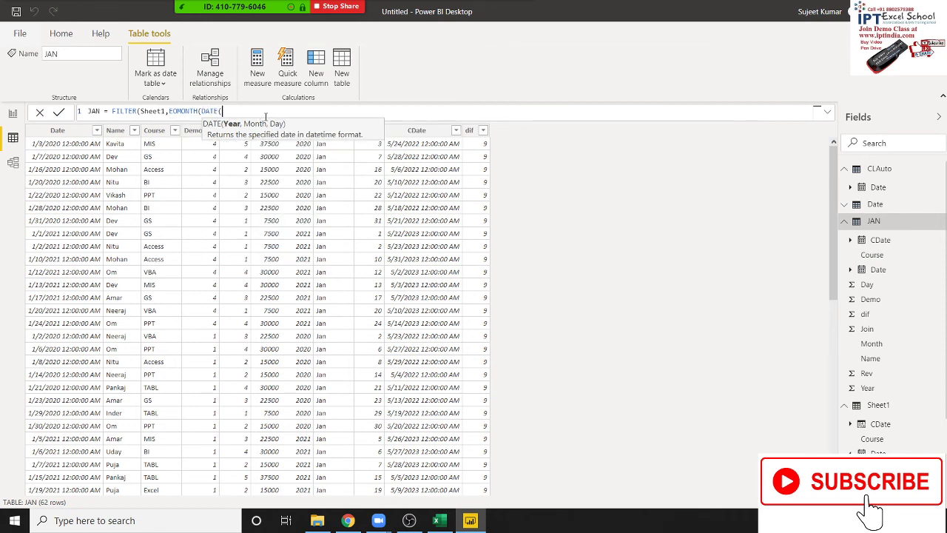
pyautogui.write('201')
pyautogui.write('0,1,')
pyautogui.write('3')
pyautogui.press('BackSpace')
pyautogui.write('1')
pyautogui.write(')')
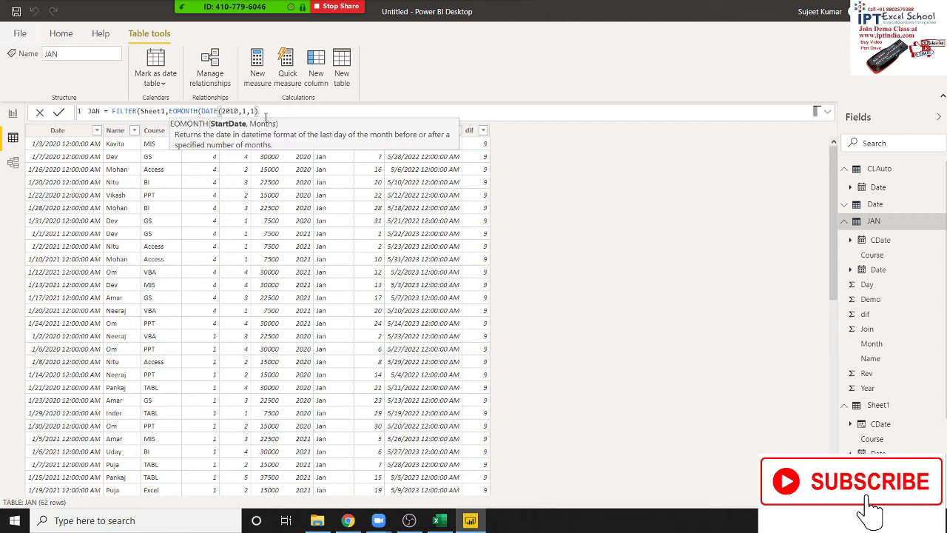
pyautogui.write(',0)')
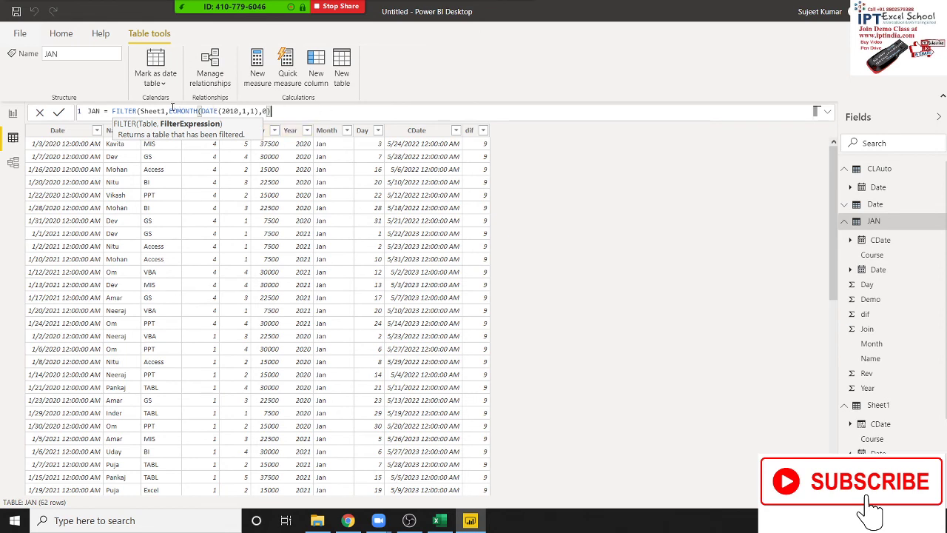
# Put Sheet1[Date]= before EOMONTH and commit the formula, which returns 0 rows
pyautogui.click(171, 111)
pyautogui.doubleClick(171, 110)
pyautogui.write('dast')
pyautogui.press('BackSpace')
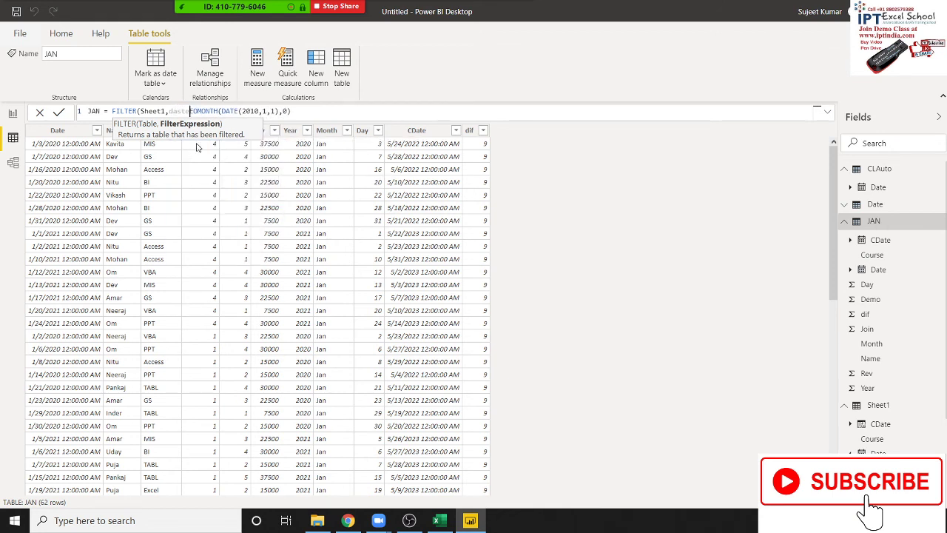
pyautogui.press('BackSpace')
pyautogui.press('BackSpace')
pyautogui.write('a')
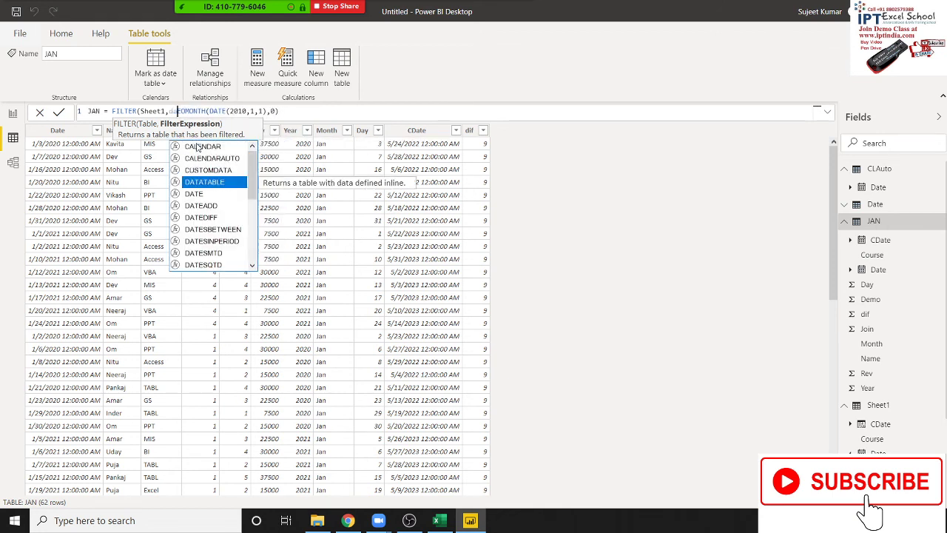
pyautogui.press('BackSpace')
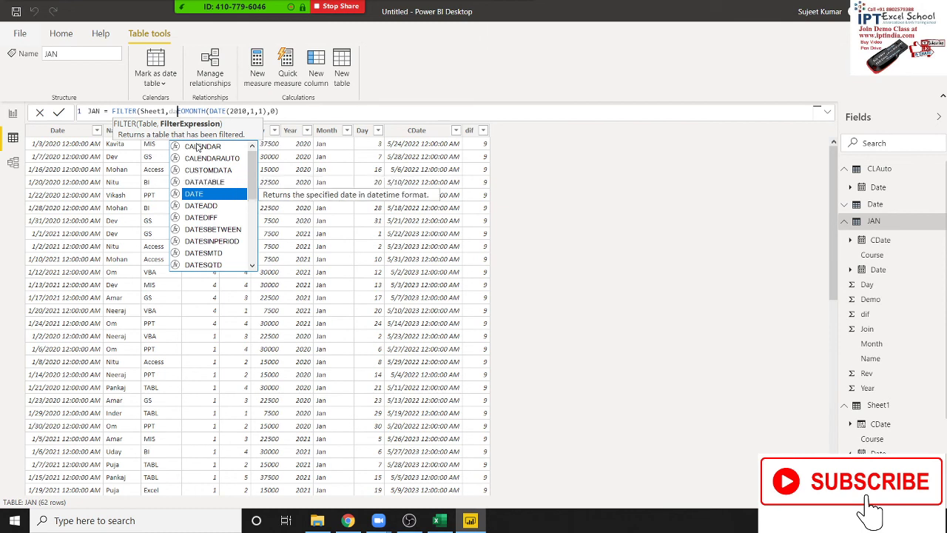
pyautogui.press('BackSpace')
pyautogui.write('sh')
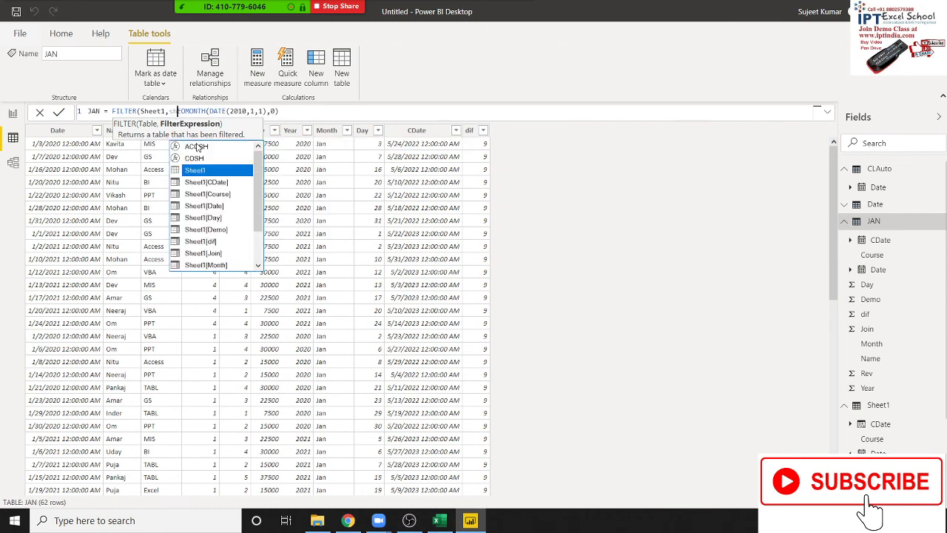
pyautogui.press('Down')
pyautogui.press('Down')
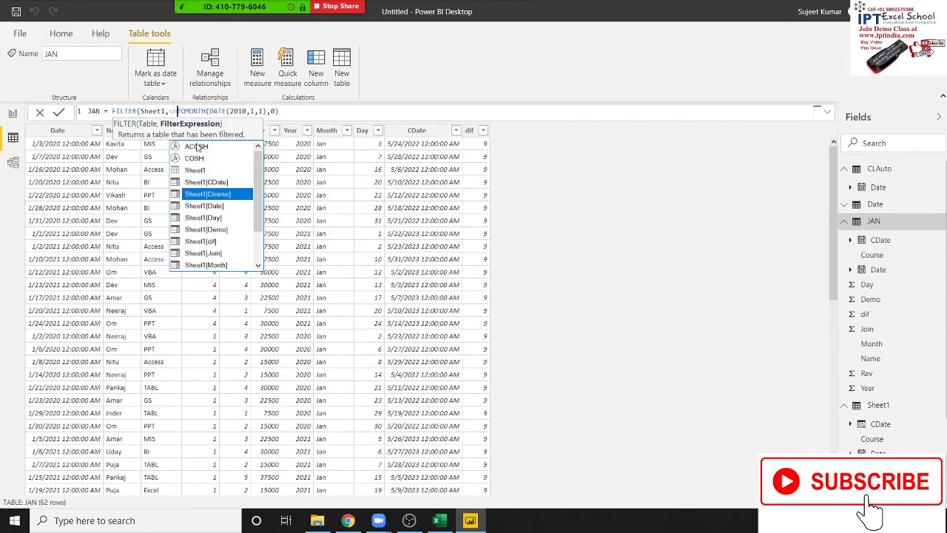
pyautogui.press('Down')
pyautogui.press('Tab')
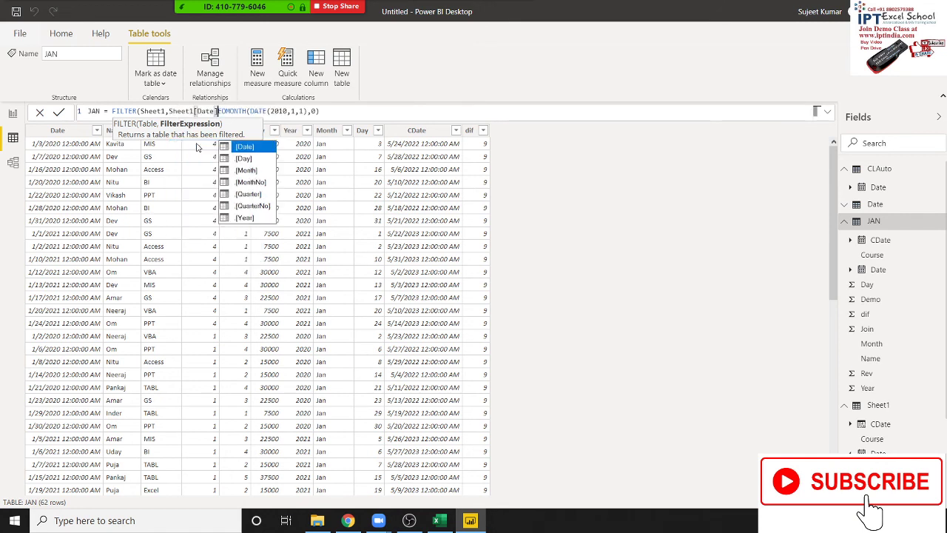
pyautogui.write('=')
pyautogui.press('Return')
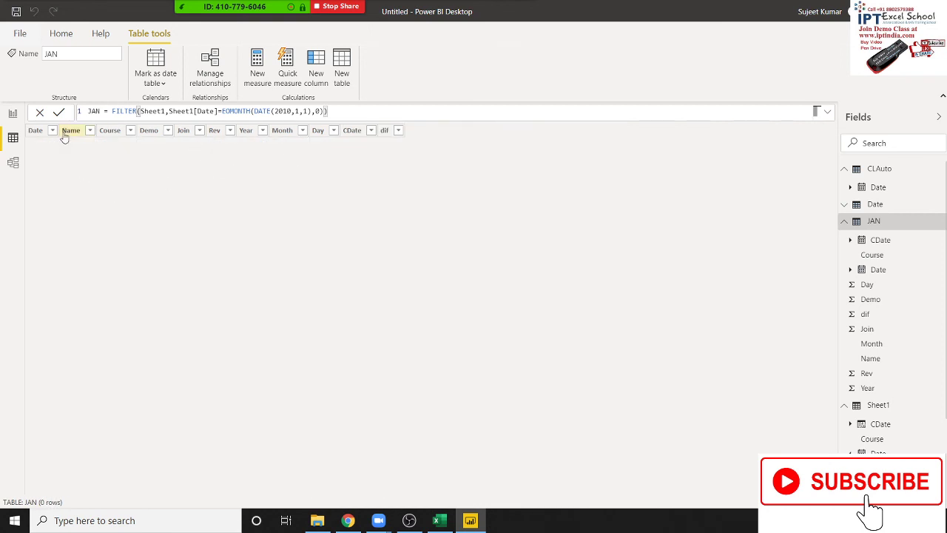
# Change the month in the JAN formula's DATE argument to 4 (April)
pyautogui.click(35, 133)
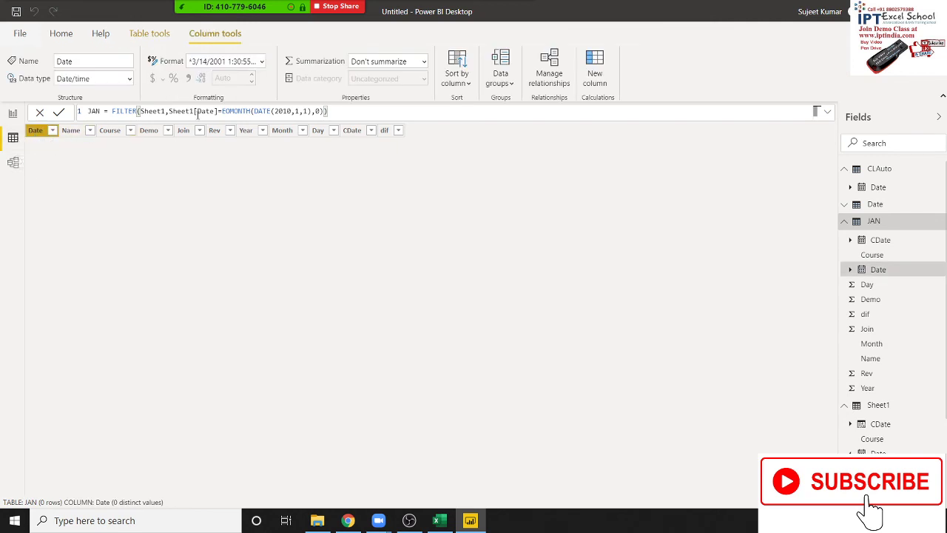
pyautogui.click(296, 111)
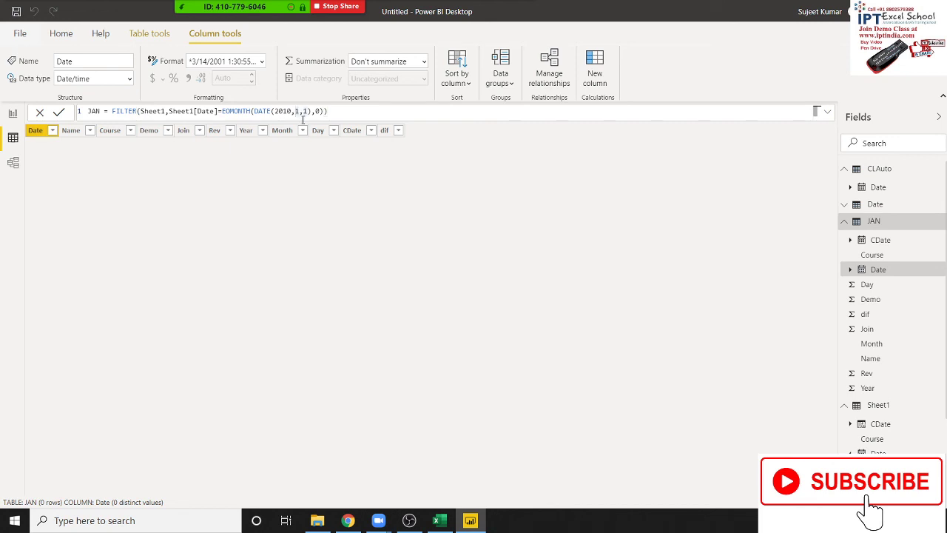
pyautogui.write('5')
pyautogui.press('BackSpace')
pyautogui.write('4')
pyautogui.press('Delete')
pyautogui.press('BackSpace')
pyautogui.write('4')
pyautogui.press('Return')
# Change the DATE year from 2010 to 2020, so JAN returns one row dated 4/30/2020
pyautogui.moveTo(878, 208)
pyautogui.click(290, 111)
pyautogui.press('BackSpace')
pyautogui.press('Delete')
pyautogui.write('20')
pyautogui.press('Return')
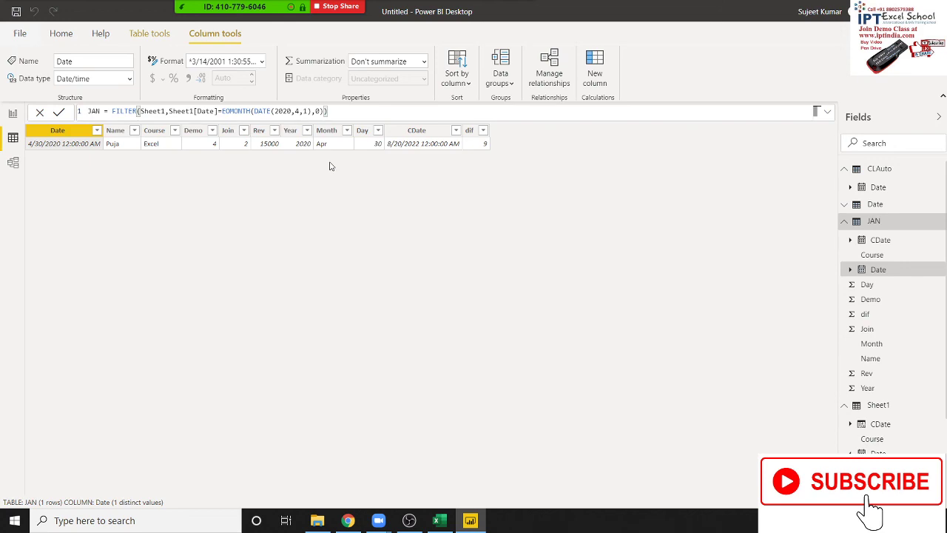
# Switch to Chrome and scroll through the DAX Date and time functions page, back to the top
pyautogui.hotkey('alt', 'Tab')
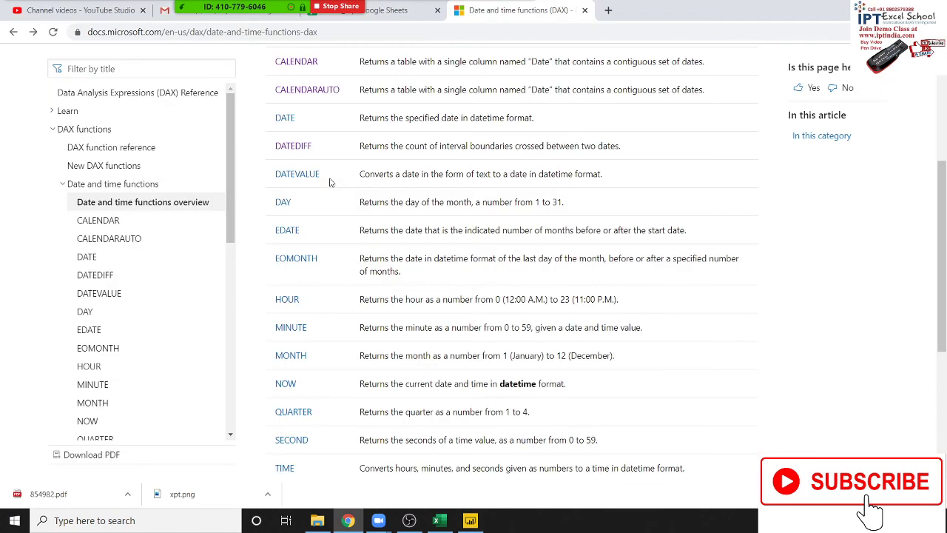
pyautogui.scroll(-3, 366, 218)
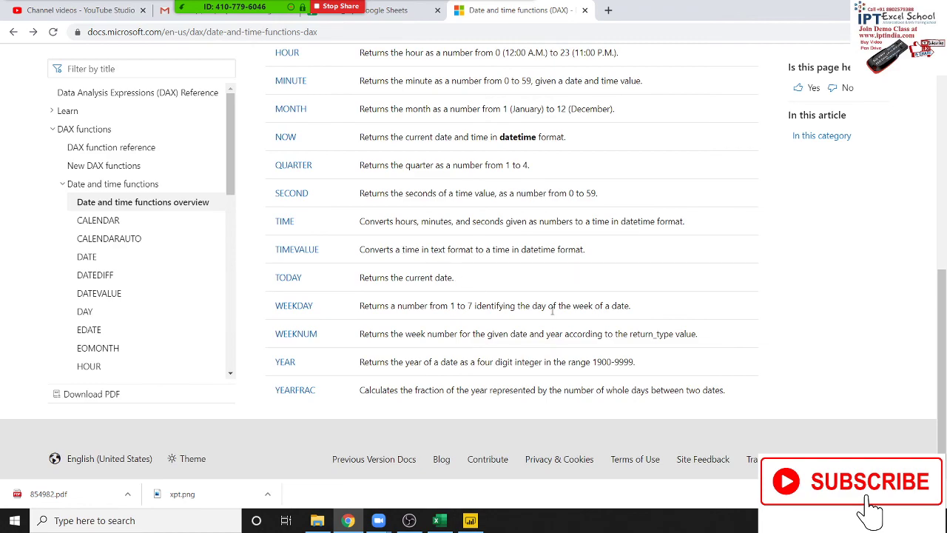
pyautogui.scroll(7, 347, 223)
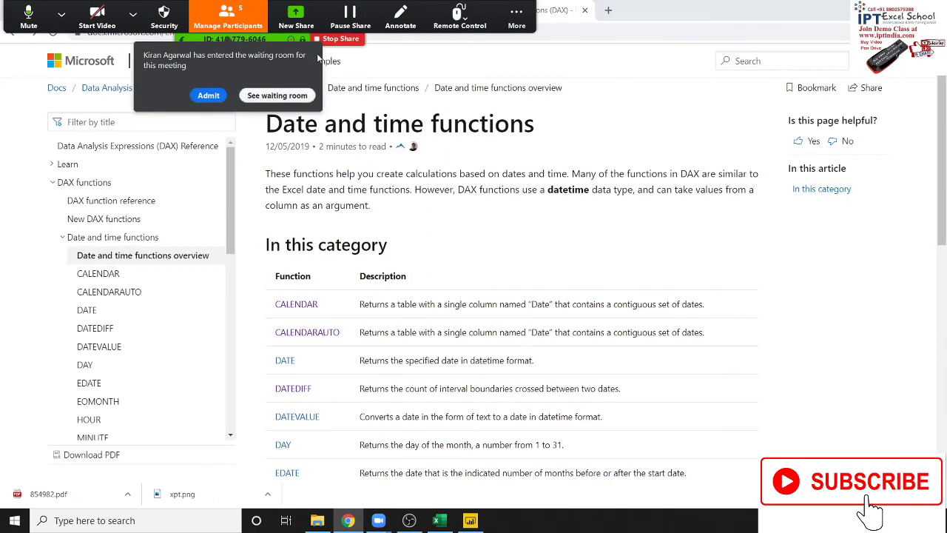
pyautogui.scroll(-4, 475, 215)
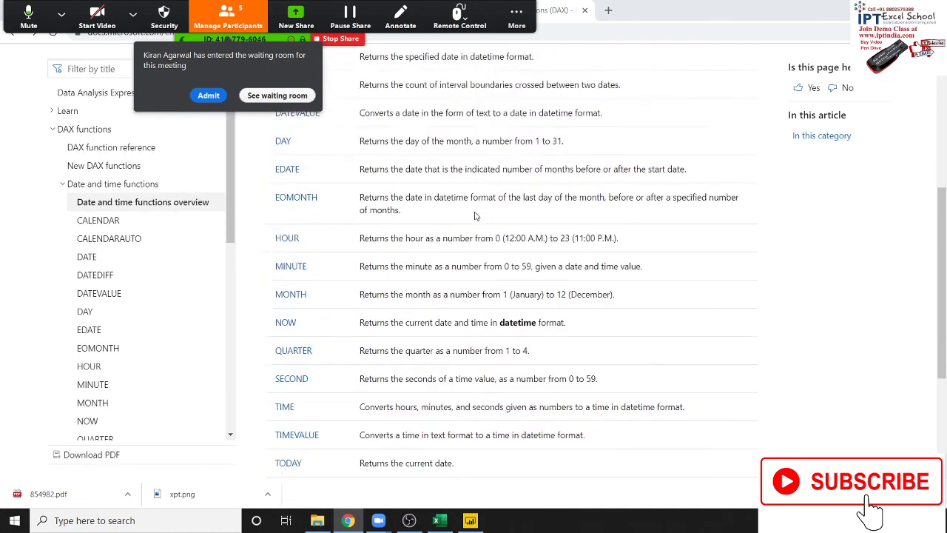
pyautogui.scroll(-1, 475, 215)
pyautogui.scroll(3, 476, 216)
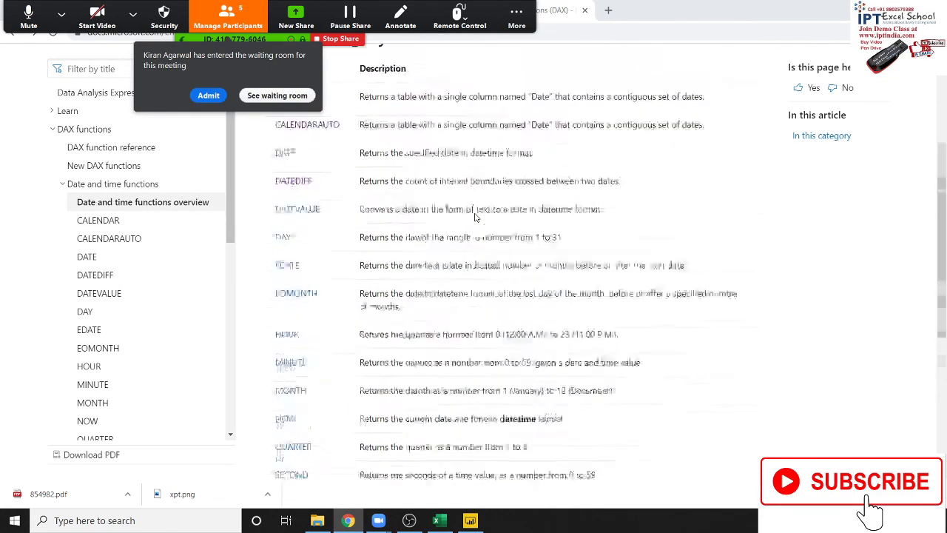
pyautogui.scroll(2, 476, 218)
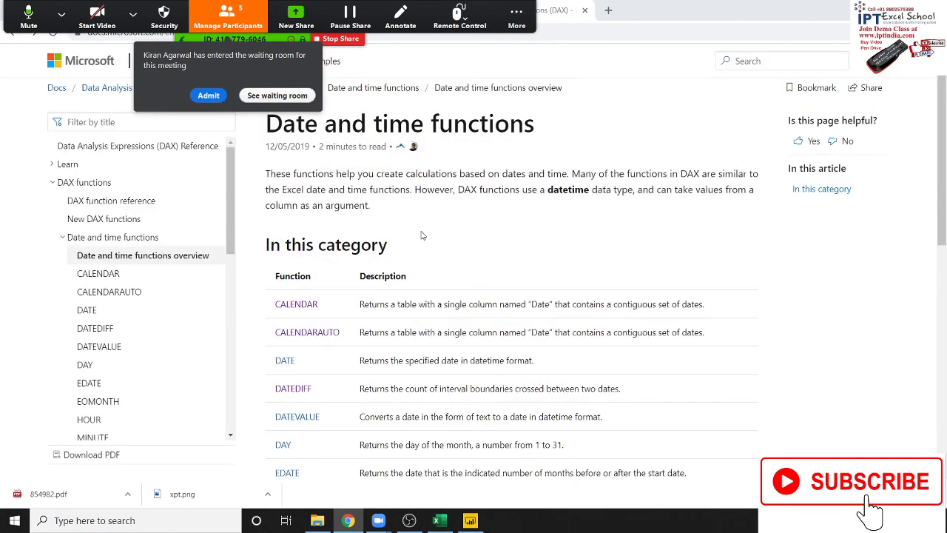